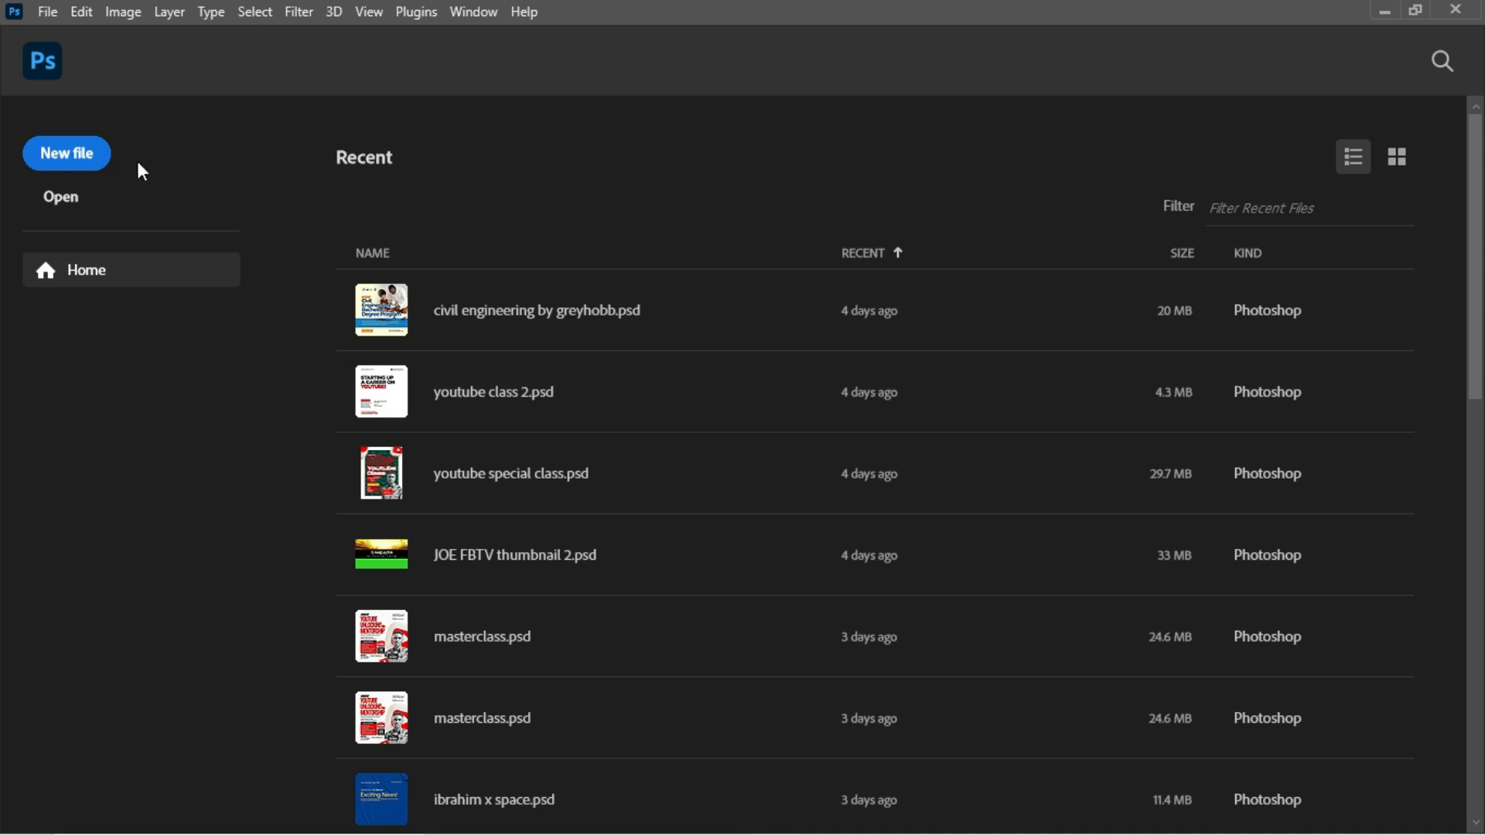
Step: Create a new 4 × 4 inch document at 300 pixels/inch in RGB Color with a white background
{"action": "left_click", "coordinate": [88, 155]}
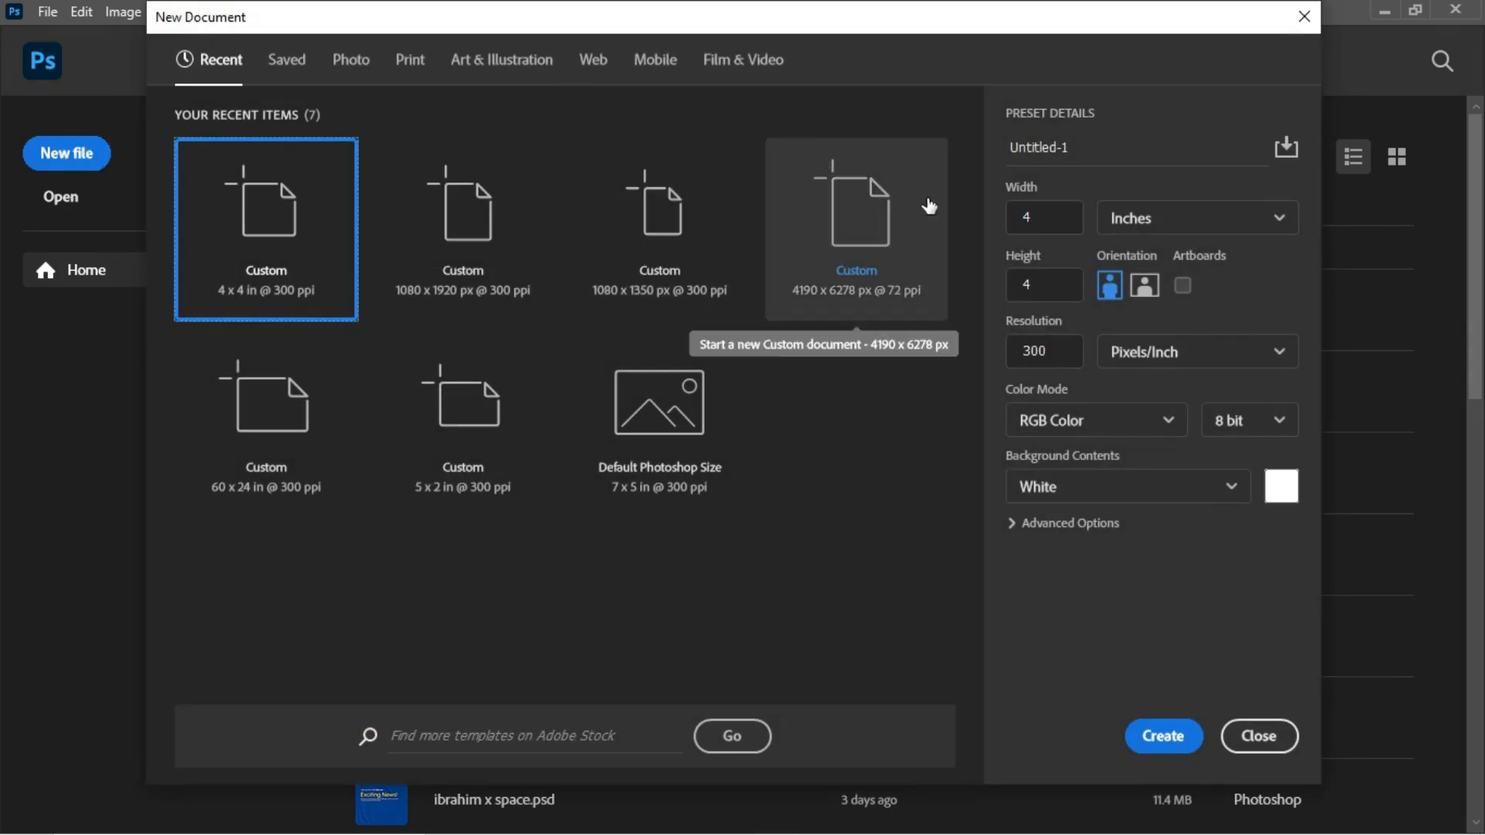
{"action": "left_click", "coordinate": [1187, 224]}
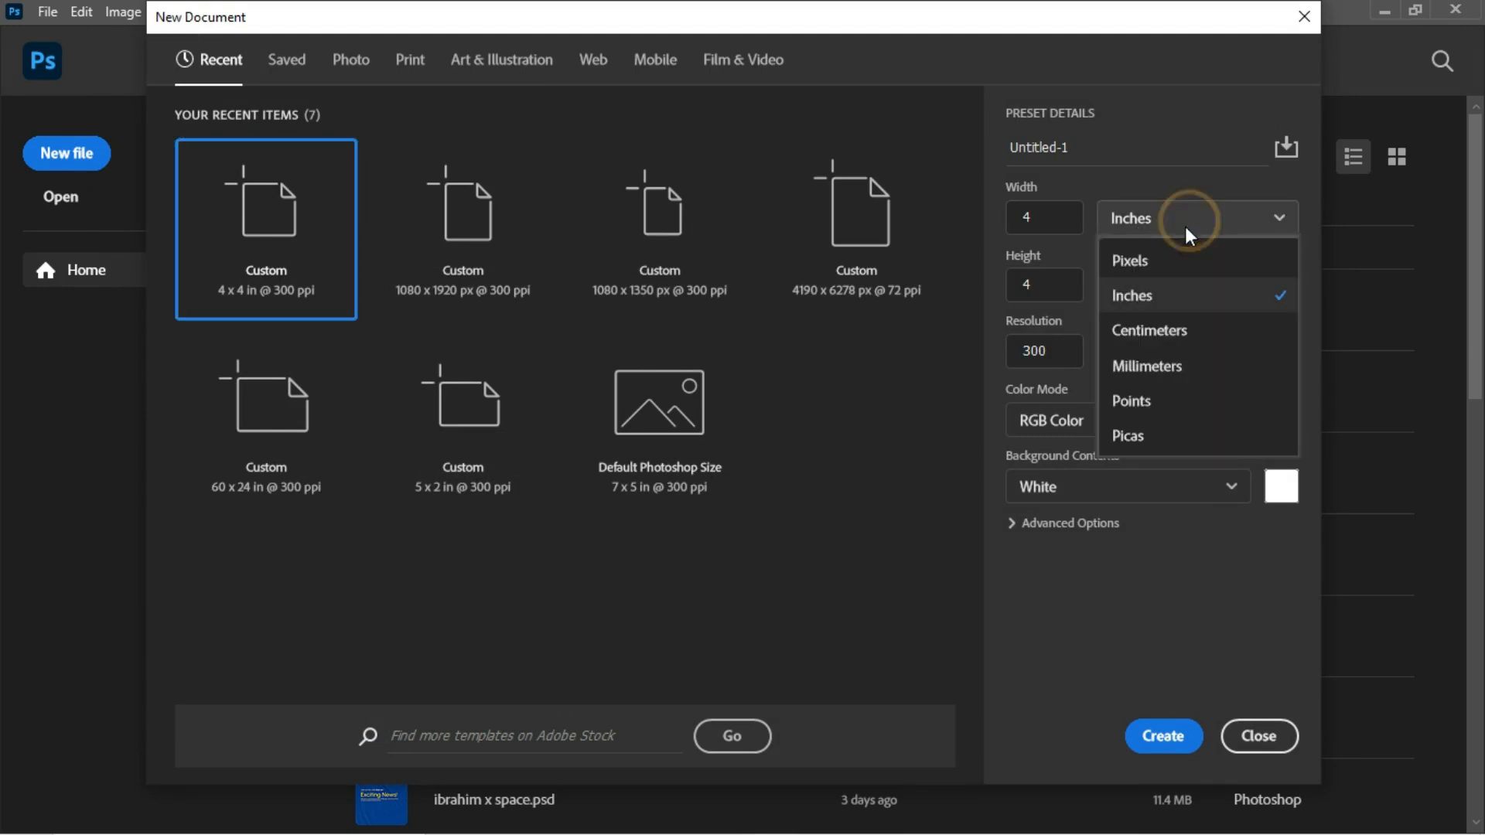
{"action": "left_click", "coordinate": [1164, 294]}
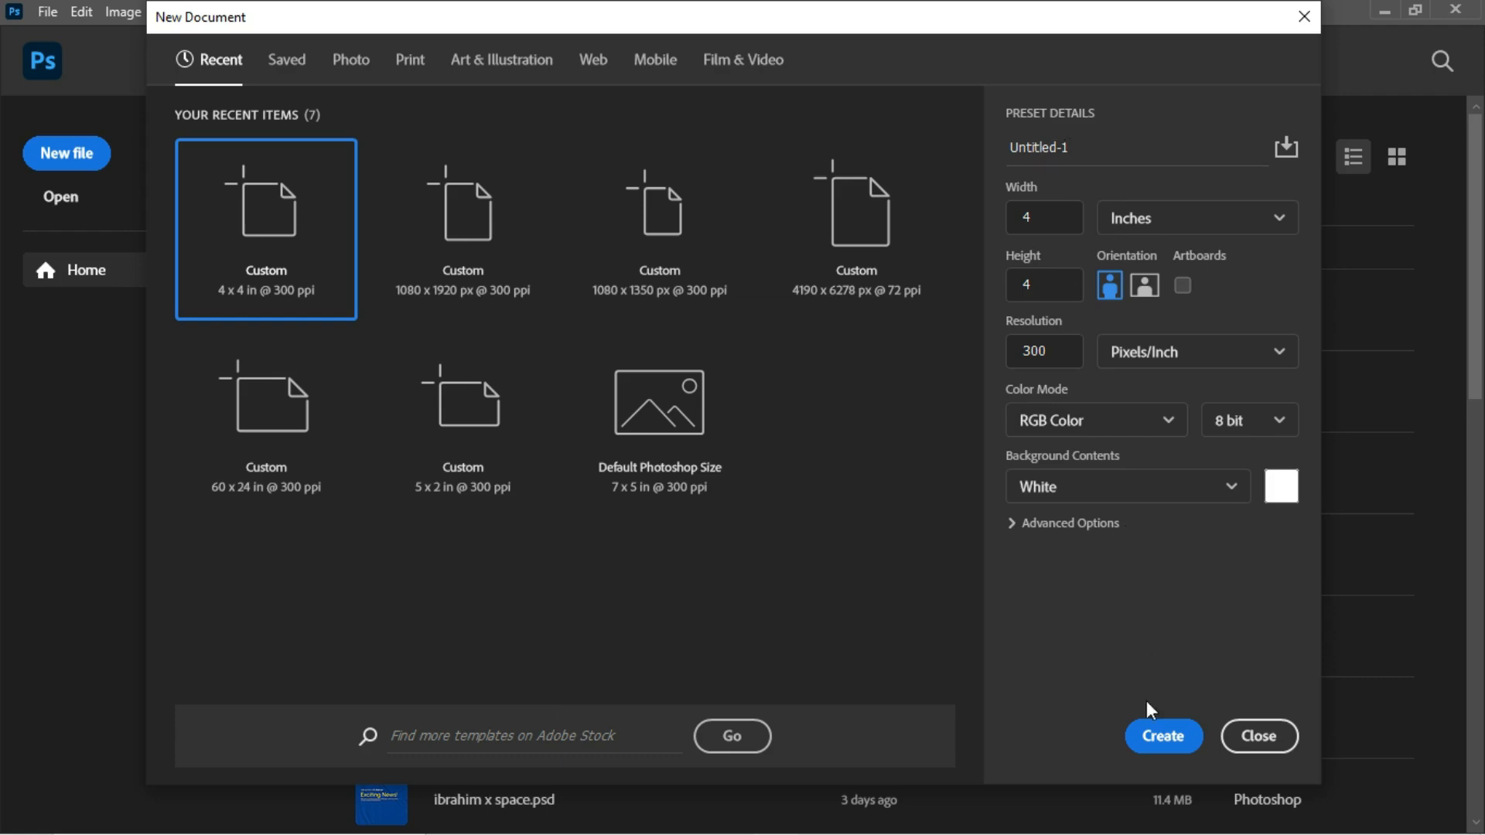
{"action": "left_click", "coordinate": [1172, 740]}
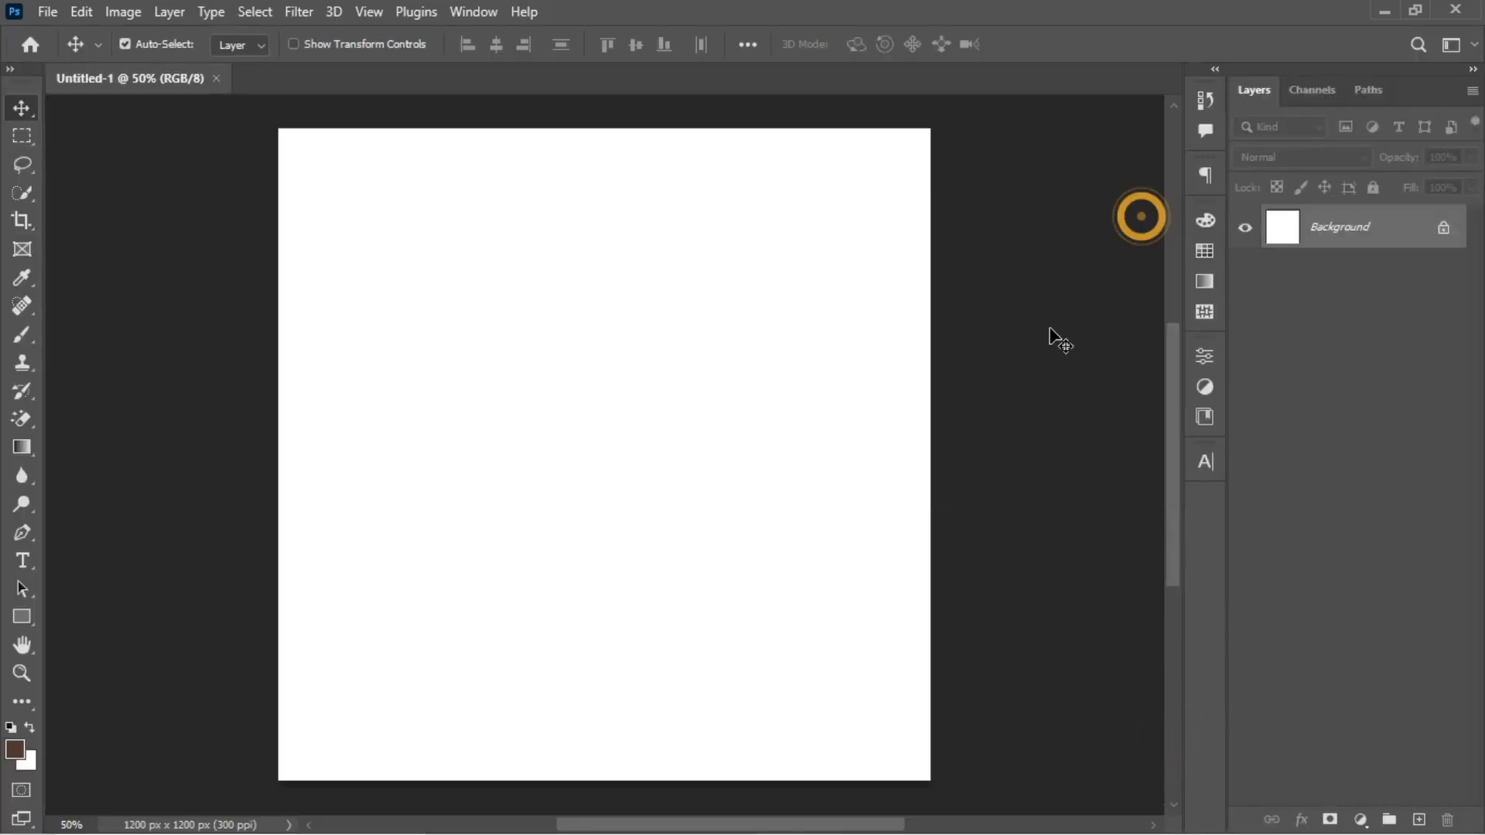
{"action": "scroll", "coordinate": [756, 366], "scroll_direction": "left", "scroll_amount": 1}
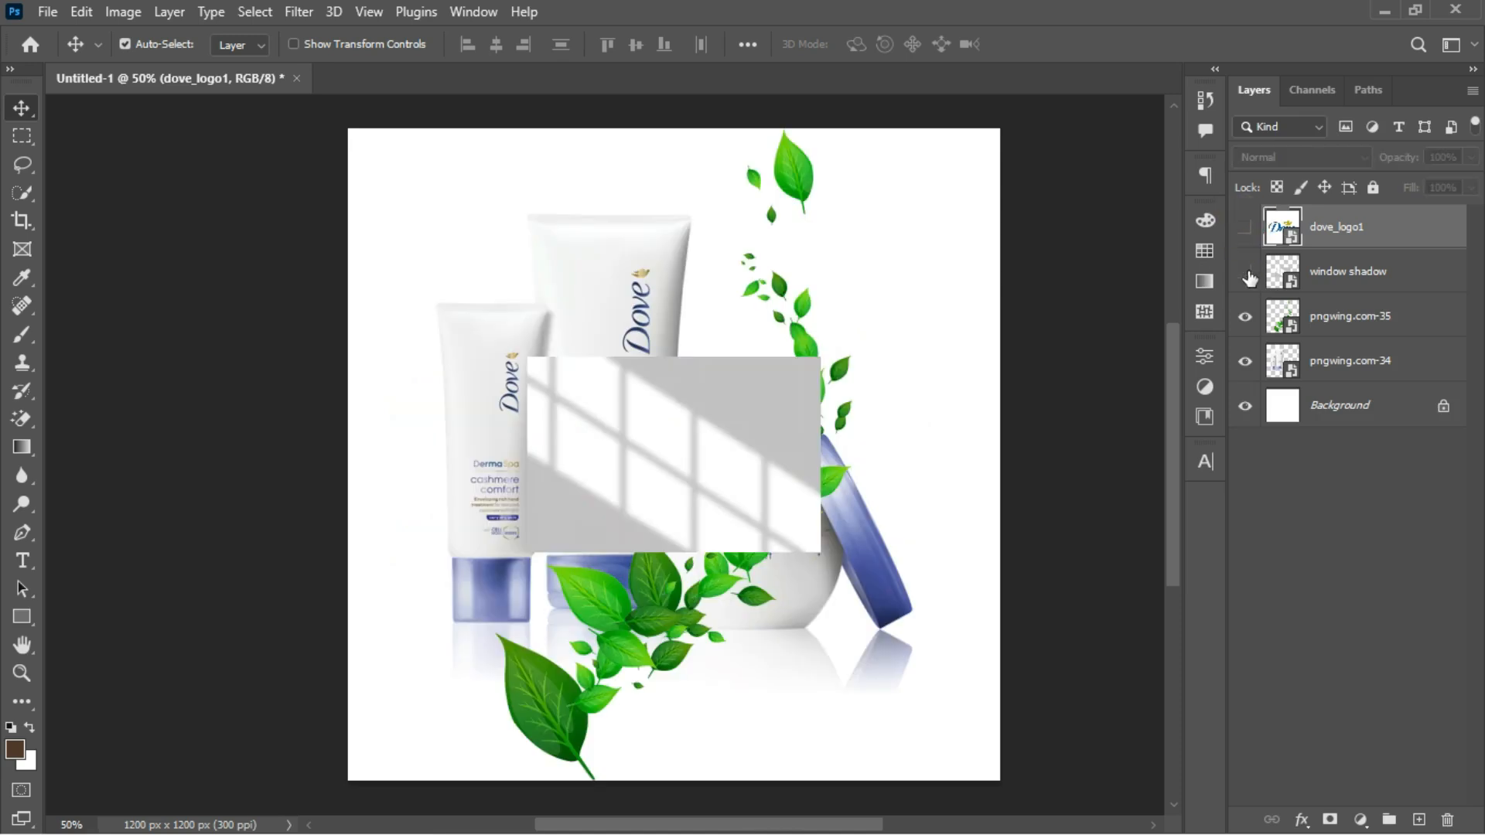
Step: Hide the window shadow and pngwing.com-35 leaf layers, keeping the product image visible
{"action": "left_click", "coordinate": [1245, 271]}
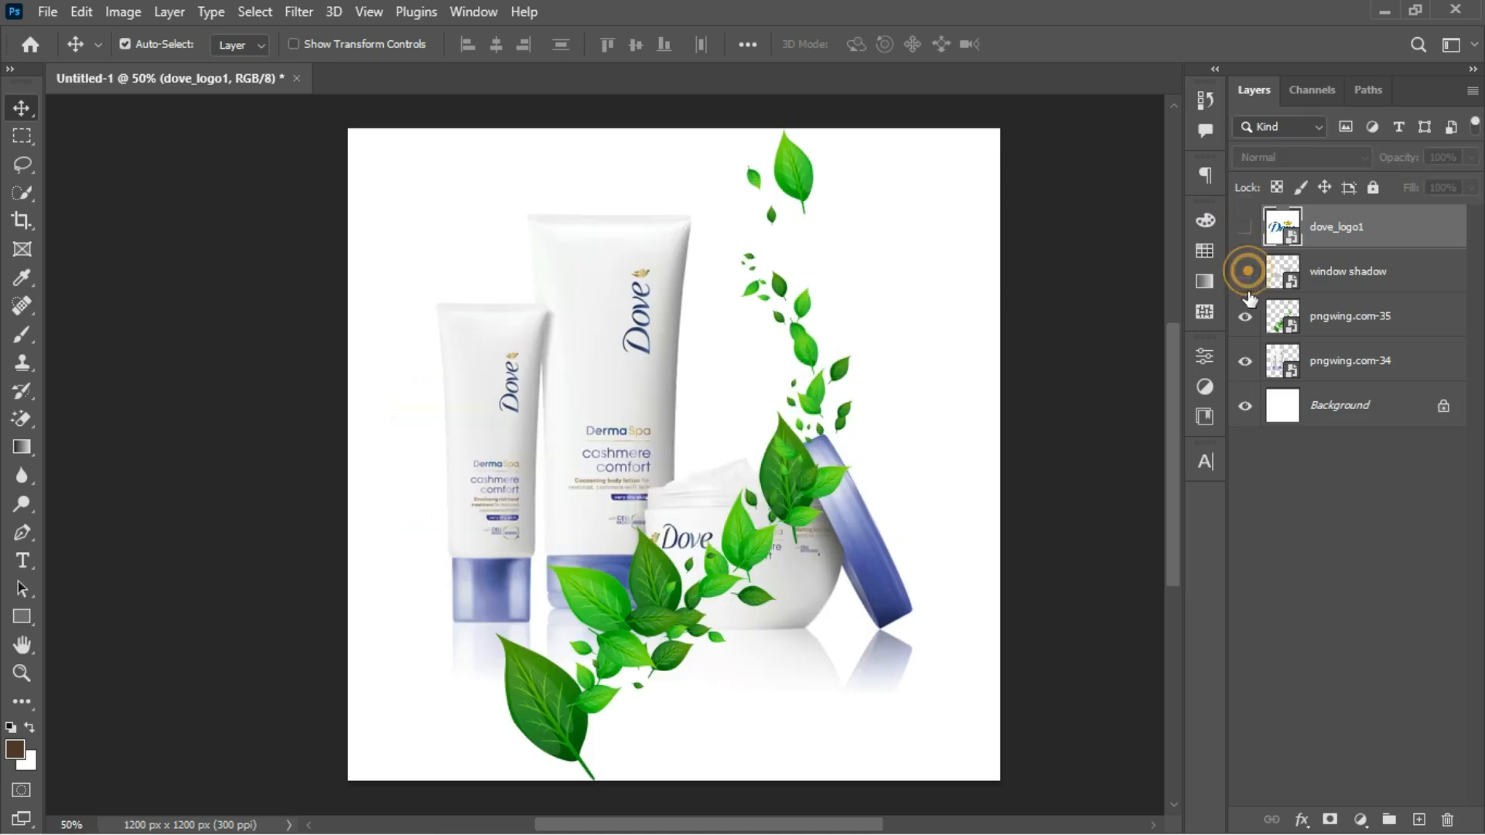
{"action": "left_click", "coordinate": [1246, 314]}
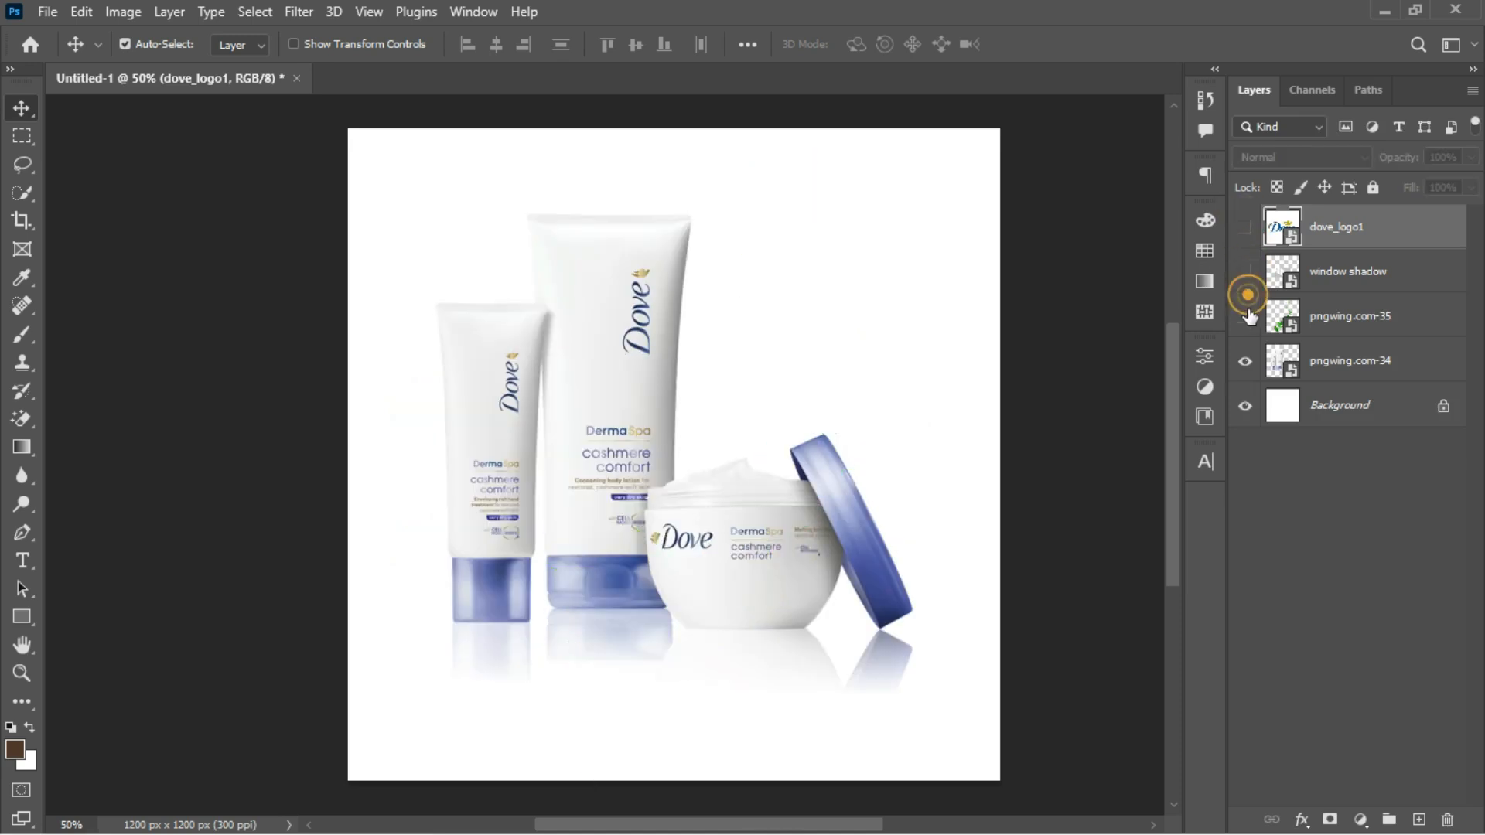
{"action": "left_click", "coordinate": [1245, 362]}
{"action": "left_click", "coordinate": [1245, 365]}
Step: Select the pngwing.com-34 product layer and move the product image slightly upward on the canvas
{"action": "left_click", "coordinate": [1334, 363]}
{"action": "left_click", "coordinate": [1244, 361]}
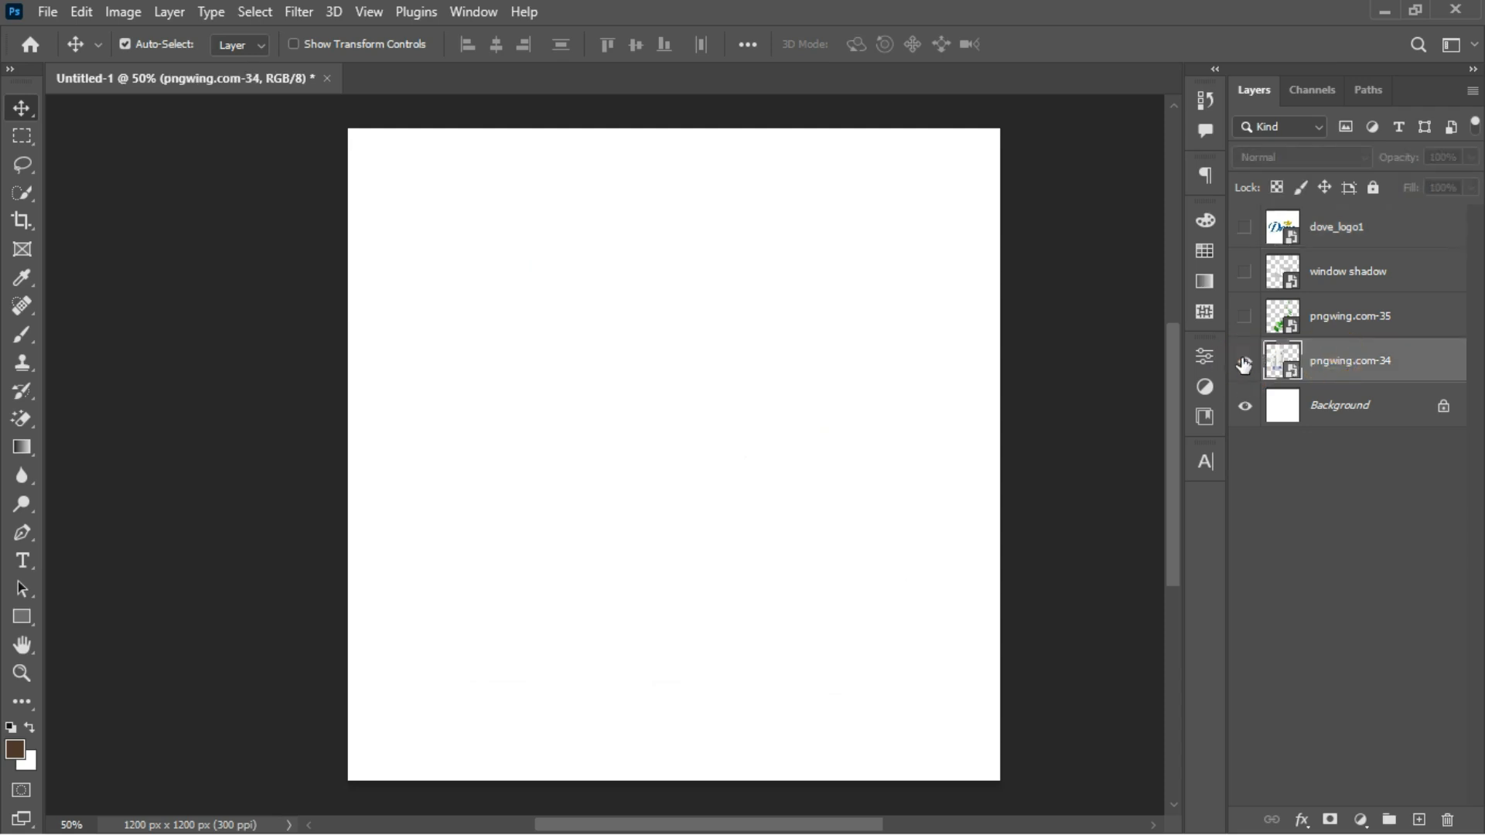
{"action": "left_click", "coordinate": [1244, 361]}
{"action": "left_click_drag", "start_coordinate": [634, 387], "coordinate": [624, 291]}
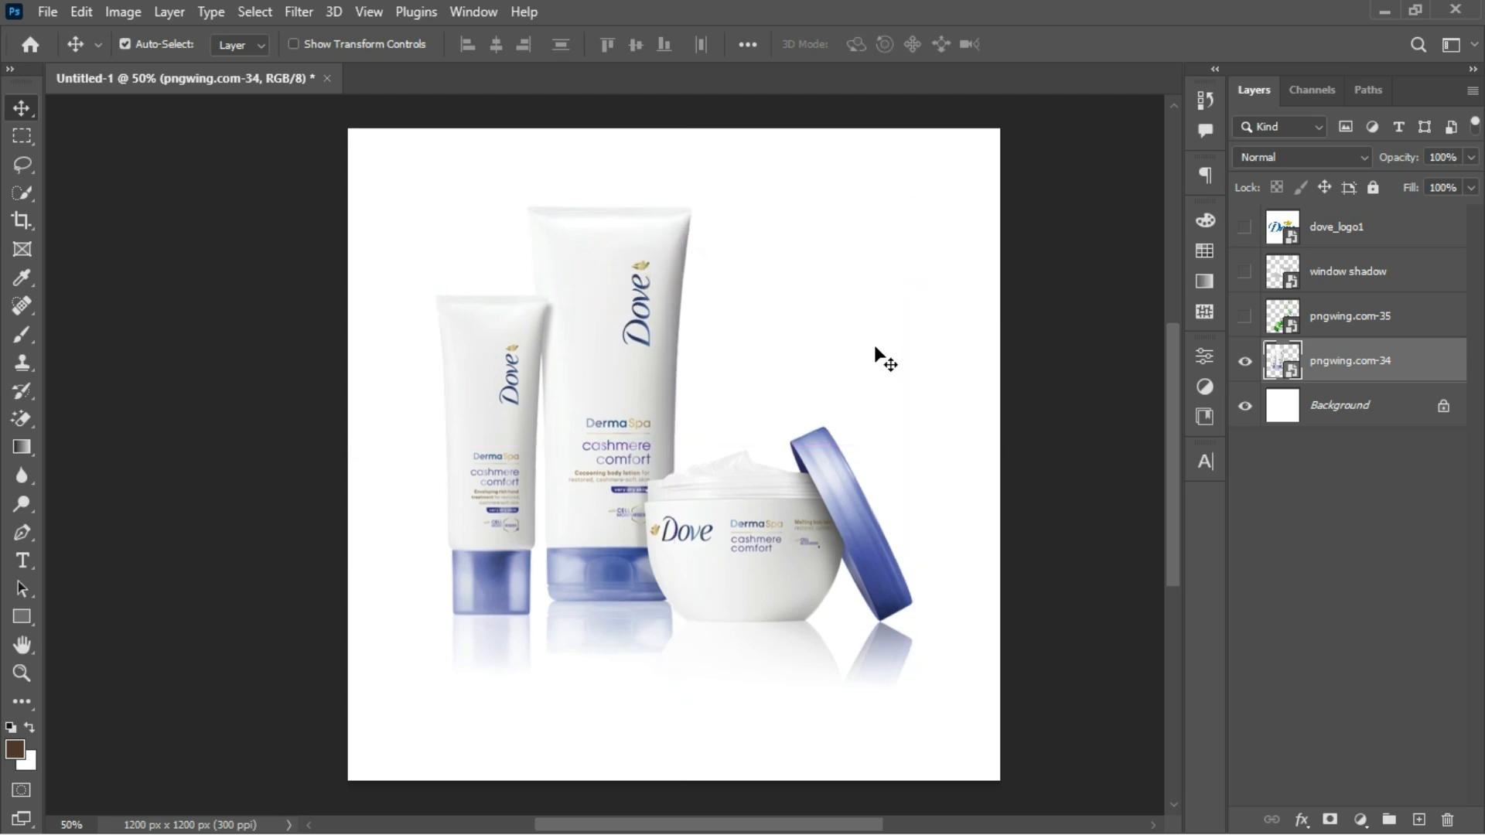
Step: Hide the product layer and draw a brown rectangle about 973 × 341 px directly above the Background, along the canvas's lower edge
{"action": "left_click", "coordinate": [1244, 361]}
{"action": "left_click", "coordinate": [1368, 413]}
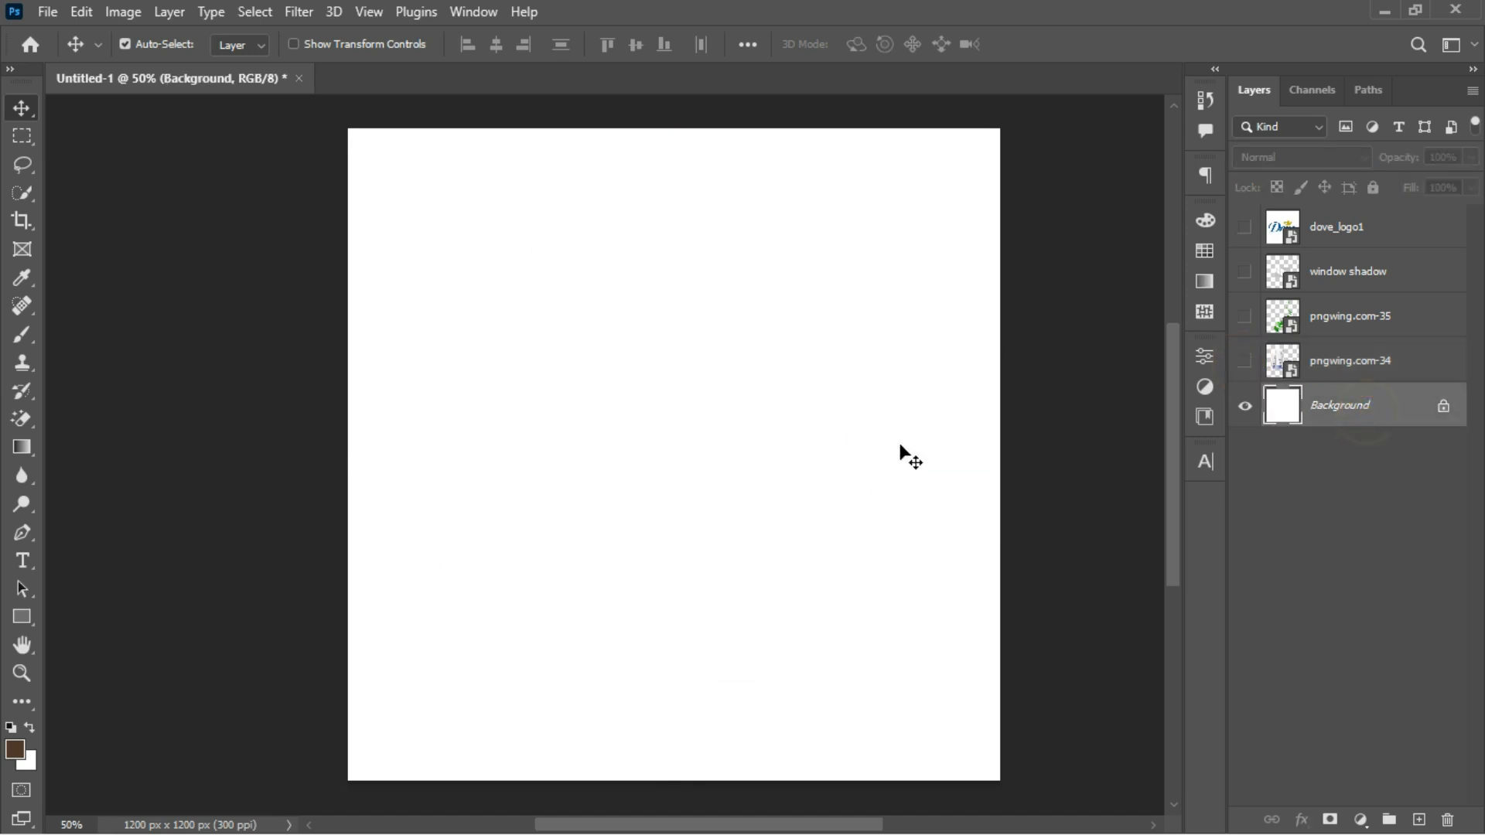
{"action": "left_click", "coordinate": [17, 618]}
{"action": "left_click", "coordinate": [124, 619]}
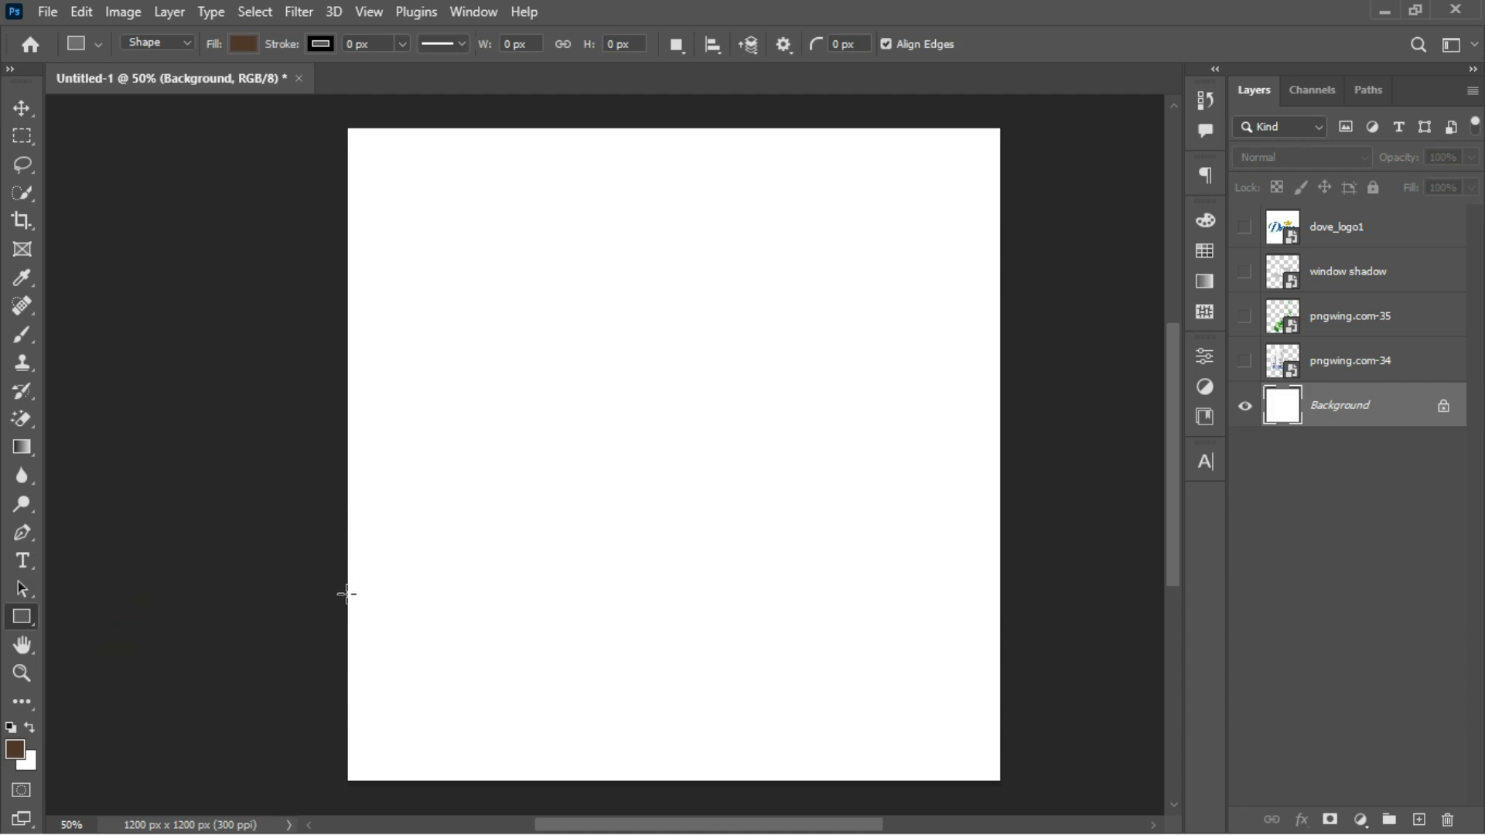
{"action": "left_click_drag", "start_coordinate": [345, 597], "coordinate": [875, 783]}
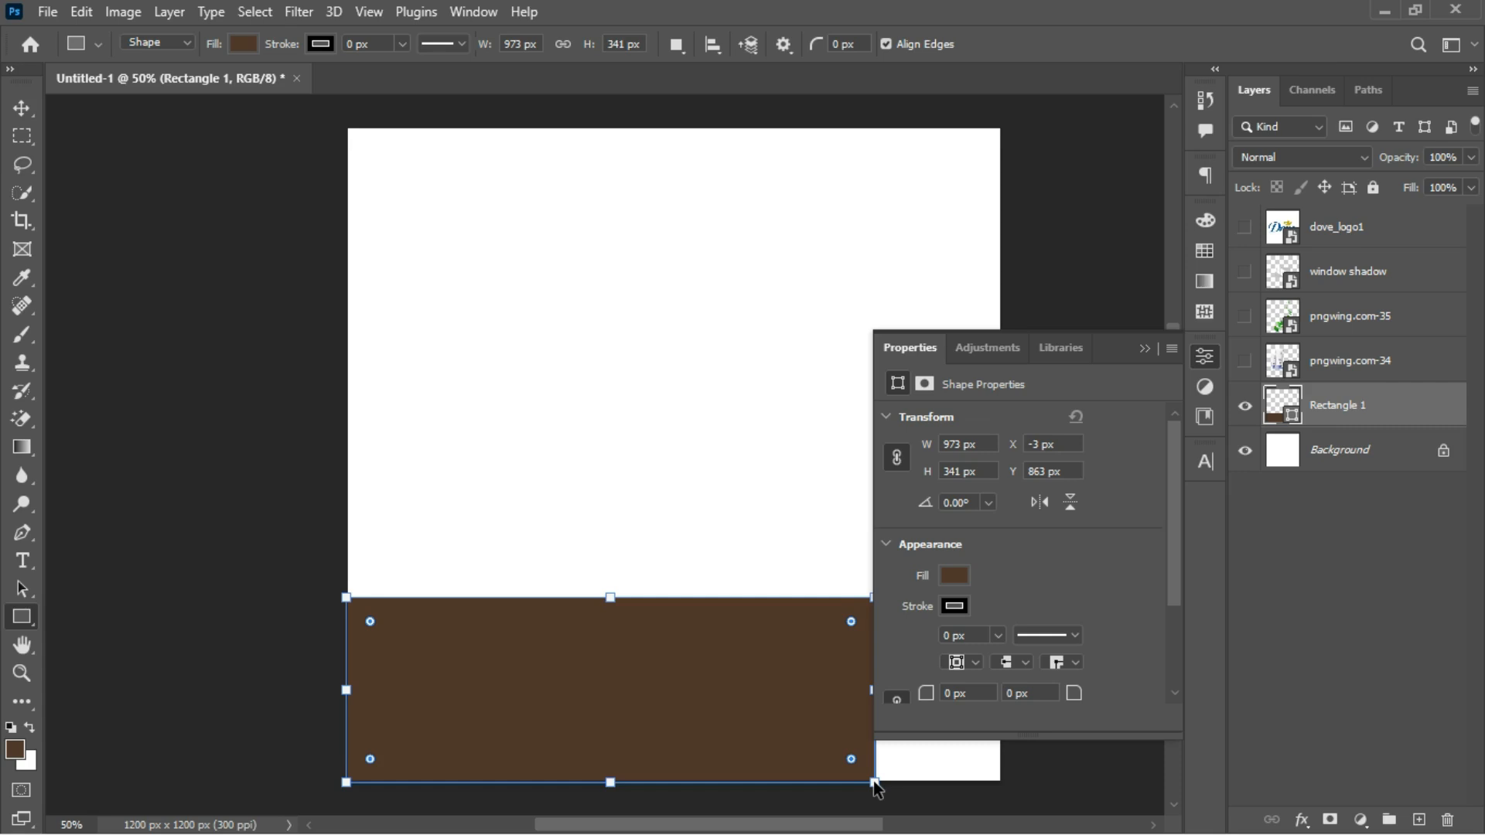
Step: Move the rectangle's lower-right corner inward to slant its right side, converting the shape to a regular path
{"action": "left_click_drag", "start_coordinate": [872, 783], "coordinate": [786, 781]}
{"action": "key", "text": "Return"}
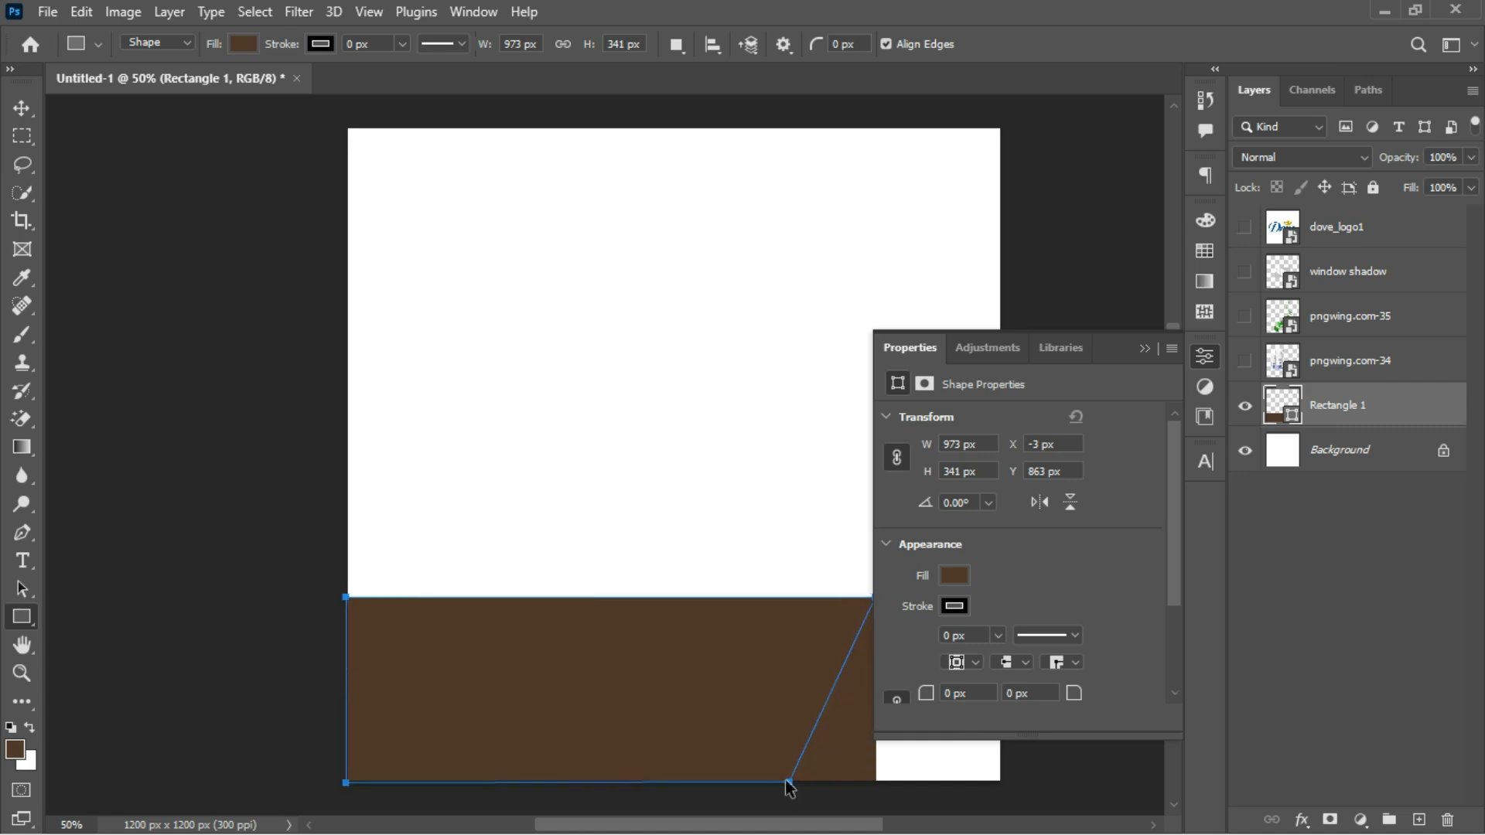
{"action": "left_click", "coordinate": [1145, 349]}
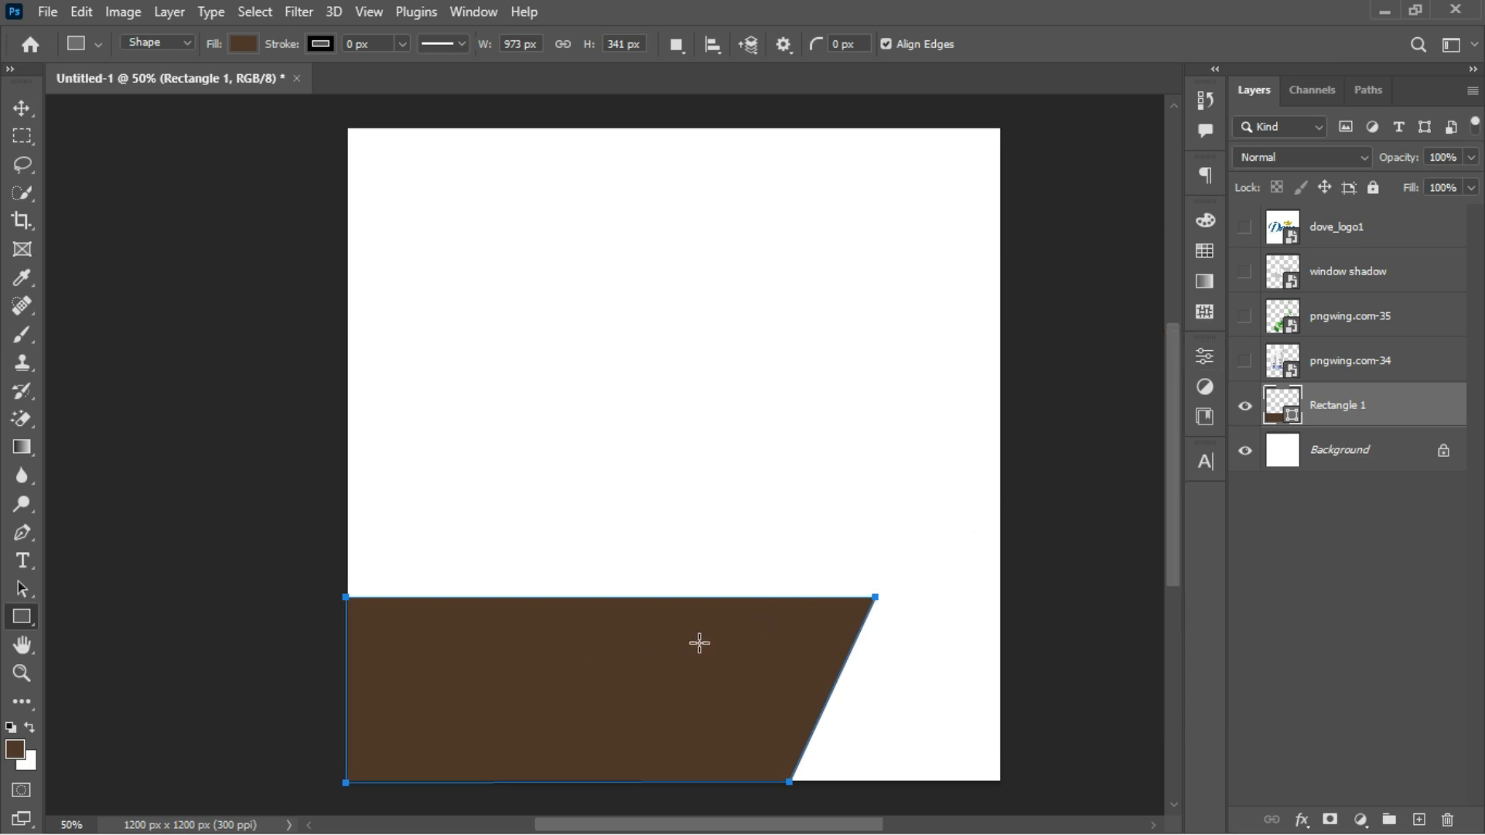
Step: Duplicate the slanted shape and place the vertically flipped copy directly above the original, 341 px higher
{"action": "key", "text": "ctrl+j"}
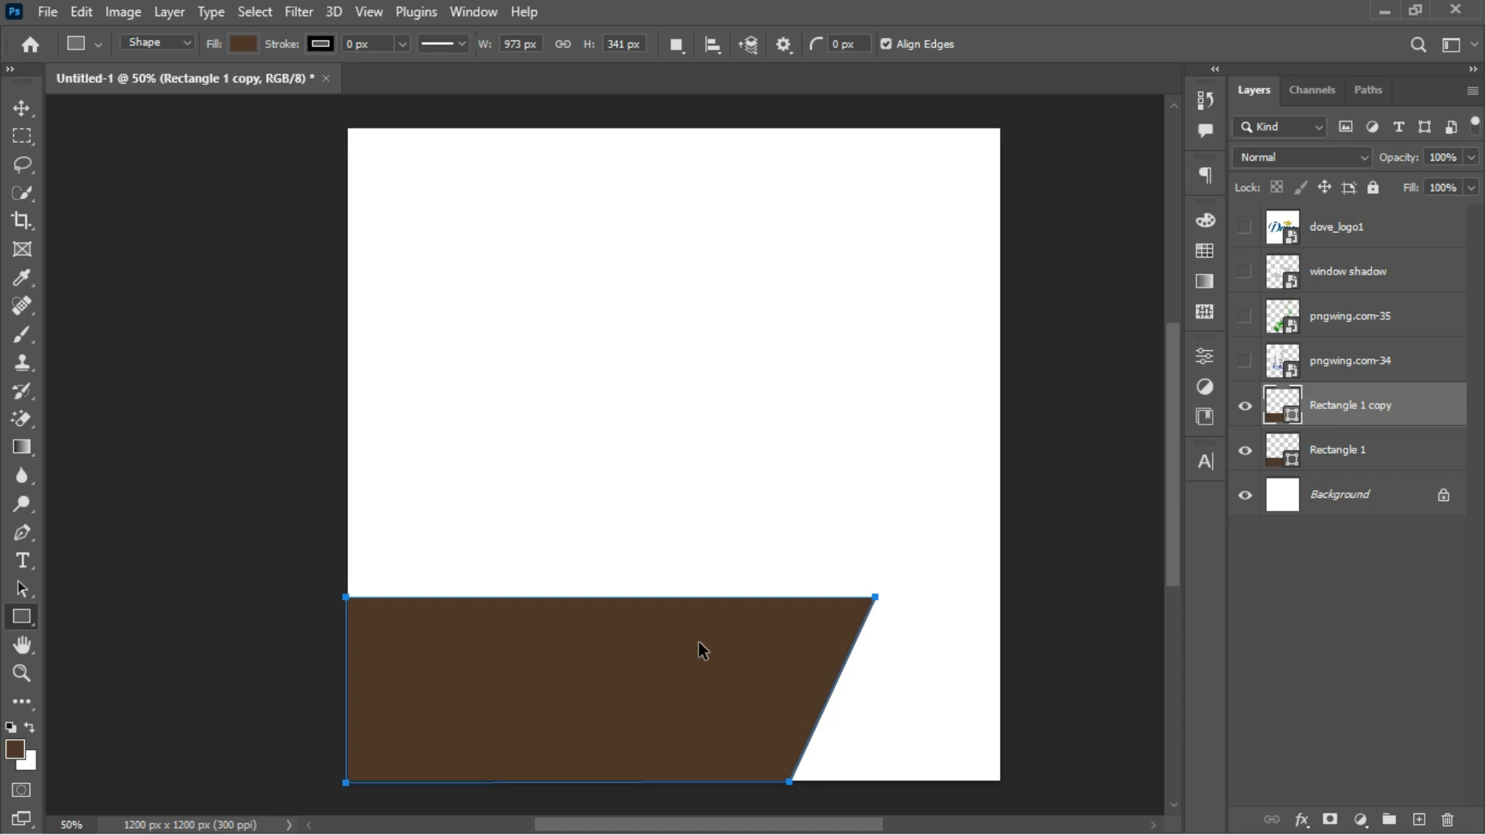
{"action": "key", "text": "ctrl+t"}
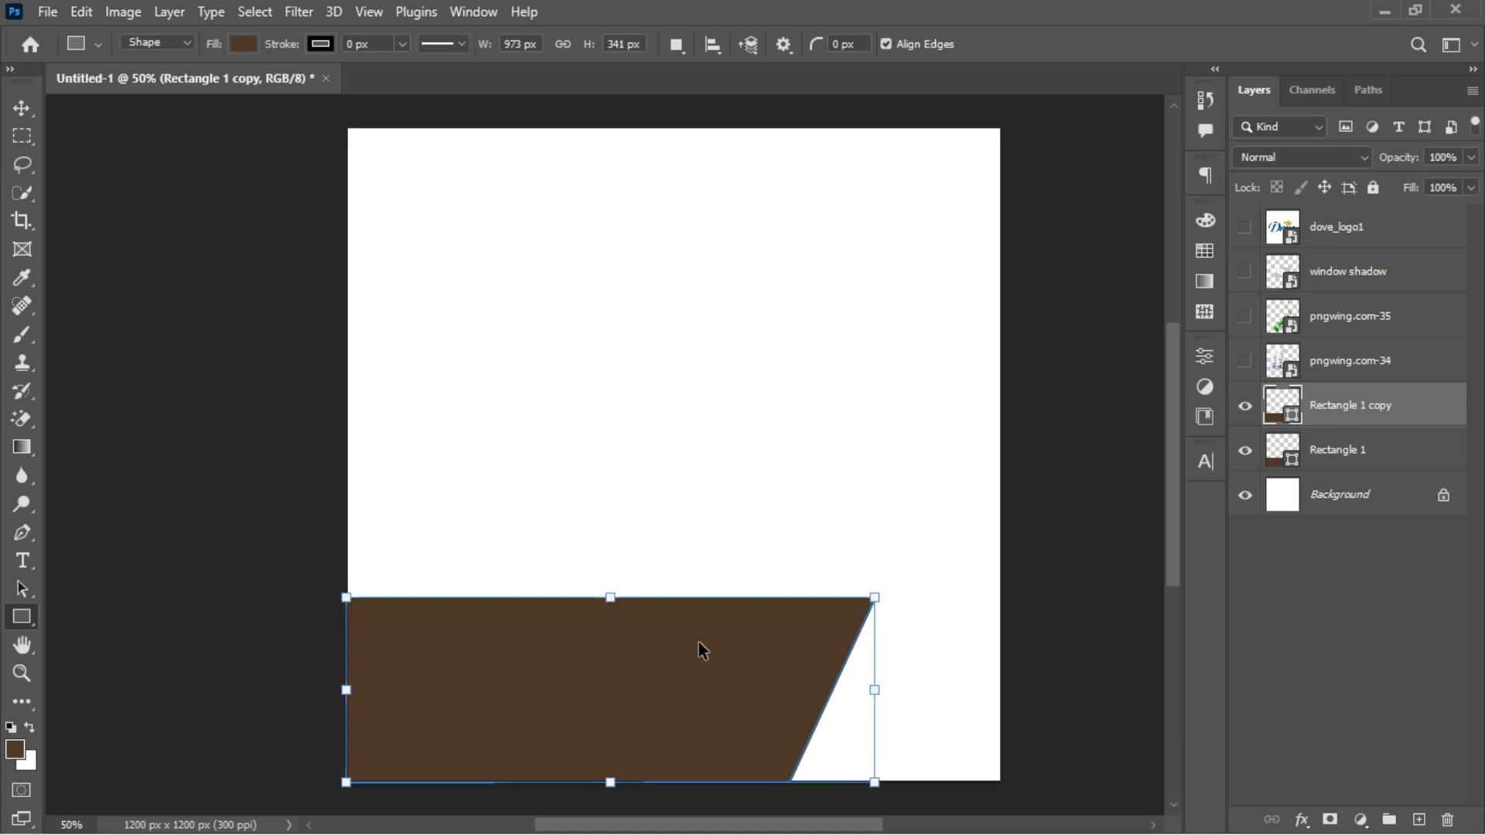
{"action": "right_click", "coordinate": [596, 677]}
{"action": "left_click", "coordinate": [646, 655]}
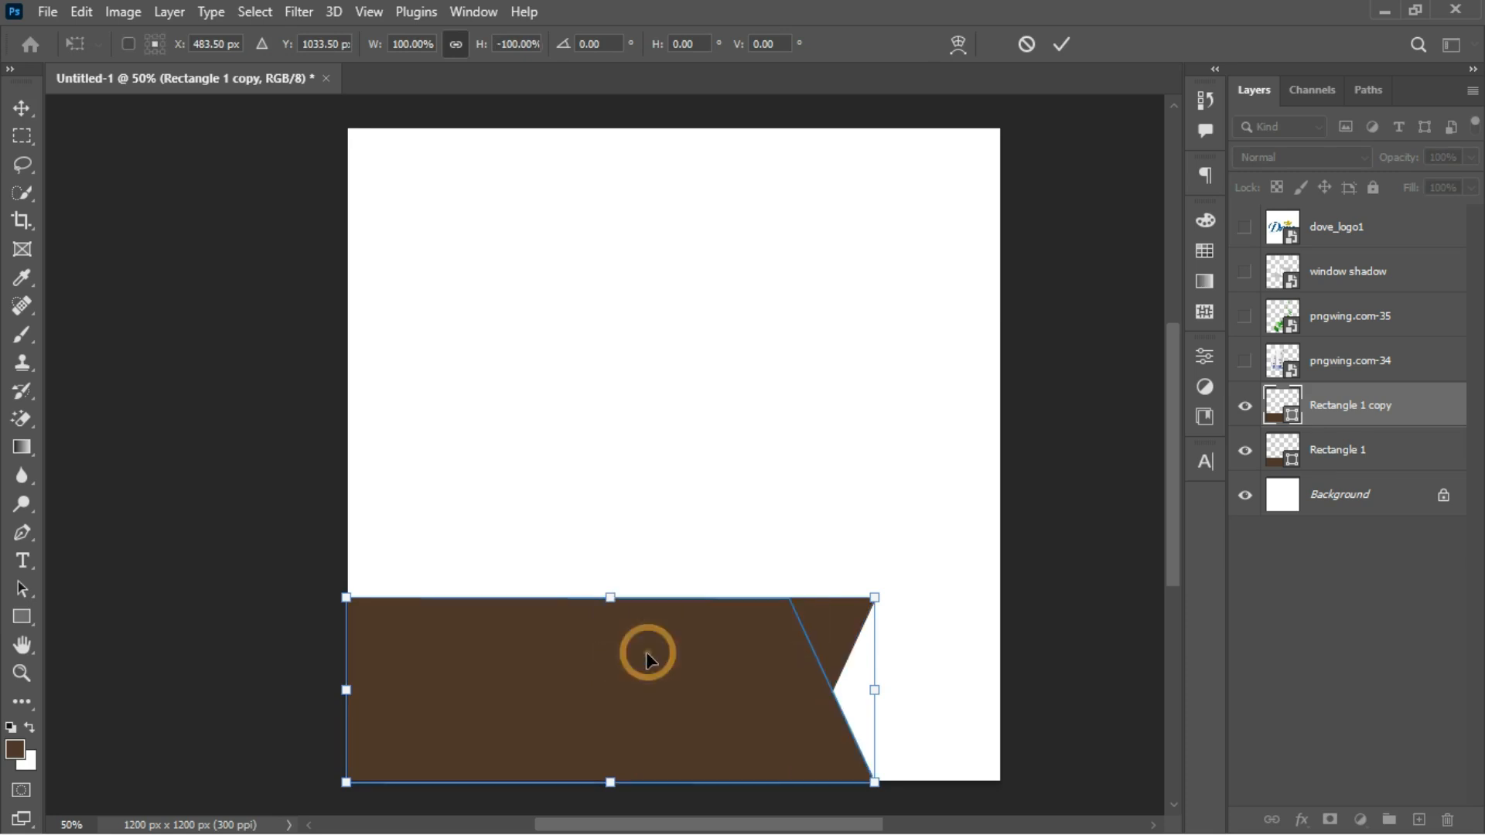
{"action": "left_click_drag", "start_coordinate": [611, 706], "coordinate": [611, 520]}
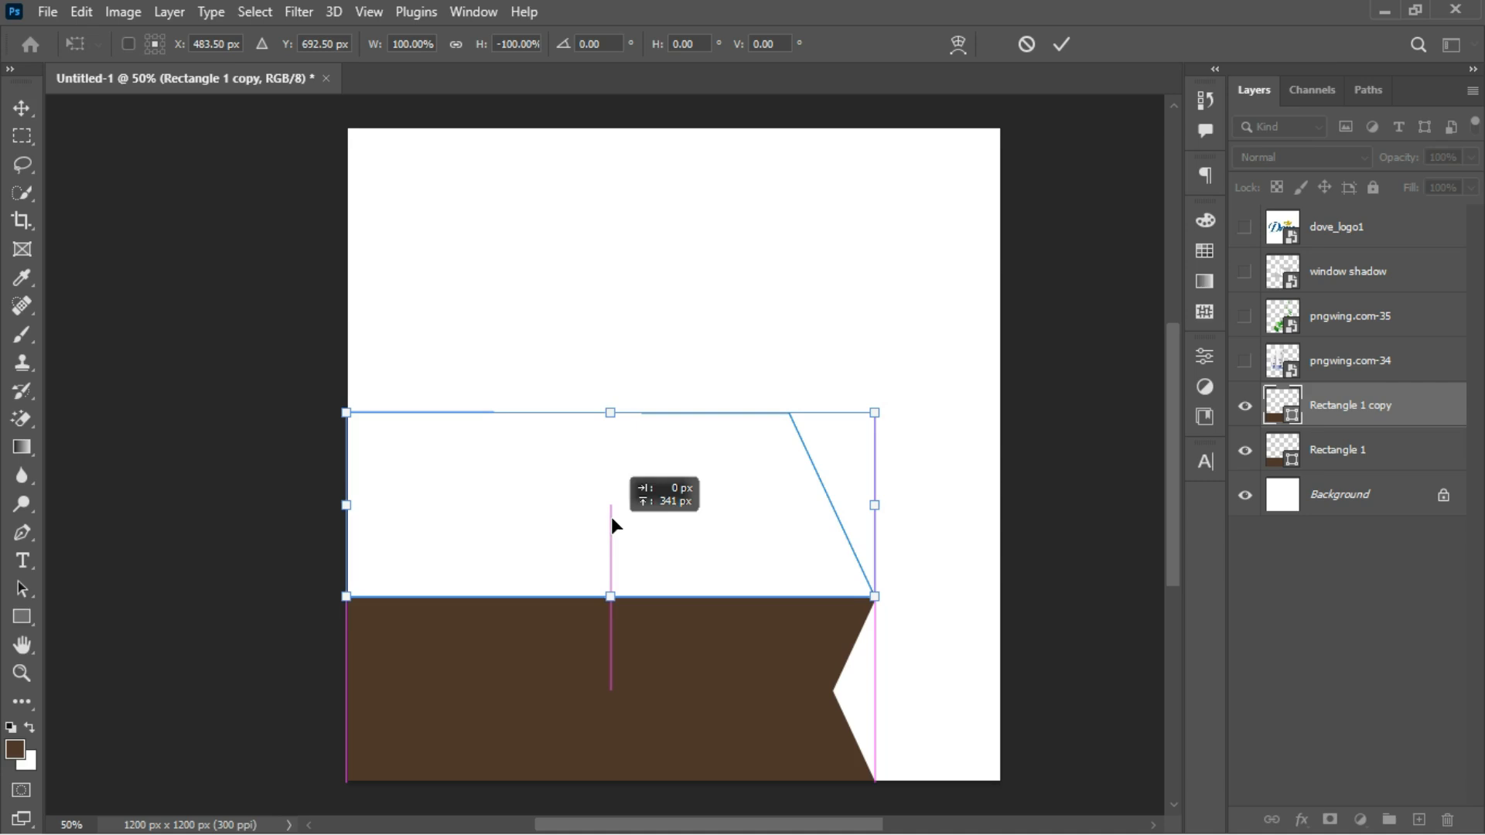
{"action": "mouse_move", "coordinate": [612, 518]}
{"action": "left_mouse_down"}
{"action": "mouse_move", "coordinate": [611, 502]}
{"action": "mouse_move", "coordinate": [611, 522]}
{"action": "left_mouse_up"}
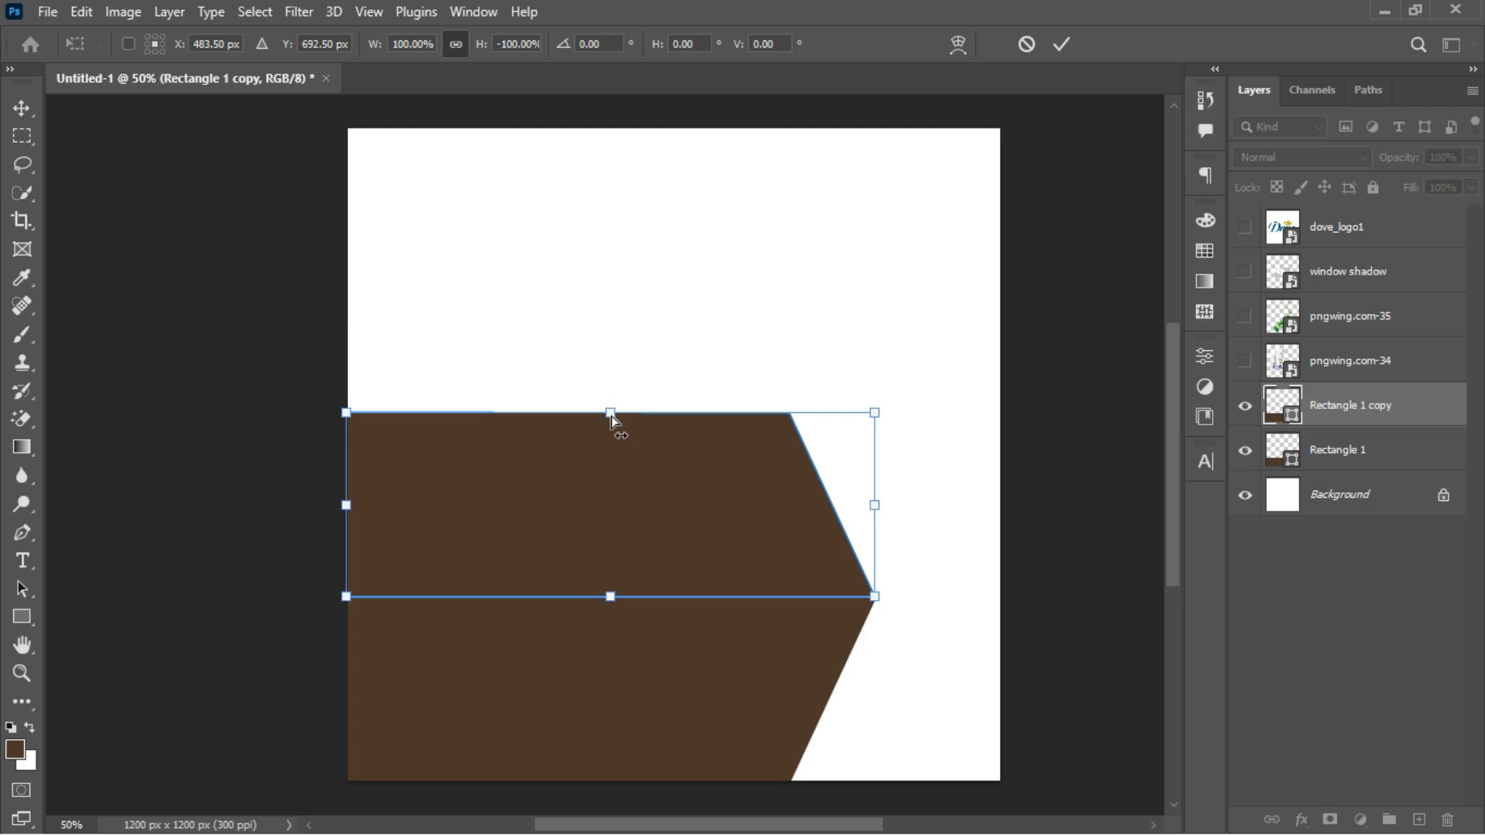
Step: Compress the flipped copy to about 135 px high, keeping its lower edge on the original shape to form a tabletop
{"action": "left_click_drag", "start_coordinate": [612, 417], "coordinate": [611, 535]}
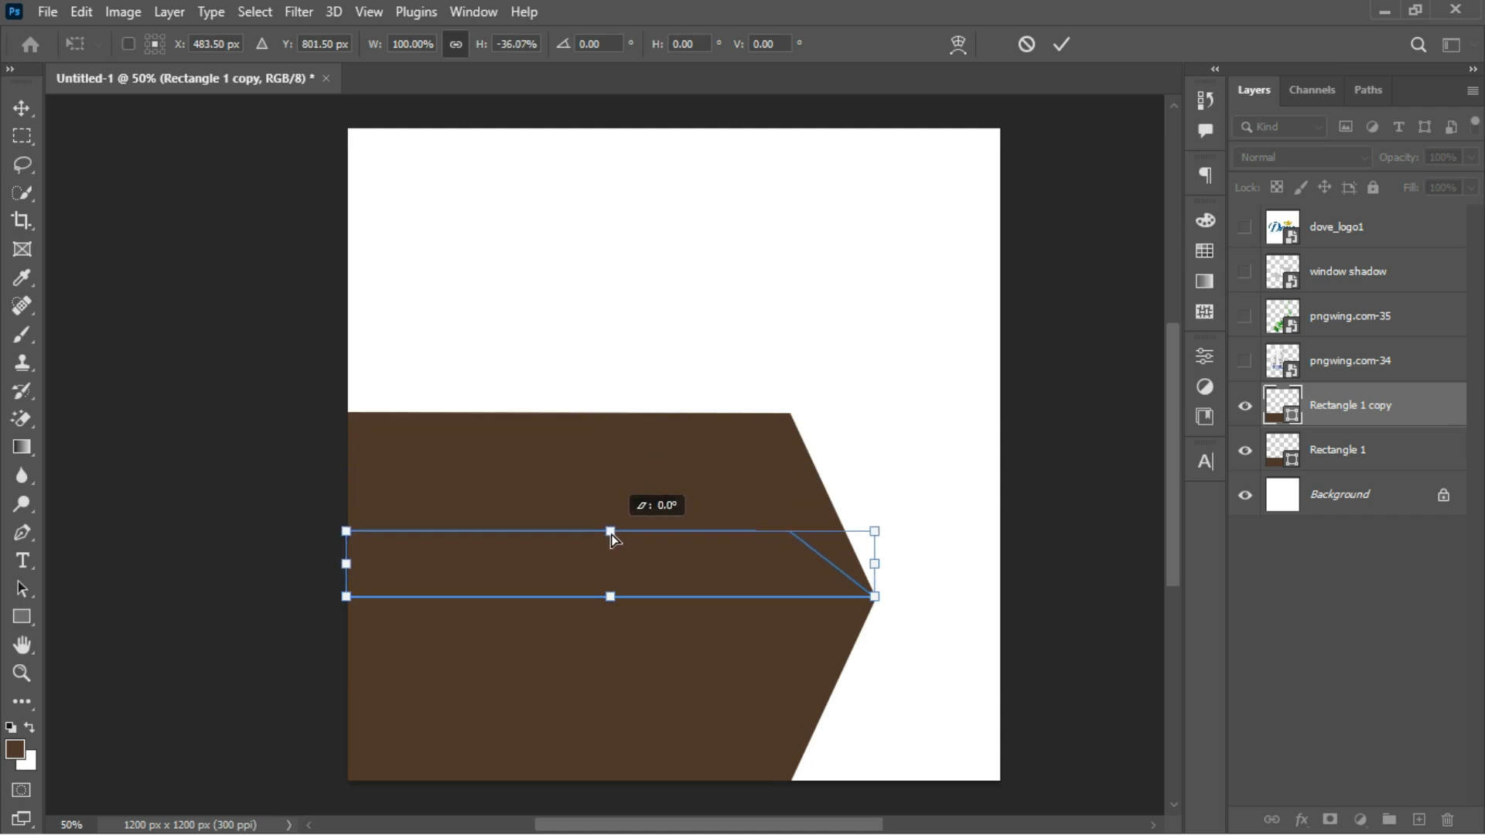
{"action": "left_click_drag", "start_coordinate": [611, 532], "coordinate": [610, 527]}
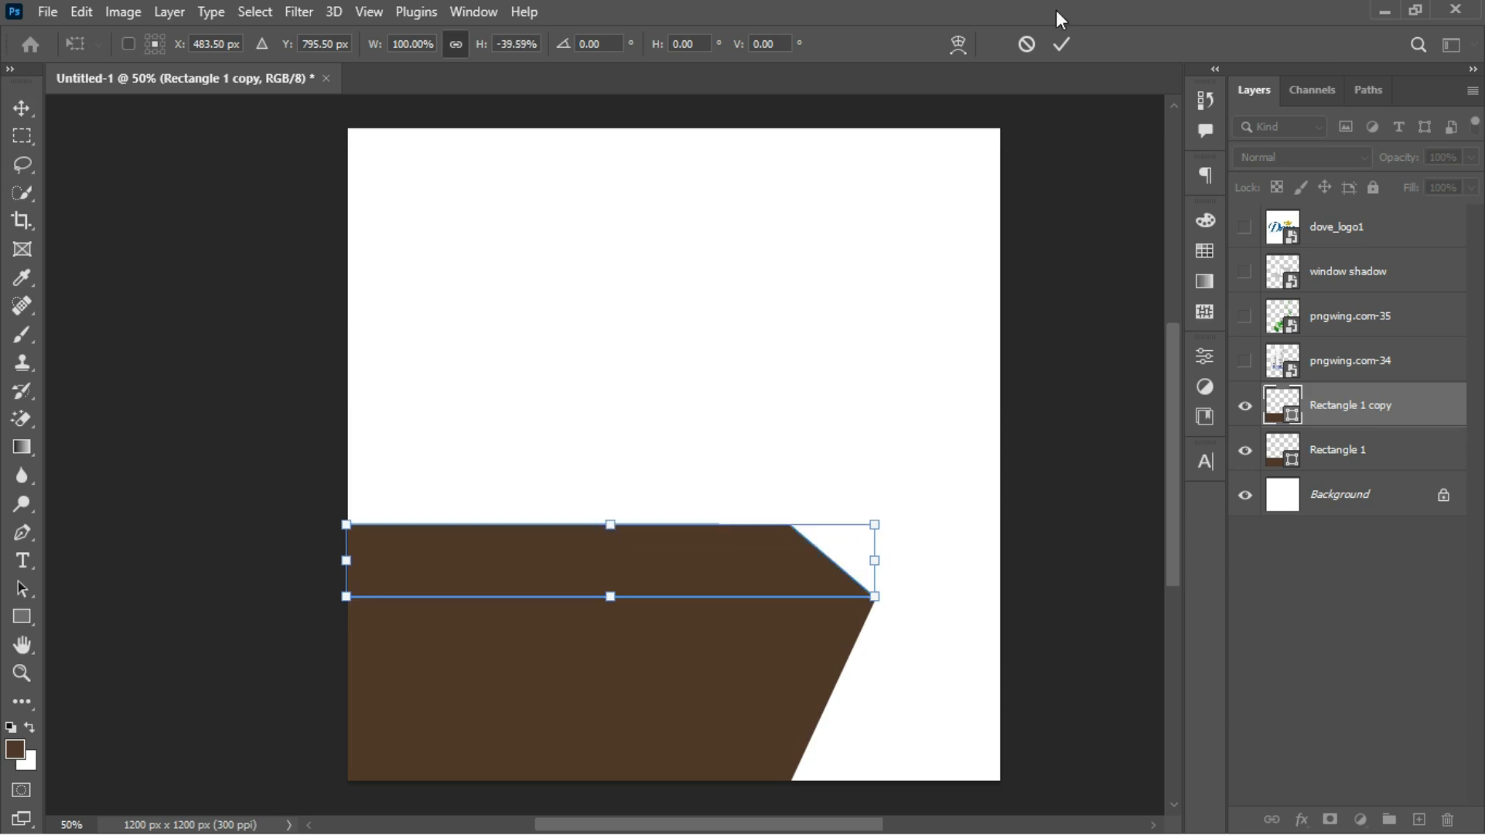
{"action": "left_click", "coordinate": [1061, 44]}
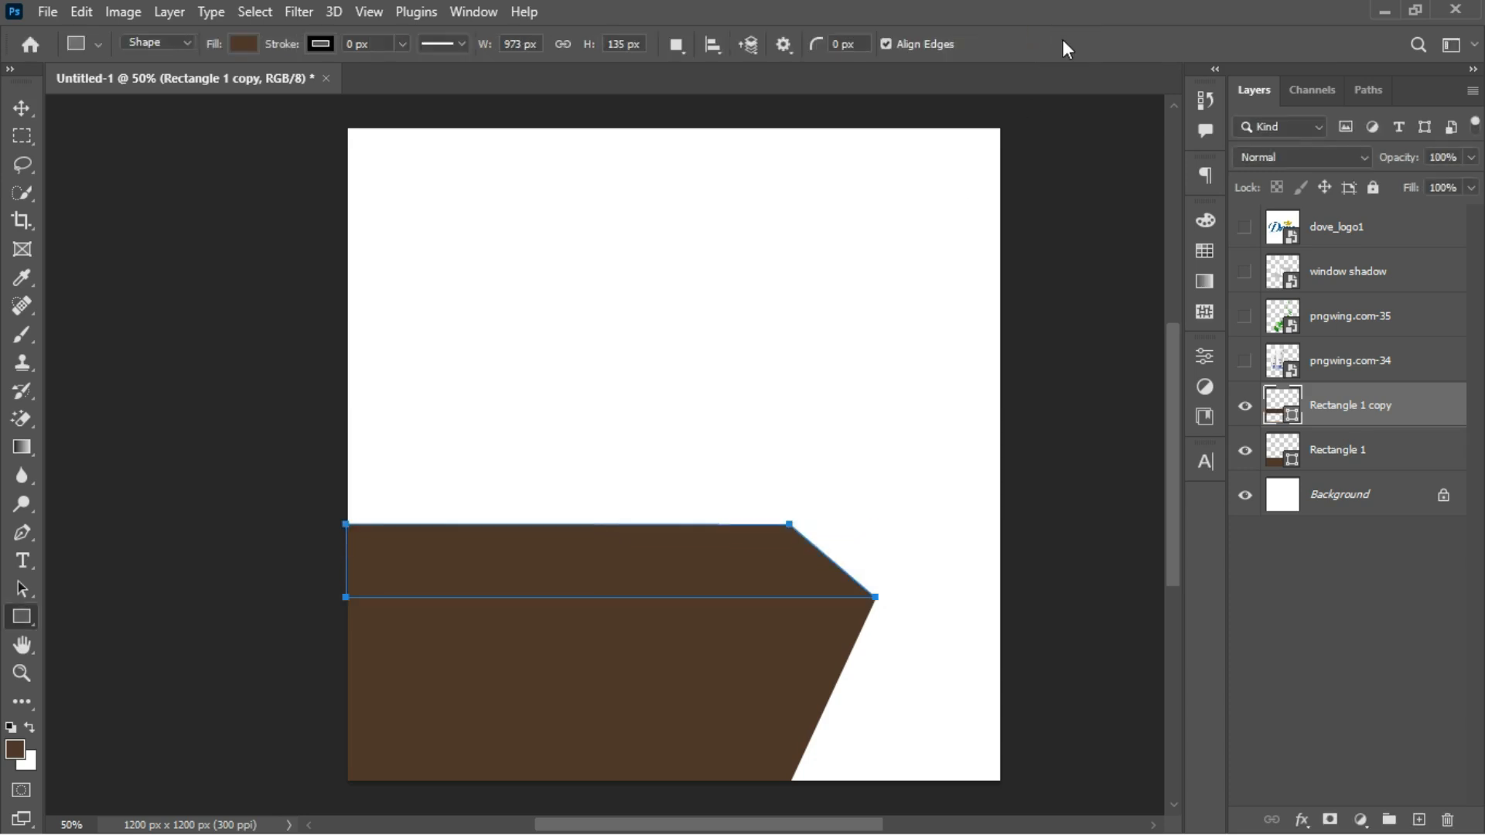
Step: Show the pngwing.com-34 product layer and move the products up and left onto the brown tabletop
{"action": "left_click", "coordinate": [1333, 455]}
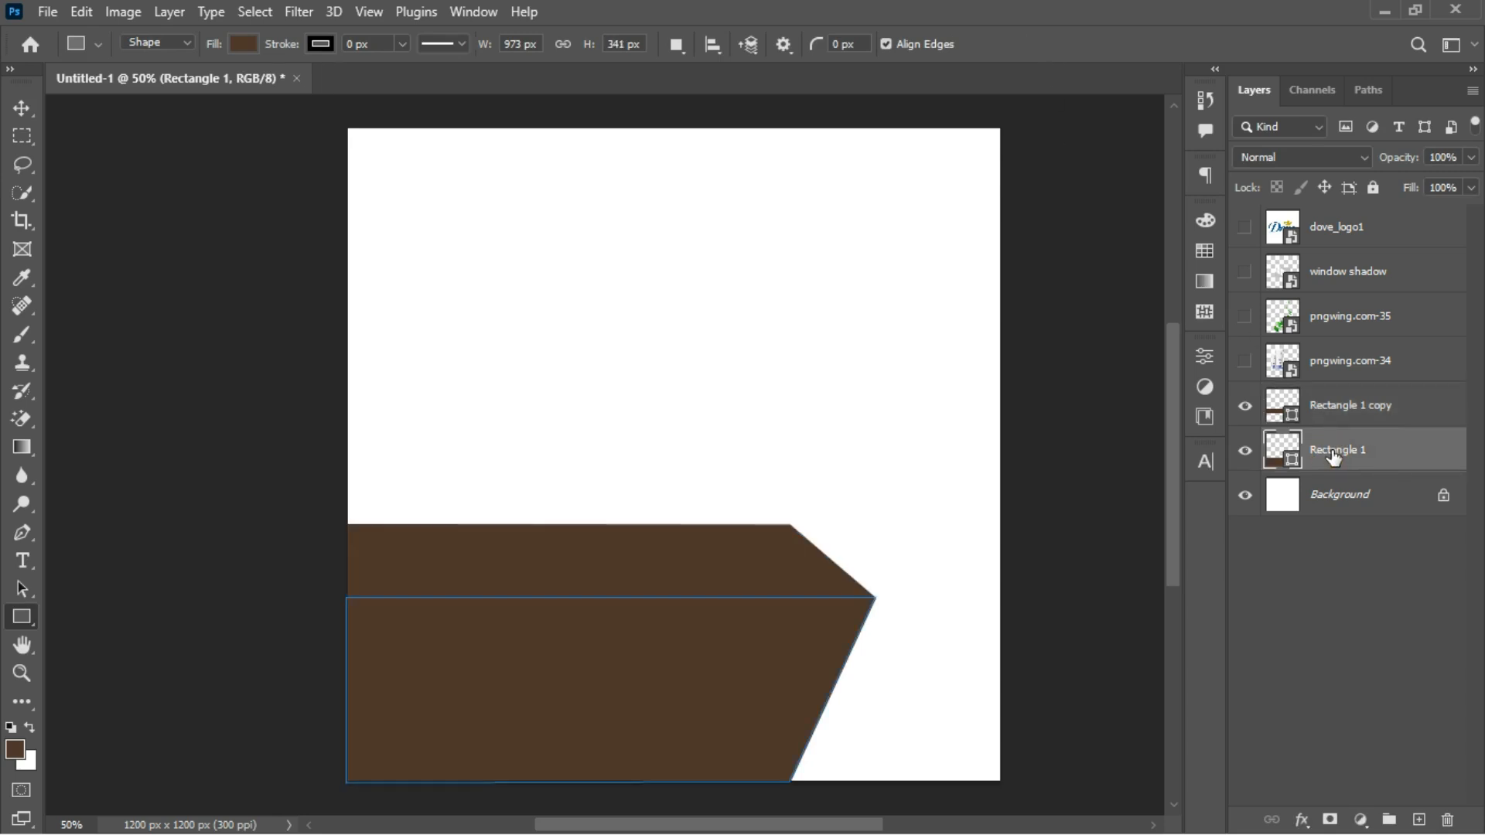
{"action": "left_click", "coordinate": [1243, 362]}
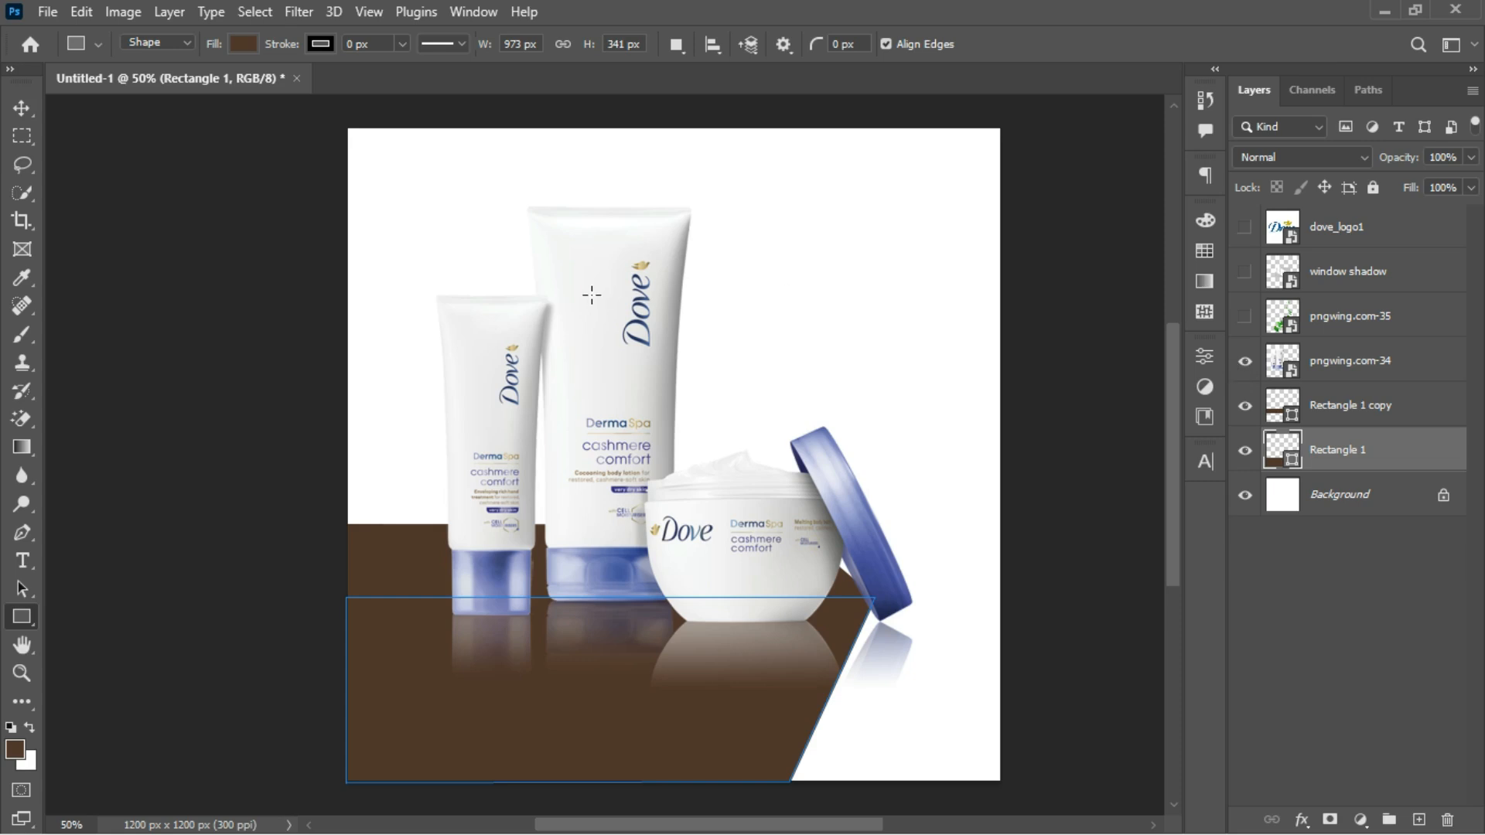
{"action": "left_click", "coordinate": [21, 108]}
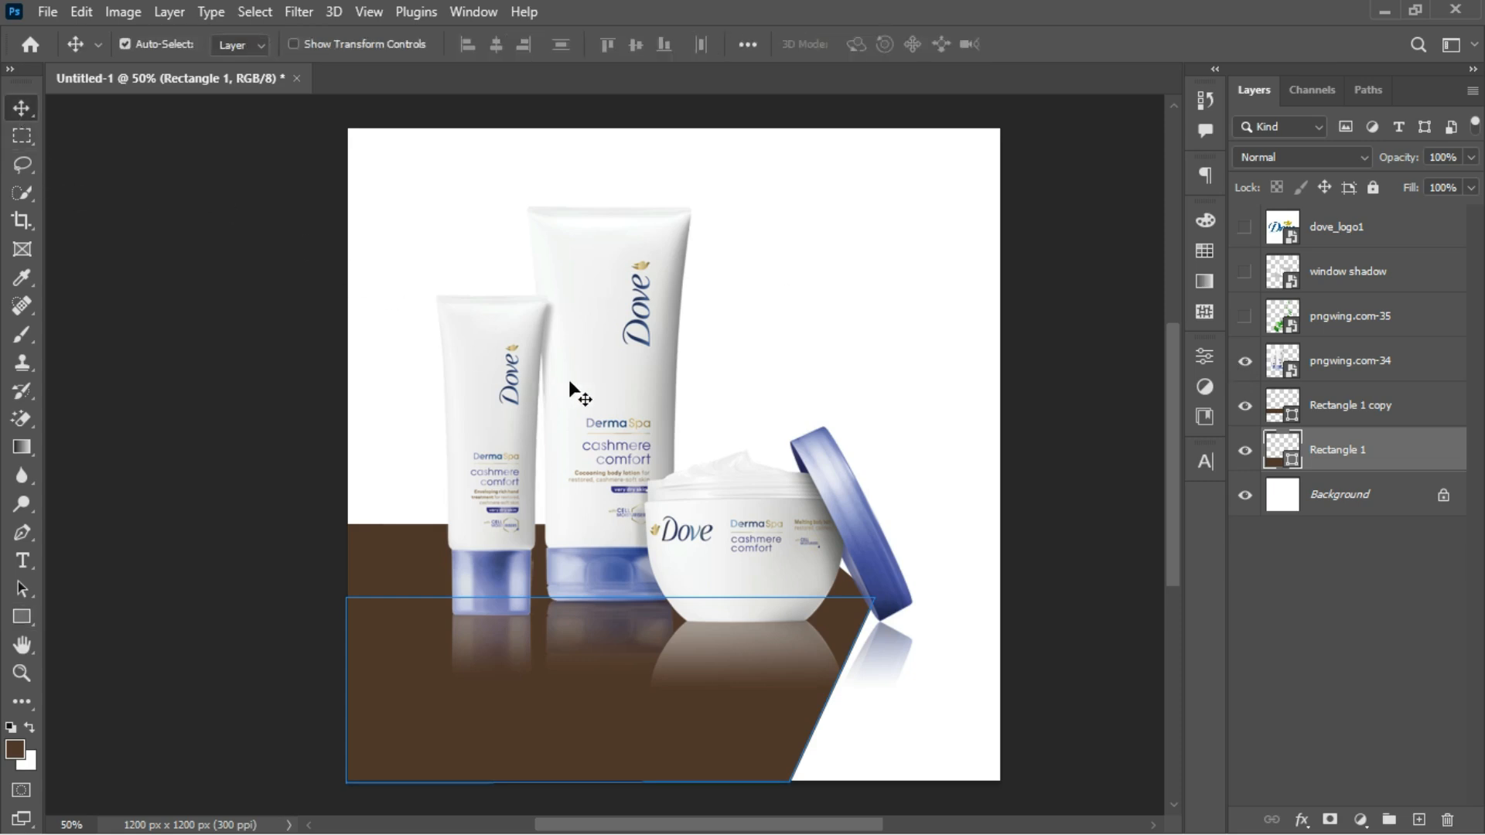
{"action": "left_click_drag", "start_coordinate": [568, 379], "coordinate": [501, 327]}
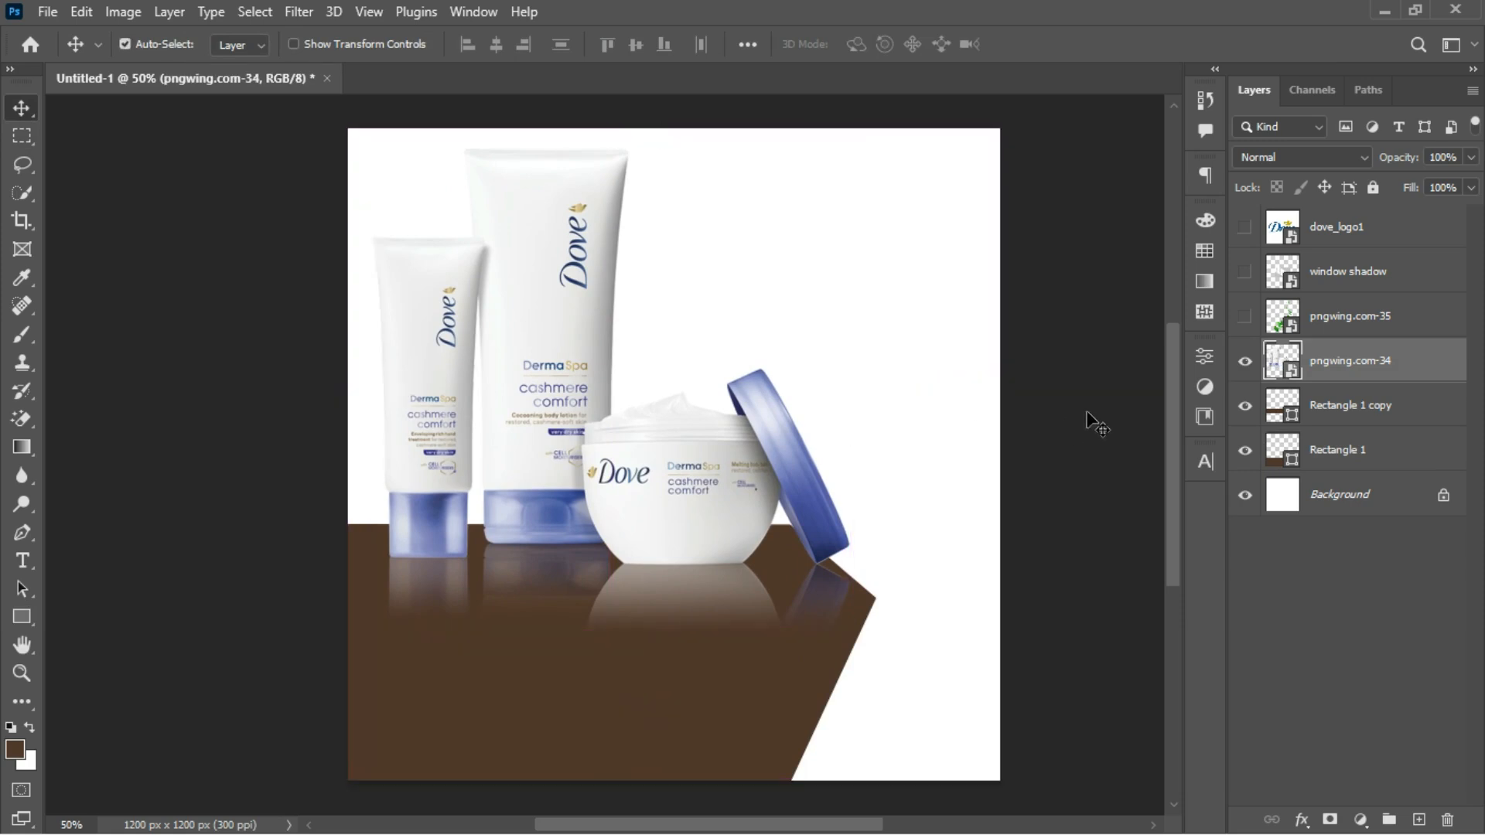
Step: Convert the pngwing.com-34 product layer to a smart object
{"action": "left_click", "coordinate": [1243, 361]}
{"action": "left_click", "coordinate": [1244, 361]}
{"action": "right_click", "coordinate": [1418, 364]}
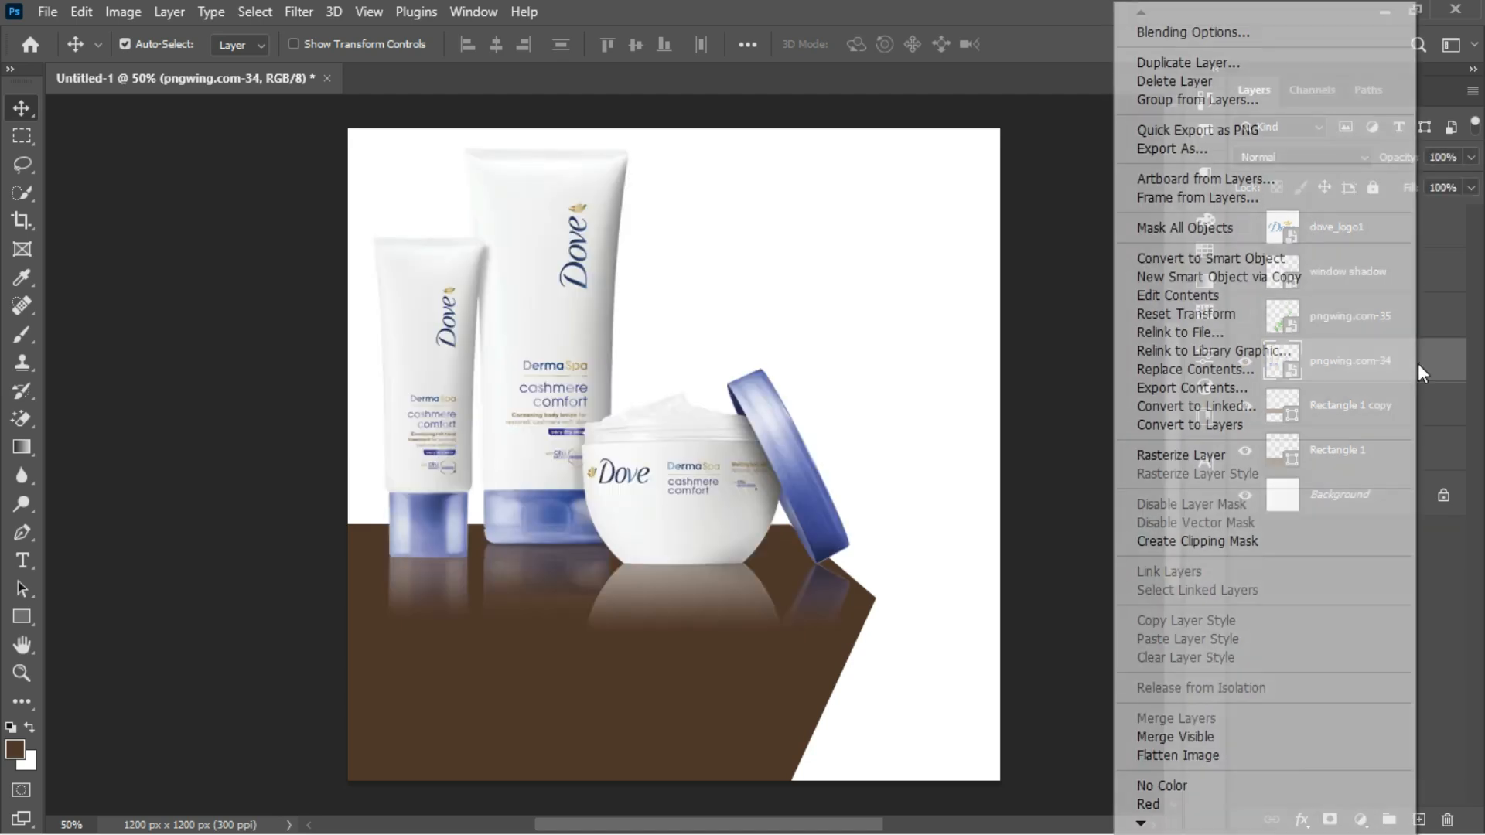
{"action": "left_click", "coordinate": [1262, 258]}
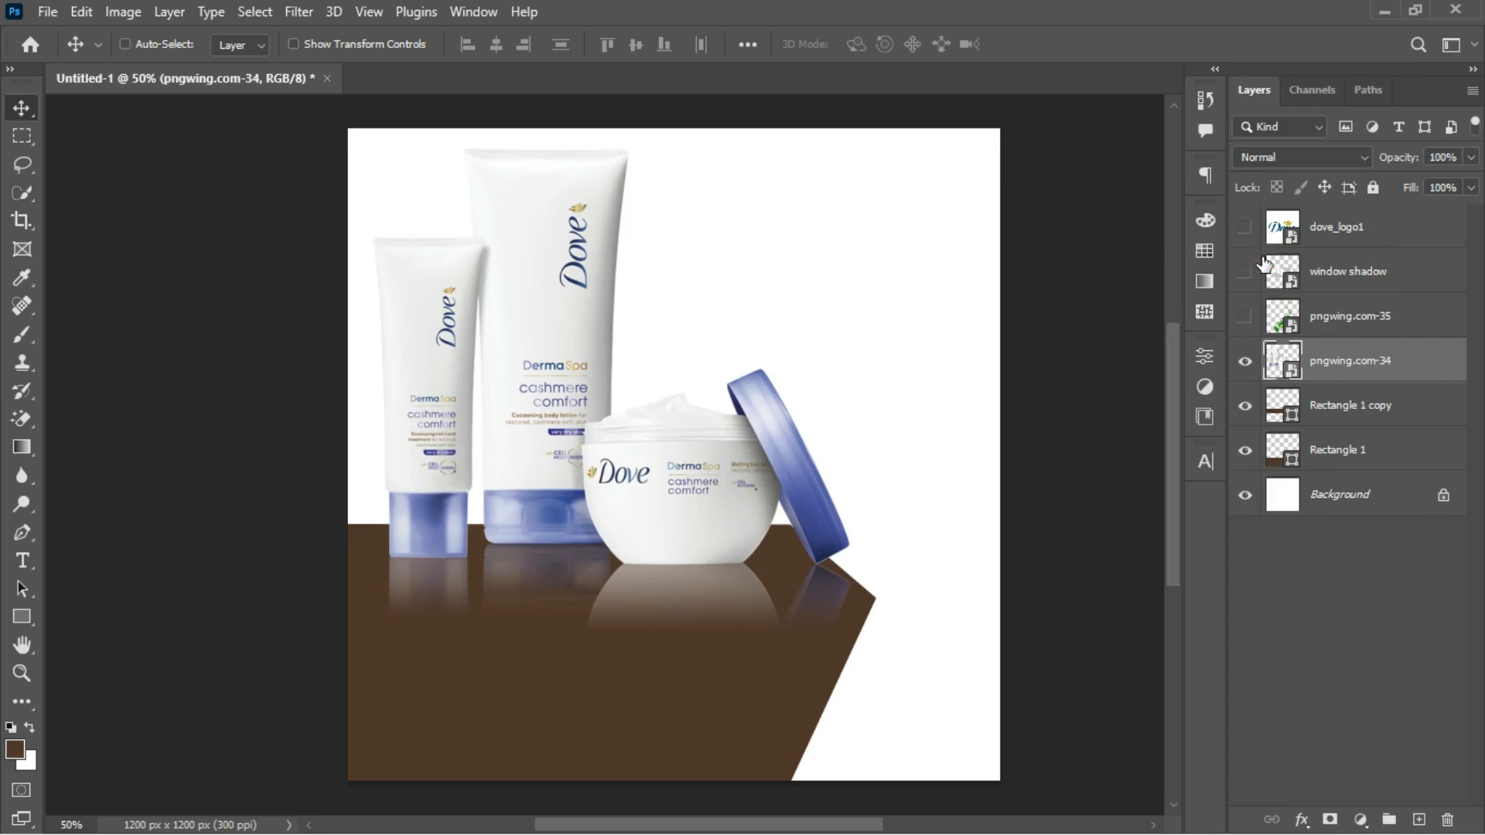
Step: Scale the product image down to about 78% and position it standing on the tabletop's back edge
{"action": "key", "text": "ctrl+t"}
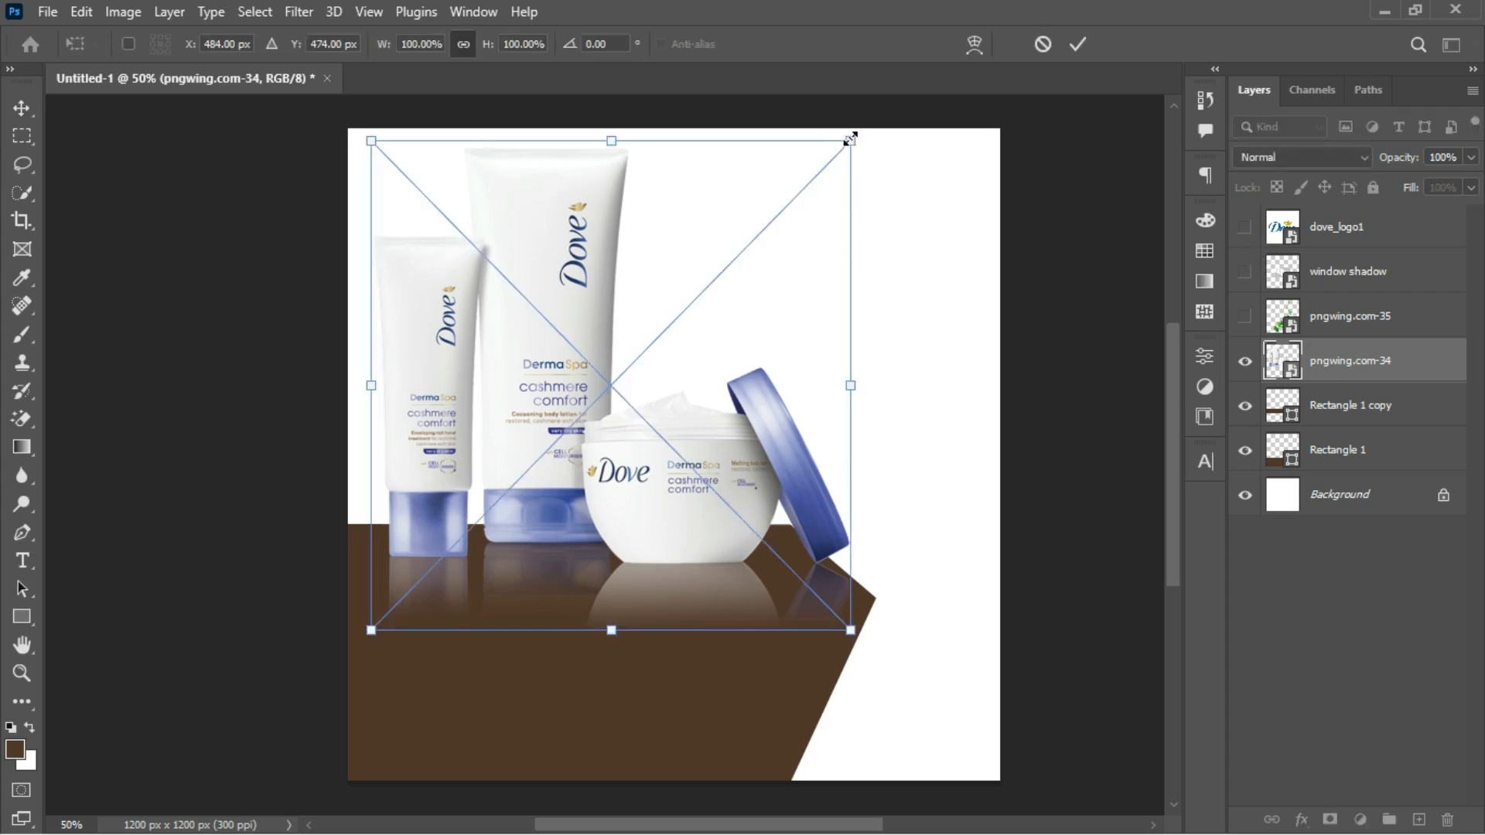
{"action": "left_click_drag", "start_coordinate": [852, 142], "coordinate": [738, 230]}
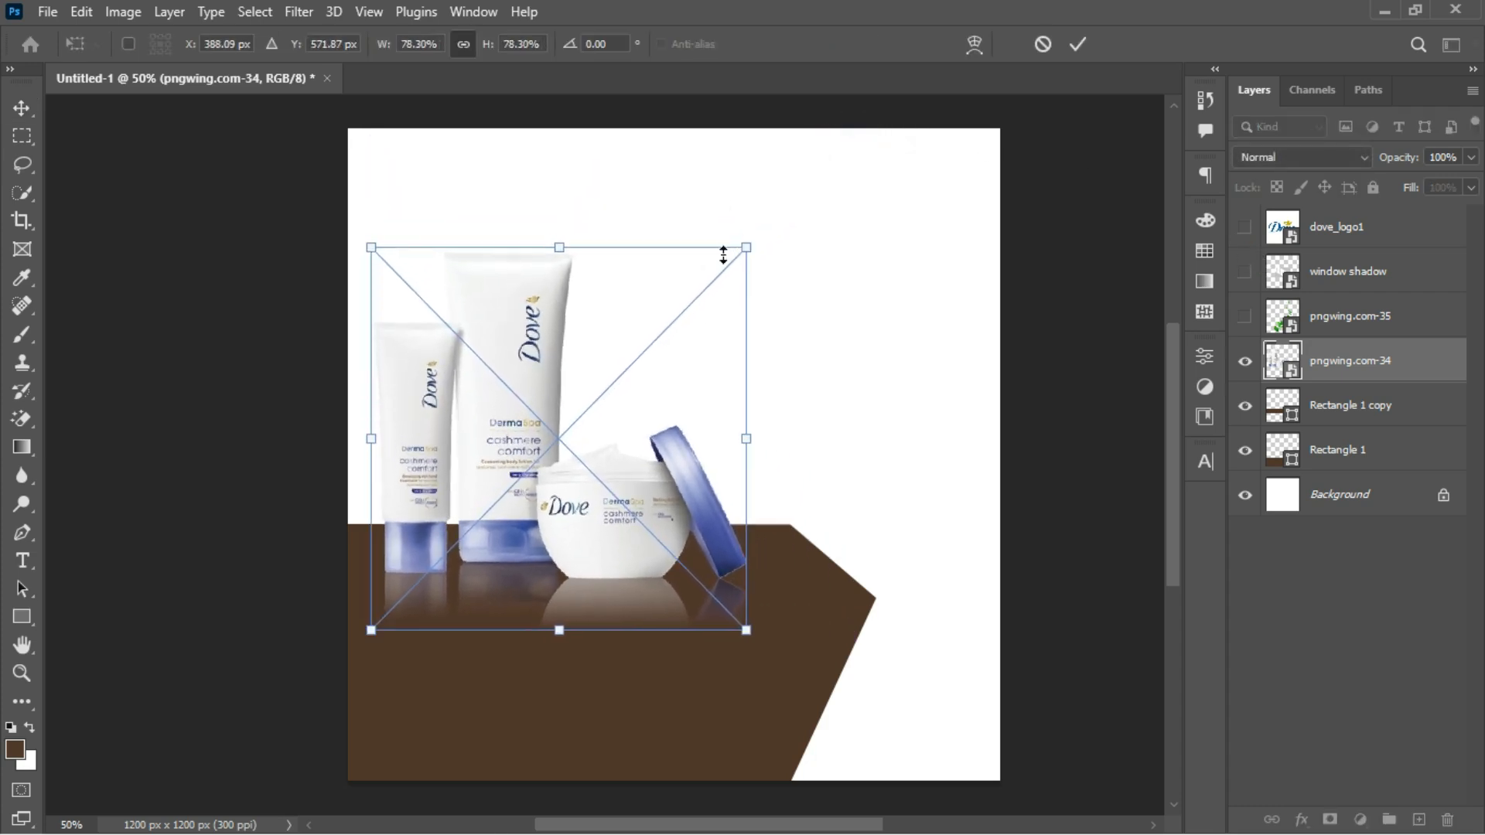
{"action": "left_click_drag", "start_coordinate": [603, 479], "coordinate": [625, 451]}
{"action": "key", "text": "Return"}
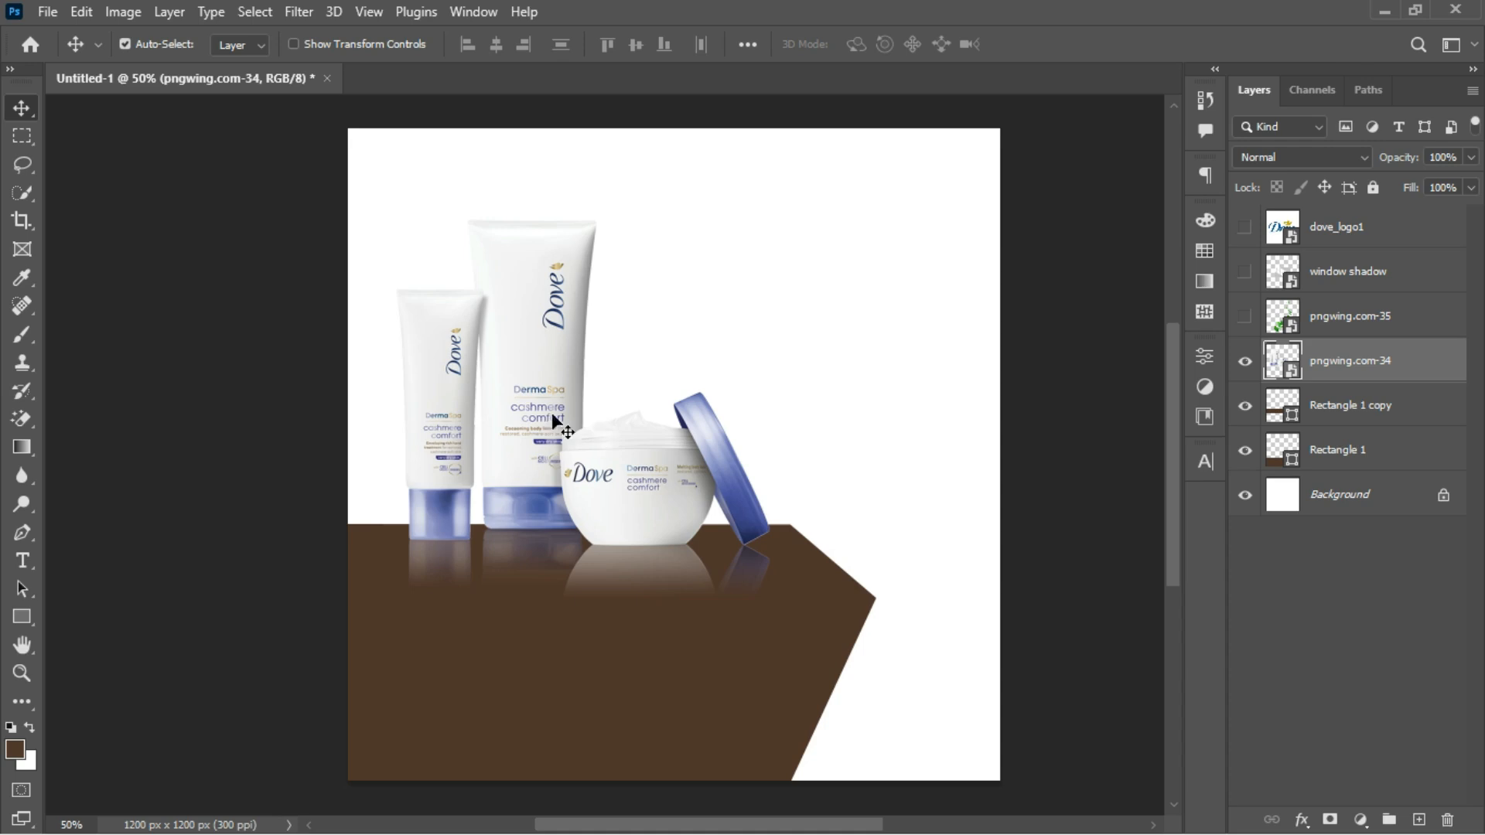
{"action": "left_click", "coordinate": [538, 378]}
{"action": "left_click_drag", "start_coordinate": [545, 381], "coordinate": [544, 382]}
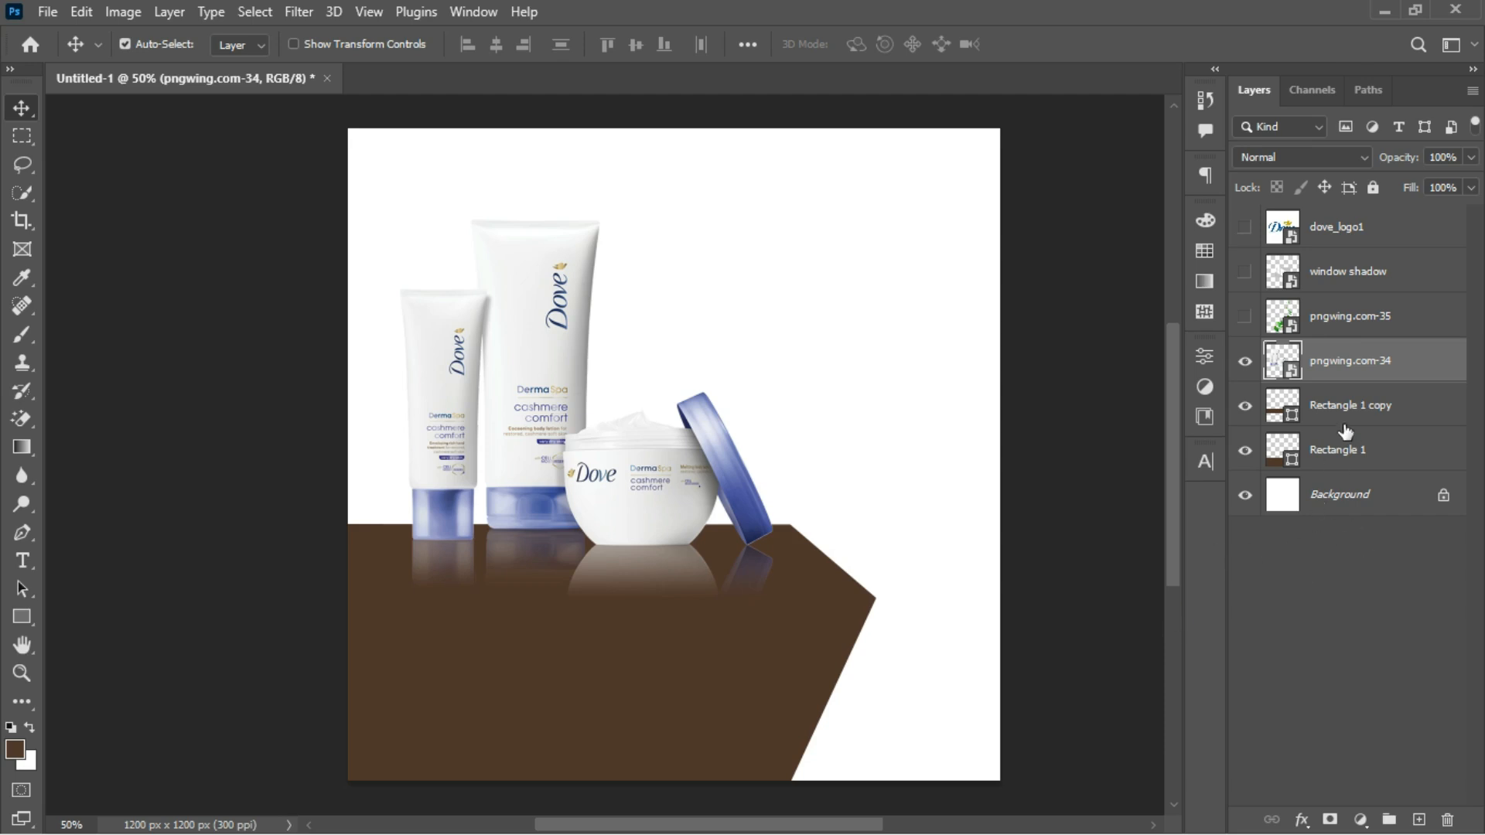
Step: Add a Hue/Saturation adjustment above the pngwing.com-34 product layer and set its Blues to hue -112 and saturation +43
{"action": "left_click", "coordinate": [1245, 361]}
{"action": "left_click", "coordinate": [1245, 362]}
{"action": "left_click", "coordinate": [1361, 821]}
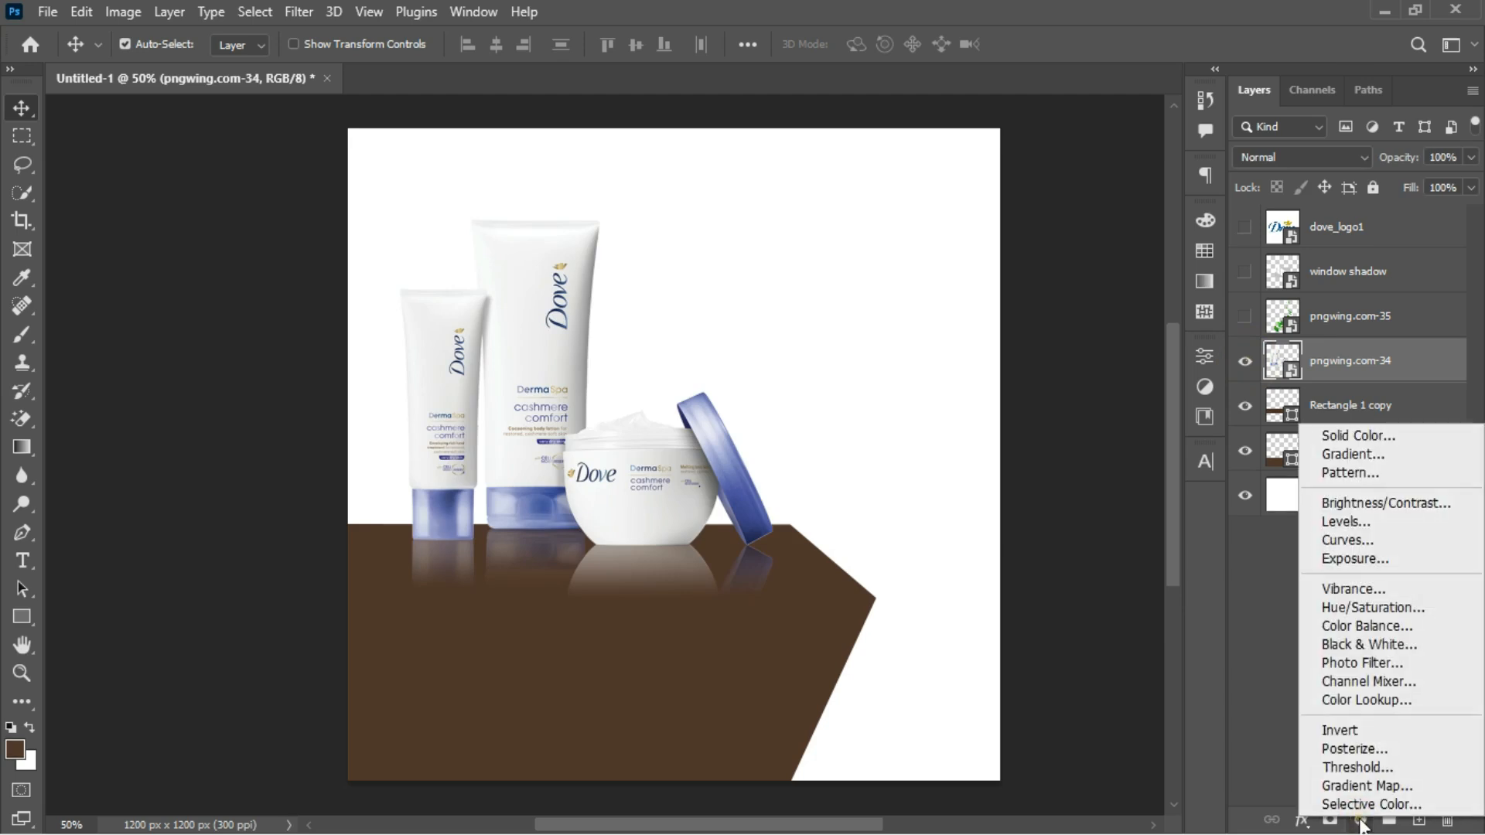
{"action": "left_click", "coordinate": [1366, 608]}
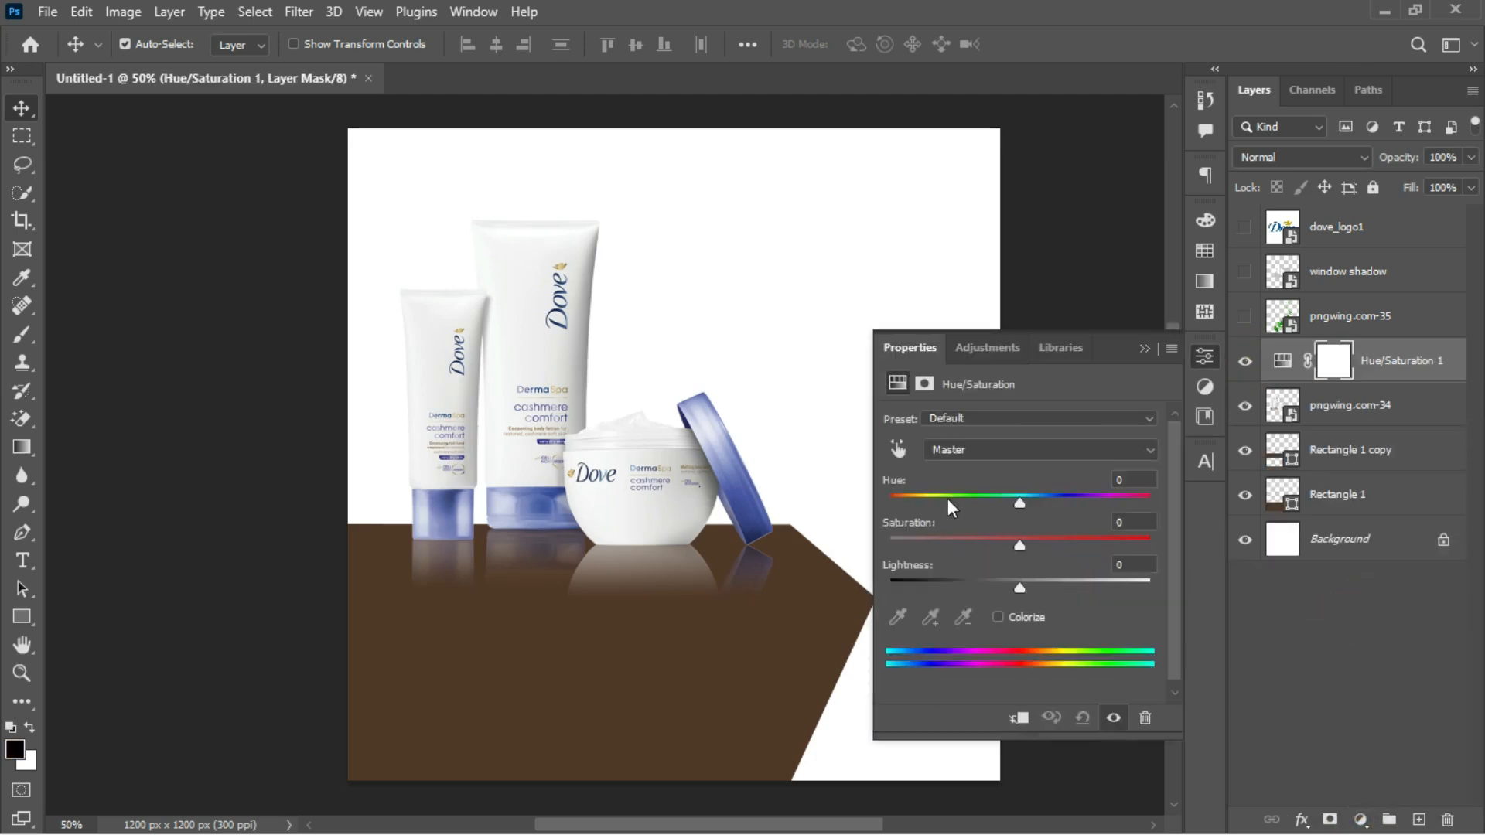
{"action": "left_click", "coordinate": [897, 449]}
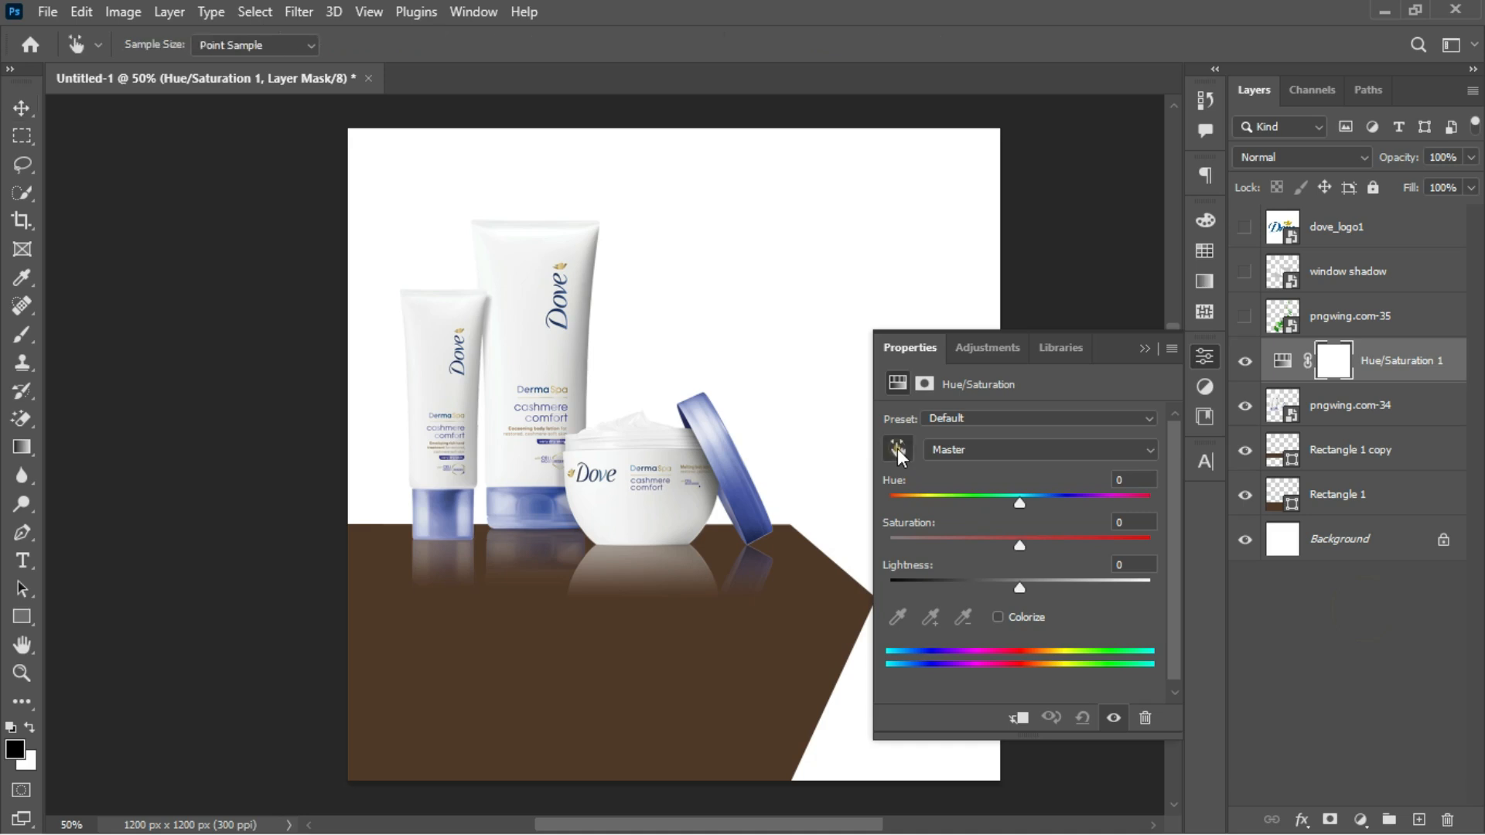
{"action": "left_click", "coordinate": [525, 482]}
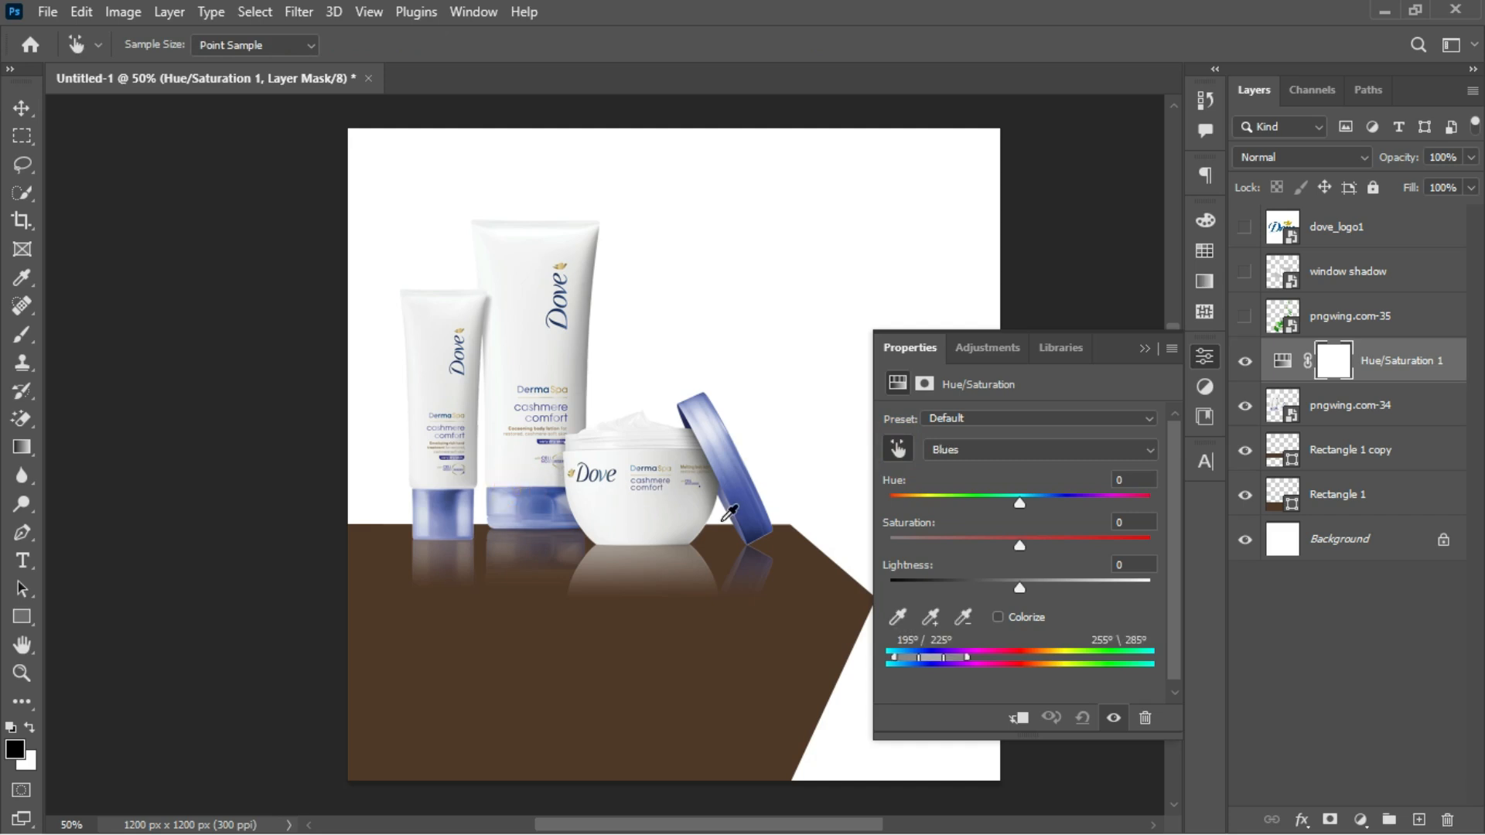
{"action": "left_click_drag", "start_coordinate": [1023, 498], "coordinate": [925, 504]}
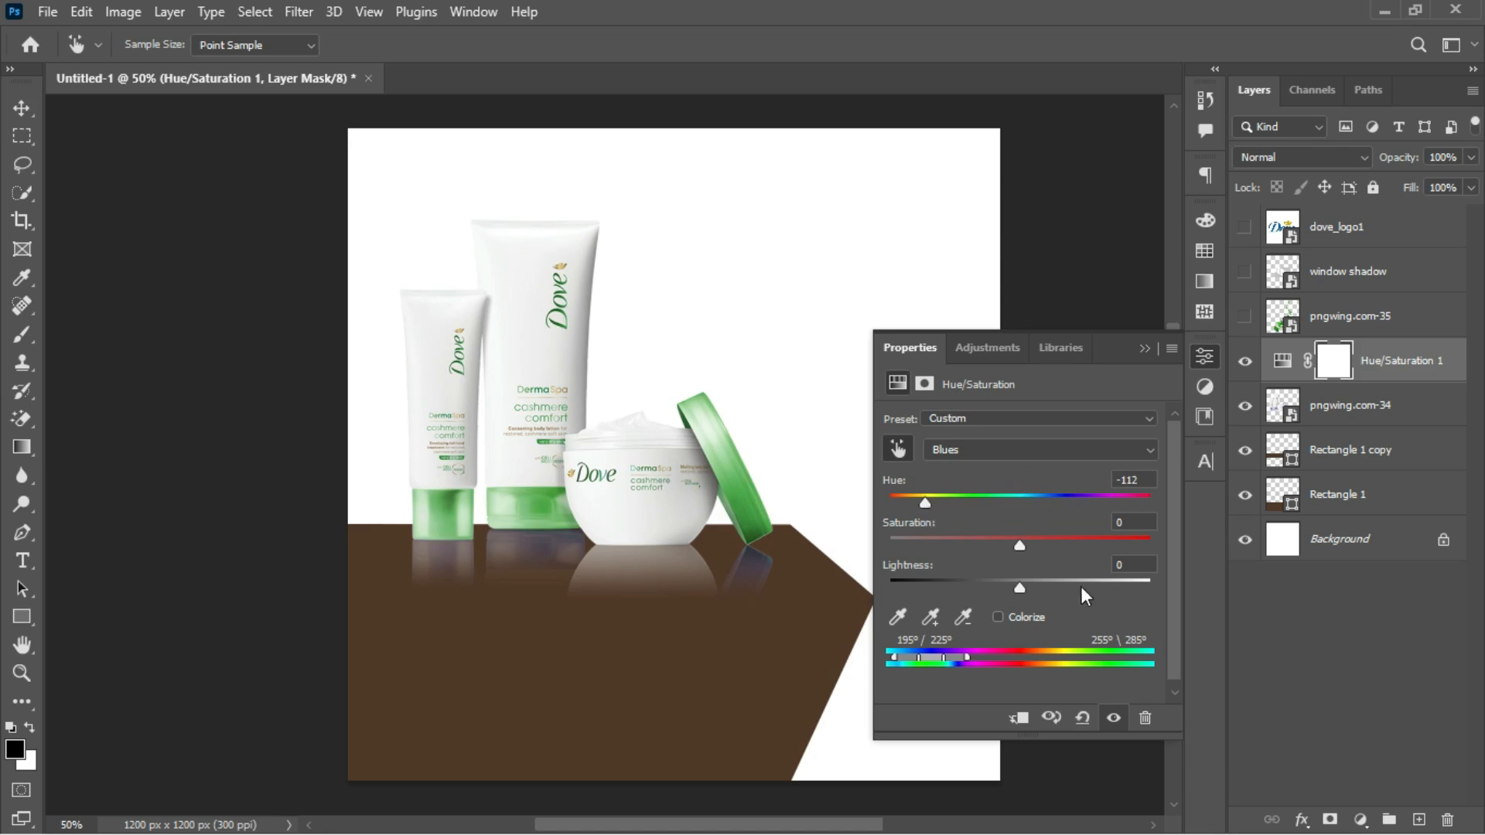
{"action": "left_click_drag", "start_coordinate": [1023, 544], "coordinate": [1073, 545]}
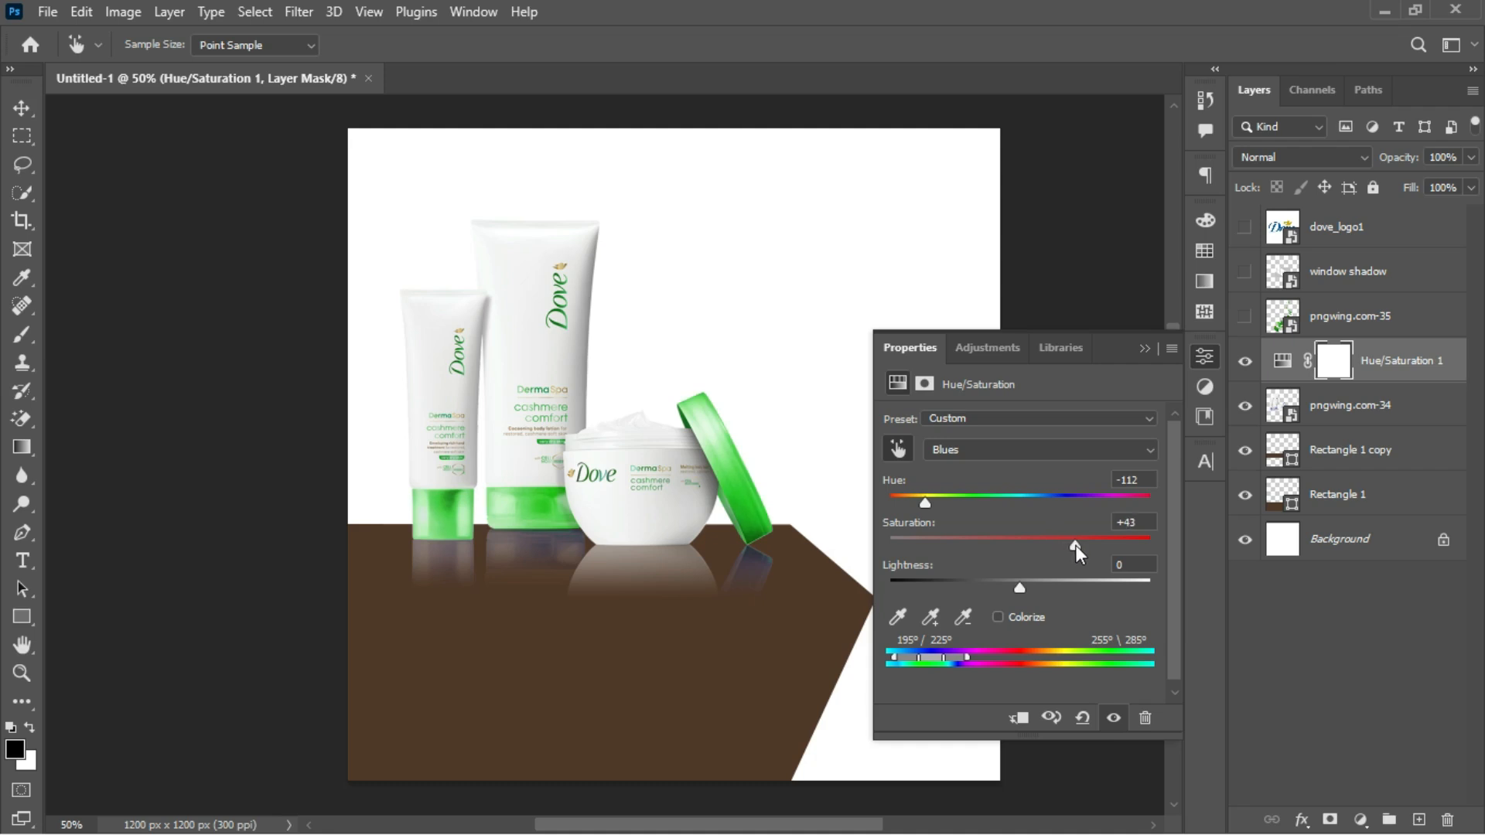
{"action": "left_click", "coordinate": [1145, 347]}
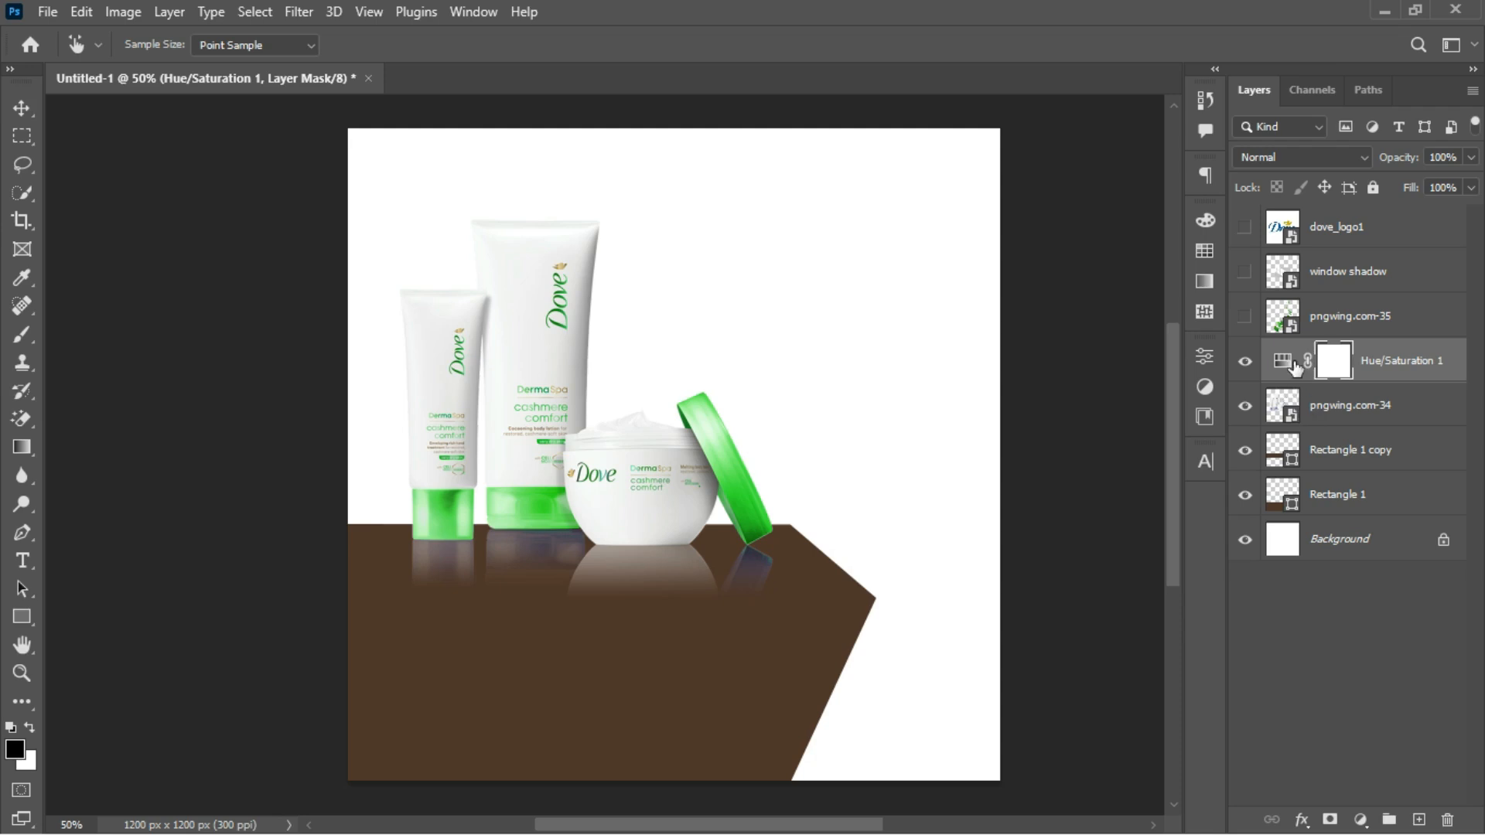
Step: Clip the Hue/Saturation adjustment to the pngwing.com-34 product layer
{"action": "left_click_drag", "start_coordinate": [1295, 367], "coordinate": [1305, 376]}
{"action": "key", "text": "v"}
{"action": "left_click", "coordinate": [1304, 380], "text": "alt"}
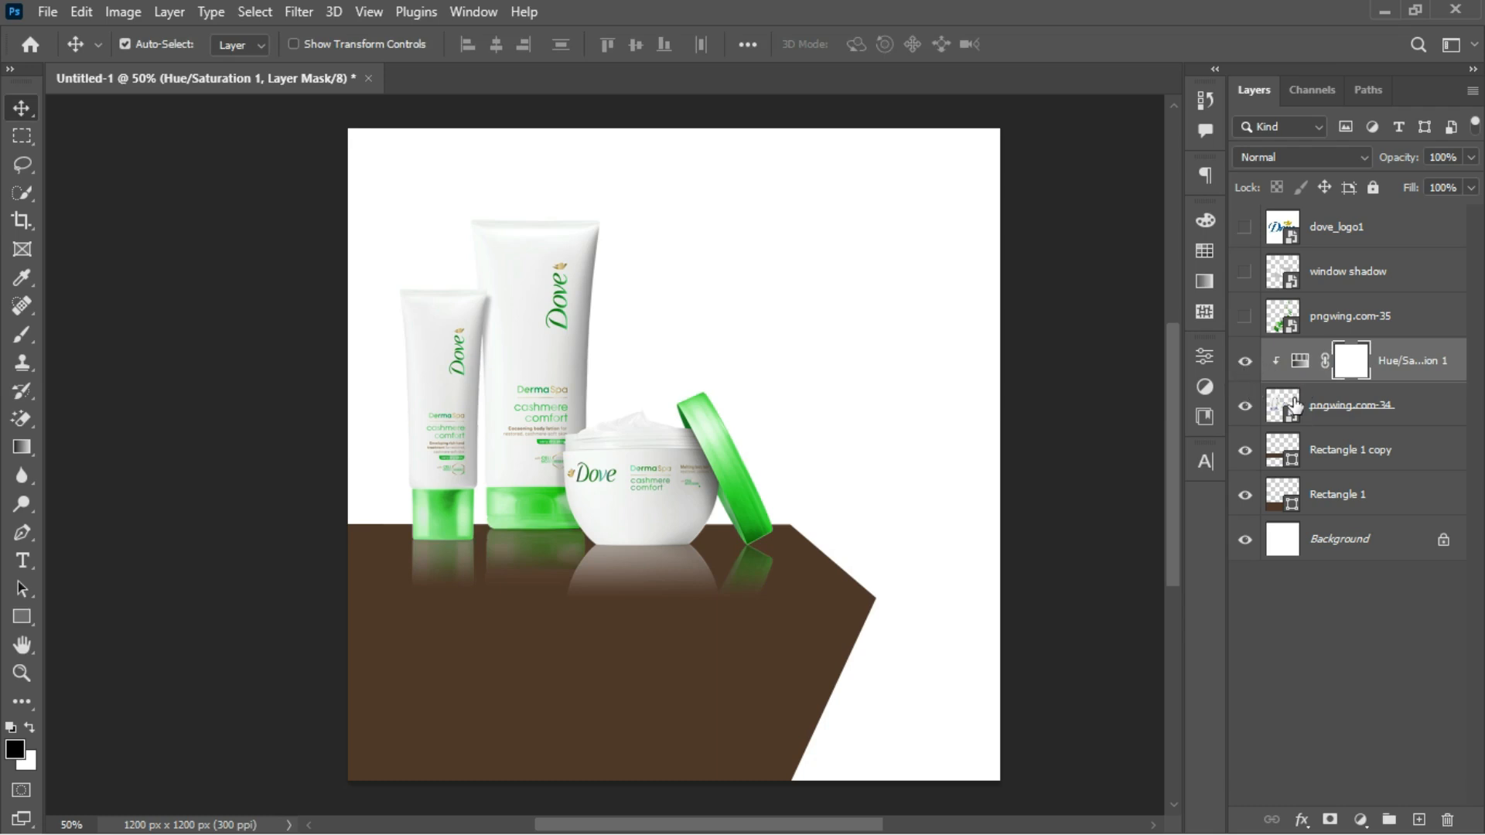
Step: Recolour the tabletop shape, Rectangle 1 copy, with the light green 4db850 swatch from the monalisa group
{"action": "left_click", "coordinate": [1344, 461]}
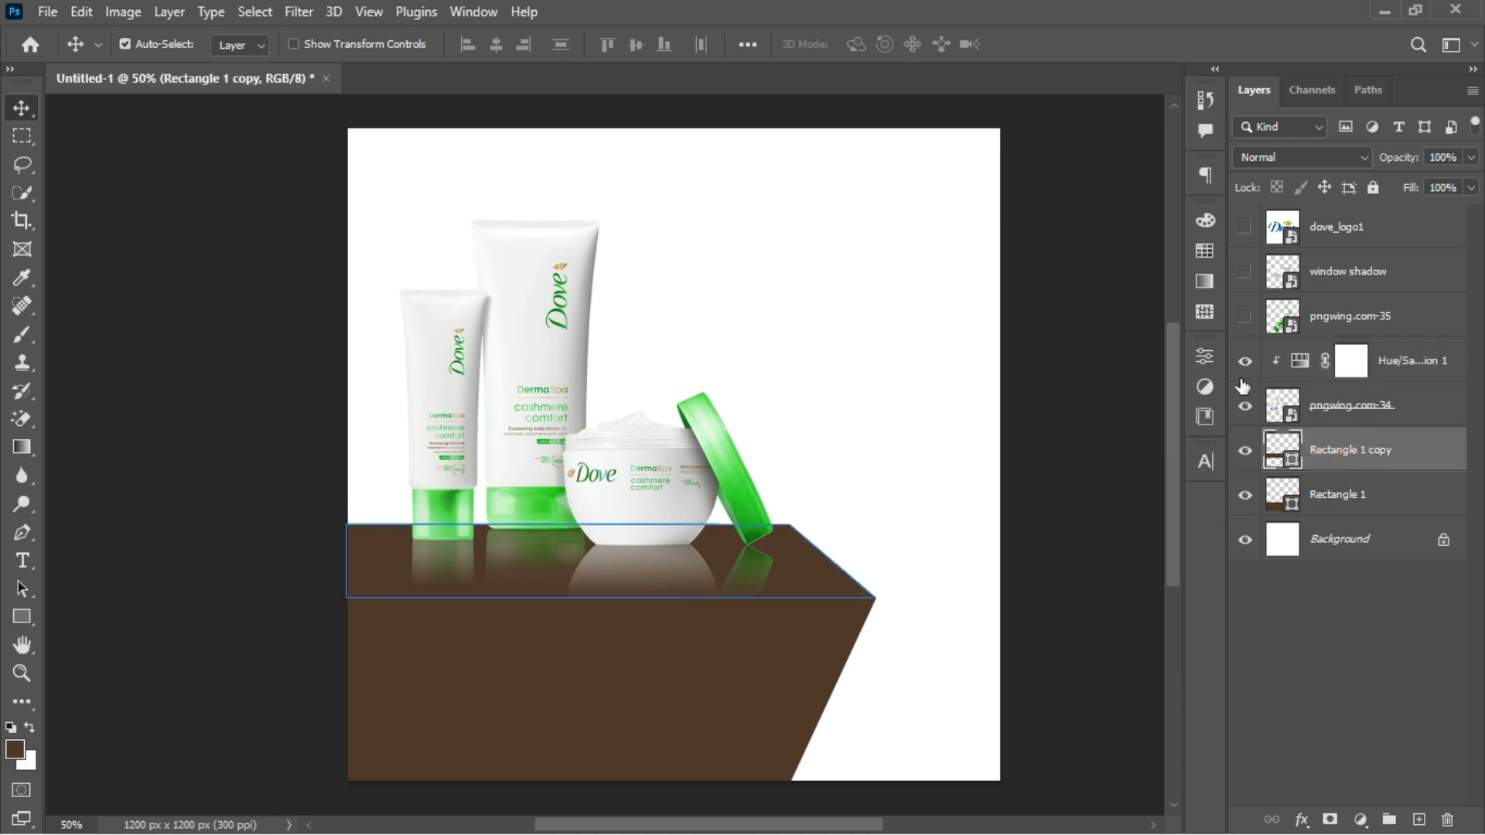
{"action": "left_click", "coordinate": [1203, 252]}
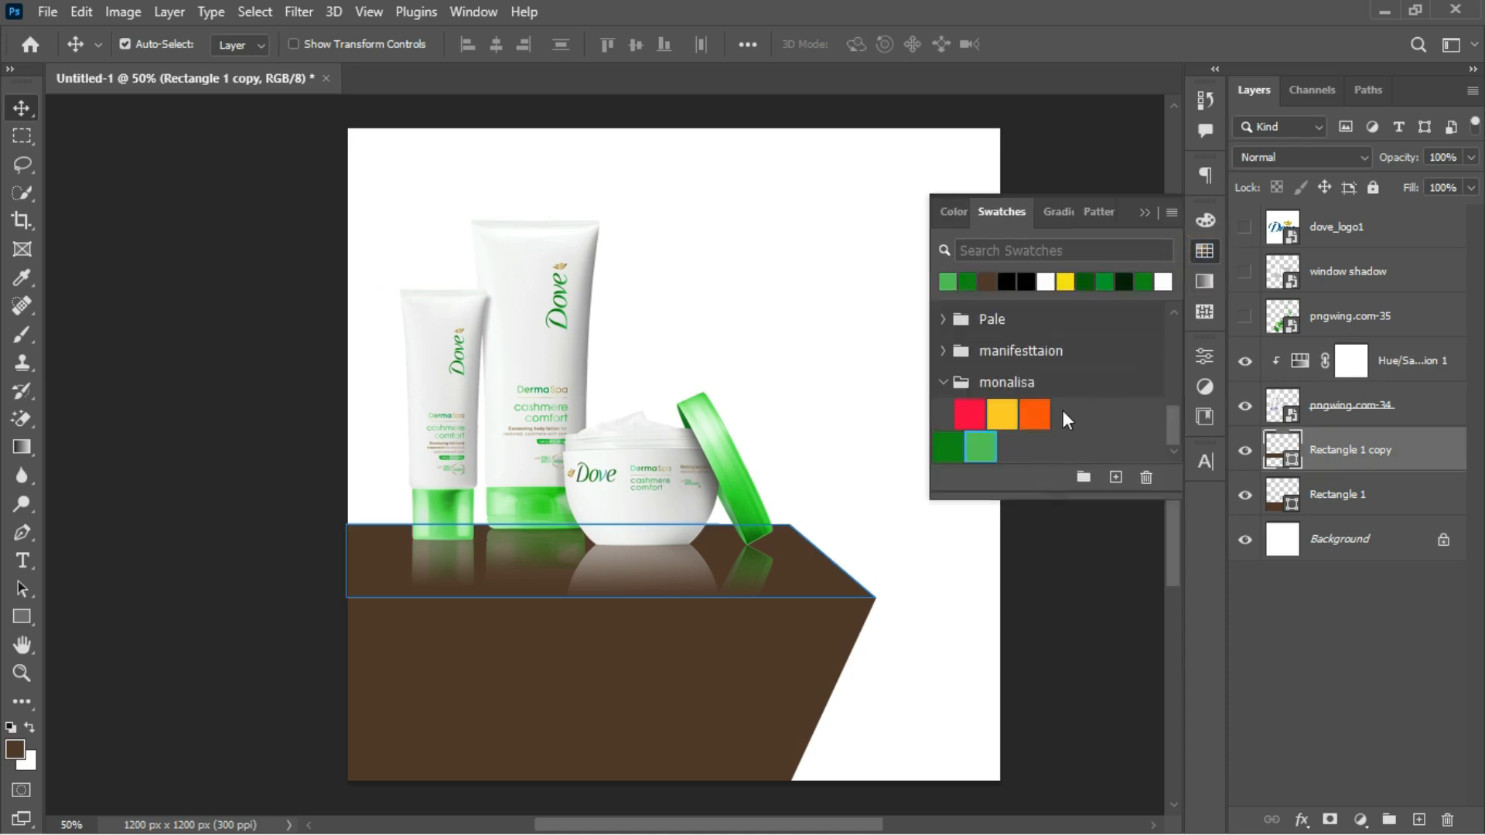
{"action": "left_click", "coordinate": [983, 451]}
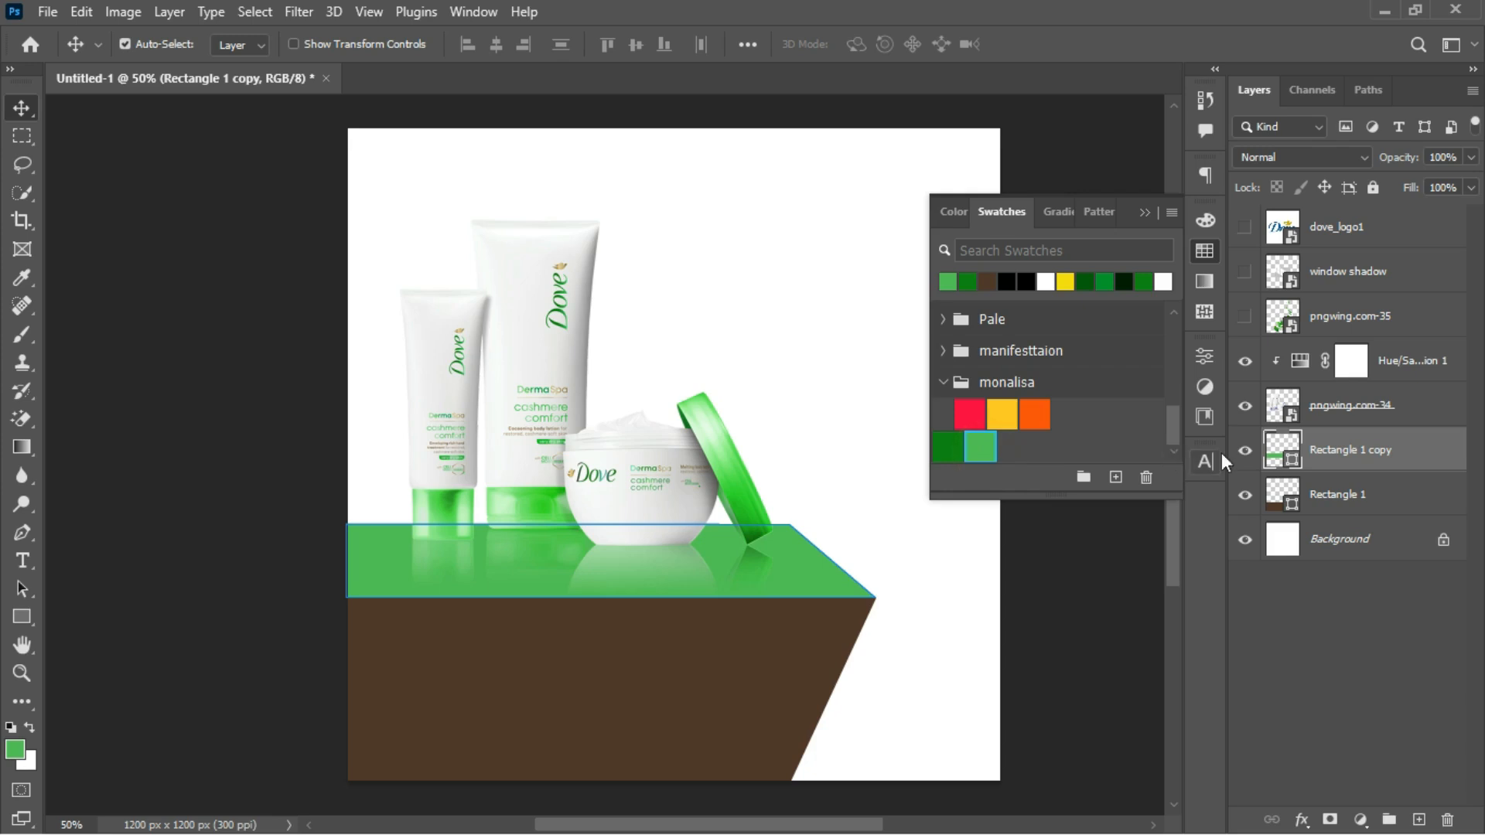
{"action": "double_click", "coordinate": [1290, 462]}
{"action": "left_click", "coordinate": [1290, 751]}
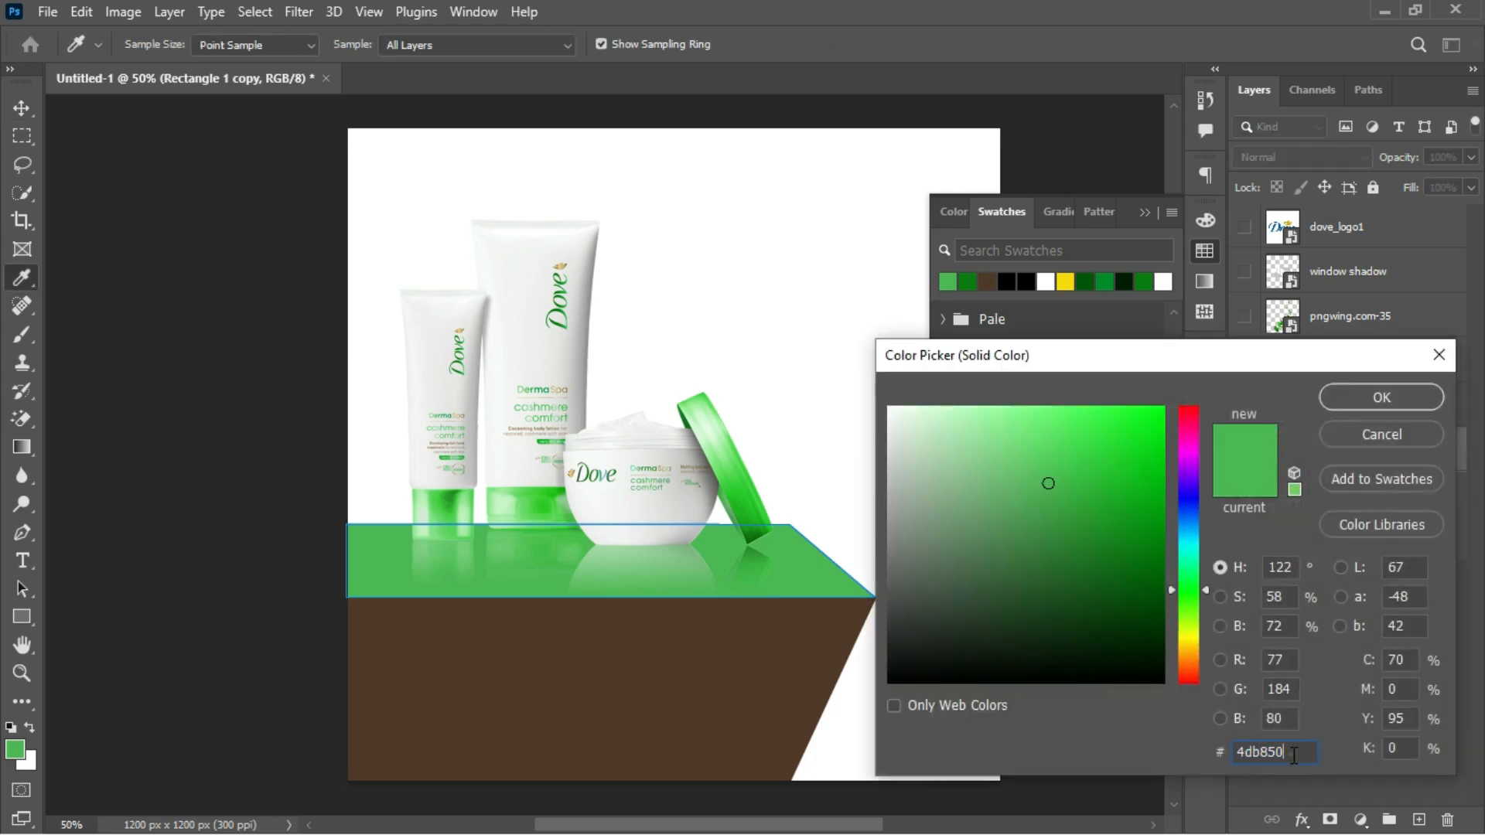
{"action": "left_click", "coordinate": [1378, 401]}
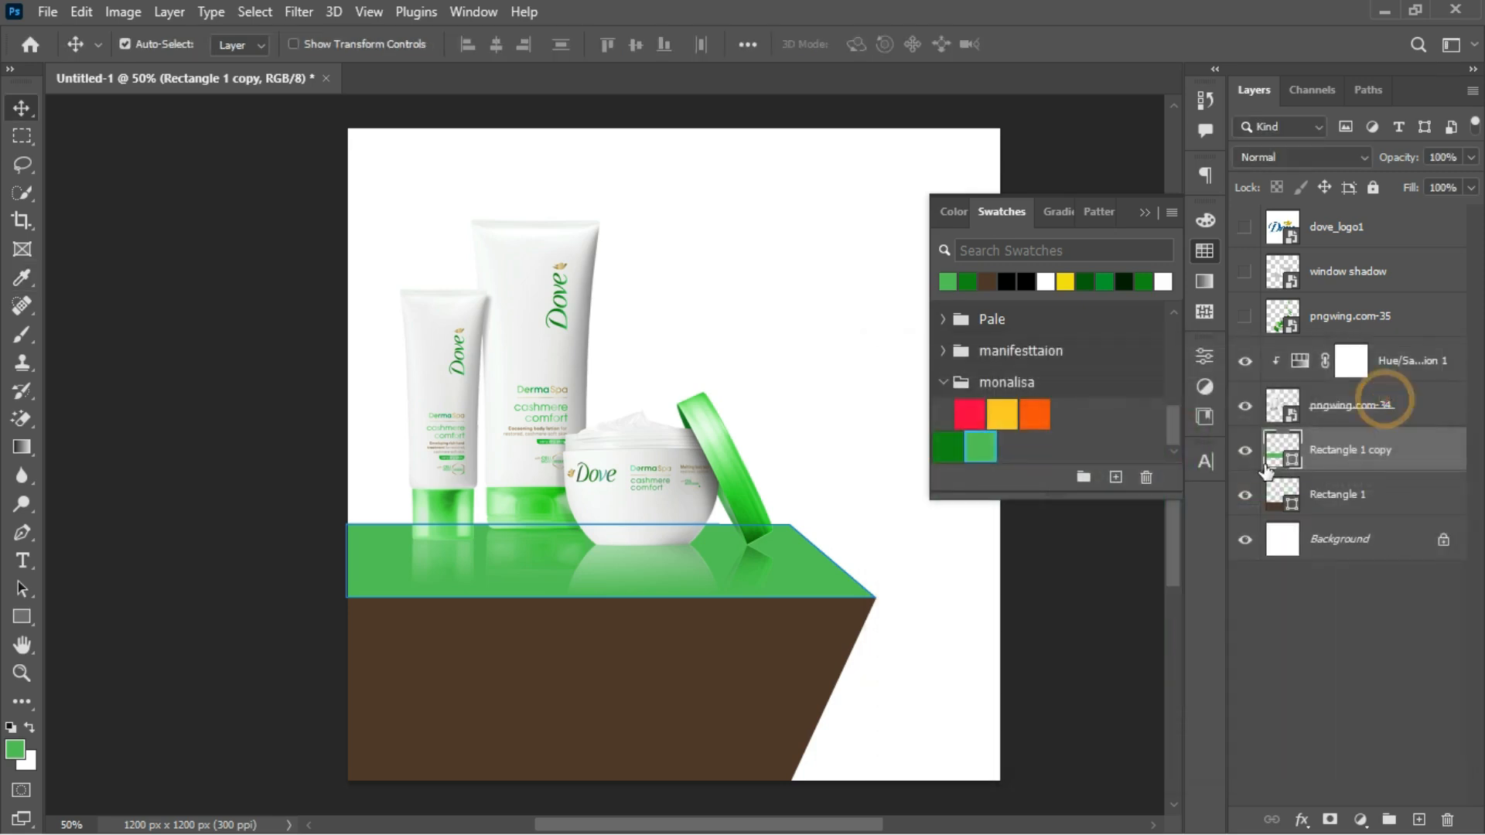
Step: Recolour the table's front face, Rectangle 1, with the dark green 0c7c0f swatch from the monalisa group
{"action": "left_click", "coordinate": [1292, 506]}
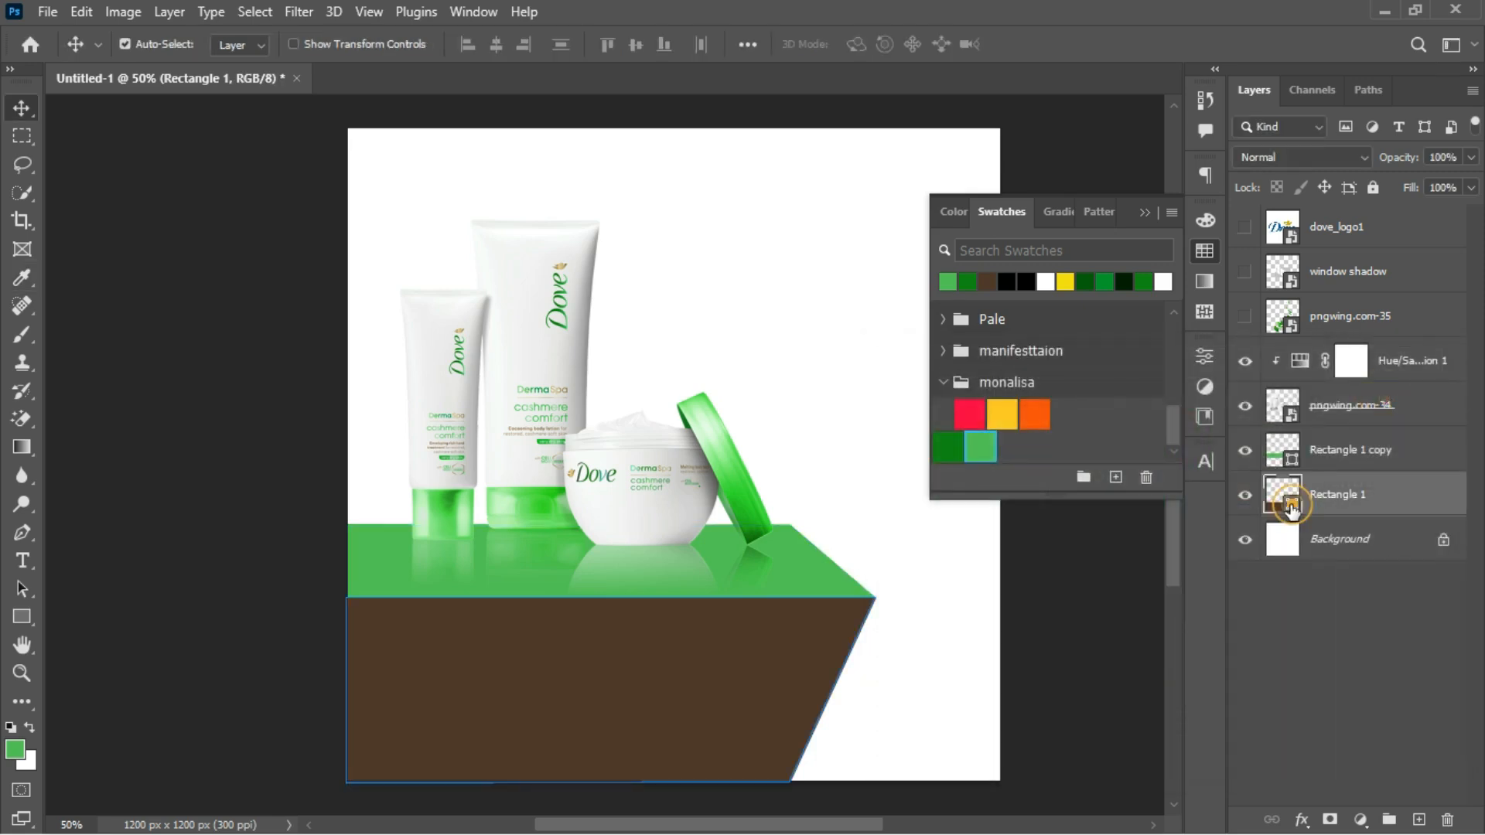
{"action": "left_click", "coordinate": [948, 447]}
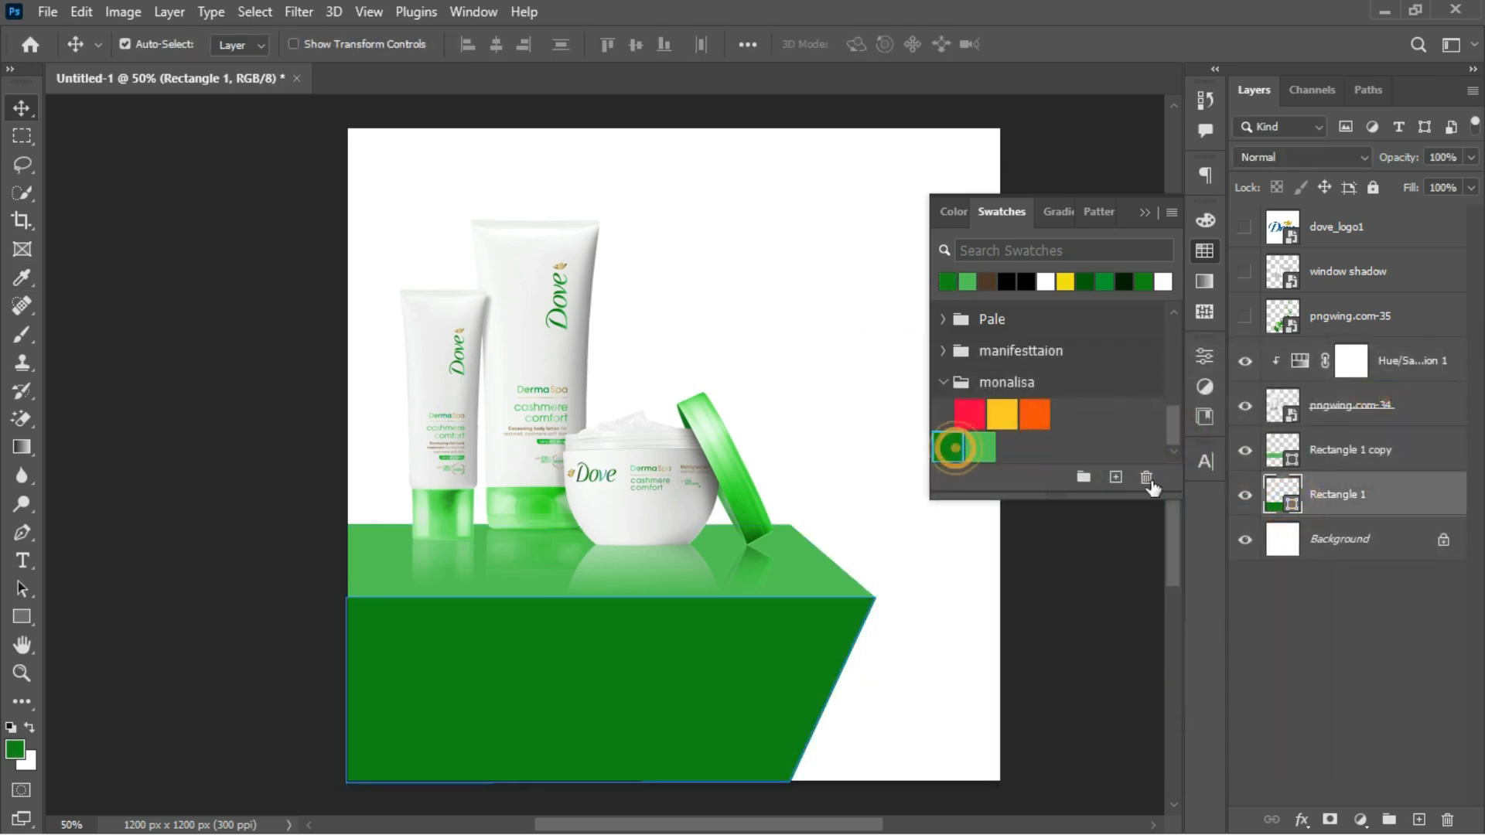
{"action": "double_click", "coordinate": [1291, 507]}
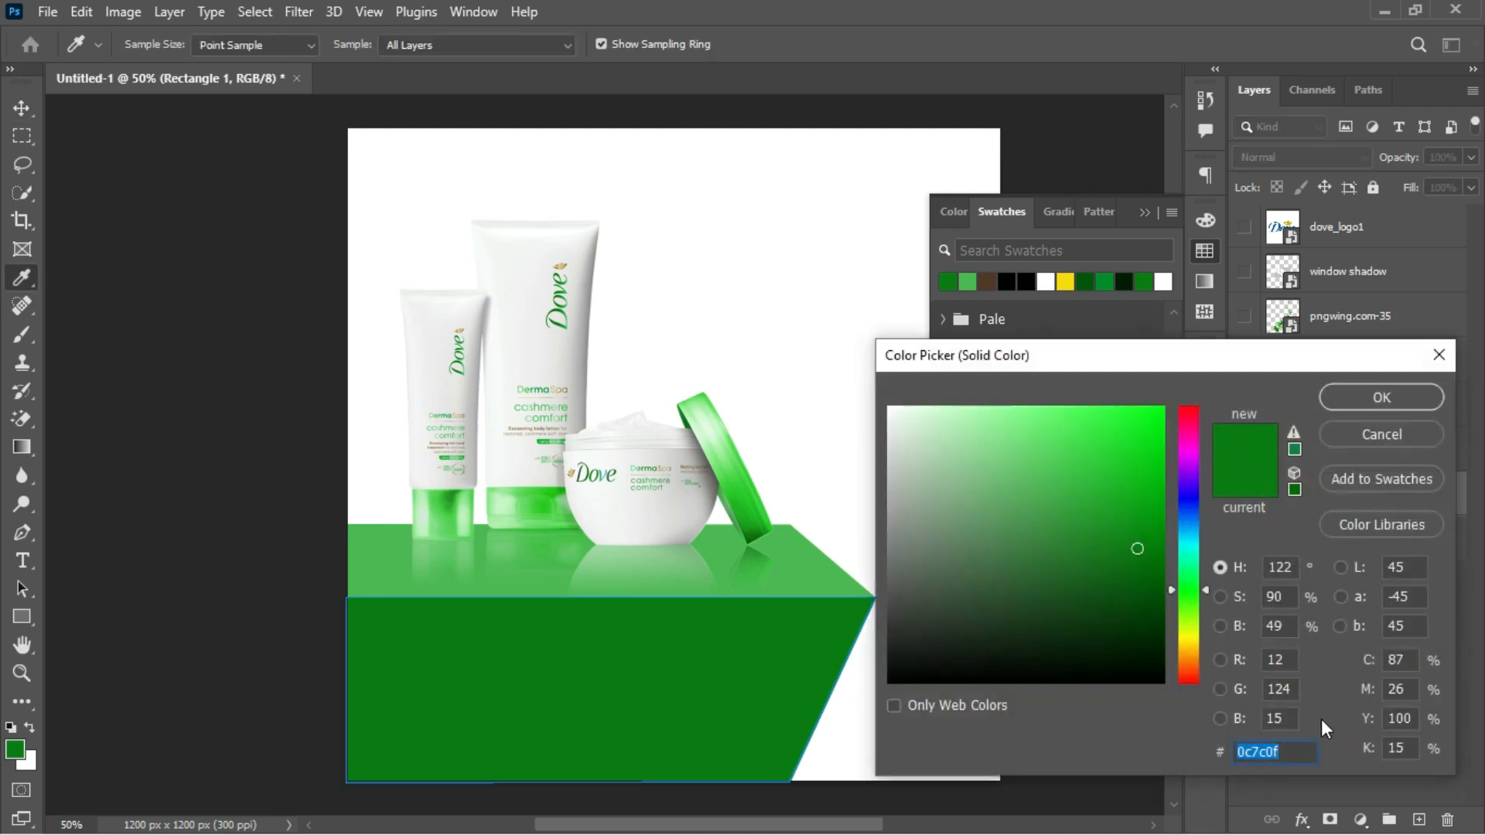
{"action": "left_click", "coordinate": [1302, 752]}
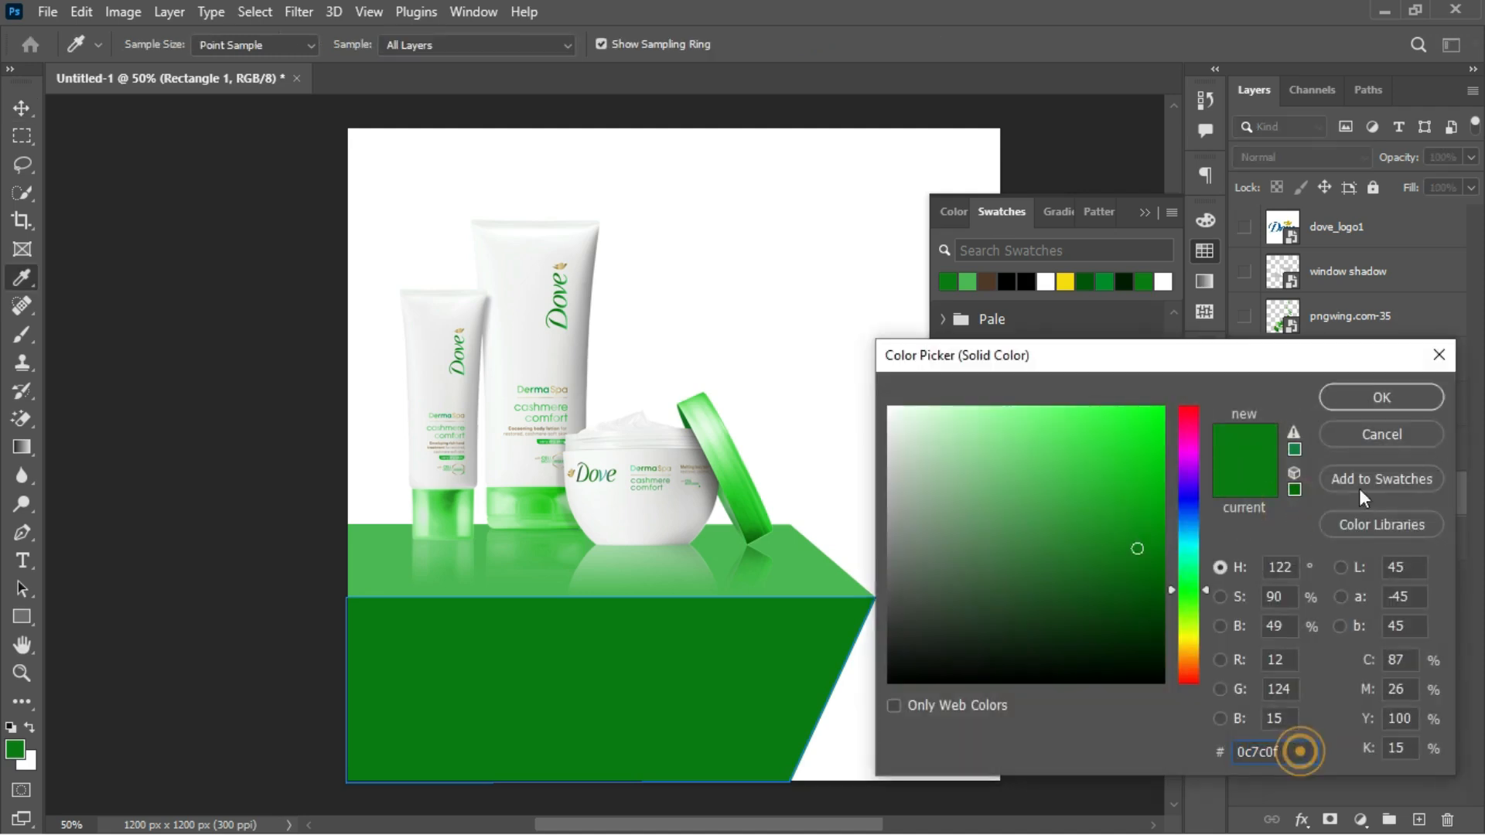
{"action": "left_click", "coordinate": [1383, 398]}
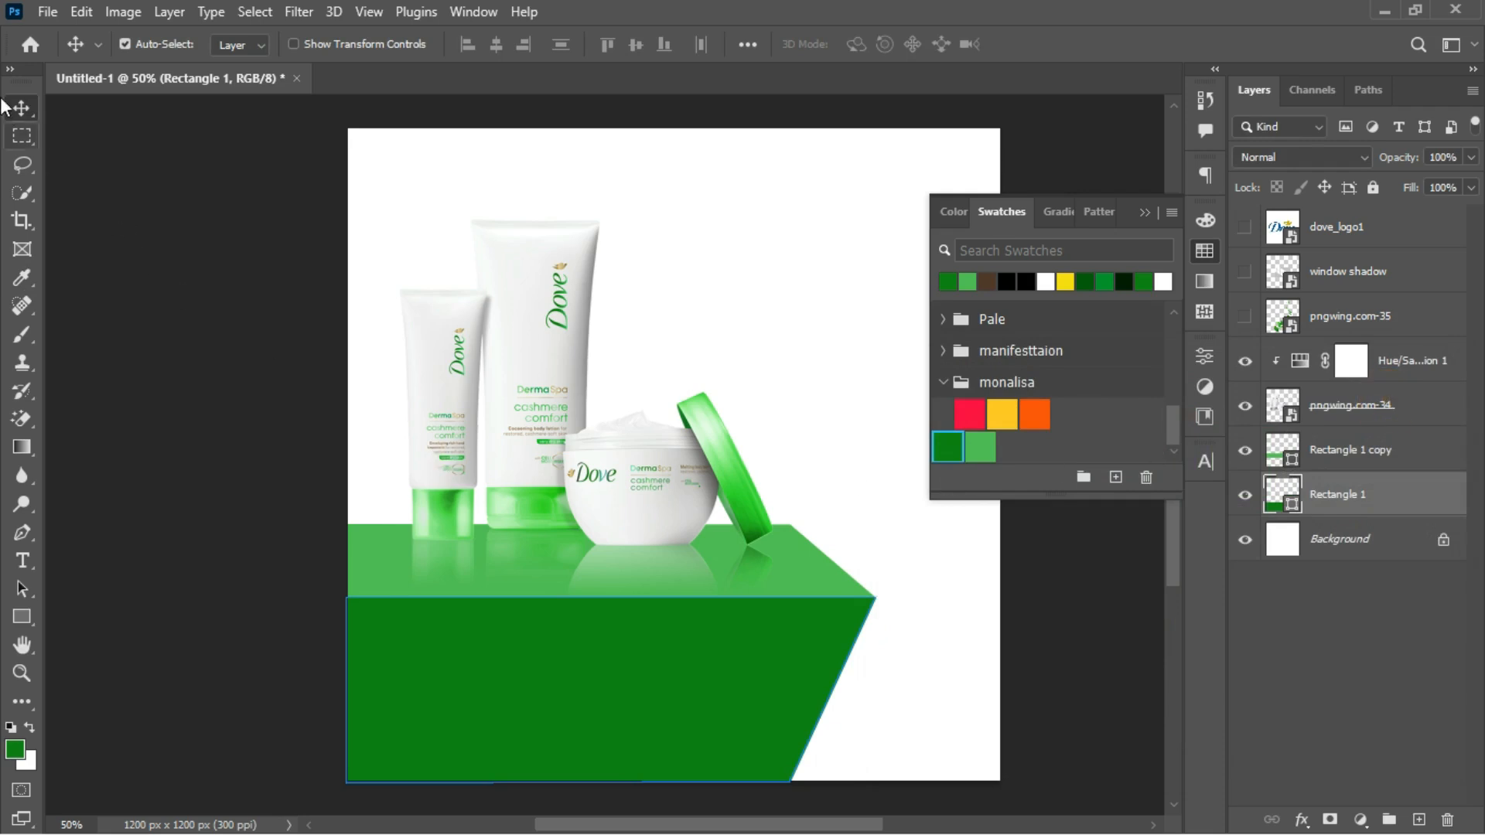
Step: Move the product image down onto the green tabletop and scale it up to about 83%
{"action": "left_click_drag", "start_coordinate": [552, 337], "coordinate": [546, 369]}
{"action": "key", "text": "ctrl+t"}
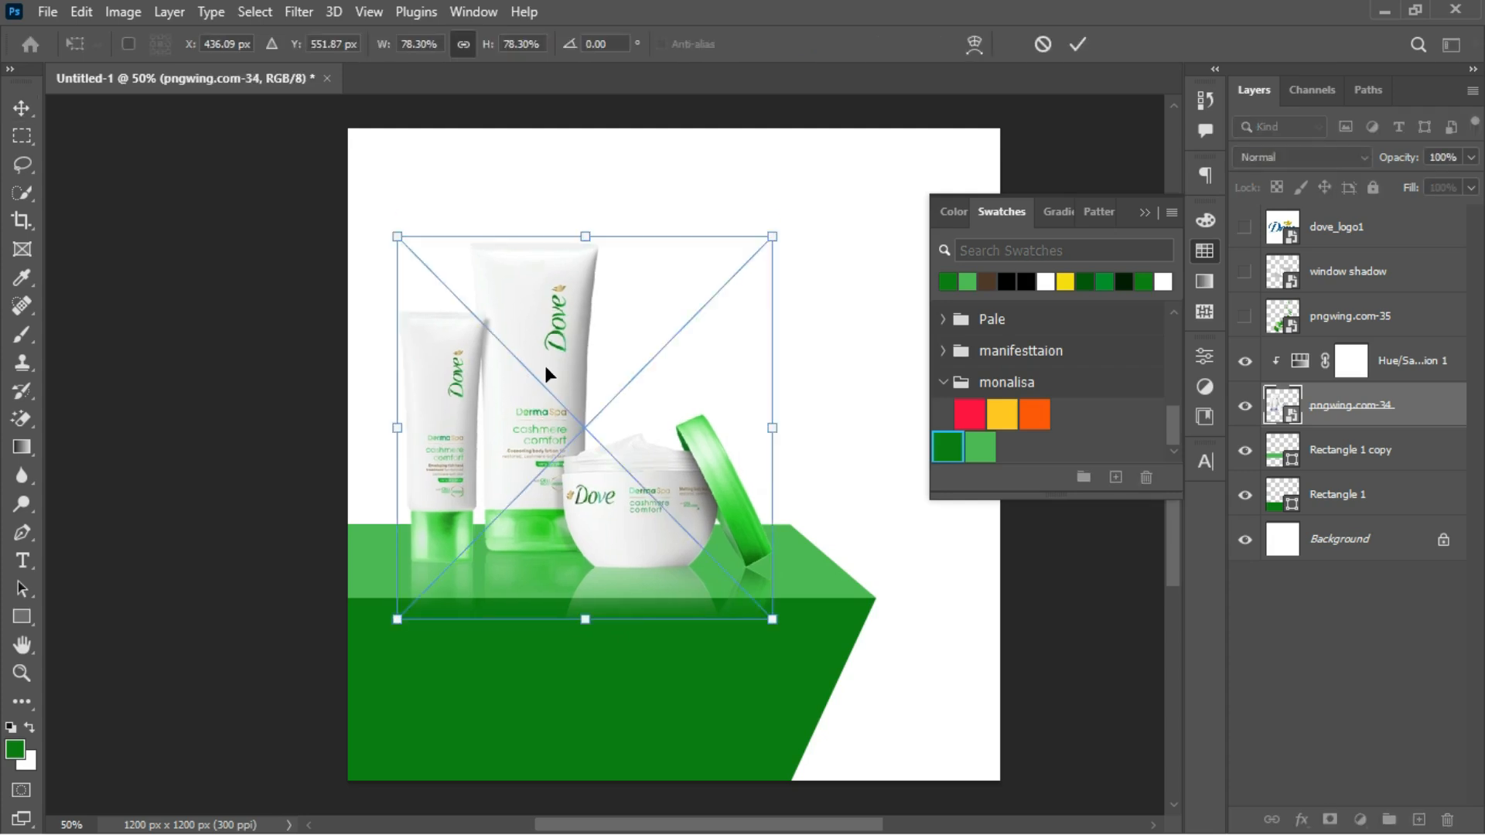
{"action": "left_click_drag", "start_coordinate": [764, 237], "coordinate": [793, 212]}
{"action": "left_click_drag", "start_coordinate": [573, 308], "coordinate": [568, 312]}
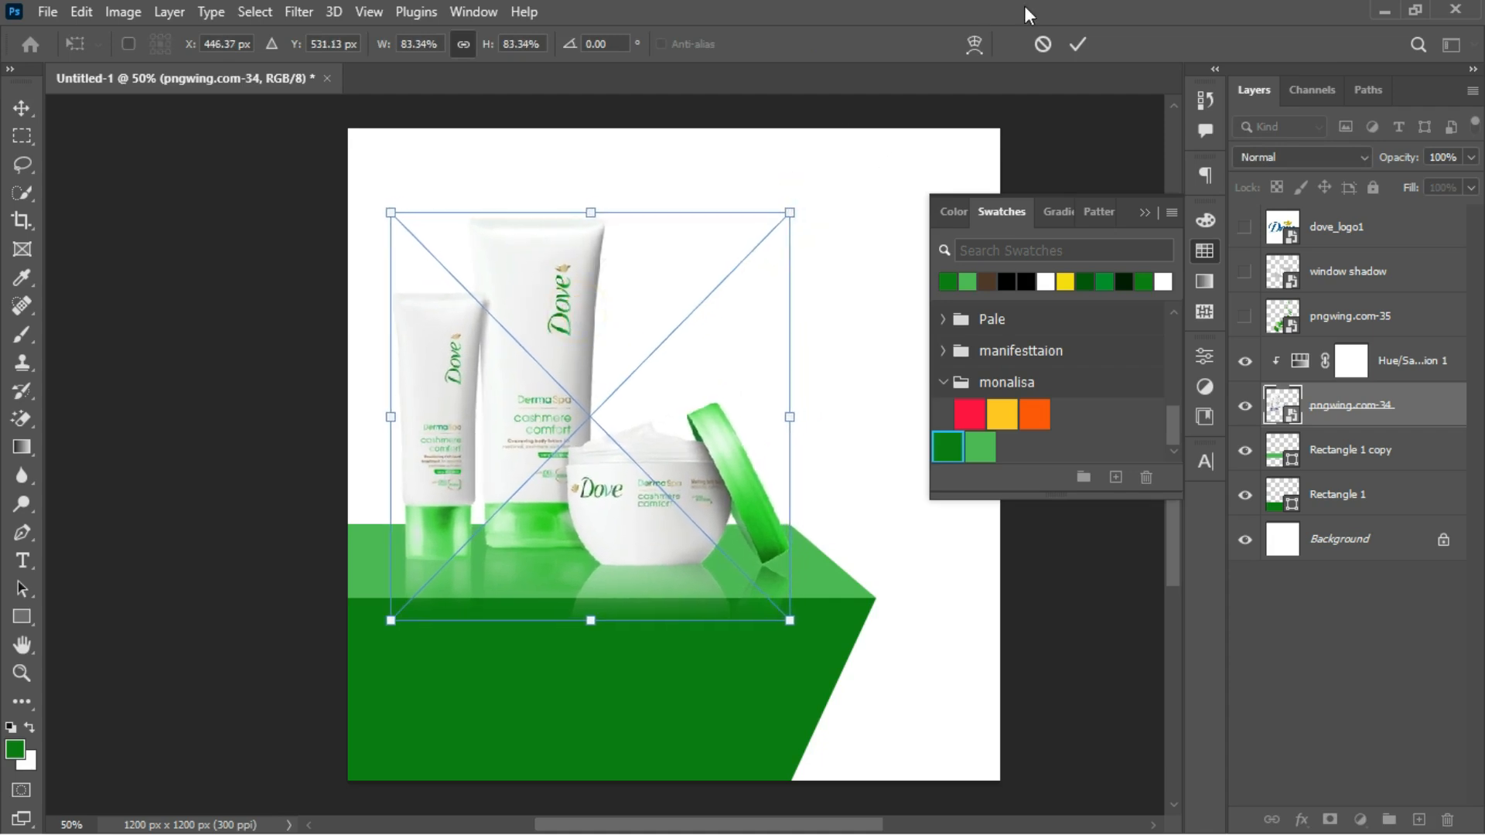
{"action": "left_click", "coordinate": [1077, 40]}
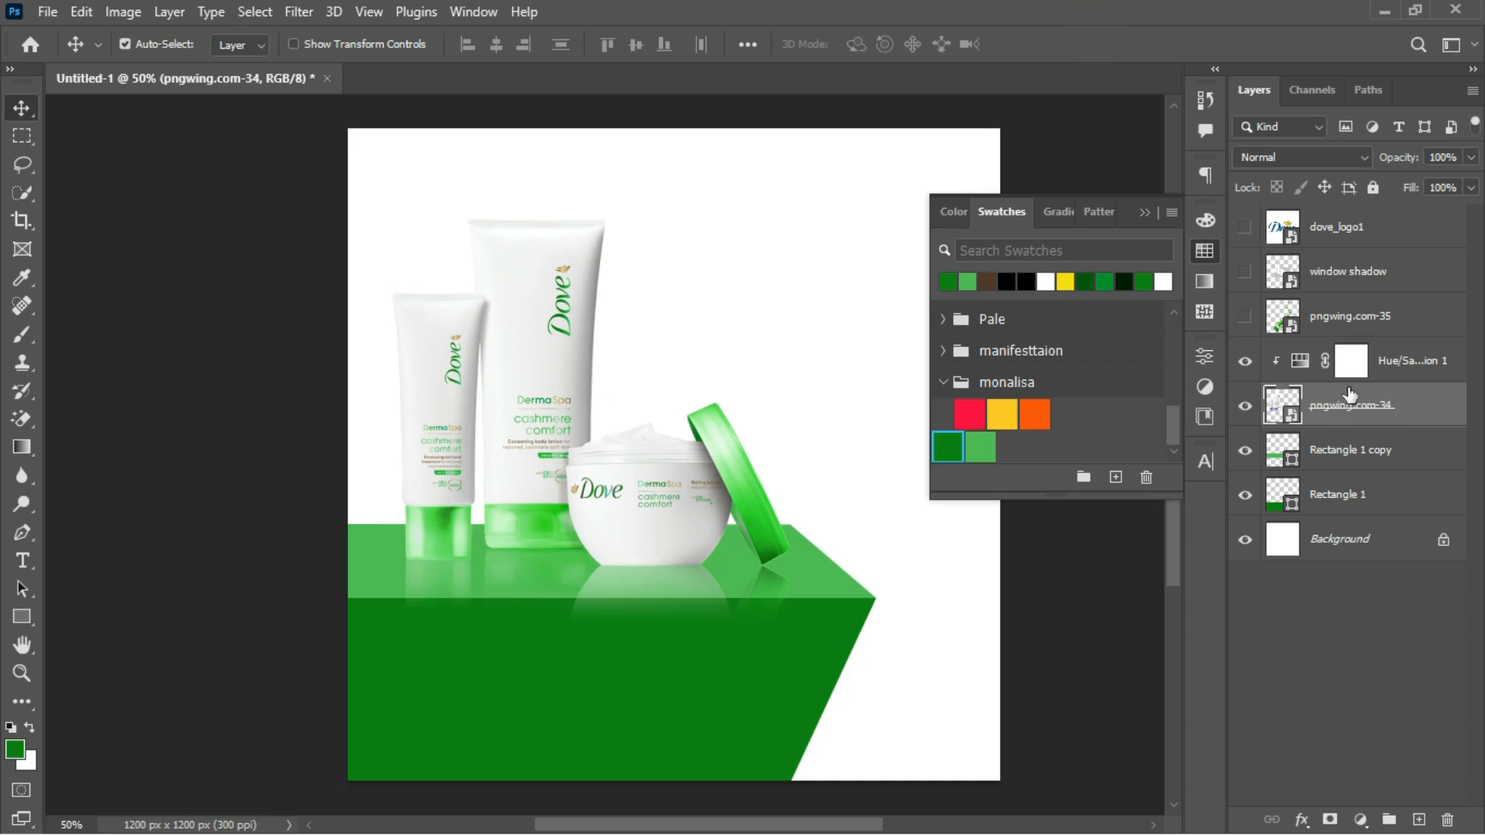
Step: Scale both table shapes together to about 108% and move them down until the back edge meets the base of the jar
{"action": "left_click", "coordinate": [1315, 462]}
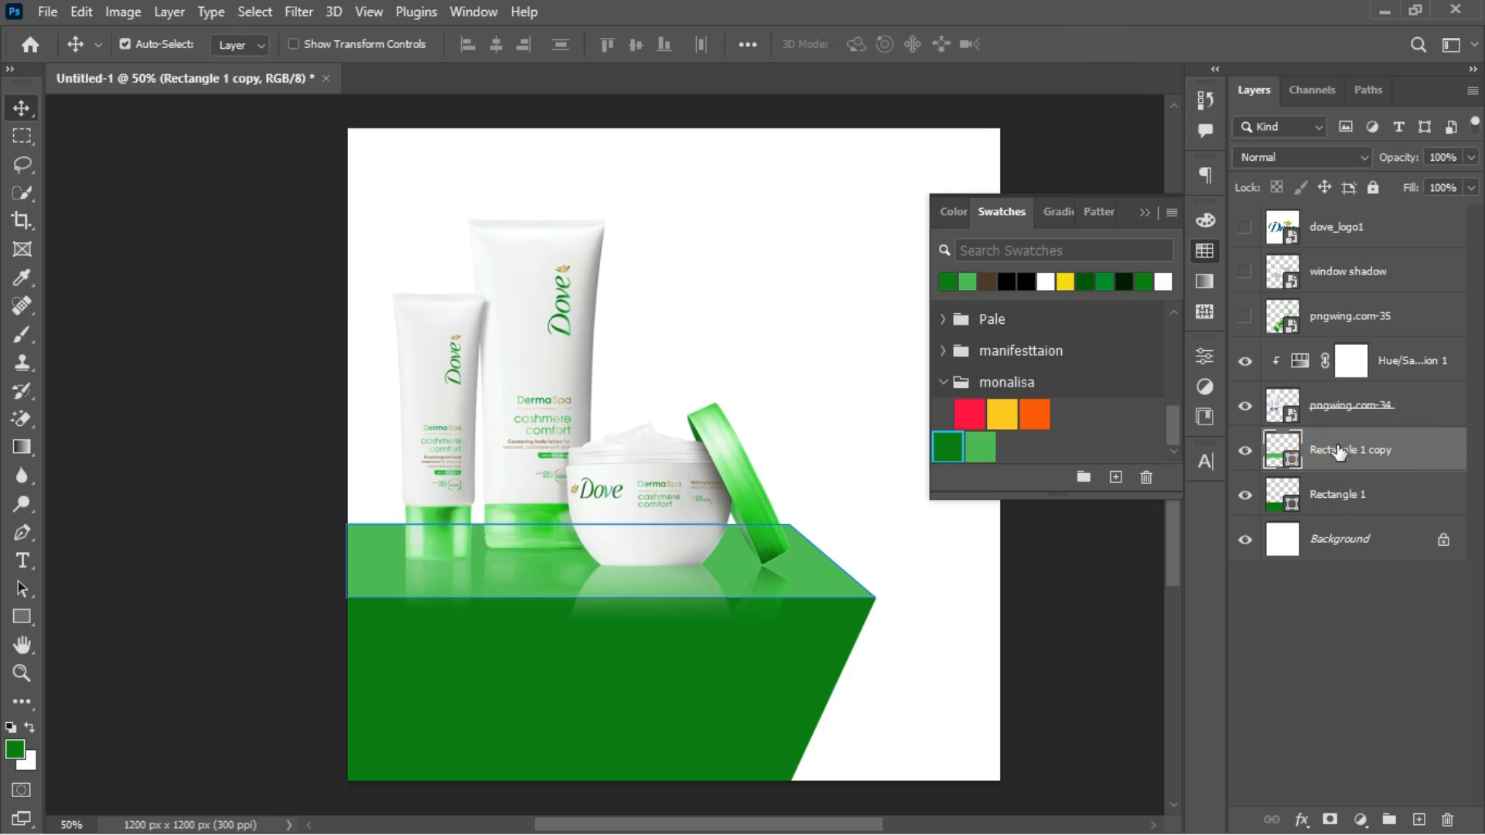
{"action": "left_click", "coordinate": [1330, 503], "text": "ctrl"}
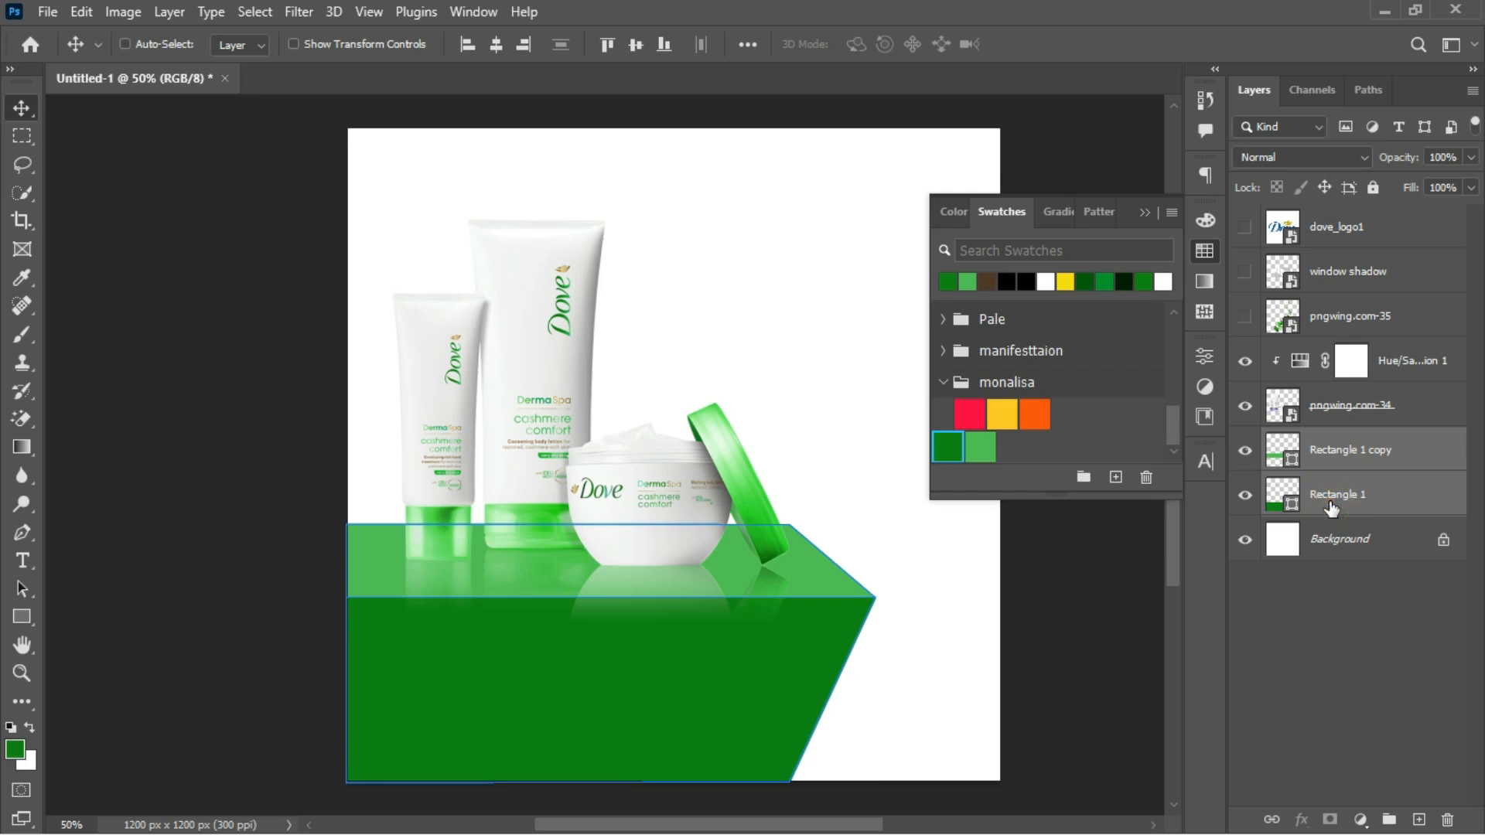
{"action": "key", "text": "ctrl+t"}
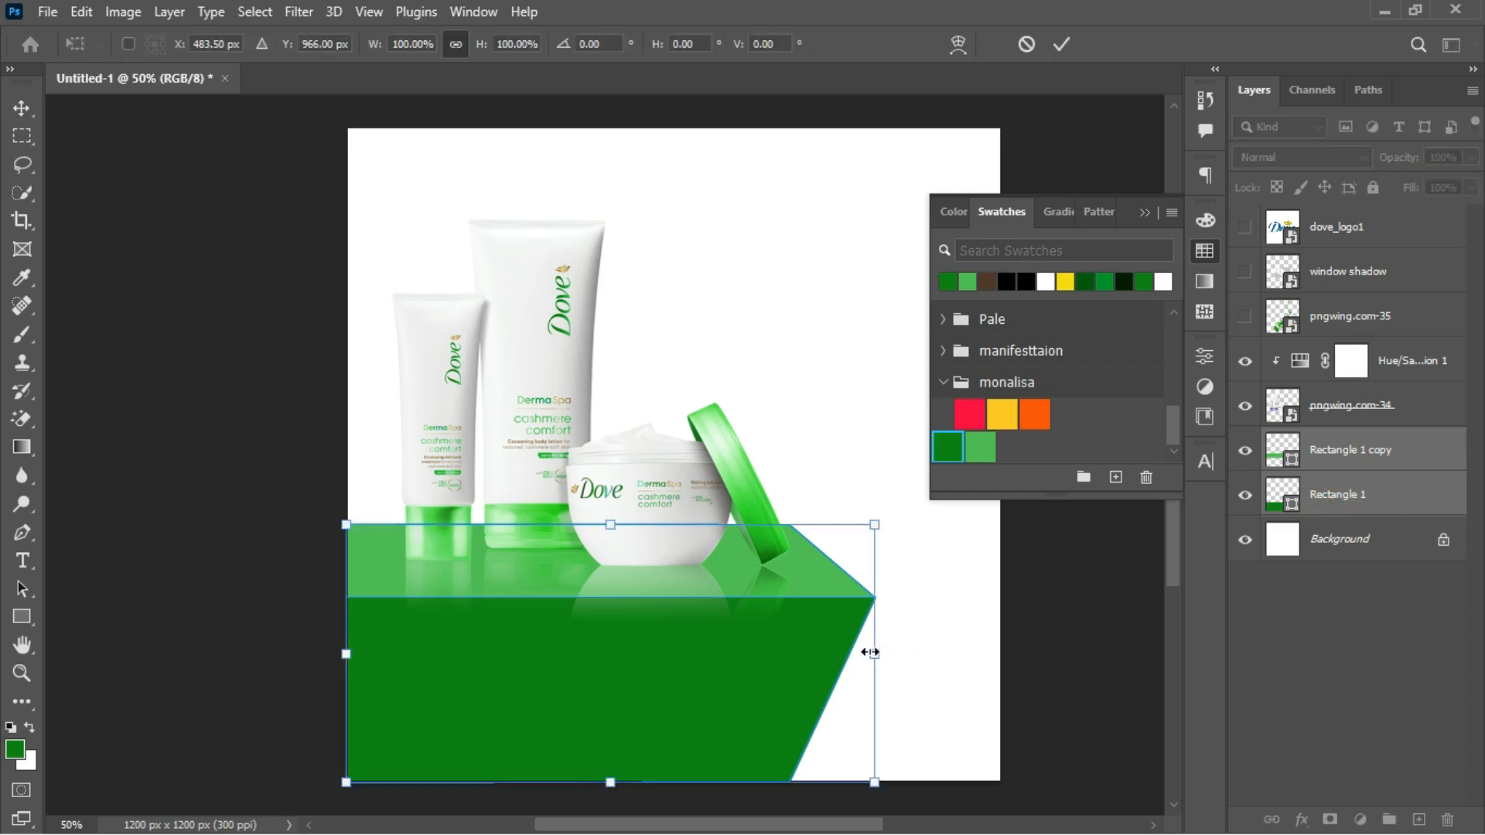
{"action": "left_click_drag", "start_coordinate": [876, 651], "coordinate": [919, 655]}
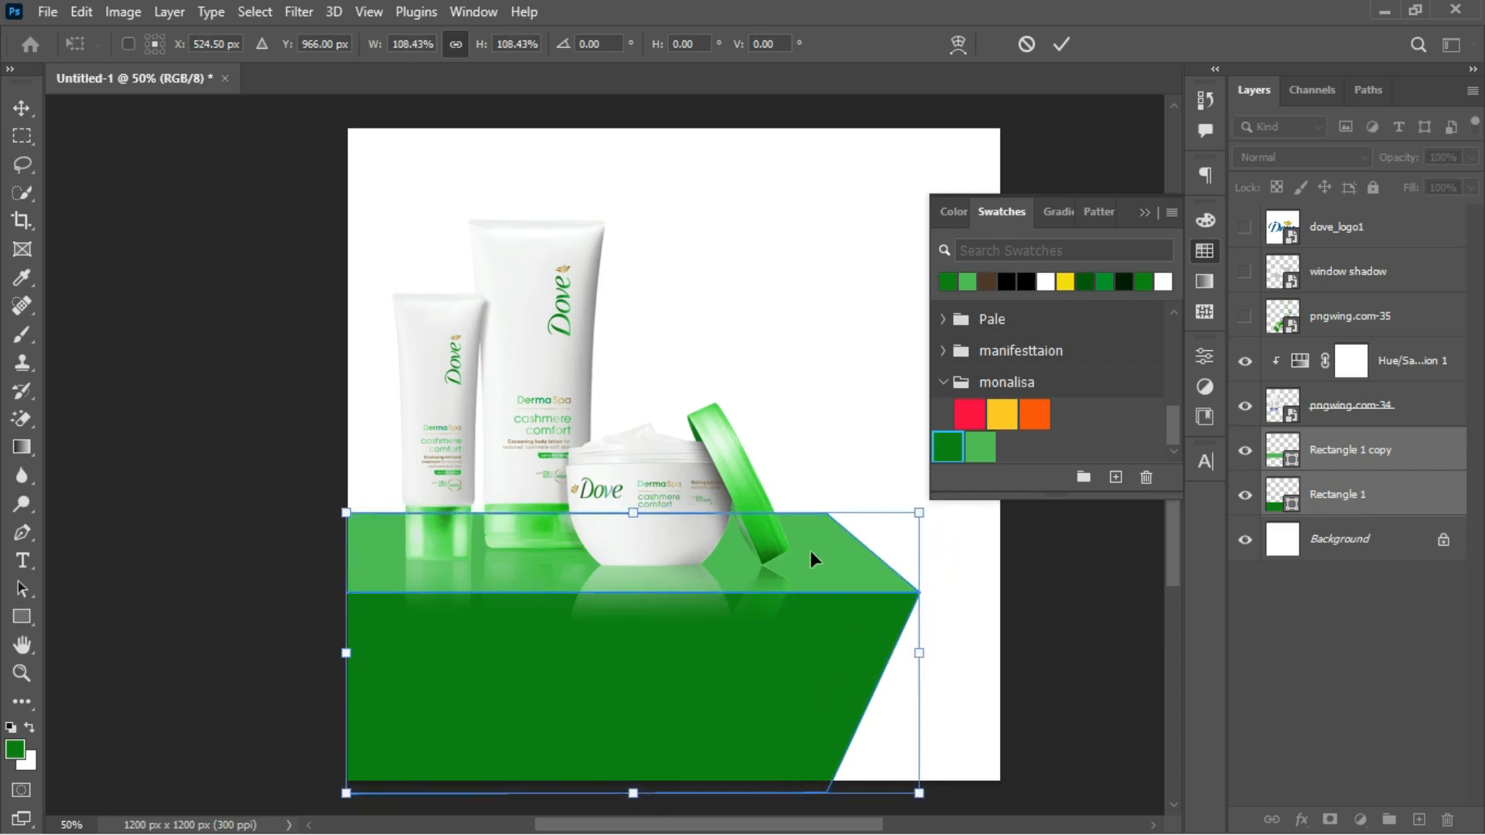
{"action": "left_click_drag", "start_coordinate": [810, 554], "coordinate": [801, 594]}
{"action": "key", "text": "Down"}
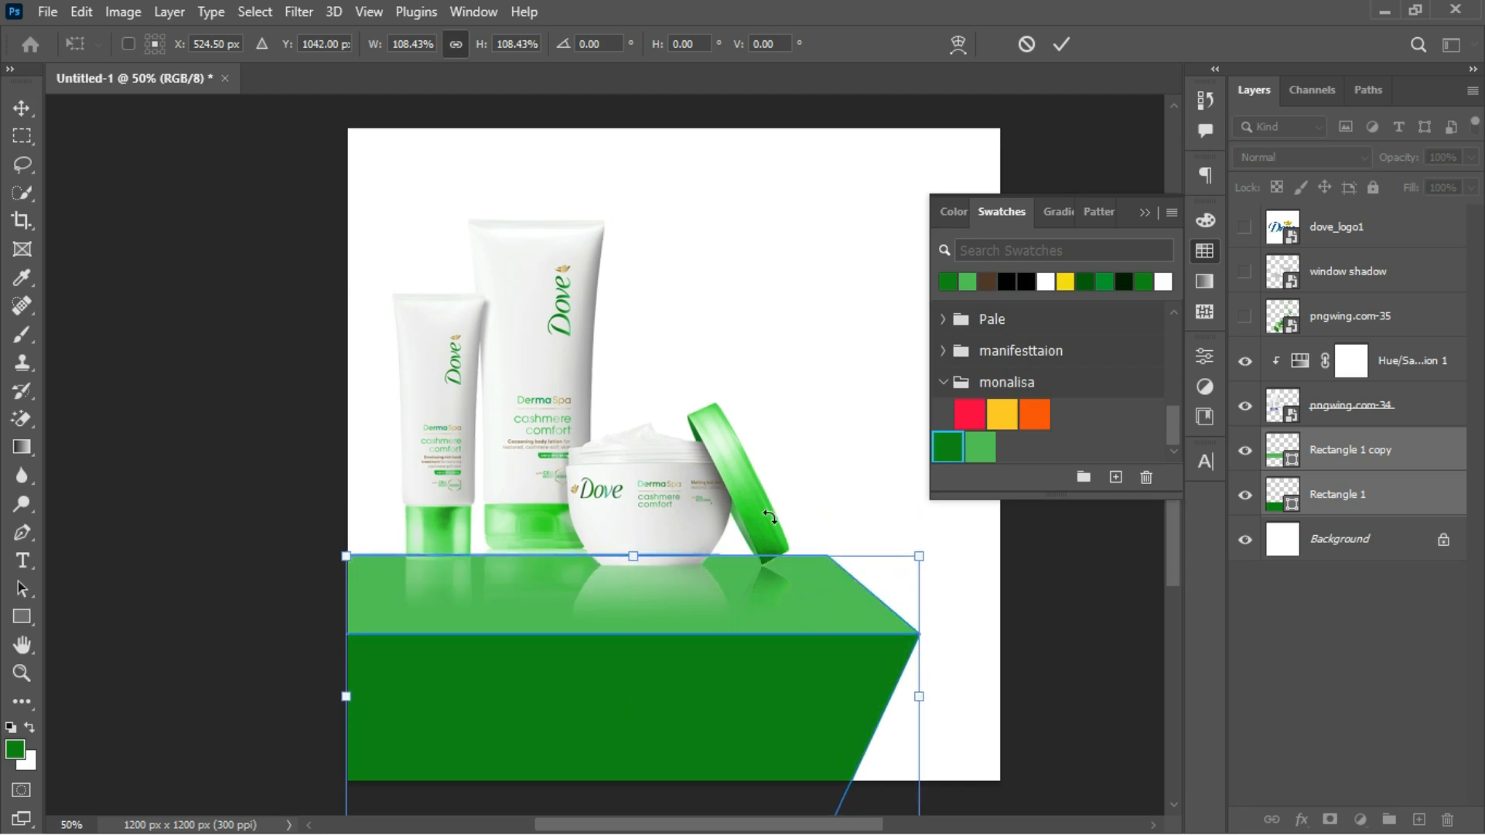
{"action": "key", "text": "Down"}
{"action": "key", "text": "Down"}
{"action": "key", "text": "Down"}
{"action": "key", "text": "Down"}
{"action": "key", "text": "Down"}
{"action": "key", "text": "Down"}
{"action": "key", "text": "Down"}
{"action": "key", "text": "Down"}
{"action": "key", "text": "Down"}
{"action": "key", "text": "Down"}
{"action": "key", "text": "Down"}
{"action": "key", "text": "Down"}
{"action": "key", "text": "Down"}
{"action": "key", "text": "Down"}
{"action": "key", "text": "Down"}
{"action": "key", "text": "Down"}
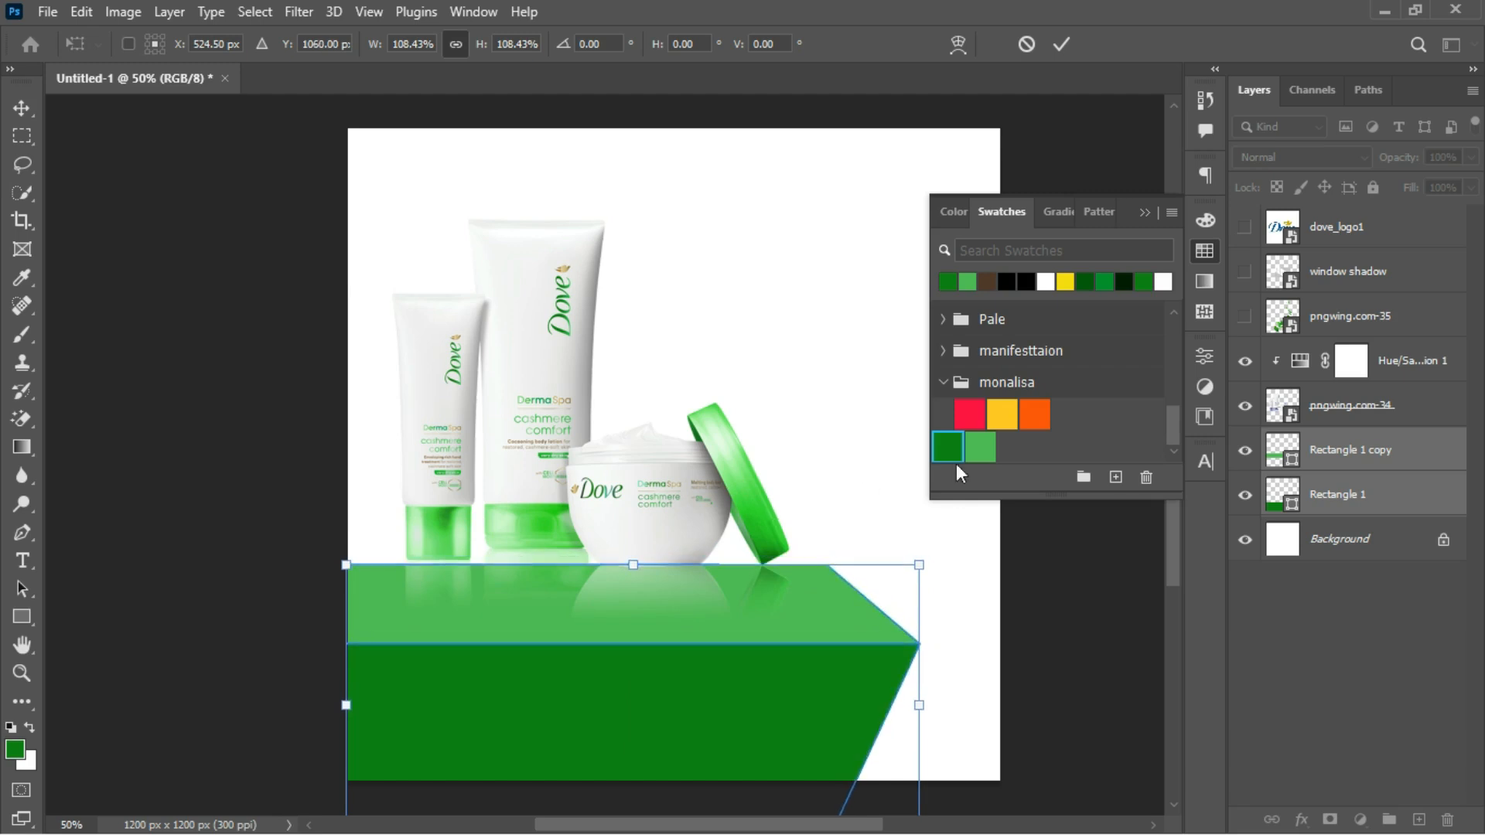
{"action": "key", "text": "Return"}
Step: Move the product image down onto the middle of the tabletop and enlarge it proportionally towards the upper right
{"action": "left_click", "coordinate": [1315, 410]}
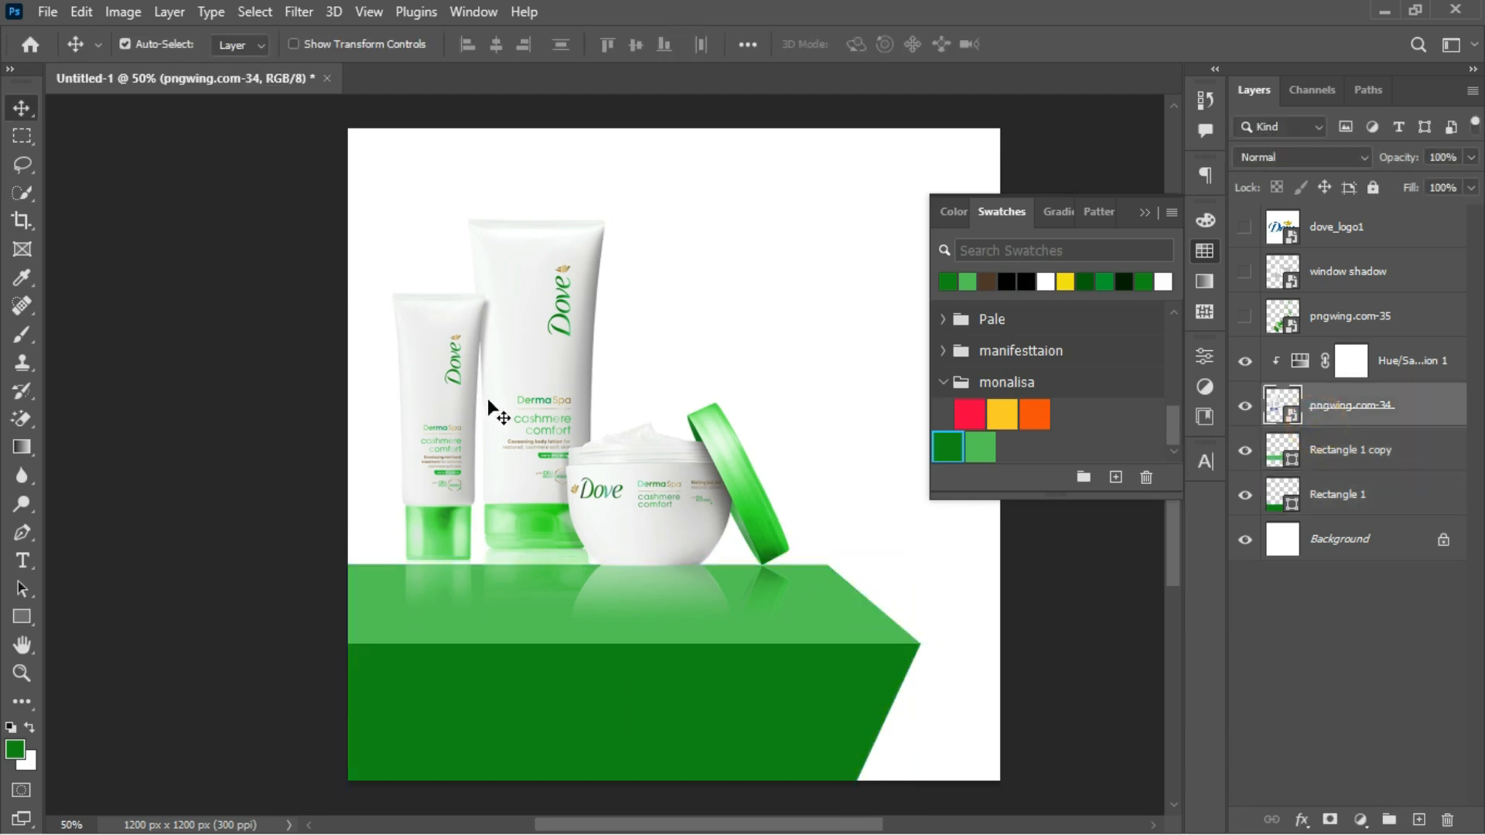
{"action": "left_click_drag", "start_coordinate": [559, 385], "coordinate": [566, 442]}
{"action": "key", "text": "ctrl+t"}
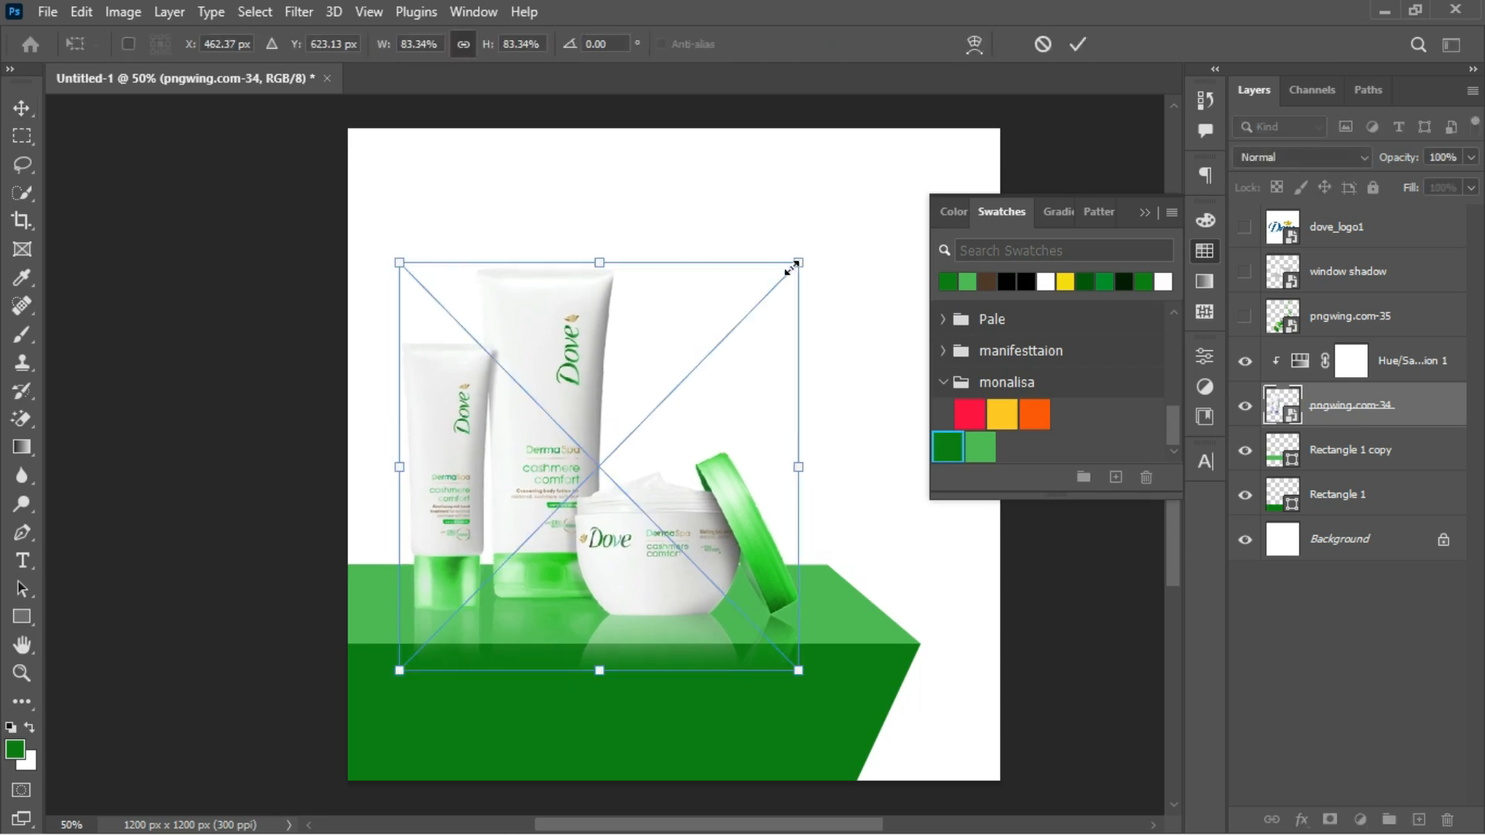
{"action": "left_click_drag", "start_coordinate": [791, 269], "coordinate": [826, 229]}
{"action": "left_click_drag", "start_coordinate": [573, 360], "coordinate": [569, 367]}
{"action": "left_click", "coordinate": [1077, 49]}
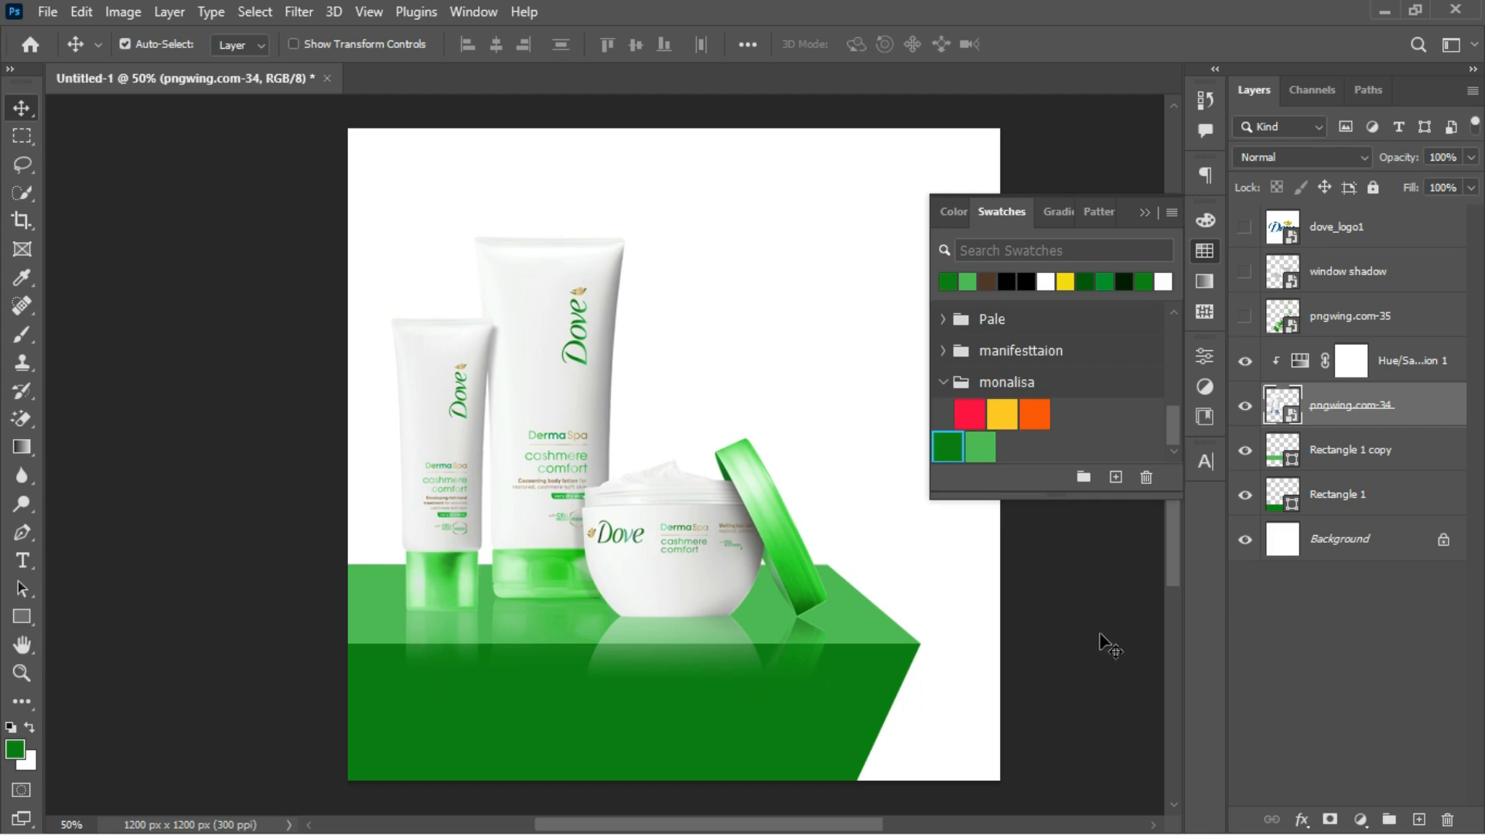
Step: Mask the product layer with the outline of Rectangle 1 and invert the mask to hide the reflections over the table's front face
{"action": "left_click", "coordinate": [1242, 497]}
{"action": "left_click", "coordinate": [1243, 497]}
{"action": "left_click", "coordinate": [1288, 504], "text": "ctrl"}
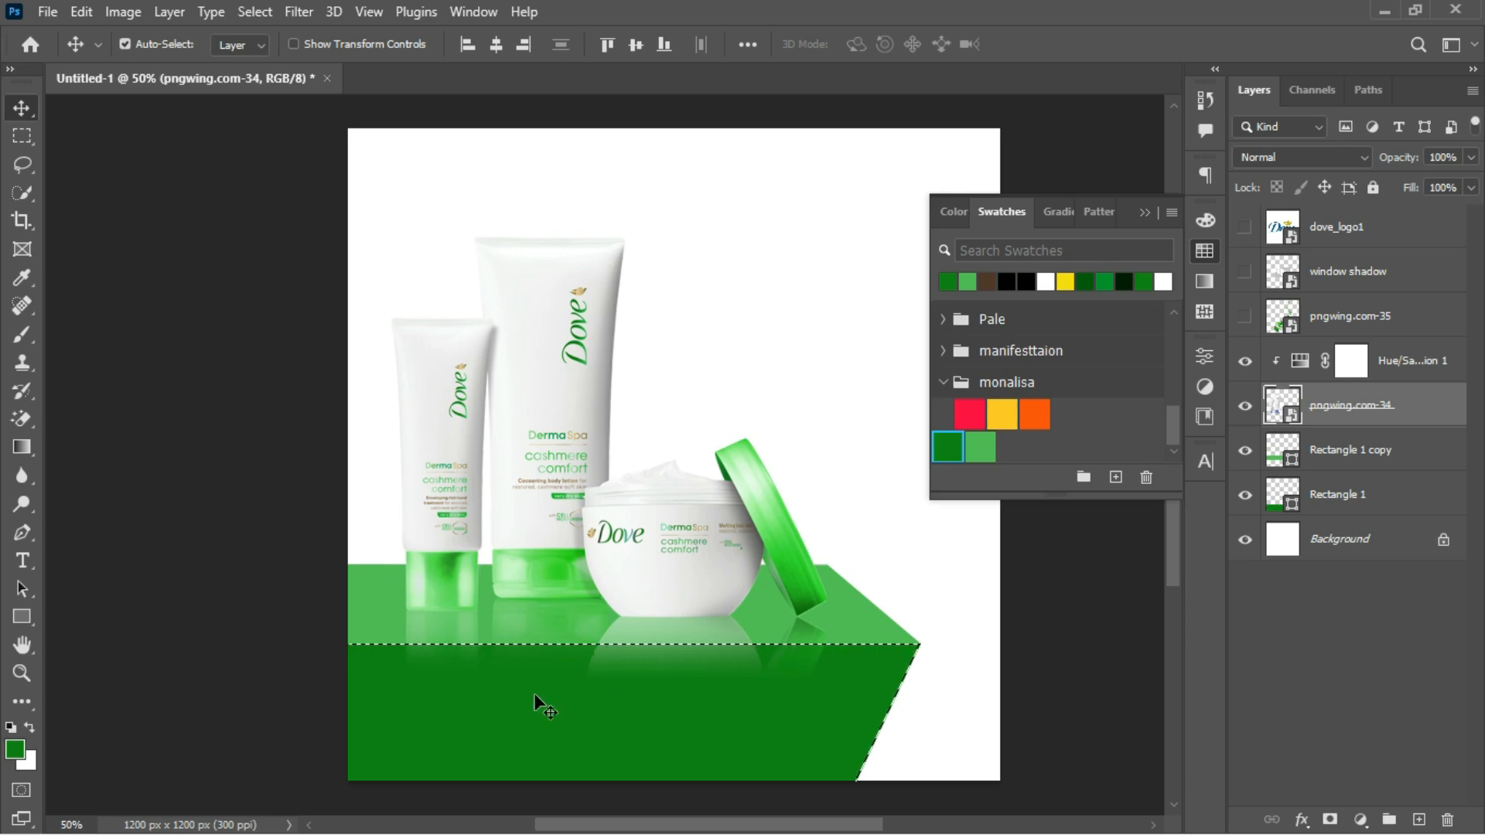
{"action": "left_click", "coordinate": [1245, 407]}
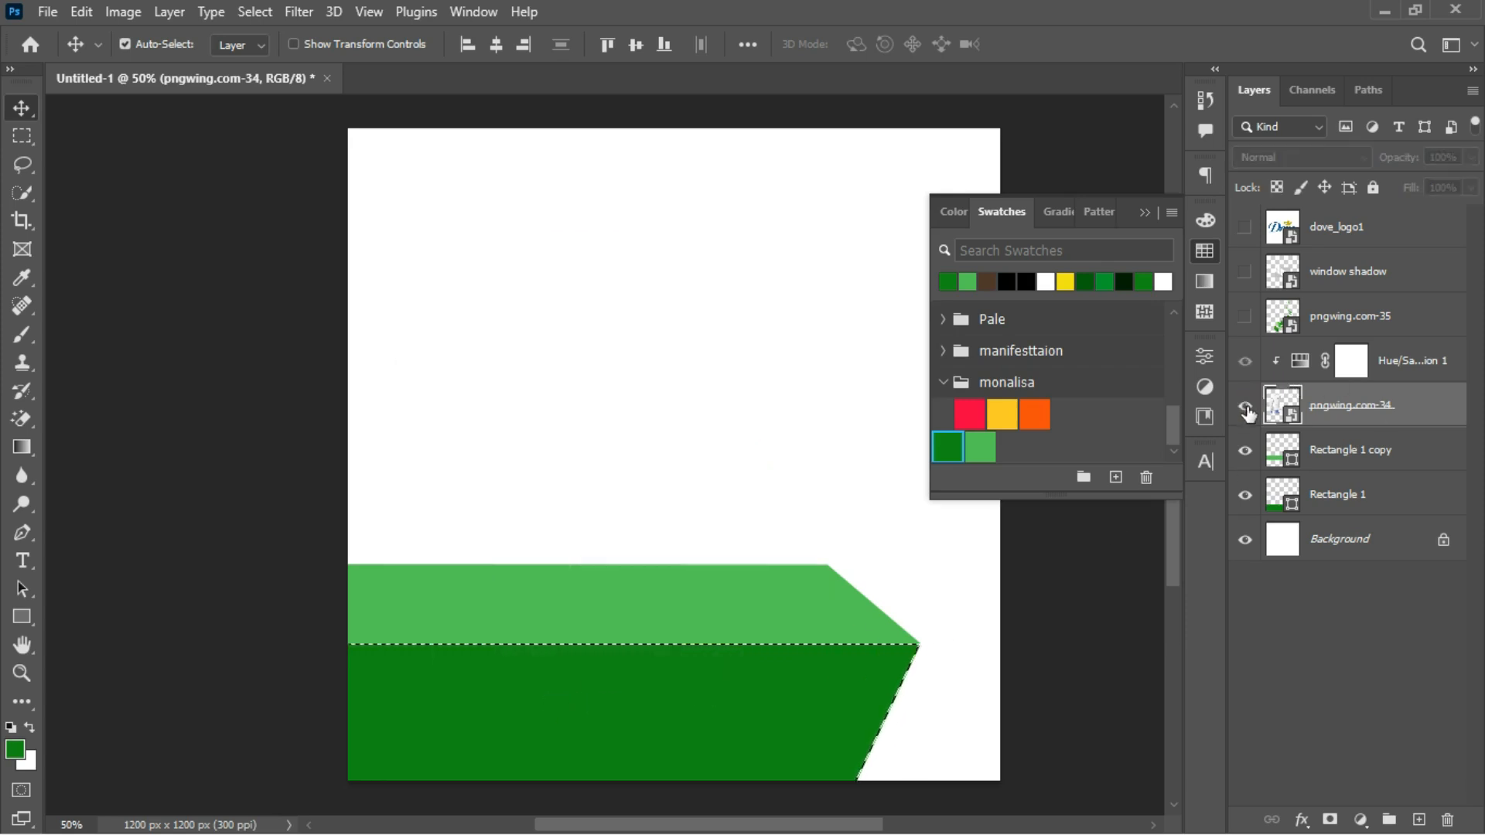
{"action": "left_click", "coordinate": [1245, 407]}
{"action": "left_click", "coordinate": [1330, 819]}
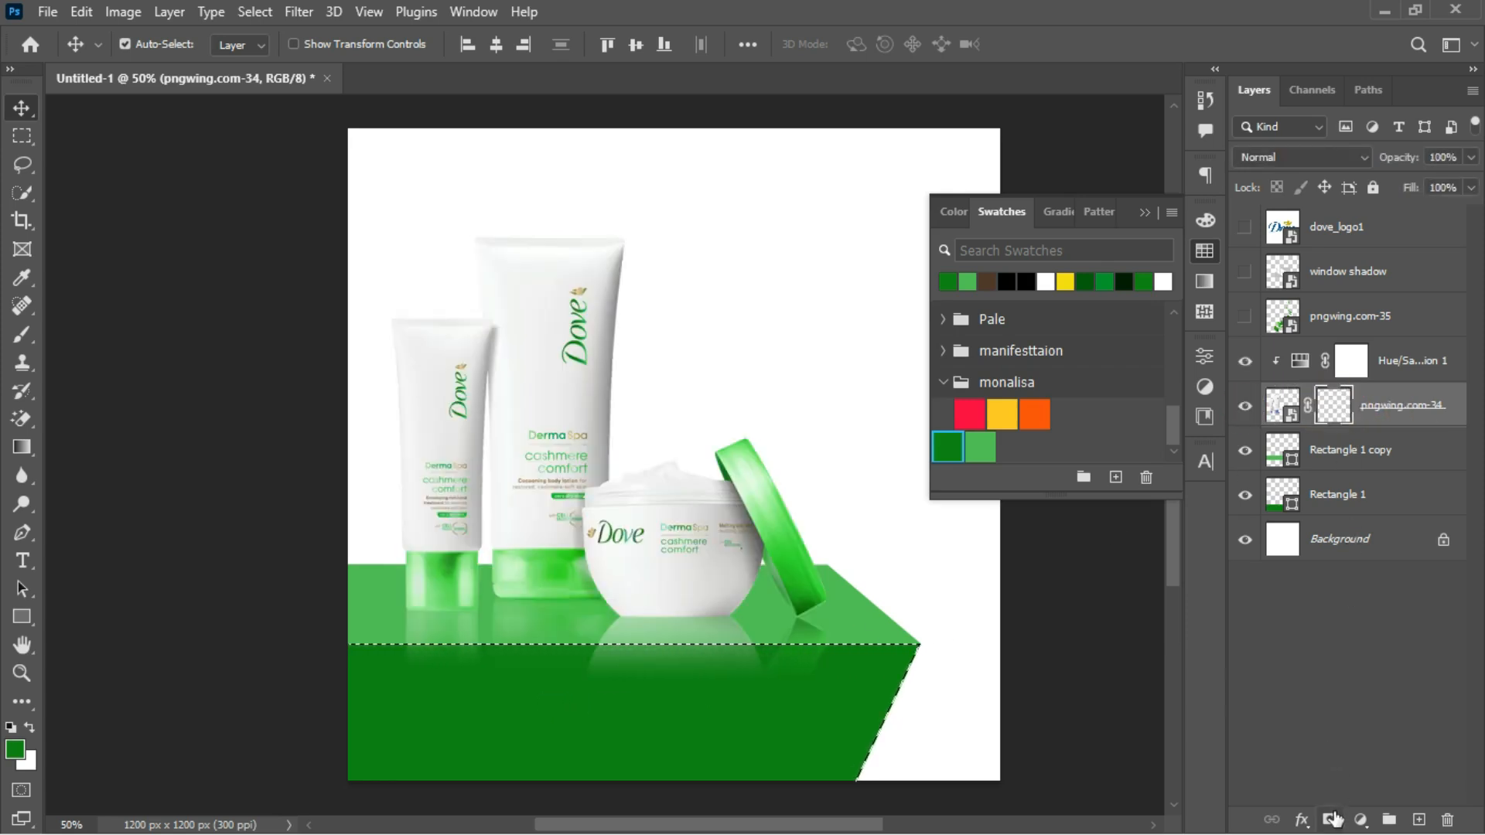
{"action": "key", "text": "ctrl+i"}
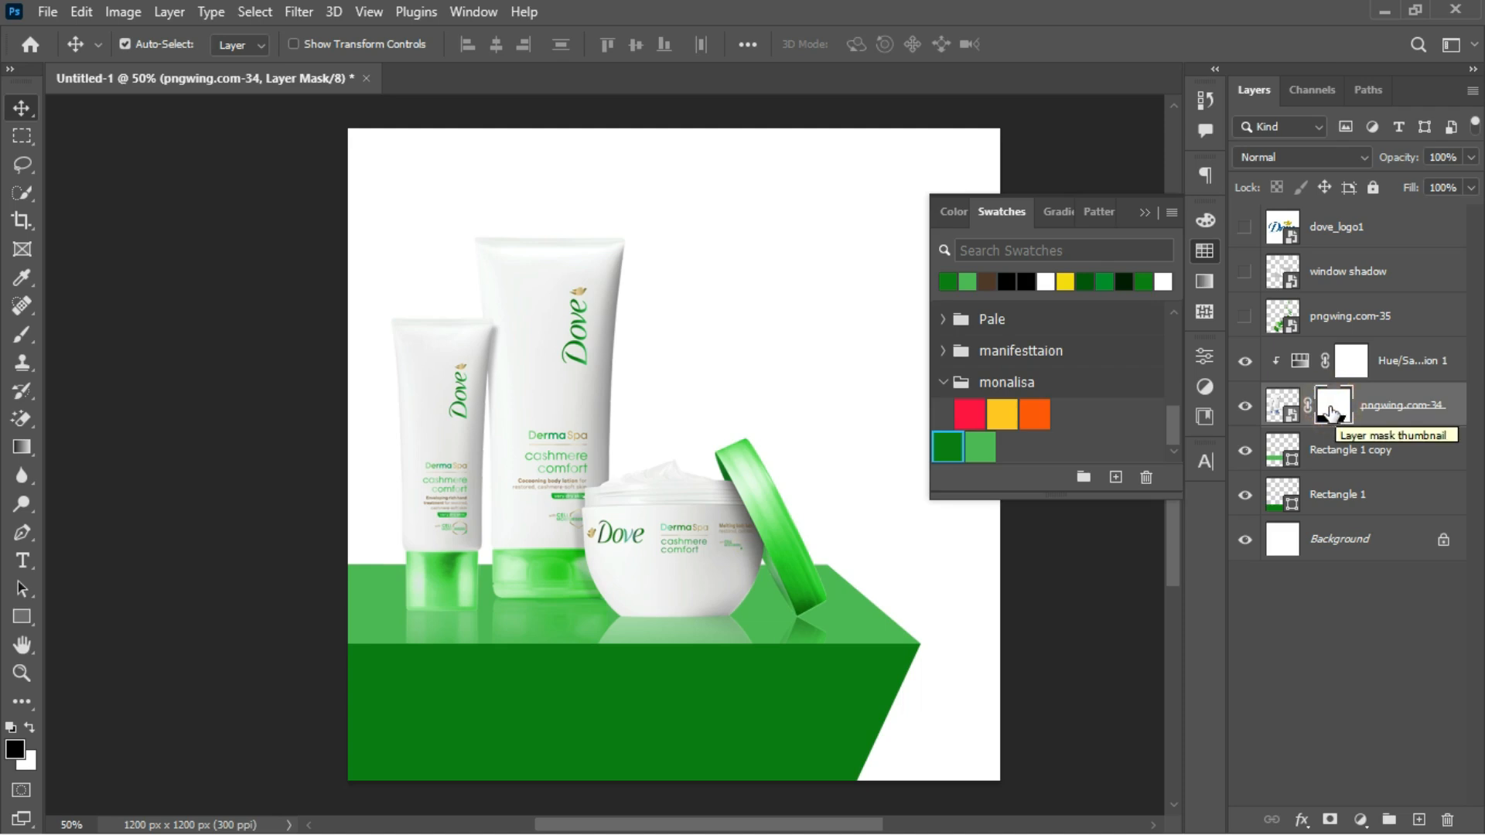
Step: Paint black on the product layer's mask with a soft round brush at 33% flow to fade the reflections near the table's front edge
{"action": "left_click", "coordinate": [21, 337]}
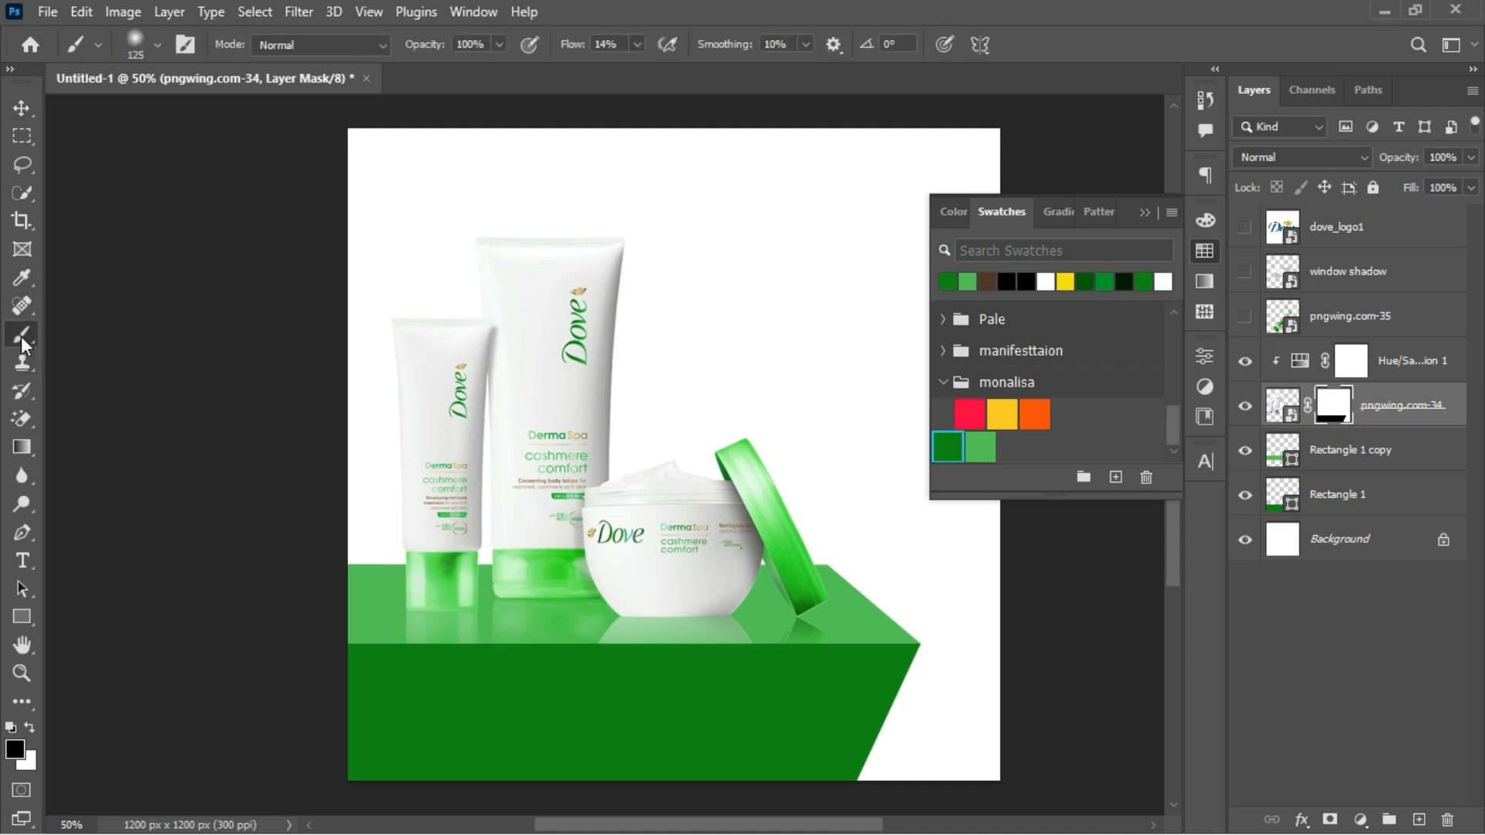
{"action": "mouse_move", "coordinate": [564, 47]}
{"action": "left_mouse_down"}
{"action": "mouse_move", "coordinate": [583, 50]}
{"action": "mouse_move", "coordinate": [570, 46]}
{"action": "left_mouse_up"}
{"action": "right_click", "coordinate": [721, 236]}
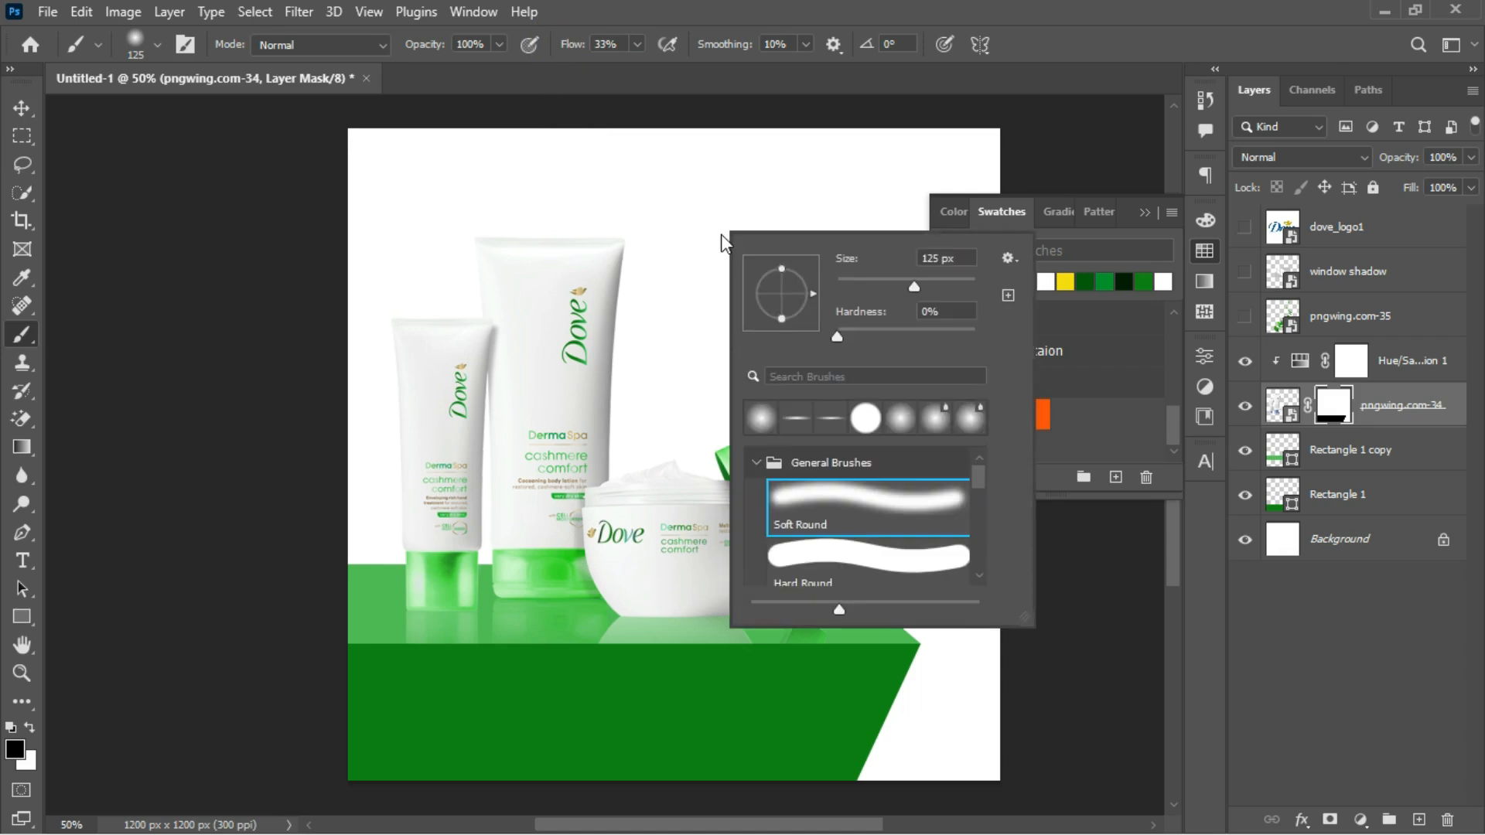
{"action": "left_click", "coordinate": [810, 501]}
{"action": "left_click", "coordinate": [1317, 398]}
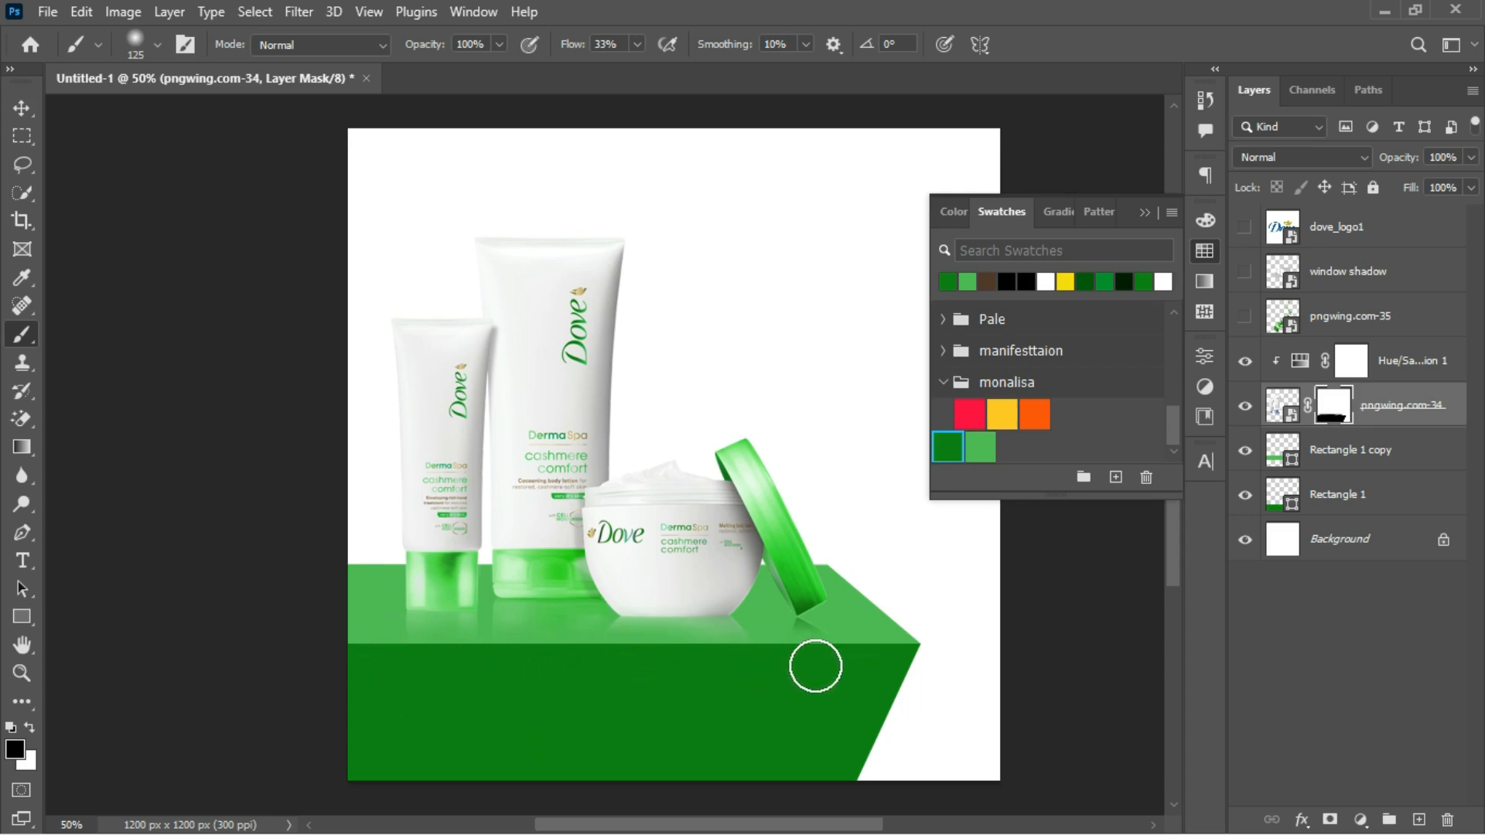
Step: Add a new empty layer directly above the tabletop shape, Rectangle 1 copy
{"action": "left_click", "coordinate": [22, 108]}
{"action": "left_click", "coordinate": [1364, 462]}
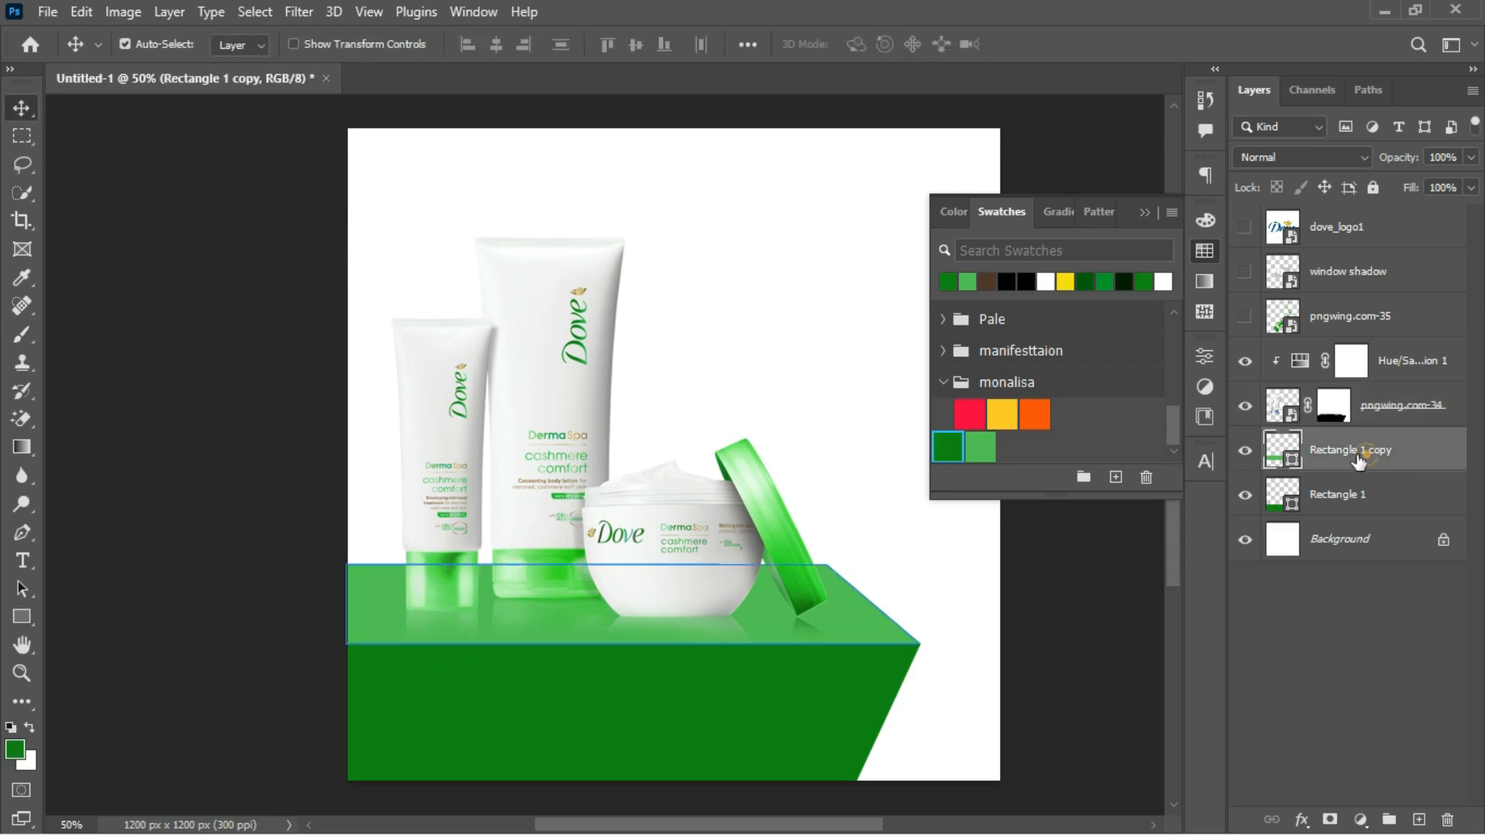
{"action": "left_click", "coordinate": [1247, 453]}
{"action": "left_click", "coordinate": [1246, 453]}
{"action": "left_click", "coordinate": [1246, 453]}
{"action": "left_click", "coordinate": [1246, 453]}
{"action": "left_click", "coordinate": [1418, 821]}
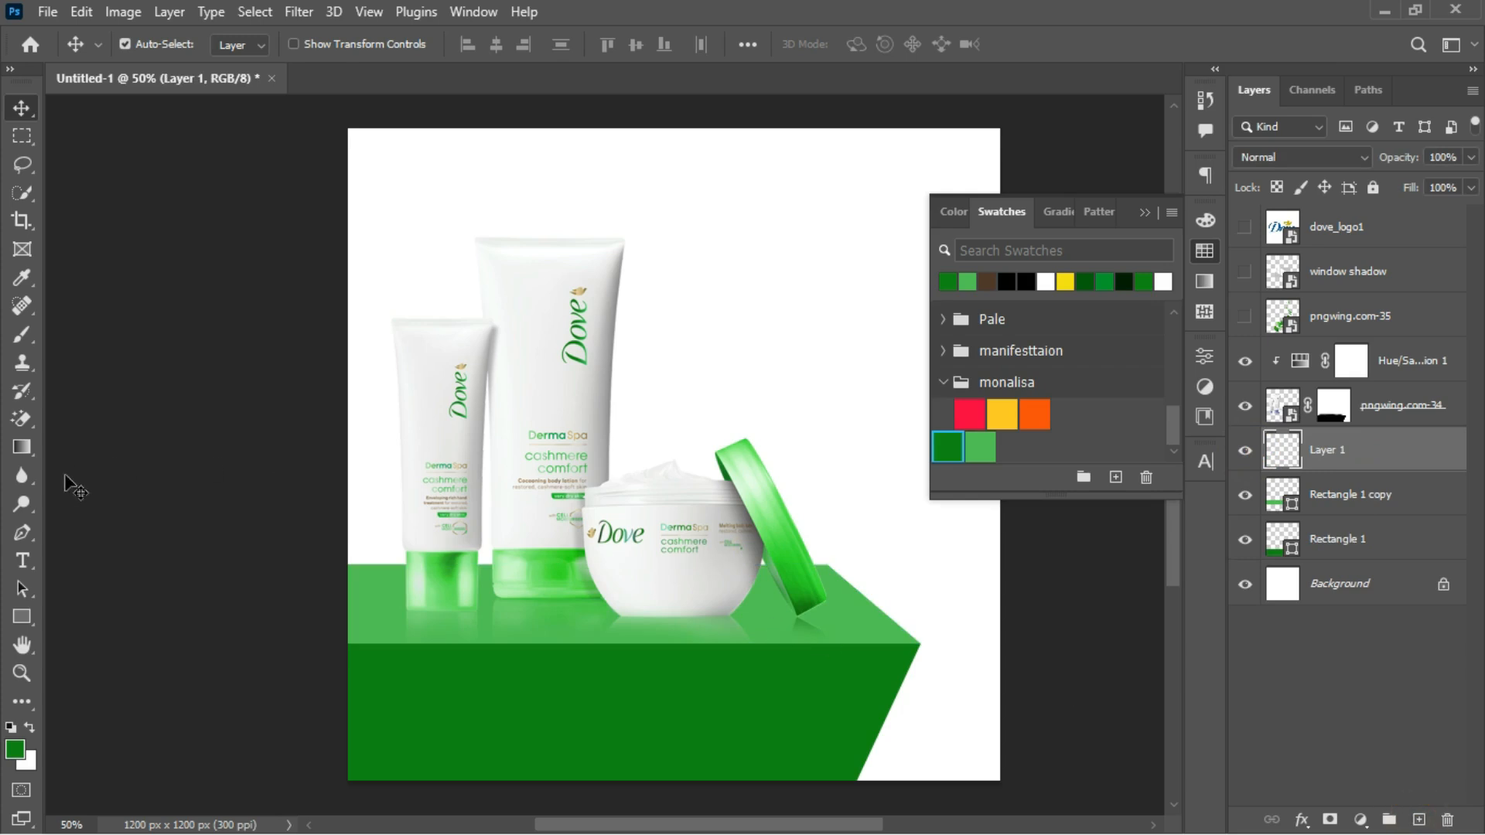
Step: Set up a soft round brush at 100% flow and flatten its tip into a thin horizontal ellipse for painting shadows
{"action": "left_click", "coordinate": [20, 332]}
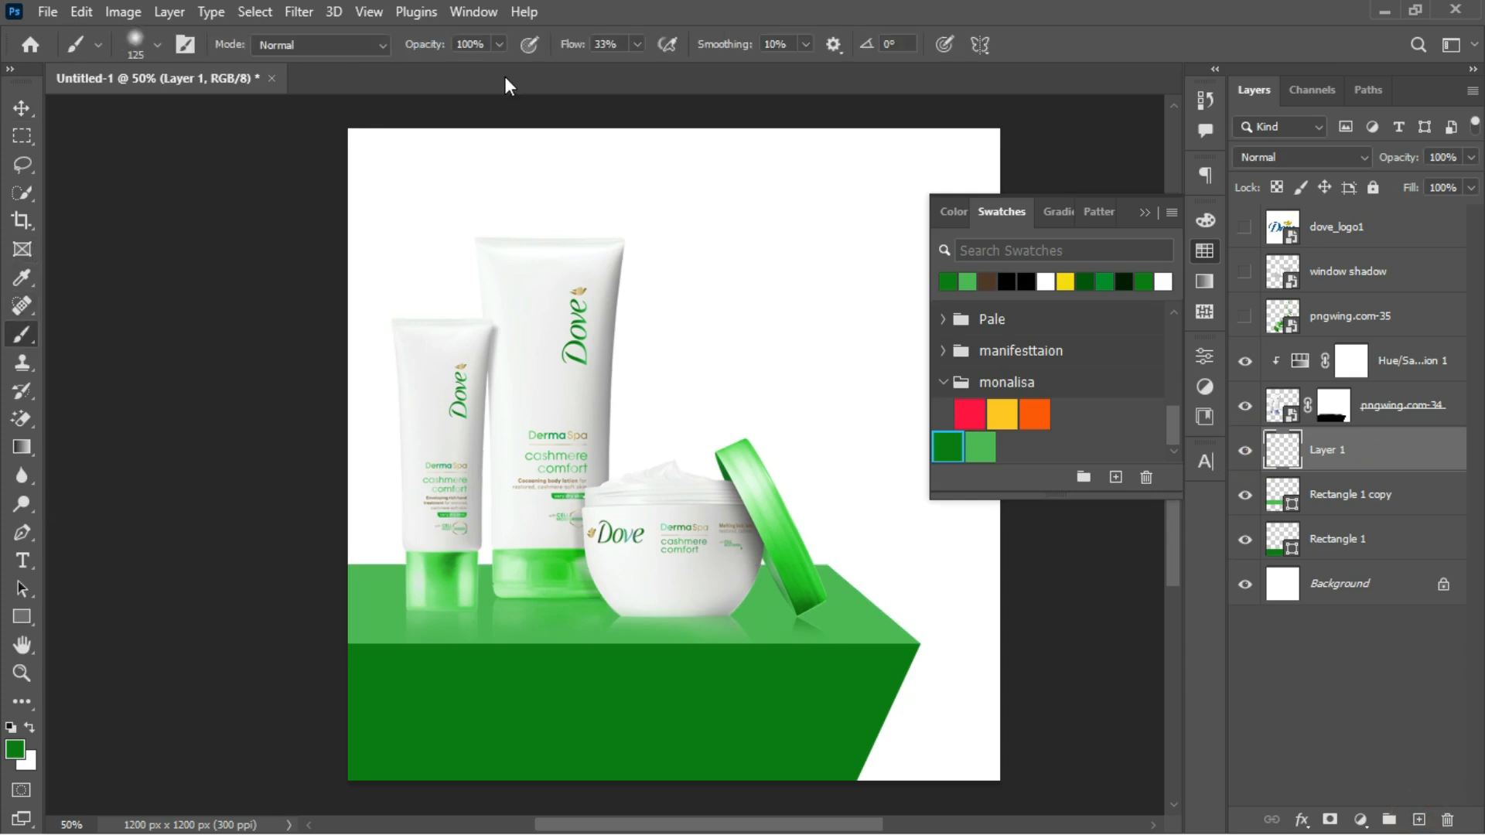
{"action": "left_click_drag", "start_coordinate": [570, 50], "coordinate": [588, 45]}
{"action": "right_click", "coordinate": [734, 260]}
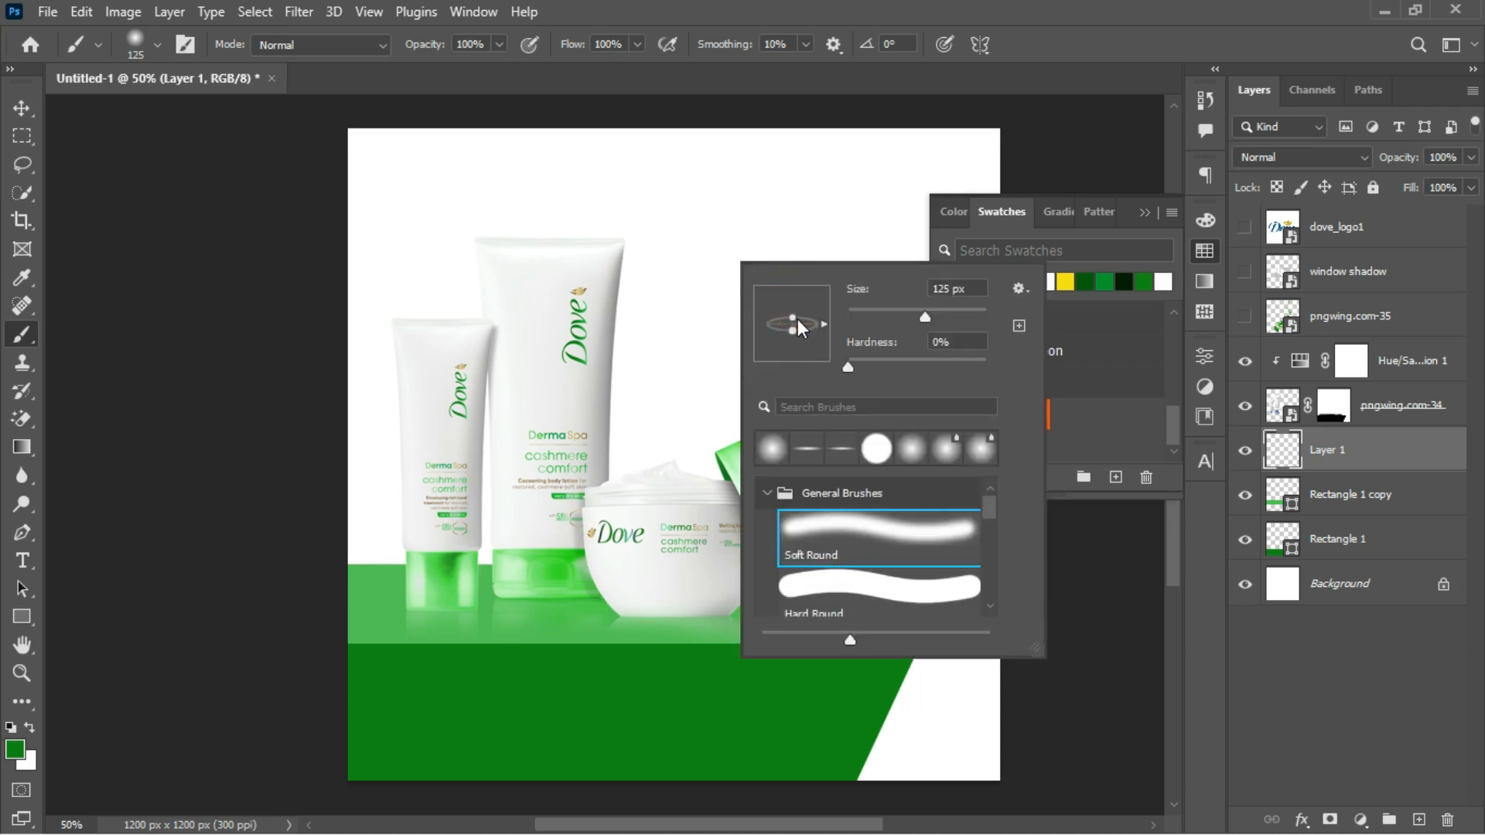
{"action": "left_click_drag", "start_coordinate": [796, 319], "coordinate": [796, 320]}
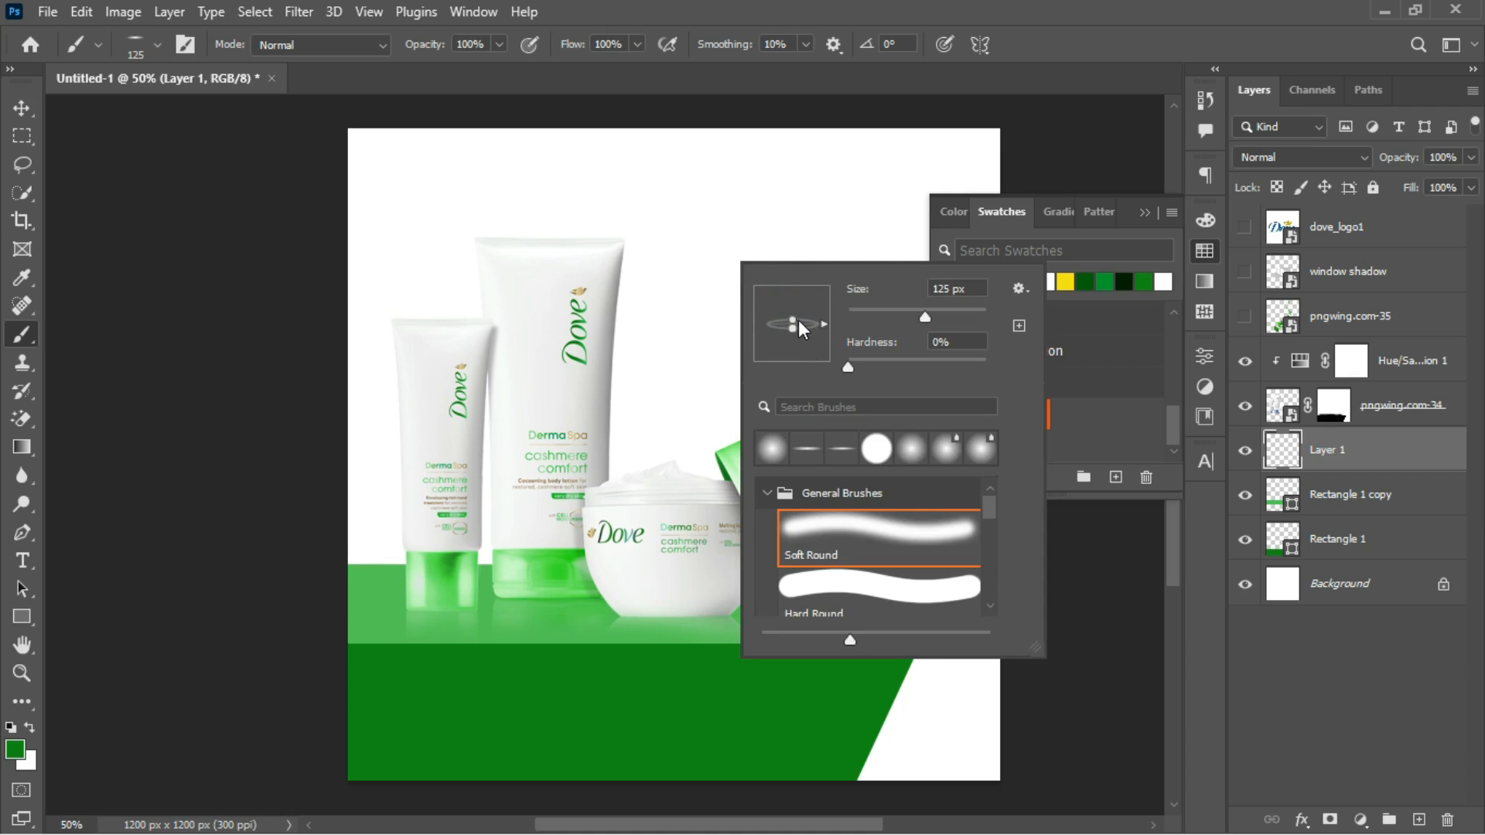
{"action": "left_click", "coordinate": [1288, 445]}
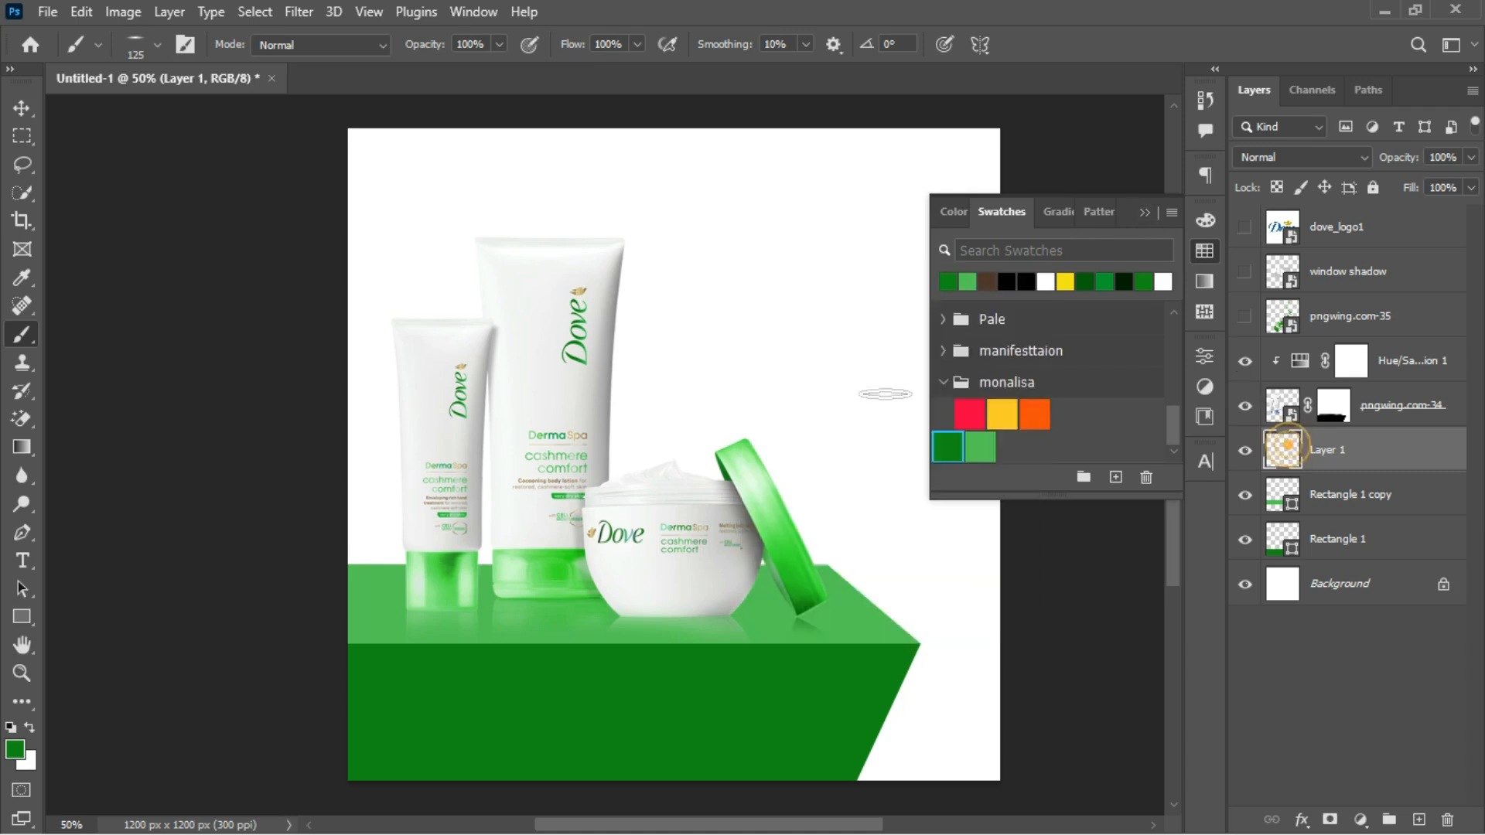
Step: Sample the green of the small tube's cap, enlarge the brush to 250 px and dab a shadow at the tube's base
{"action": "left_click", "coordinate": [448, 554], "text": "alt"}
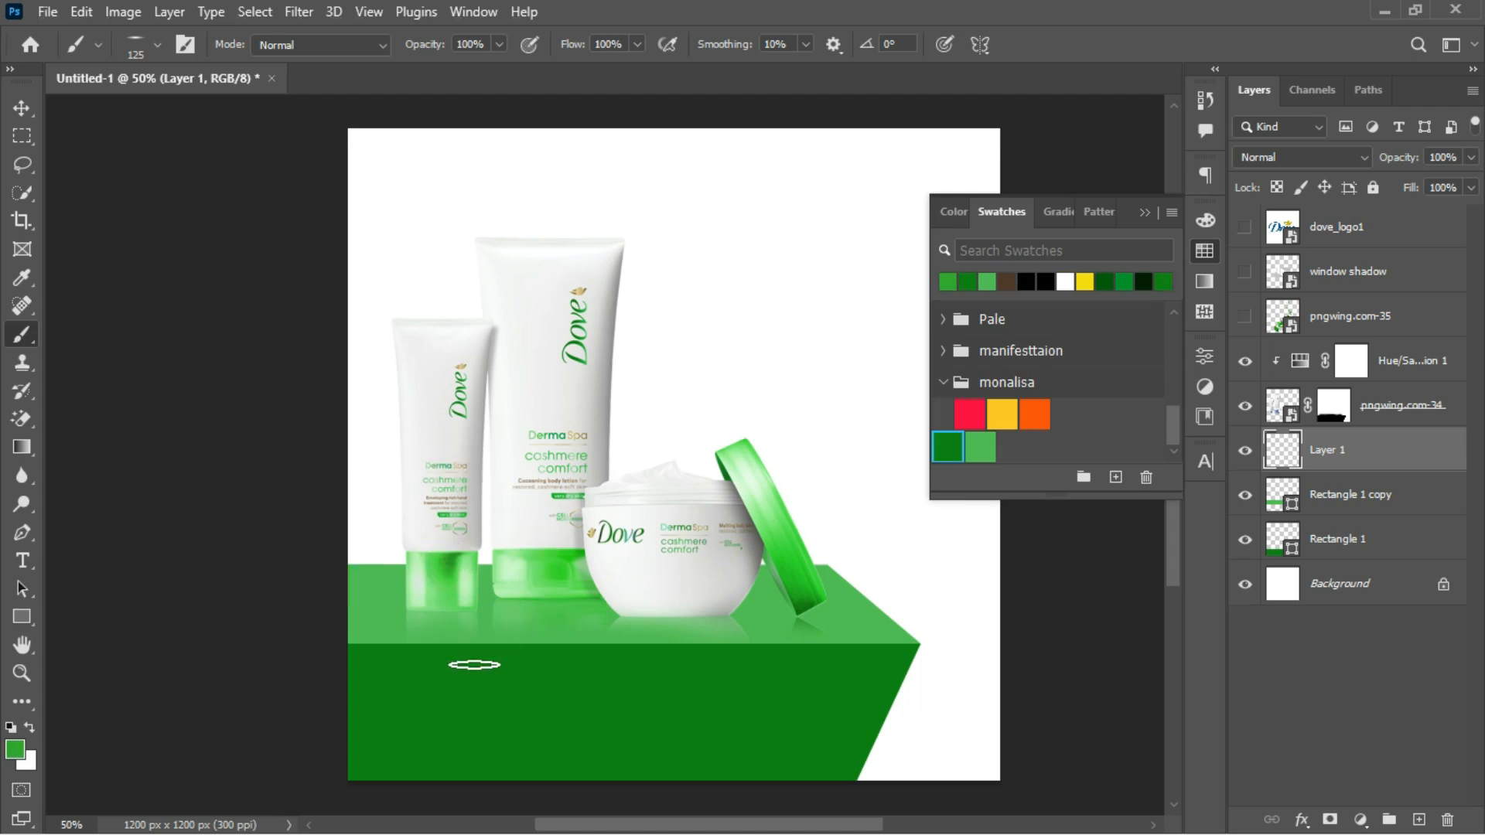
{"action": "key", "text": "bracketright"}
{"action": "key", "text": "bracketright"}
{"action": "key", "text": "bracketright"}
{"action": "key", "text": "bracketright"}
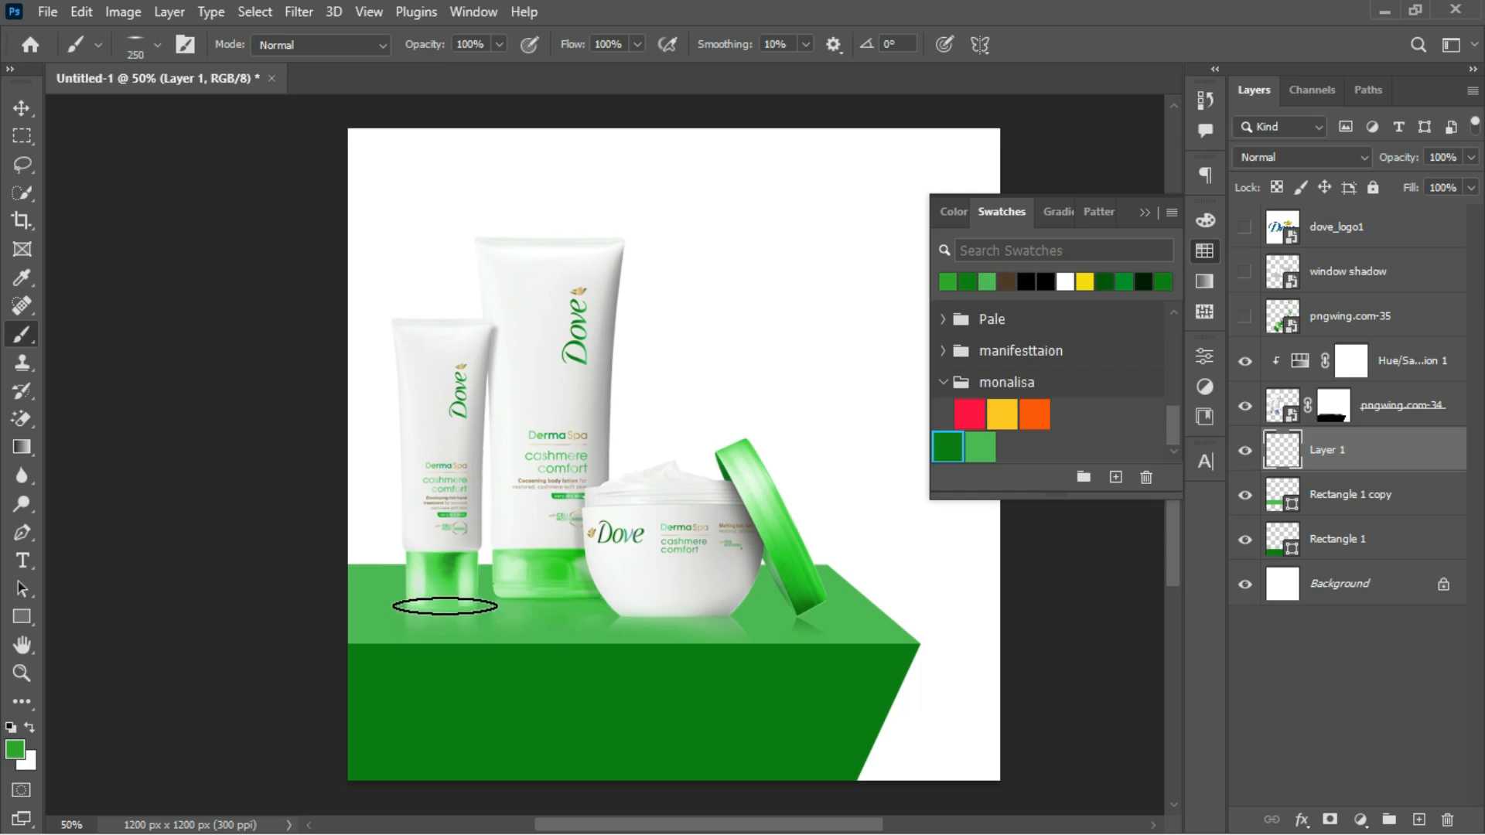
{"action": "left_click", "coordinate": [446, 606]}
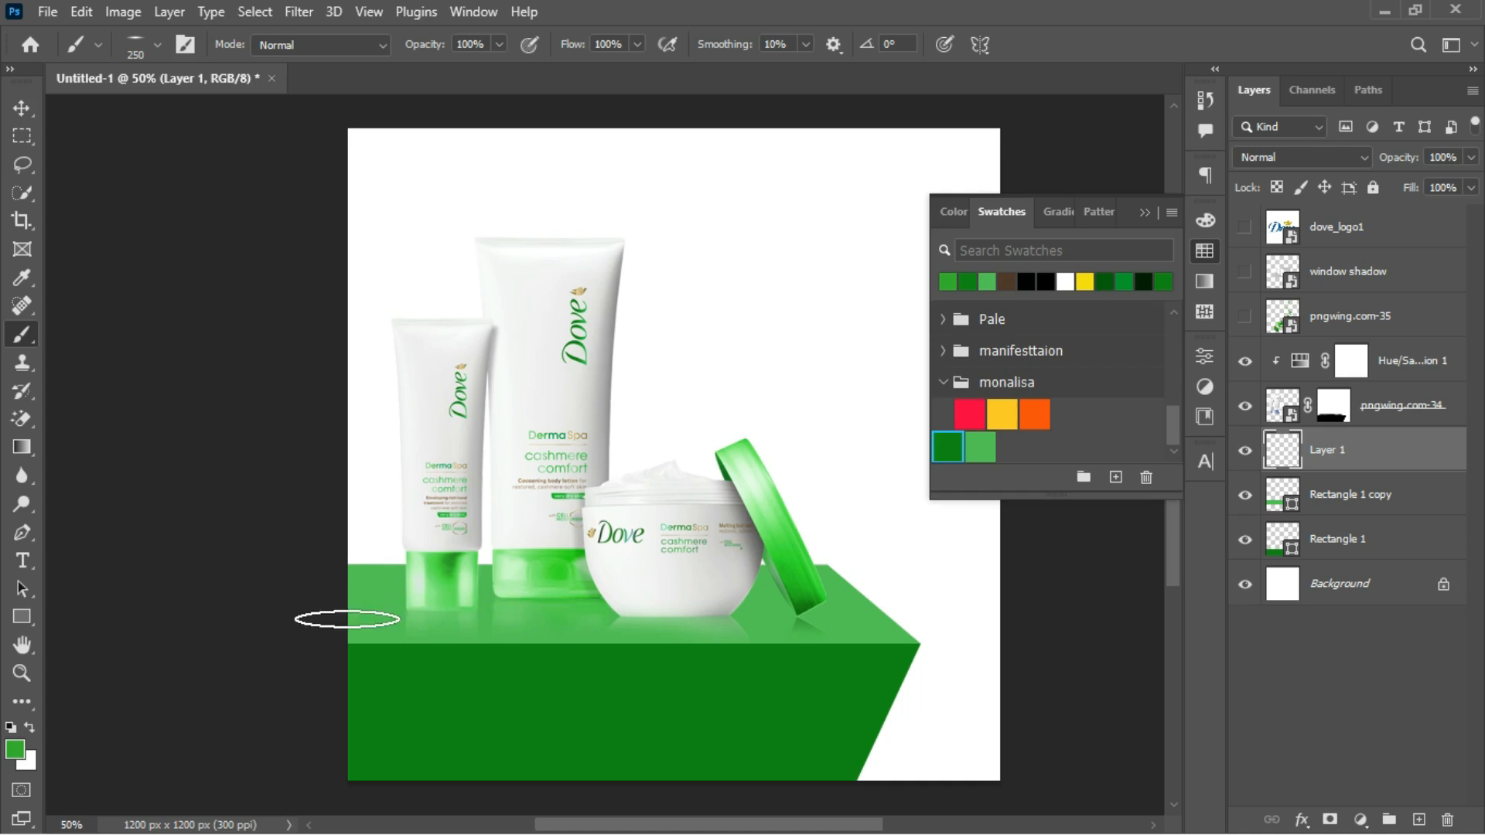
Step: Darken the foreground colour to #22821b and dab a shadow under the small tube's cap
{"action": "left_click", "coordinate": [15, 749]}
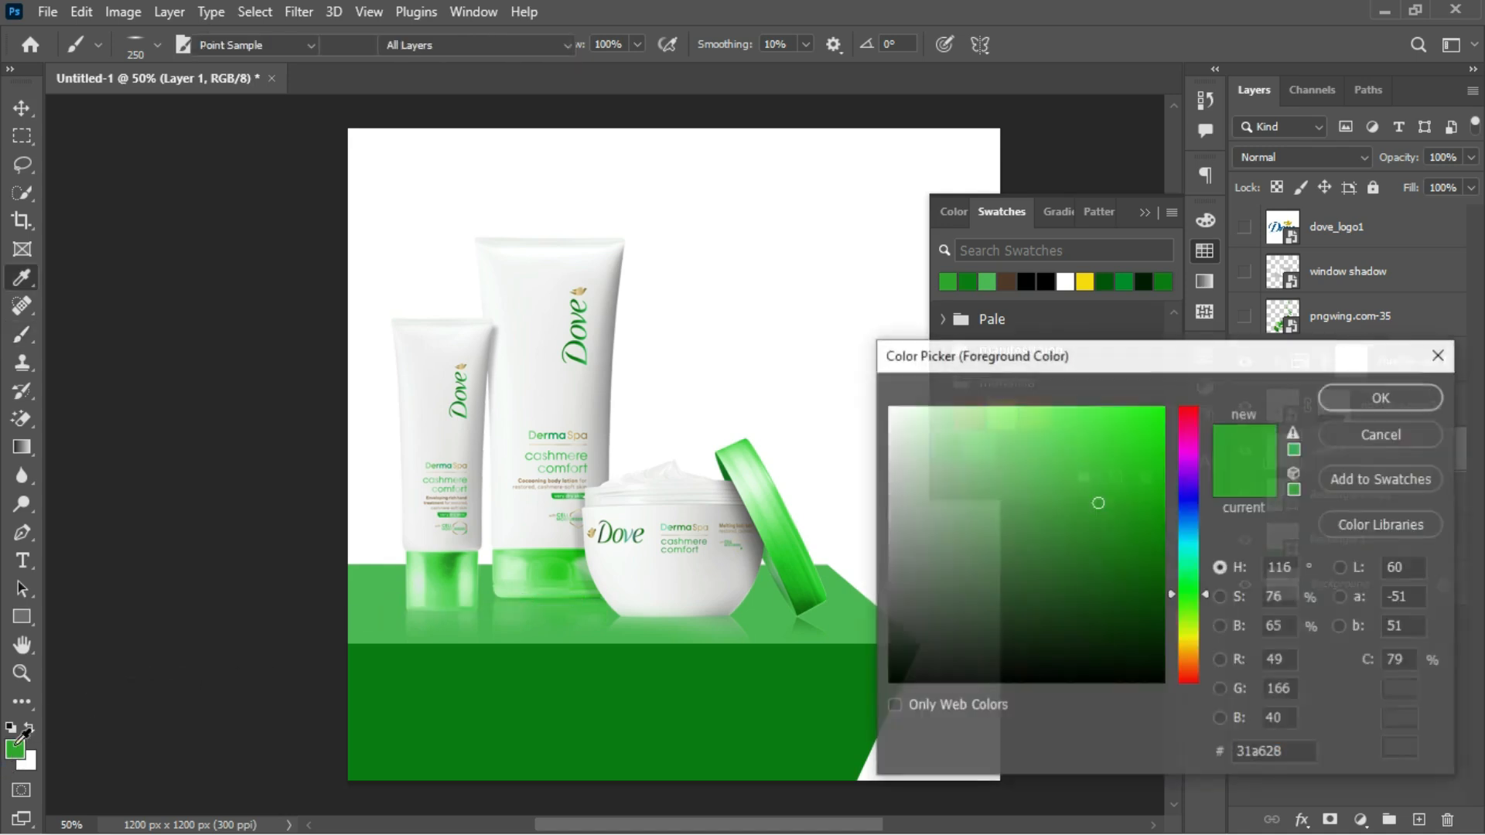
{"action": "left_click_drag", "start_coordinate": [1105, 534], "coordinate": [1108, 542]}
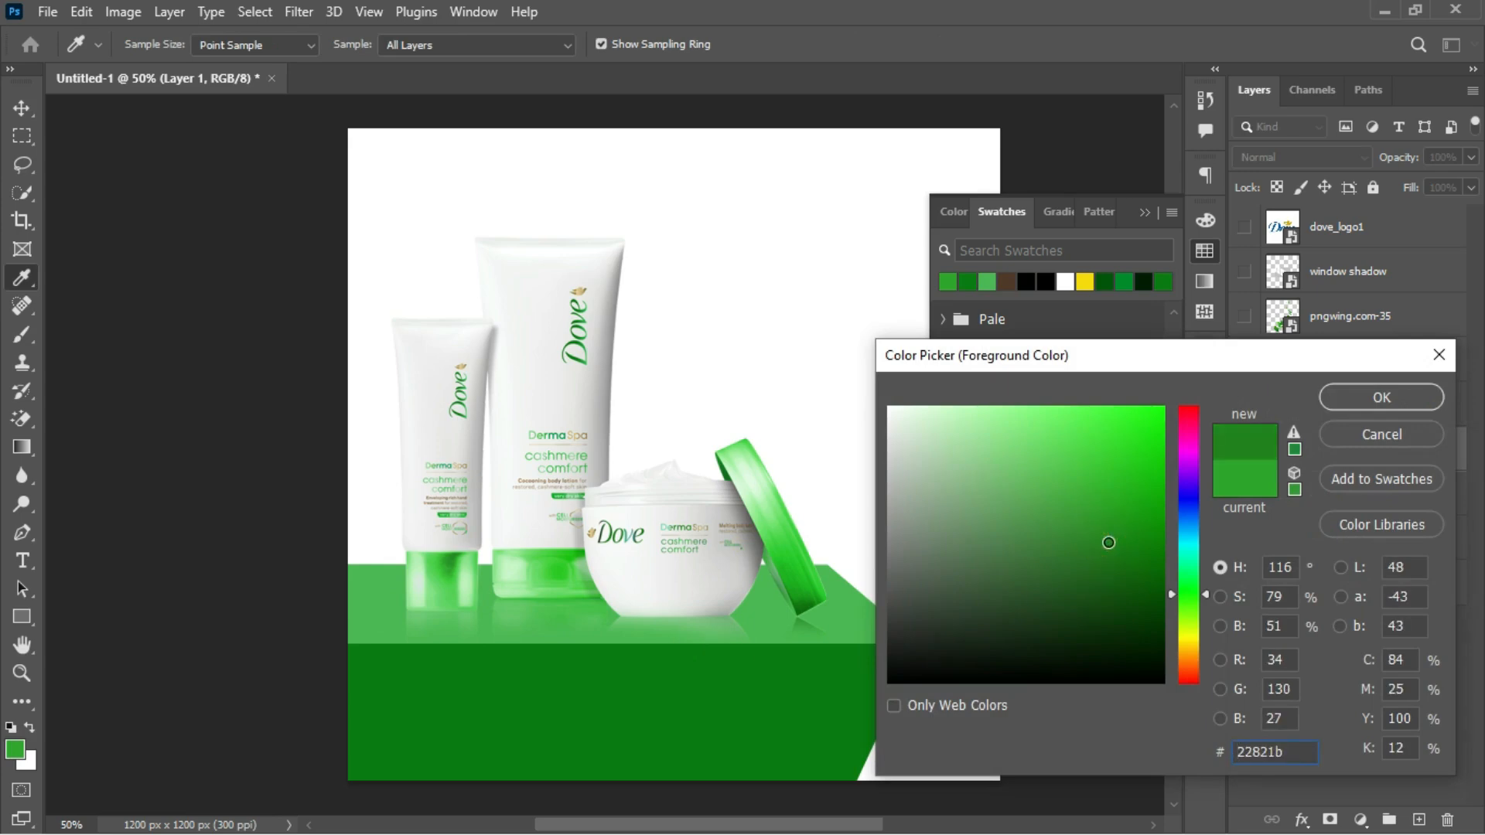
{"action": "left_click", "coordinate": [1372, 398]}
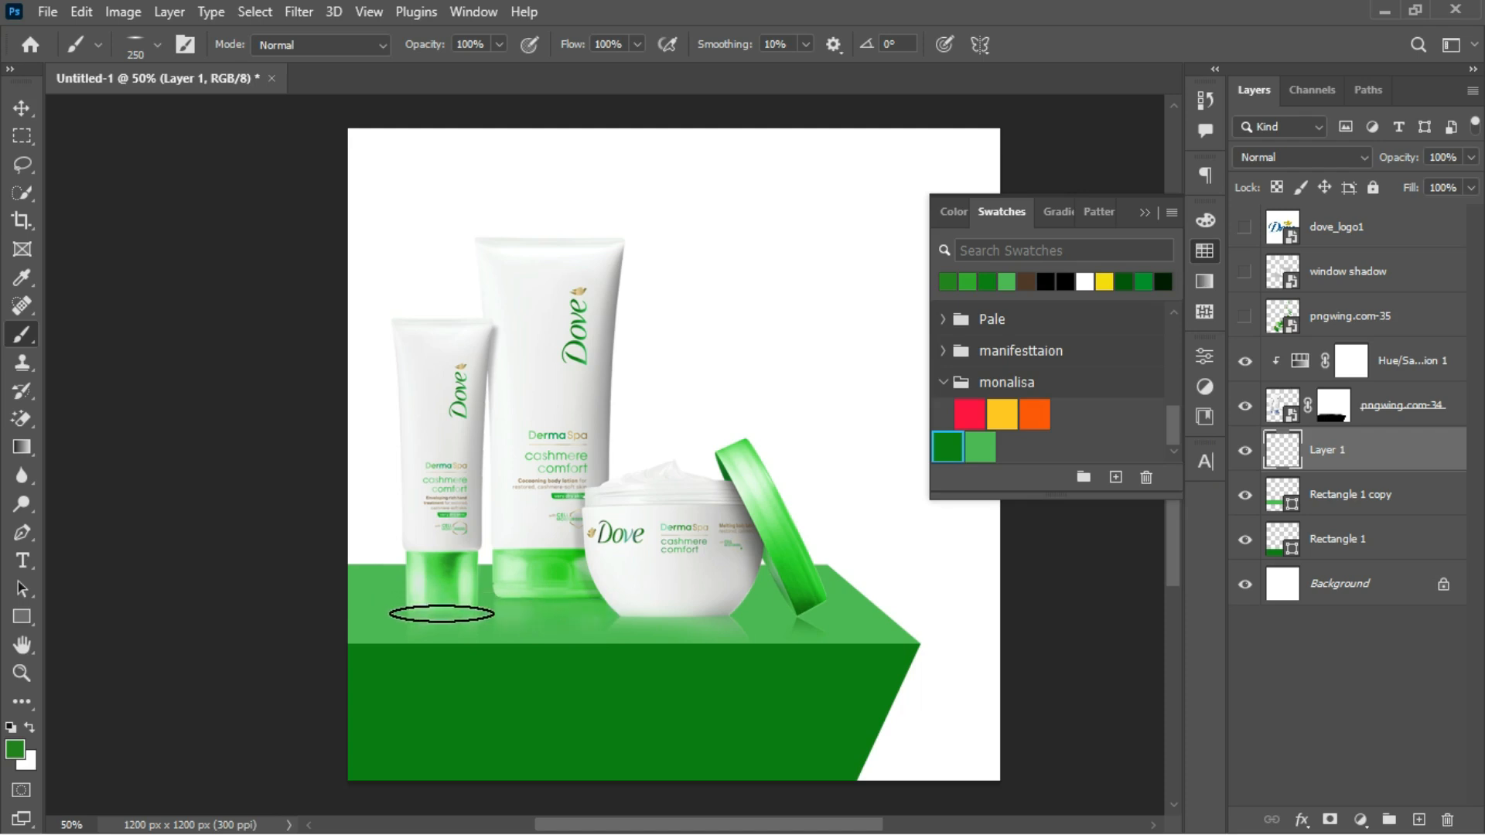
{"action": "left_click", "coordinate": [441, 611]}
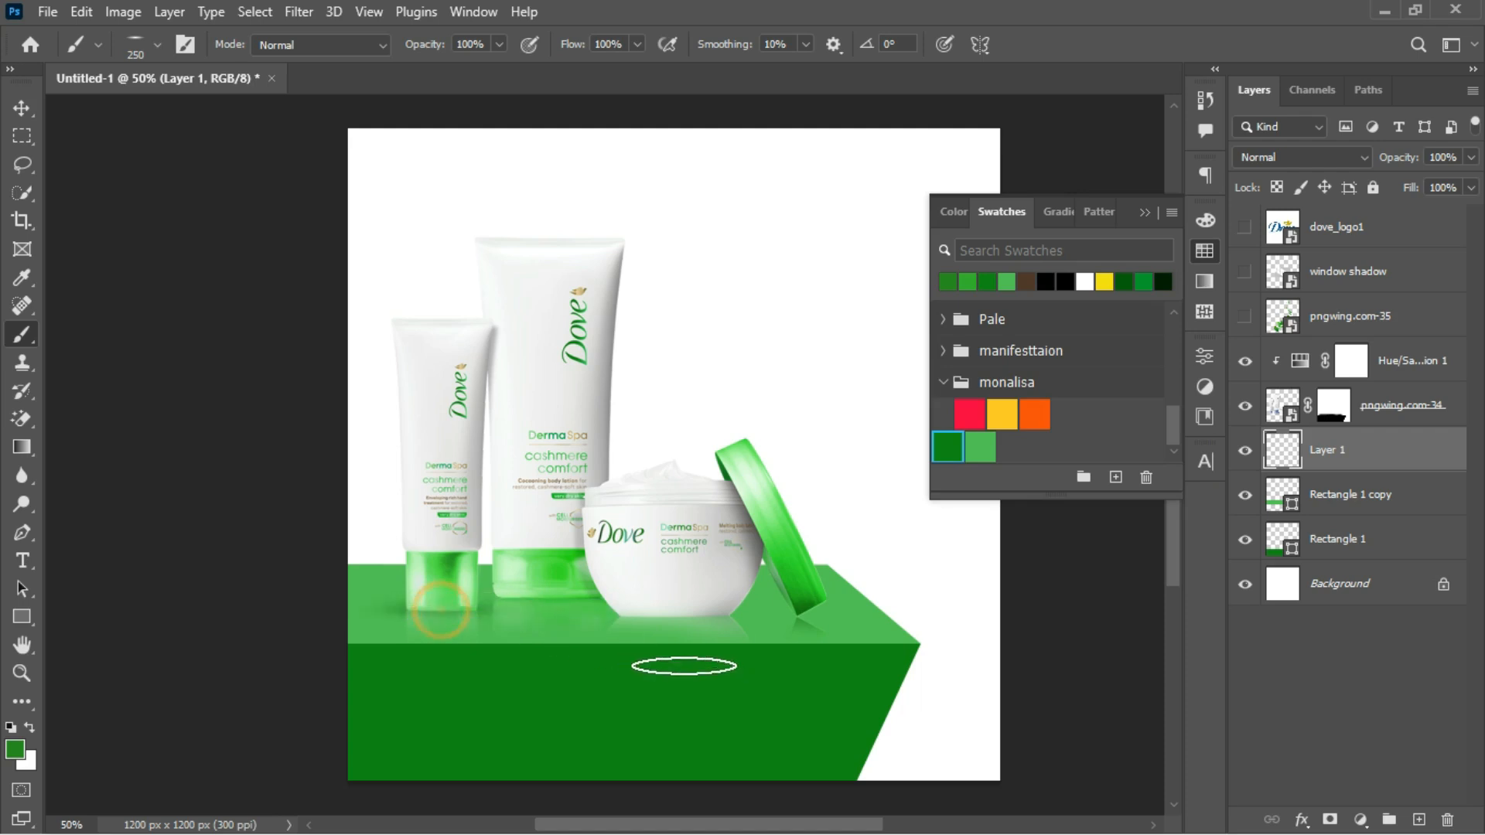
Step: Enlarge the brush to 400 px and dab shadows under the large tube and the cream jar
{"action": "key", "text": "bracketright"}
{"action": "key", "text": "bracketright"}
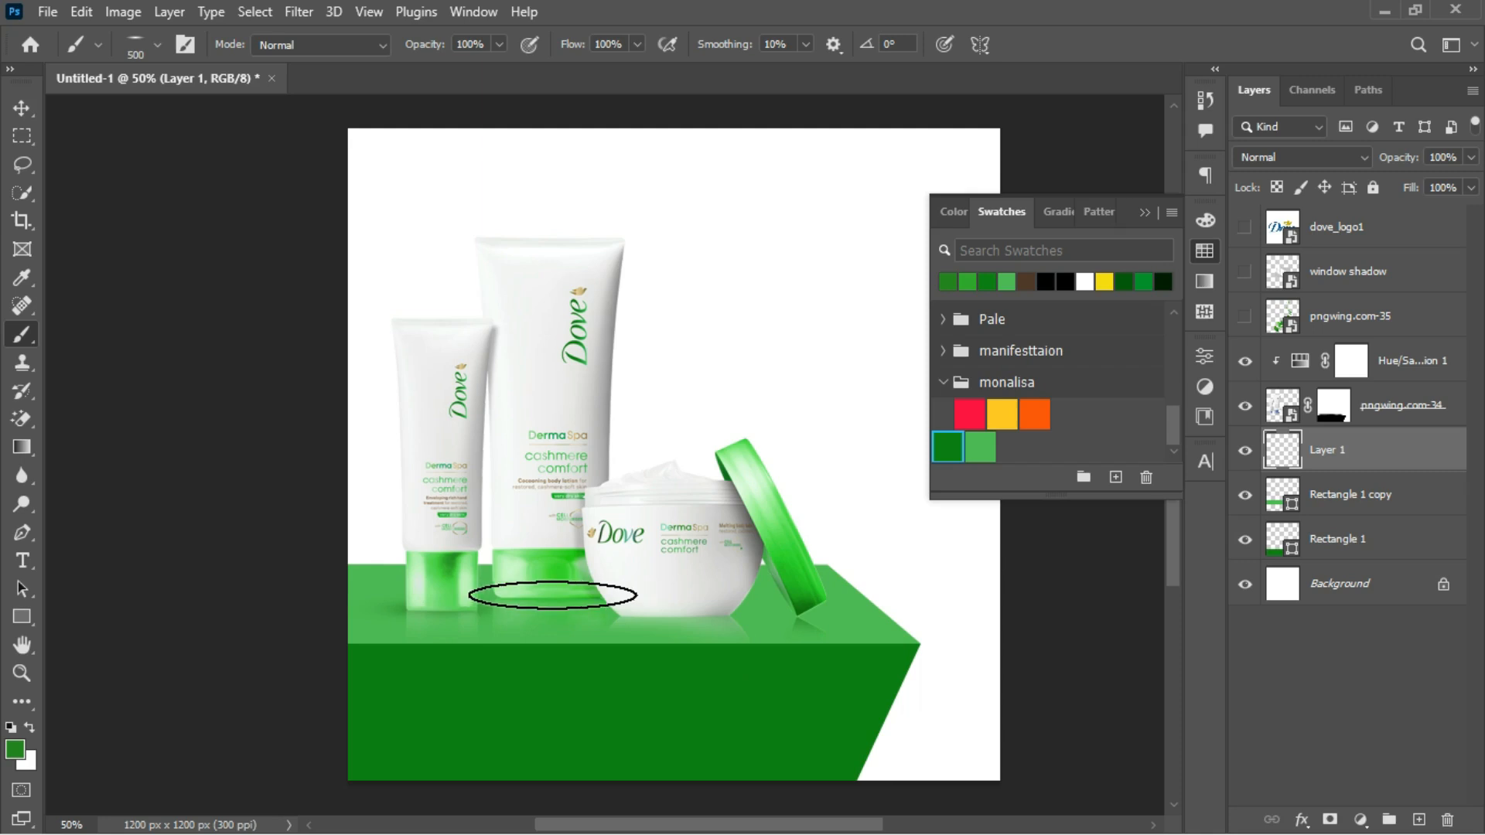
{"action": "key", "text": "bracketright"}
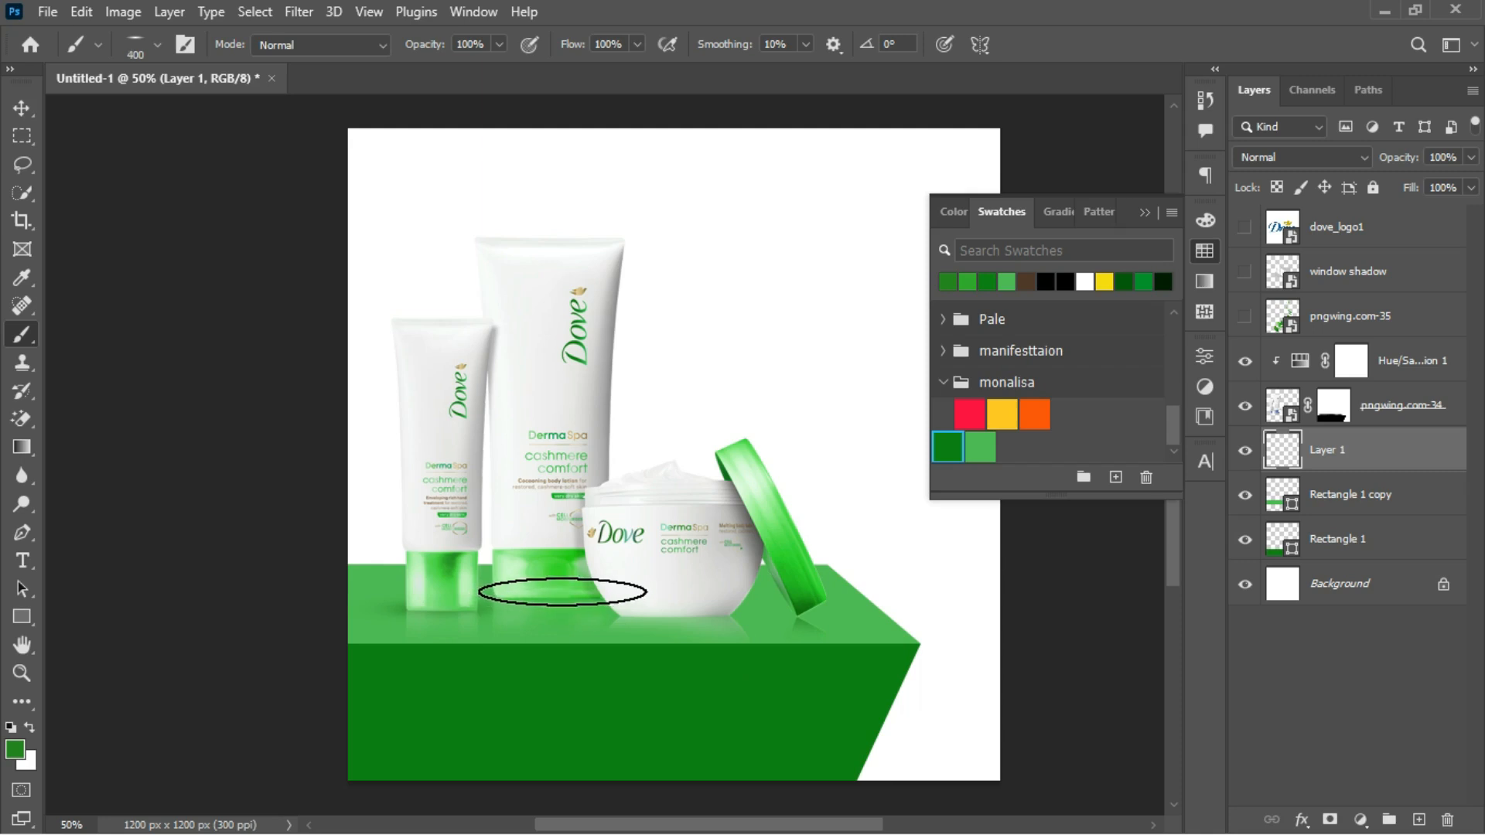
{"action": "left_click", "coordinate": [563, 593]}
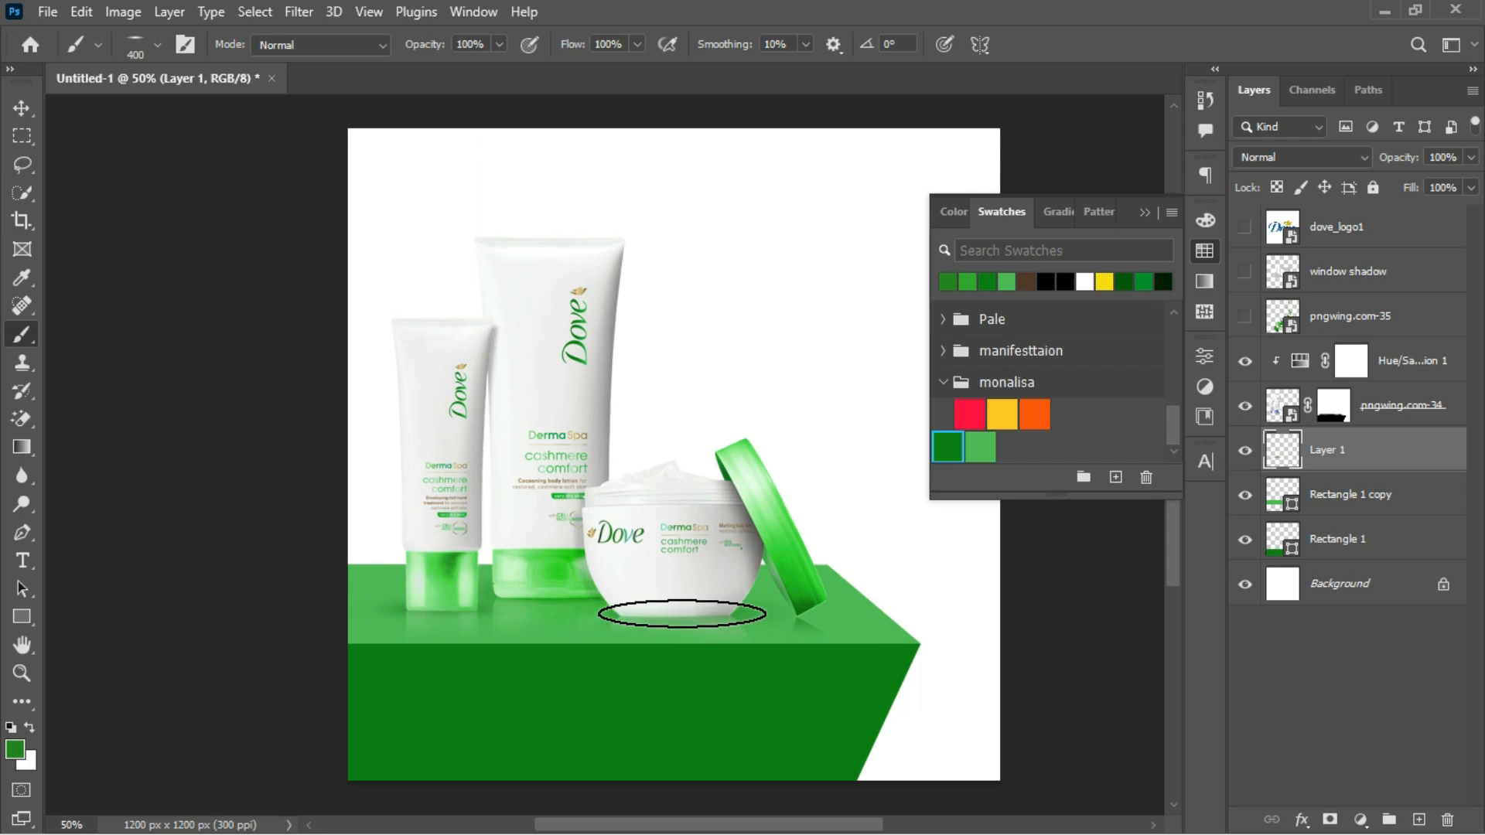
{"action": "left_click", "coordinate": [682, 614]}
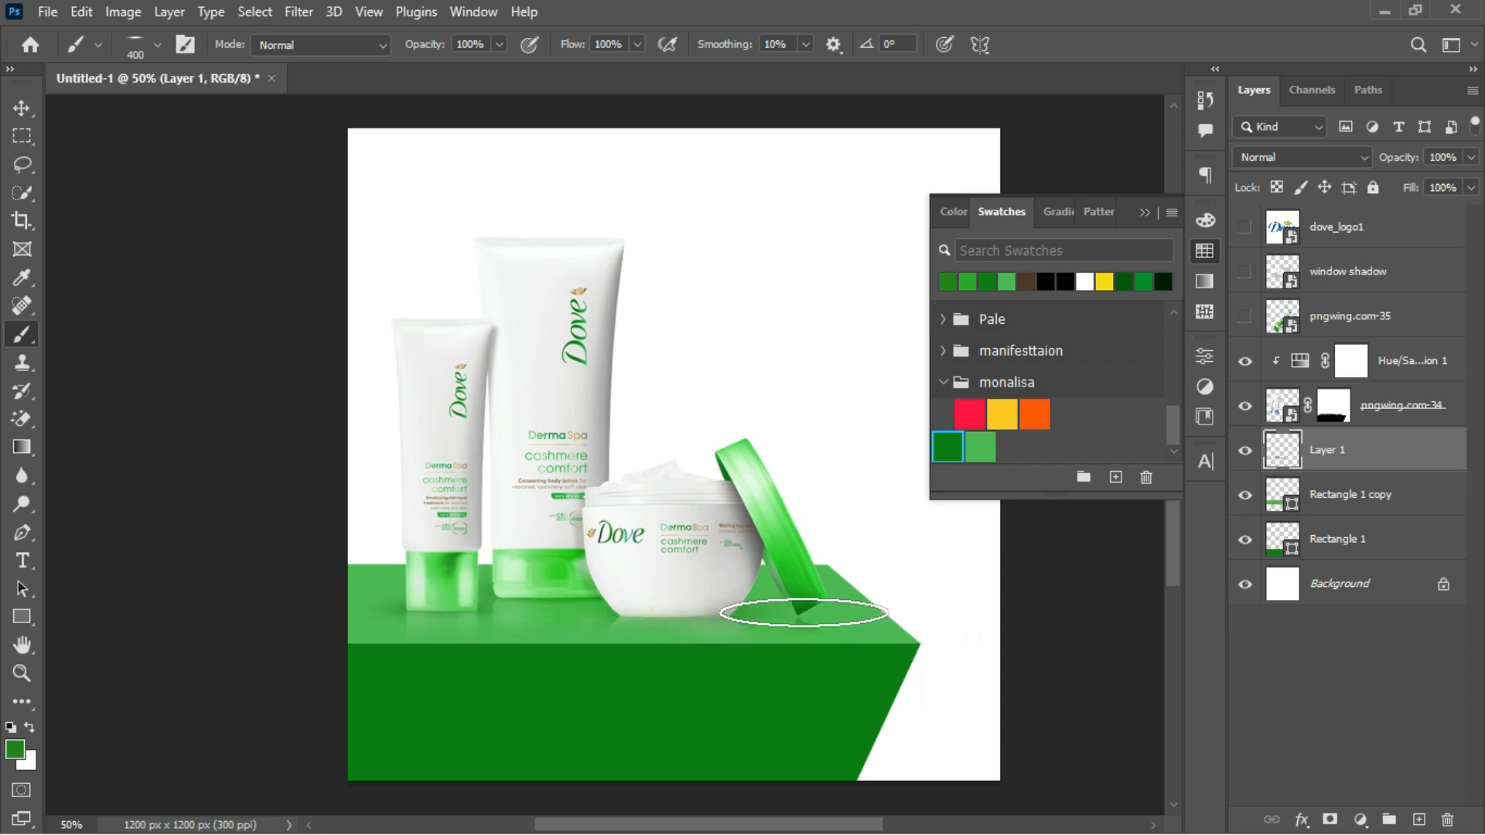
Step: Reduce the brush to 250 px and dab a shadow under the tip of the leaning lid
{"action": "key", "text": "bracketleft"}
{"action": "key", "text": "bracketleft"}
{"action": "key", "text": "bracketleft"}
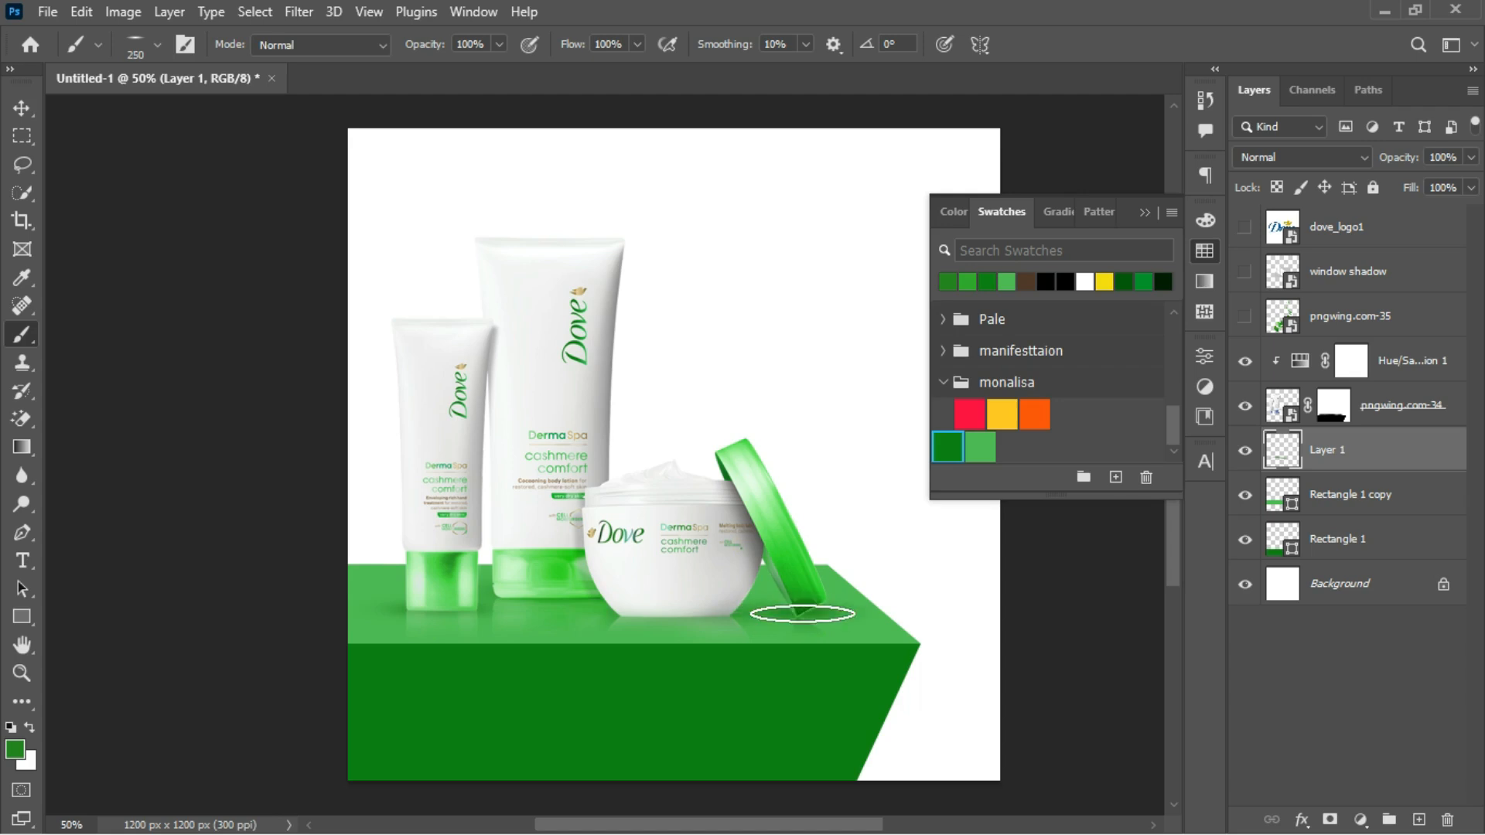
{"action": "left_click", "coordinate": [801, 611]}
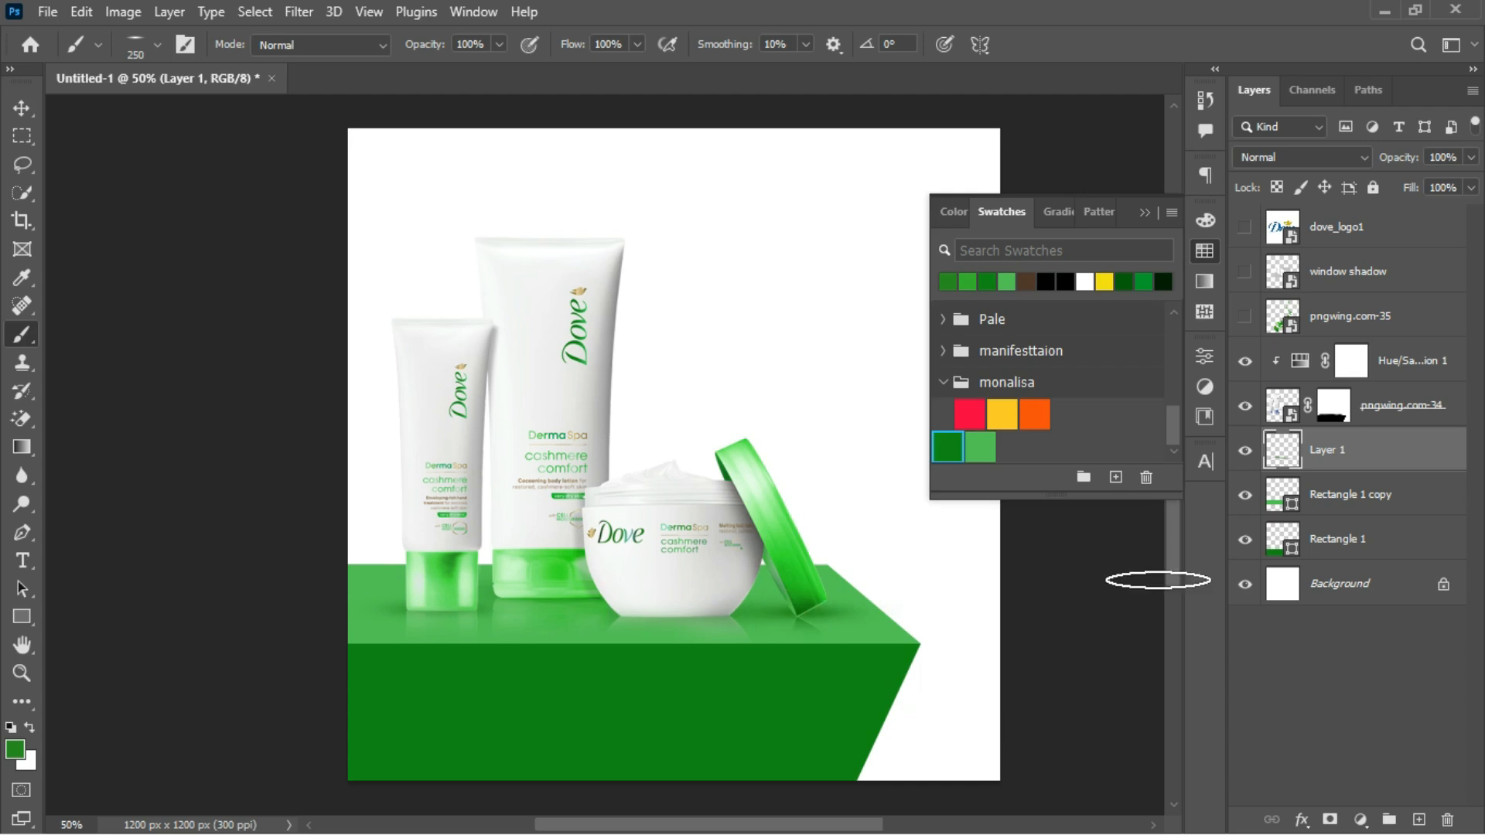
Step: Compare the products with and without the shadow layer, then duplicate it and lower the copy's opacity to 77%
{"action": "left_click", "coordinate": [1245, 451]}
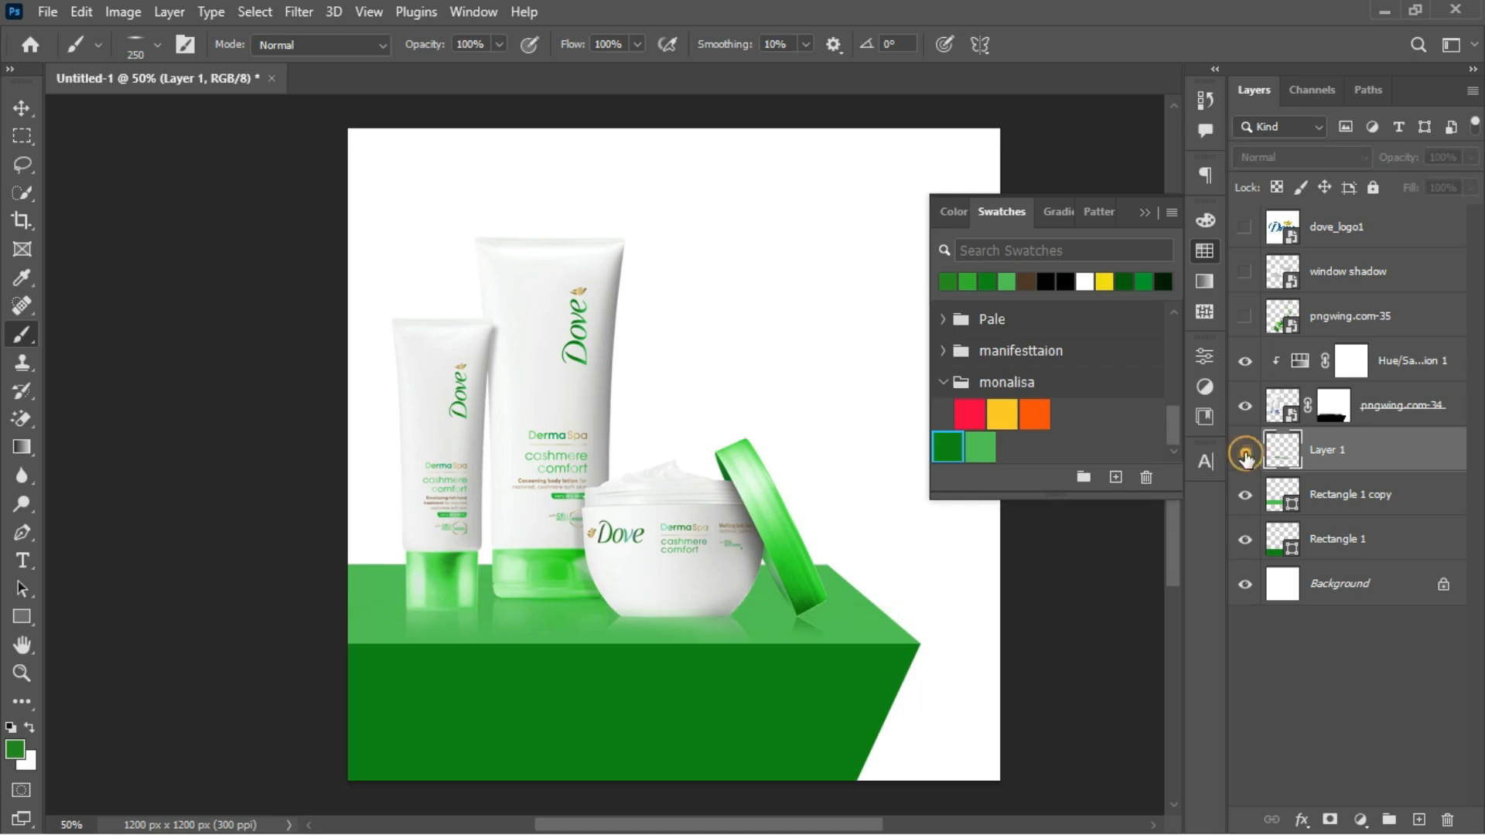
{"action": "left_click", "coordinate": [1245, 450]}
{"action": "key", "text": "ctrl+j"}
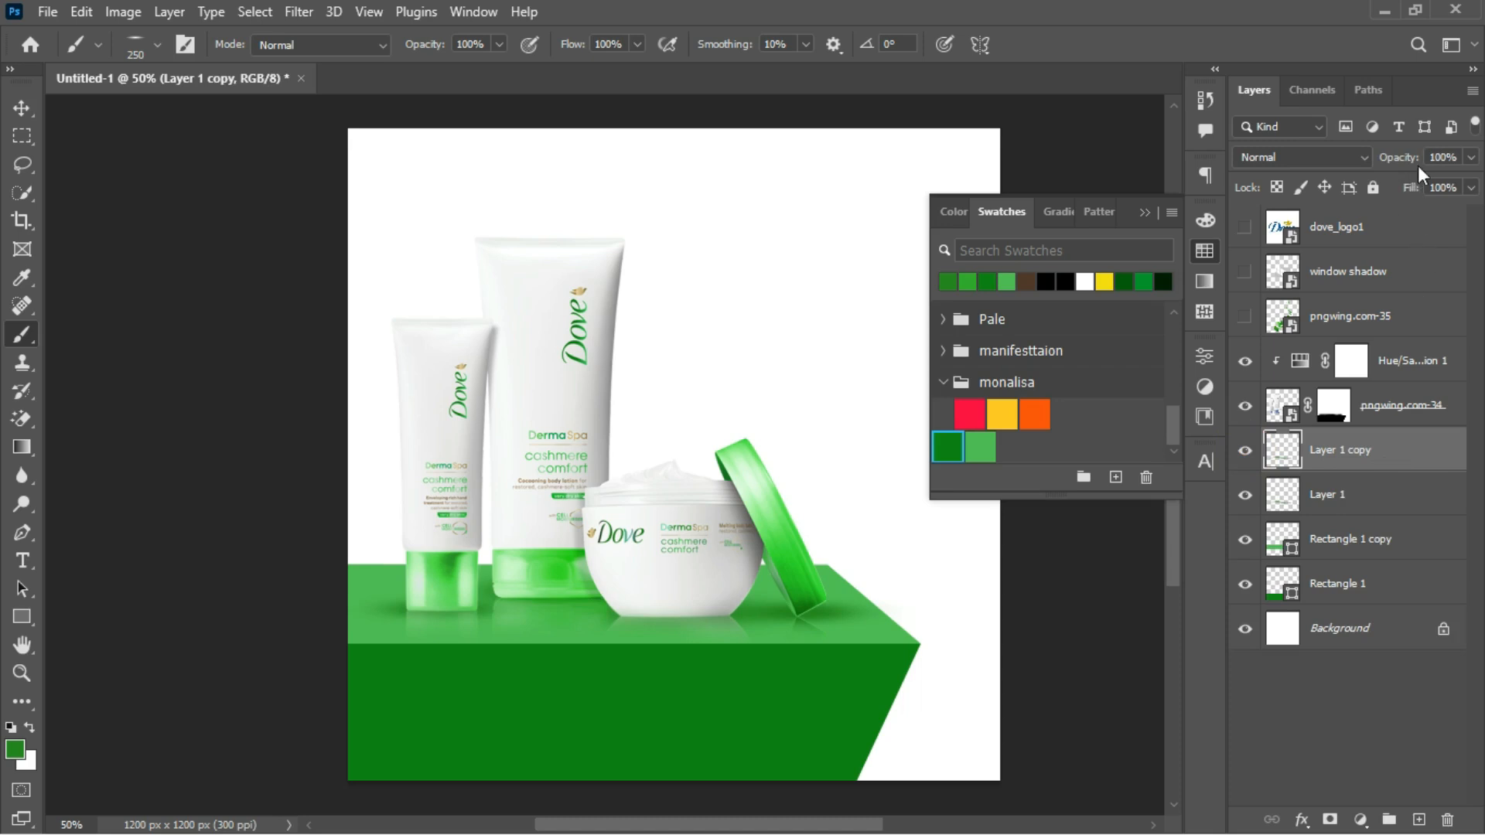
{"action": "left_click_drag", "start_coordinate": [1406, 155], "coordinate": [1383, 157]}
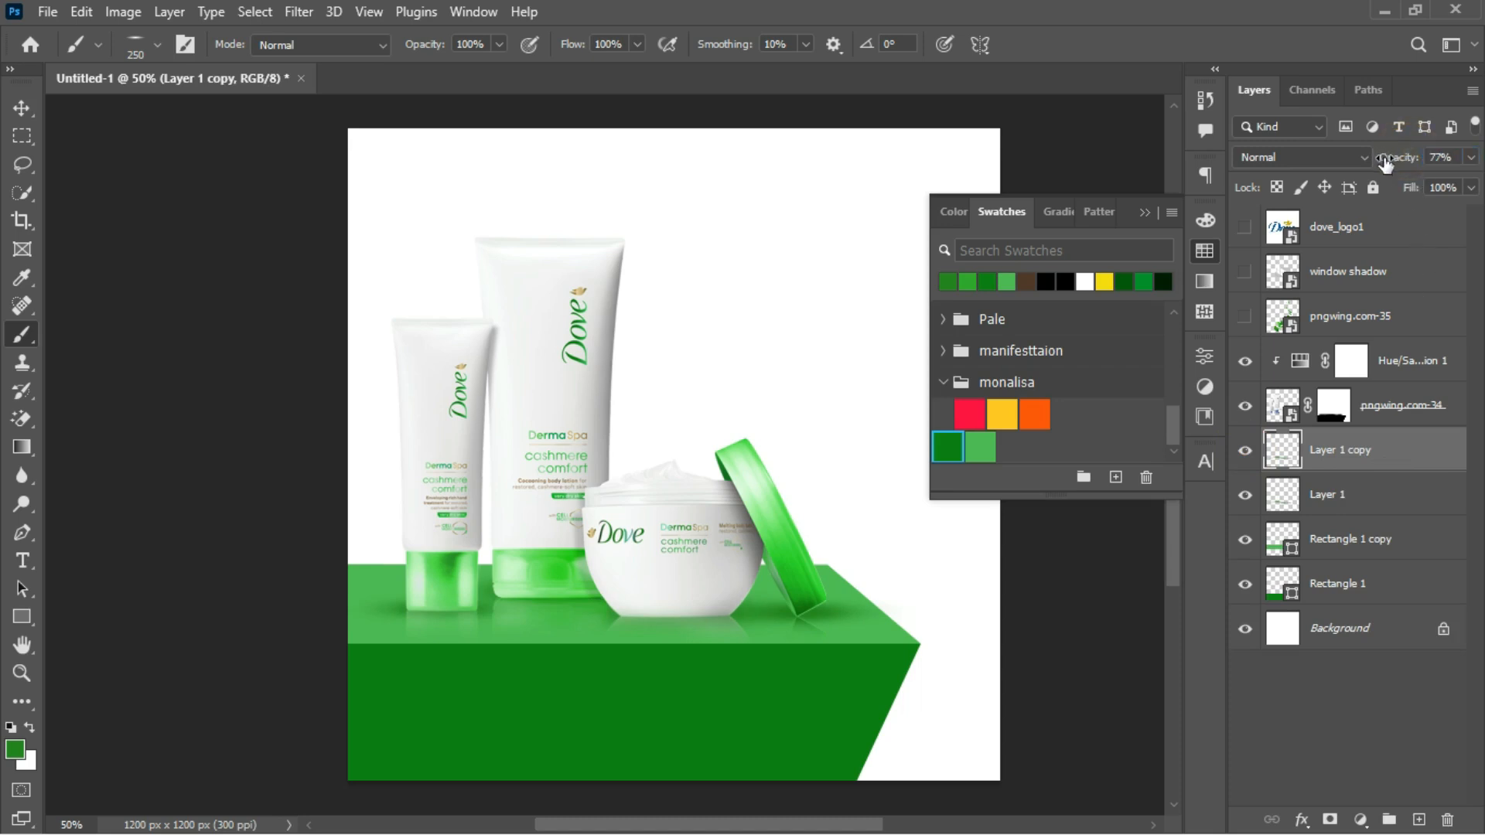
Step: Group both shadow layers and name the group SHADOW
{"action": "left_click", "coordinate": [1346, 499], "text": "shift"}
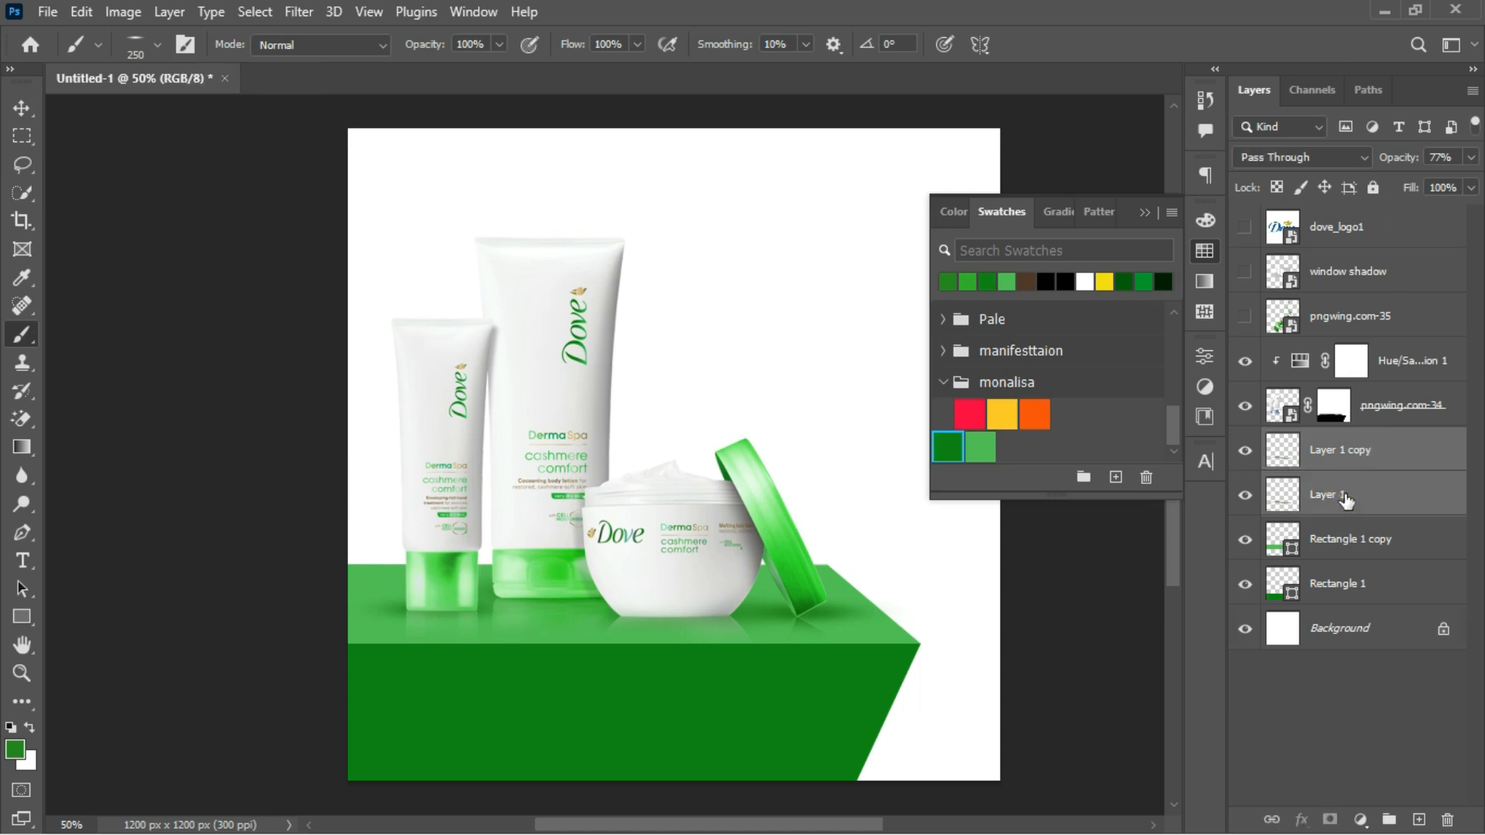
{"action": "key", "text": "ctrl+g"}
{"action": "double_click", "coordinate": [1324, 440]}
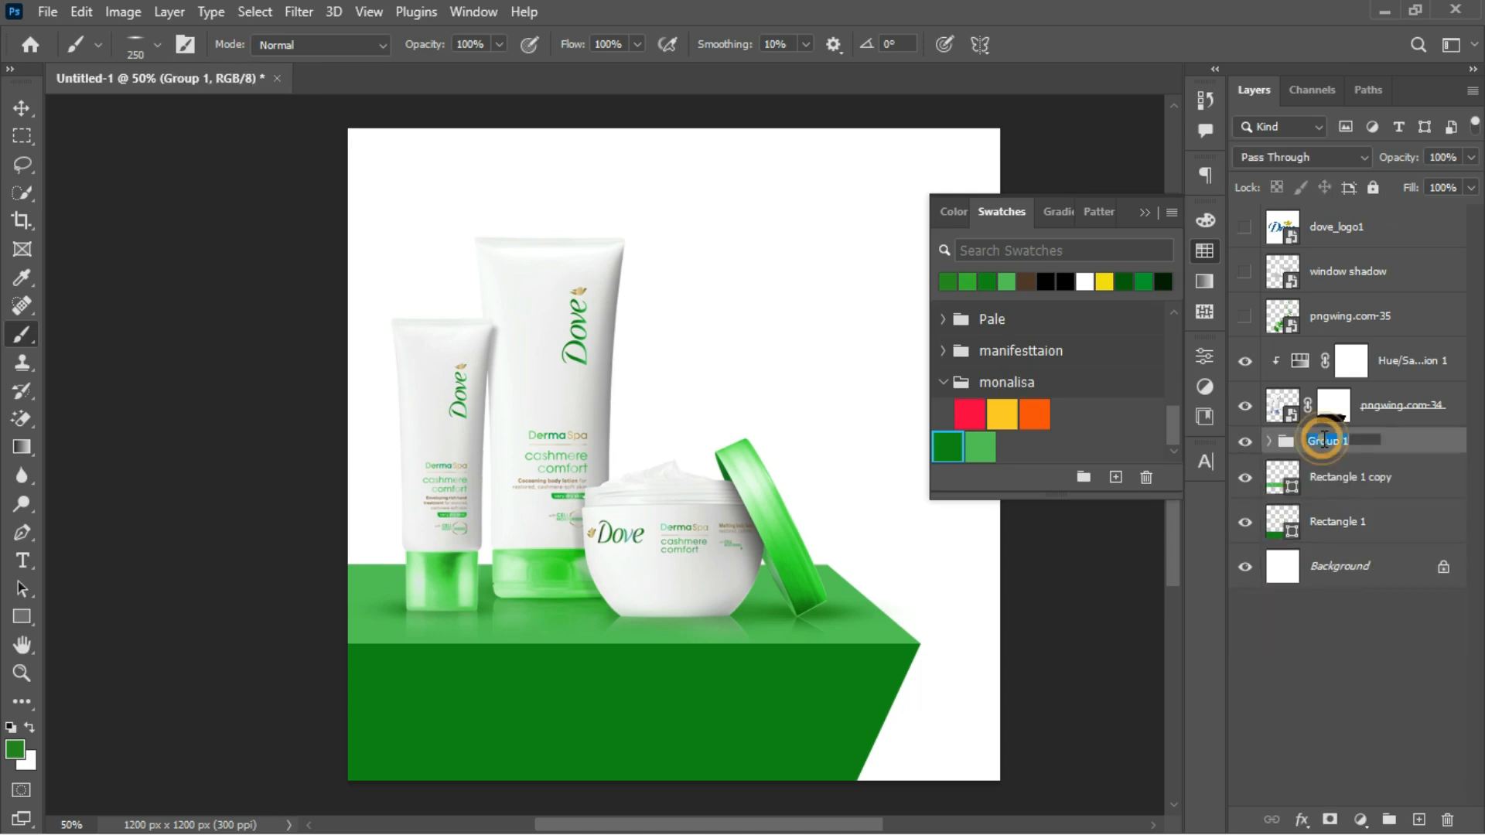
{"action": "type", "text": "S"}
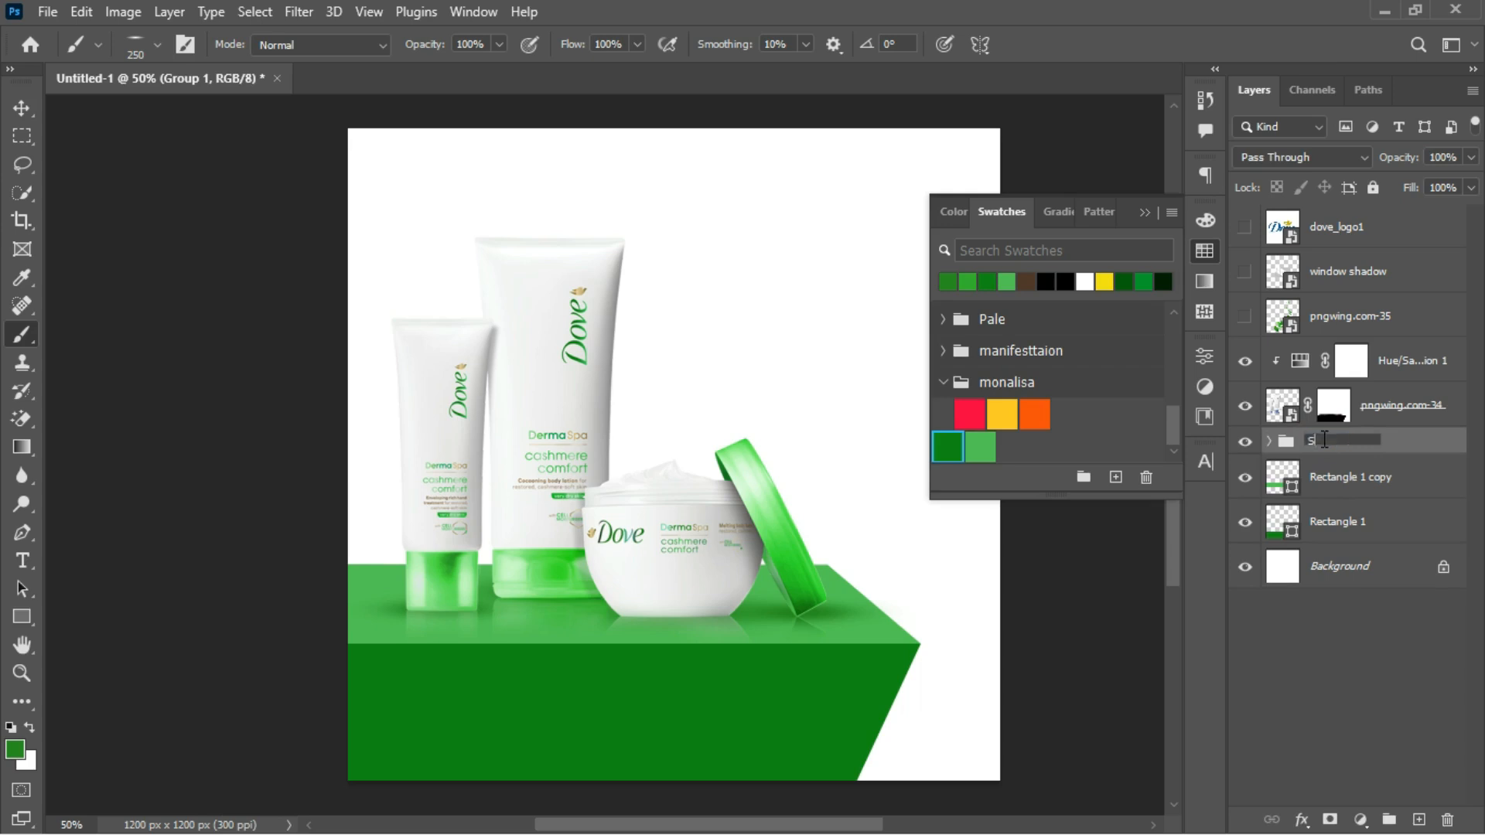
{"action": "type", "text": "HADOW"}
{"action": "key", "text": "Return"}
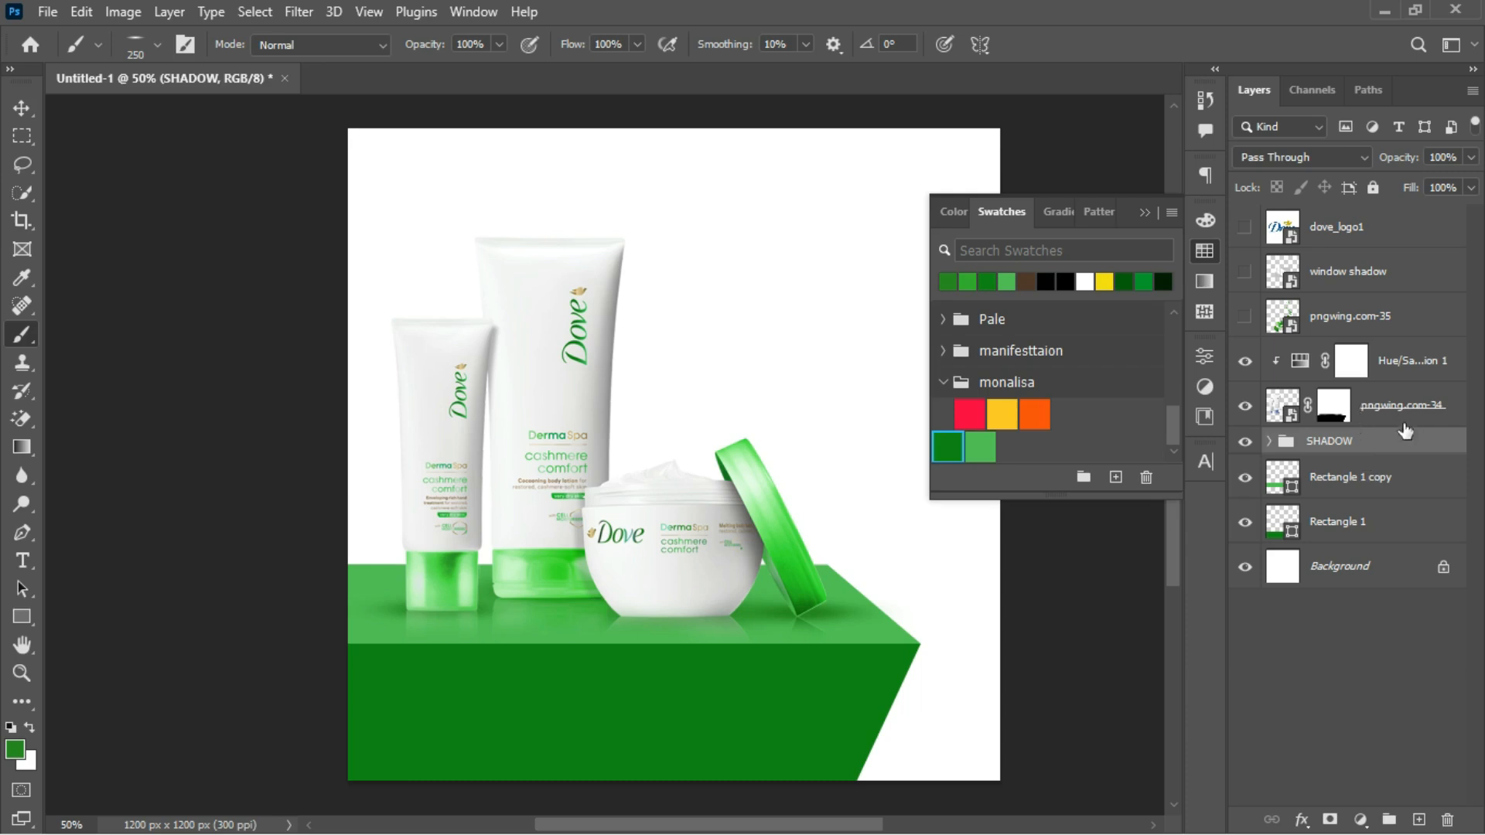
Step: Group the SHADOW group together with the two table rectangles and name the new group BG
{"action": "left_click", "coordinate": [1367, 523]}
{"action": "left_click", "coordinate": [1397, 419]}
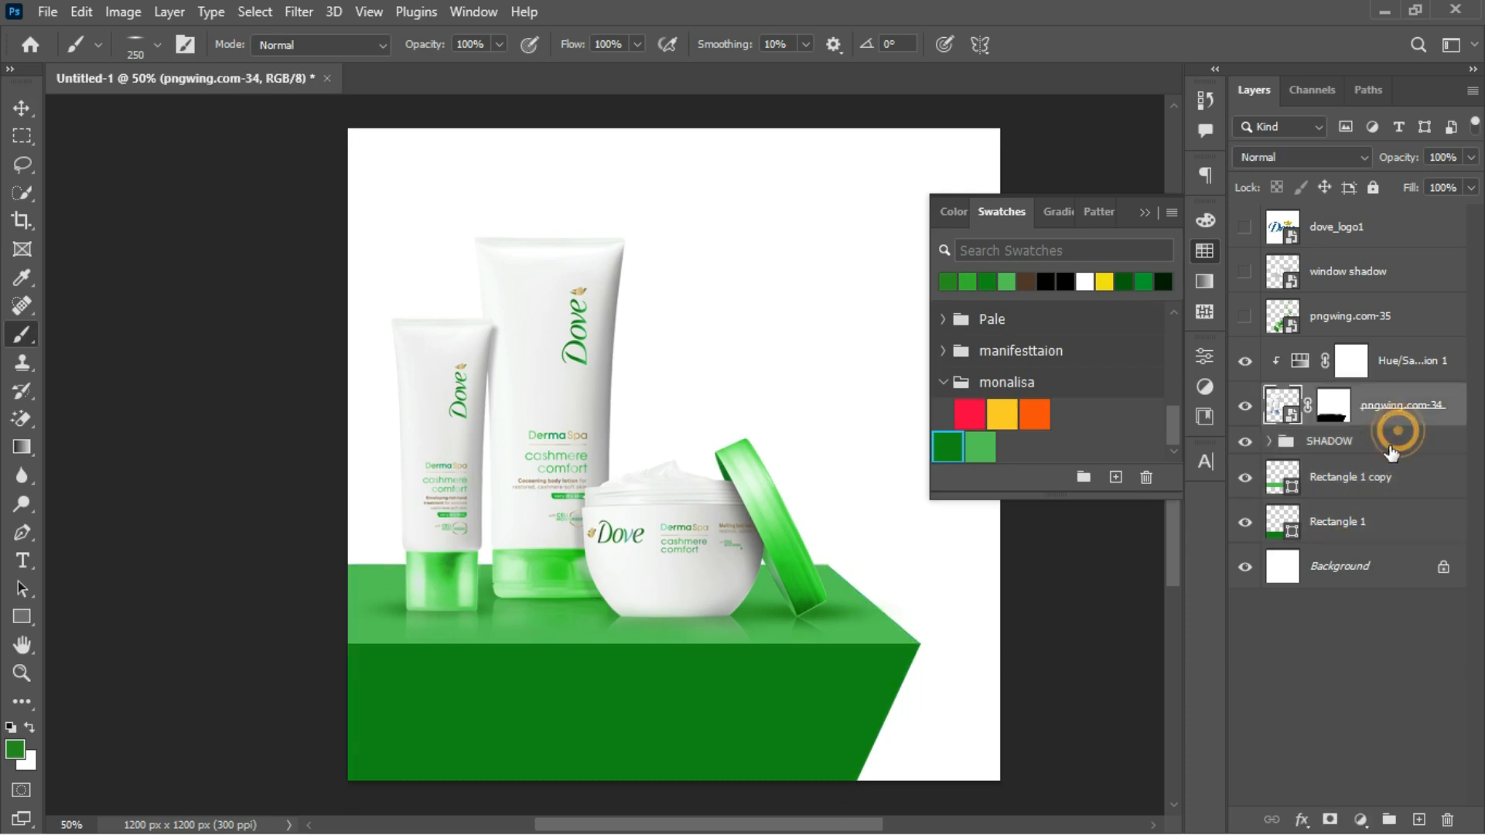
{"action": "left_click", "coordinate": [1383, 442]}
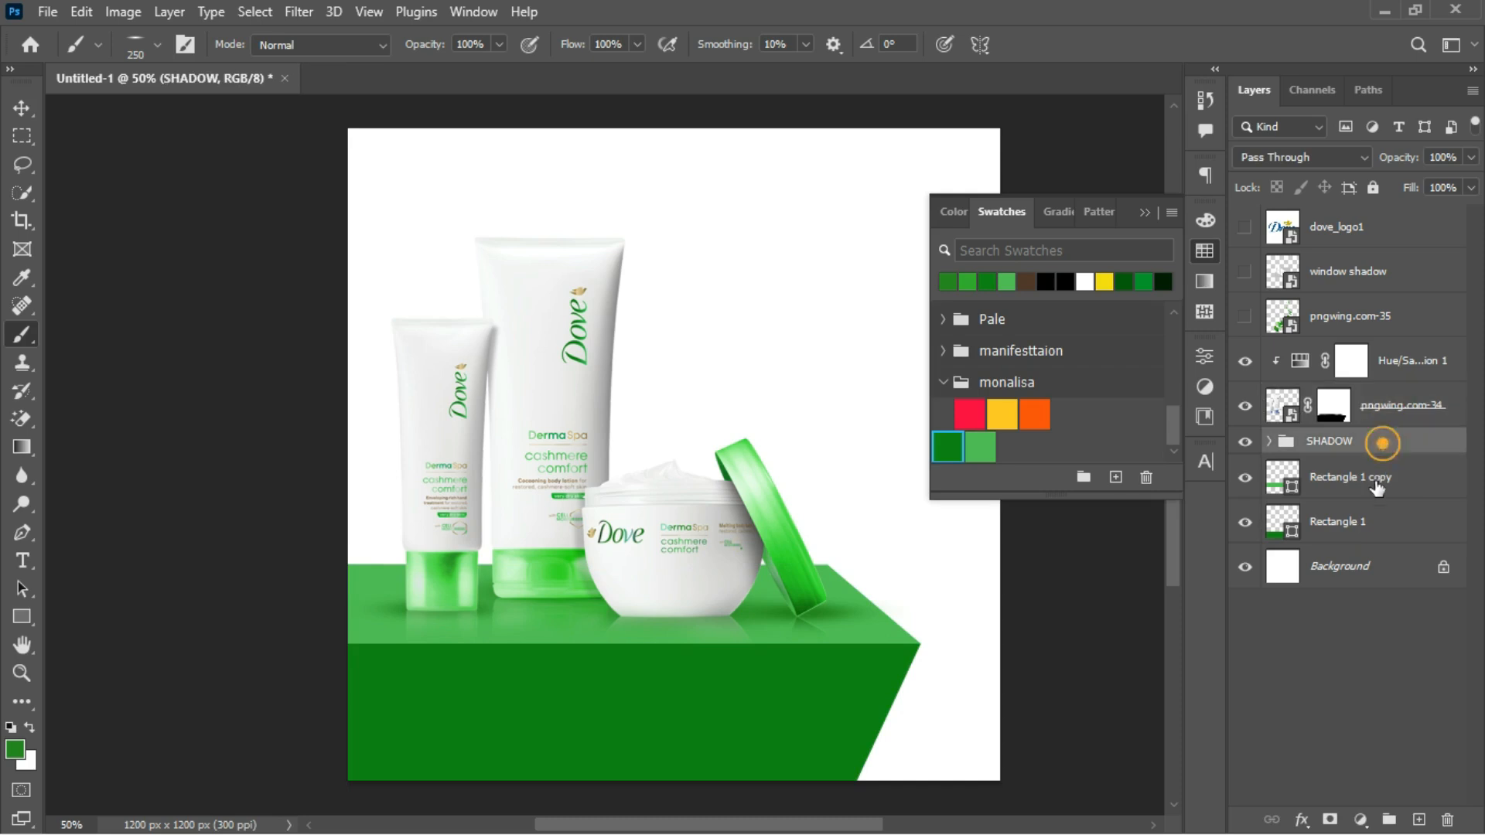
{"action": "left_click", "coordinate": [1361, 523], "text": "shift"}
{"action": "key", "text": "ctrl+g"}
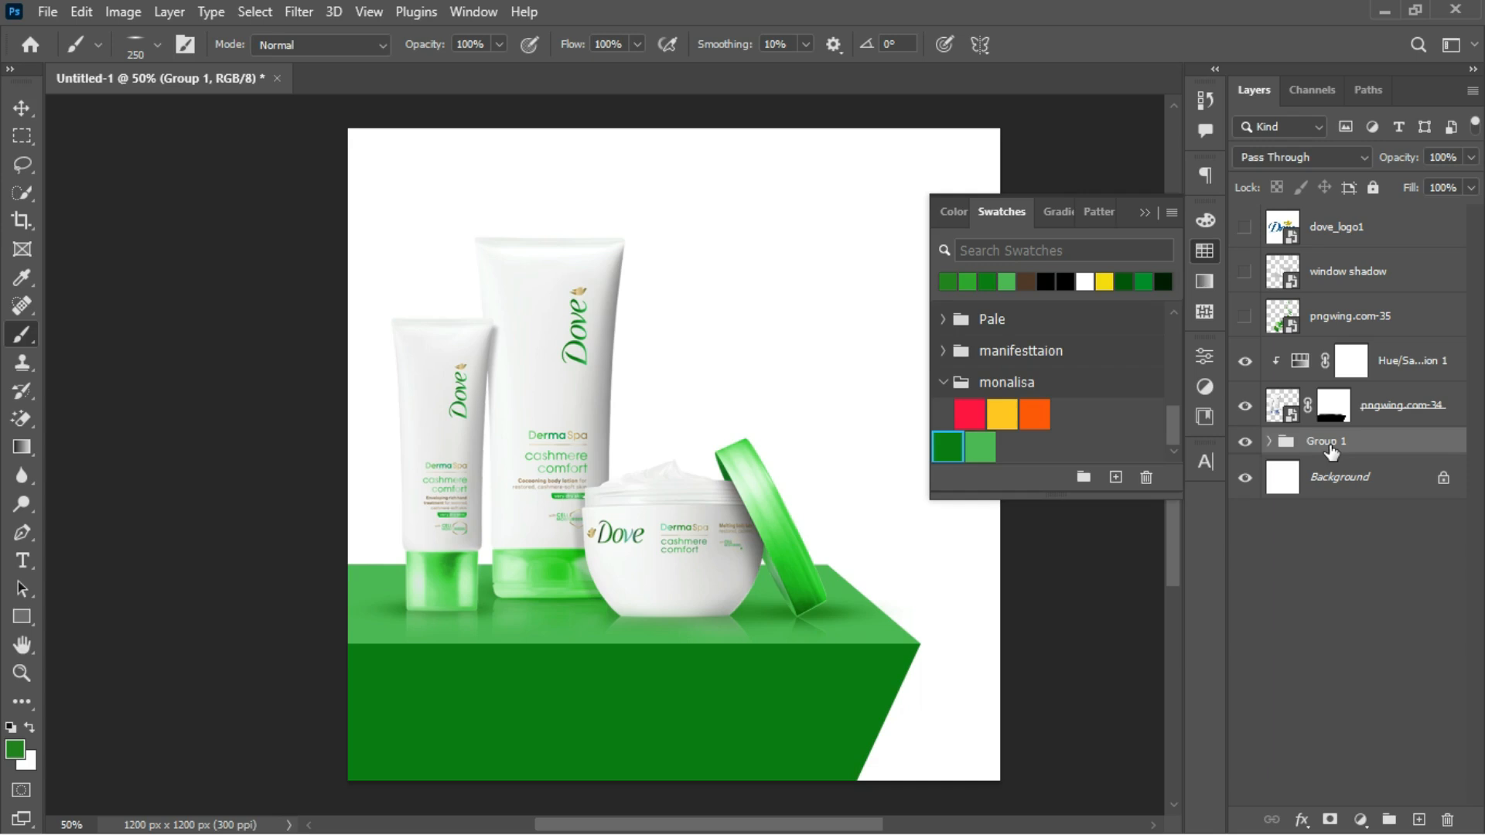
{"action": "type", "text": "BG"}
{"action": "key", "text": "Return"}
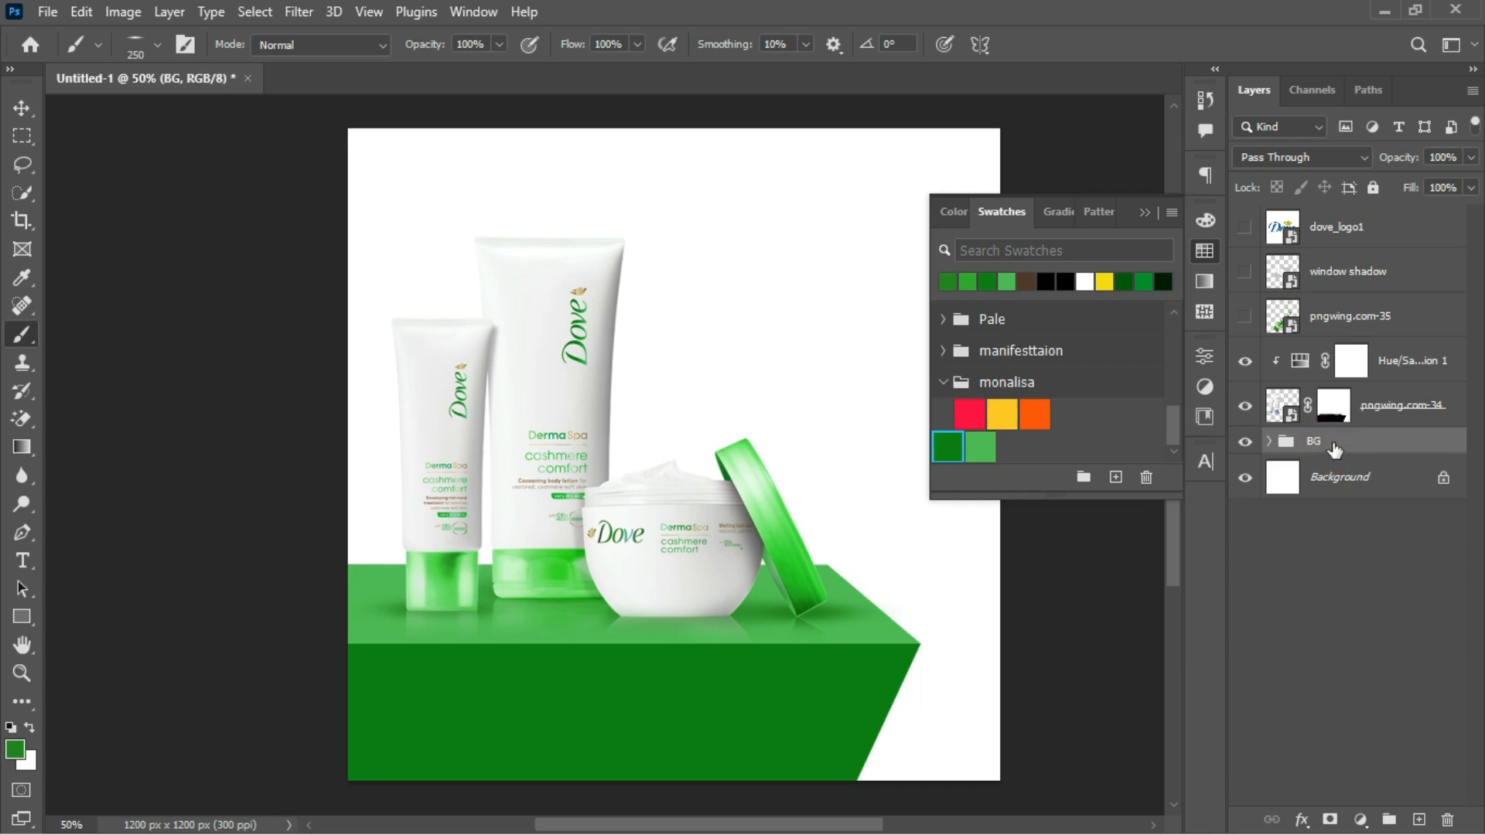
Step: Compare the products with and without the Hue/Saturation adjustment, and select that adjustment layer
{"action": "left_click", "coordinate": [1388, 414]}
{"action": "left_click", "coordinate": [1245, 361]}
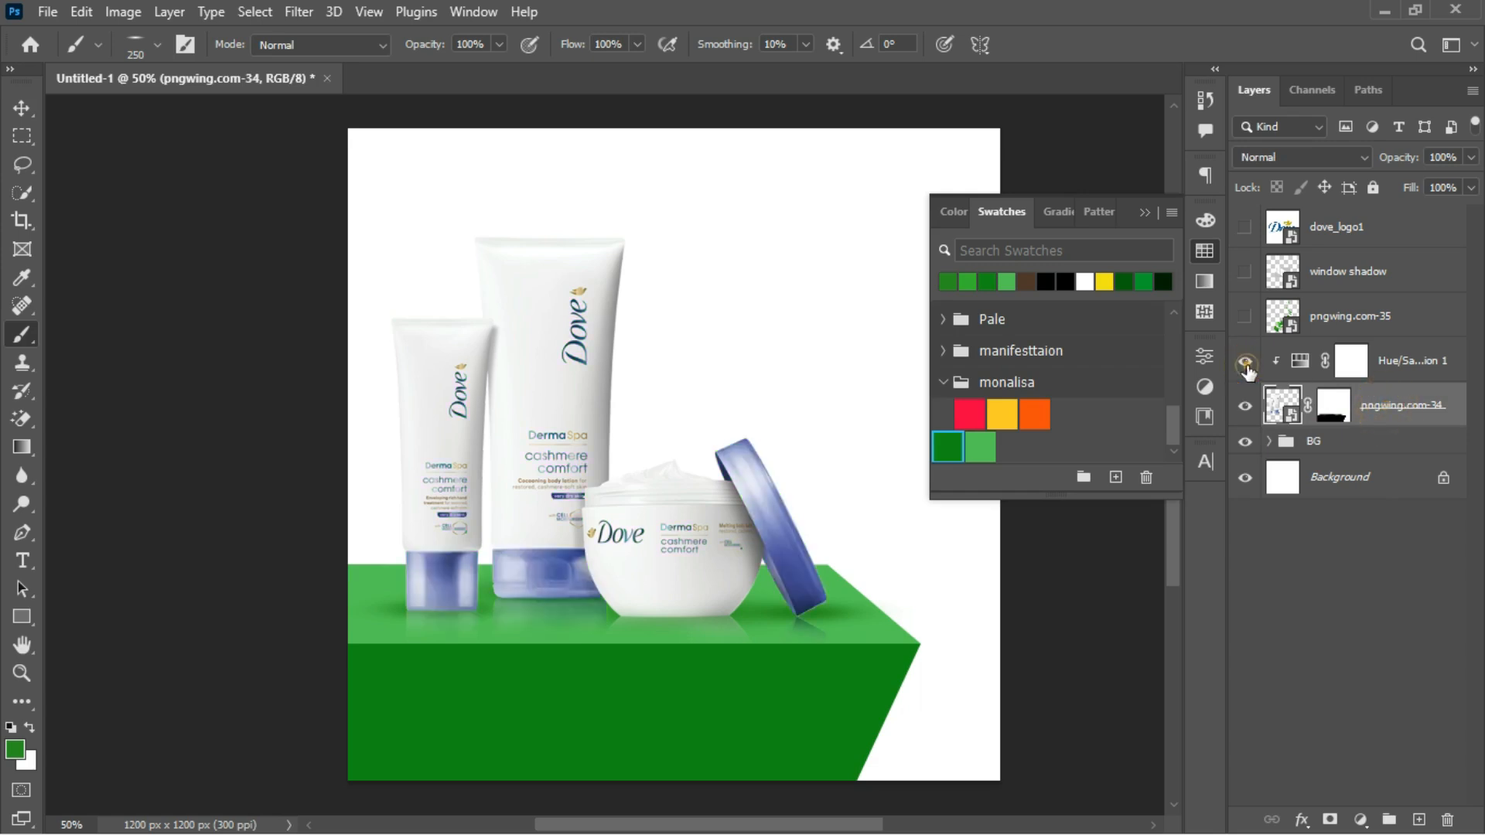
{"action": "left_click", "coordinate": [1245, 361]}
{"action": "left_click", "coordinate": [1299, 369]}
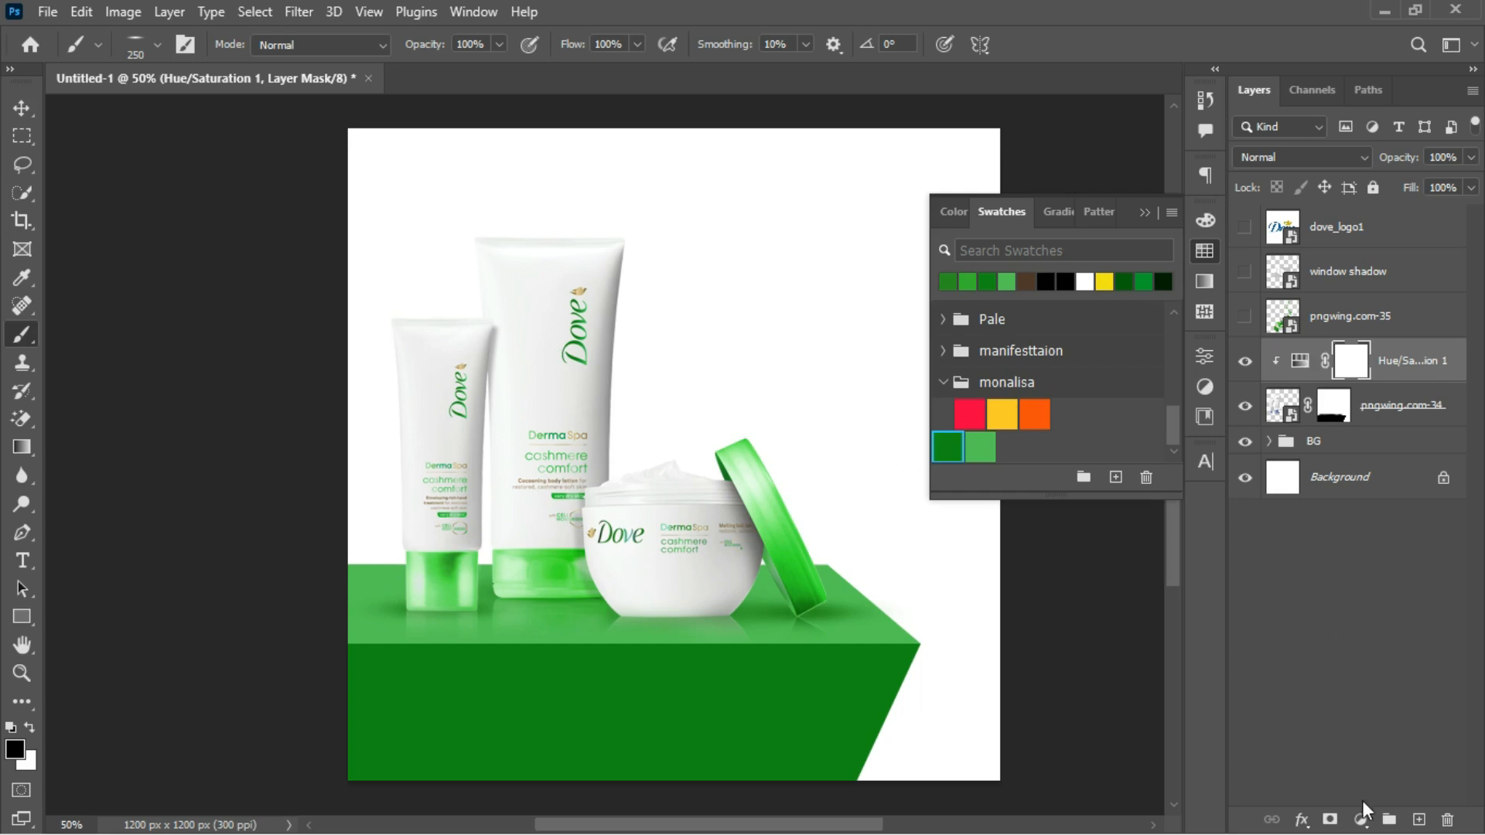
Step: Add a Curves adjustment clipped to the products, pull the lower part of the curve down to darken the shadows, and compare before and after
{"action": "left_click", "coordinate": [1299, 360]}
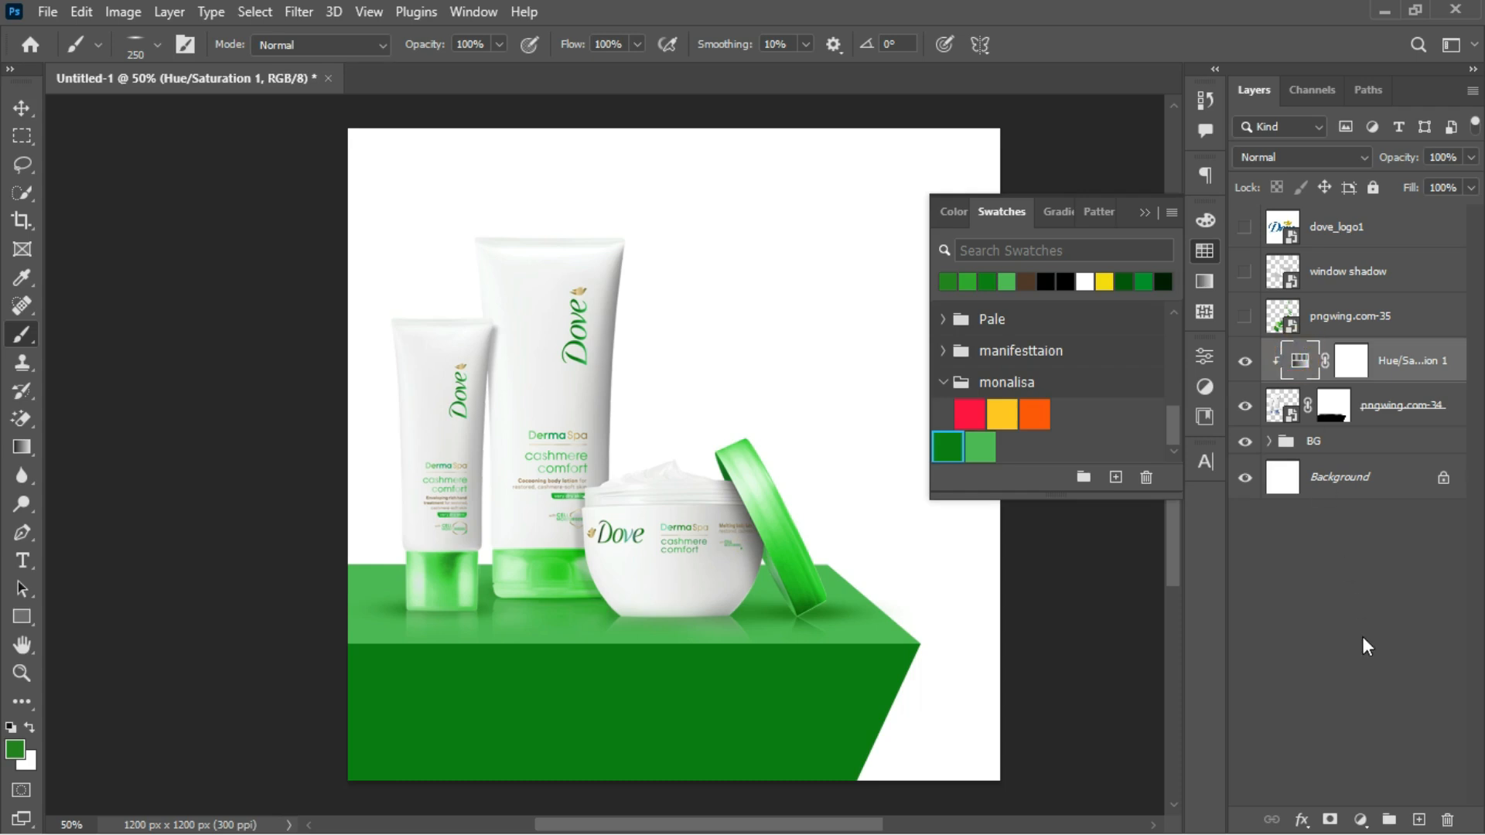
{"action": "left_click", "coordinate": [1361, 820]}
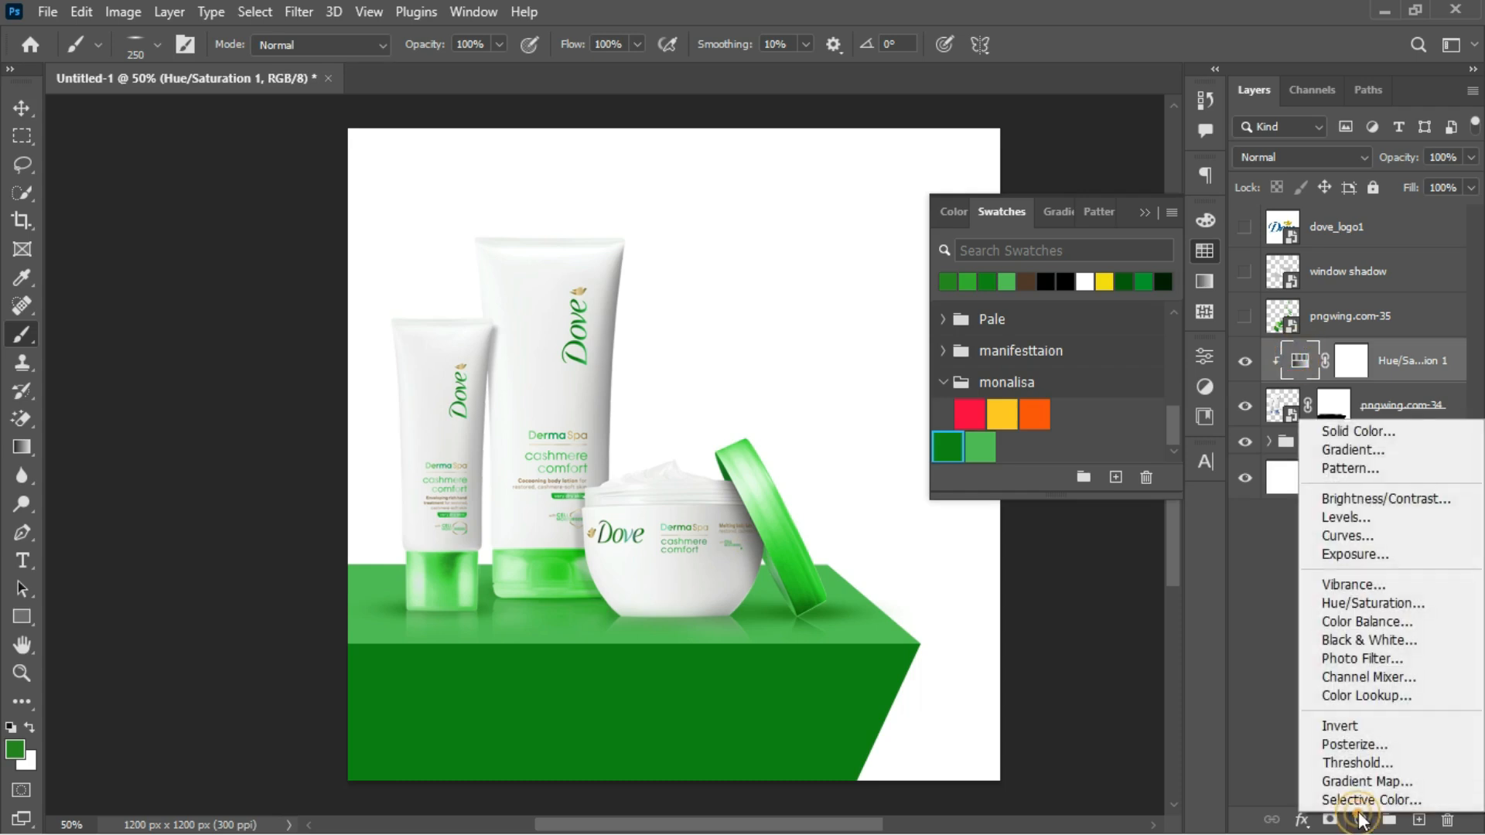
{"action": "left_click", "coordinate": [1361, 535]}
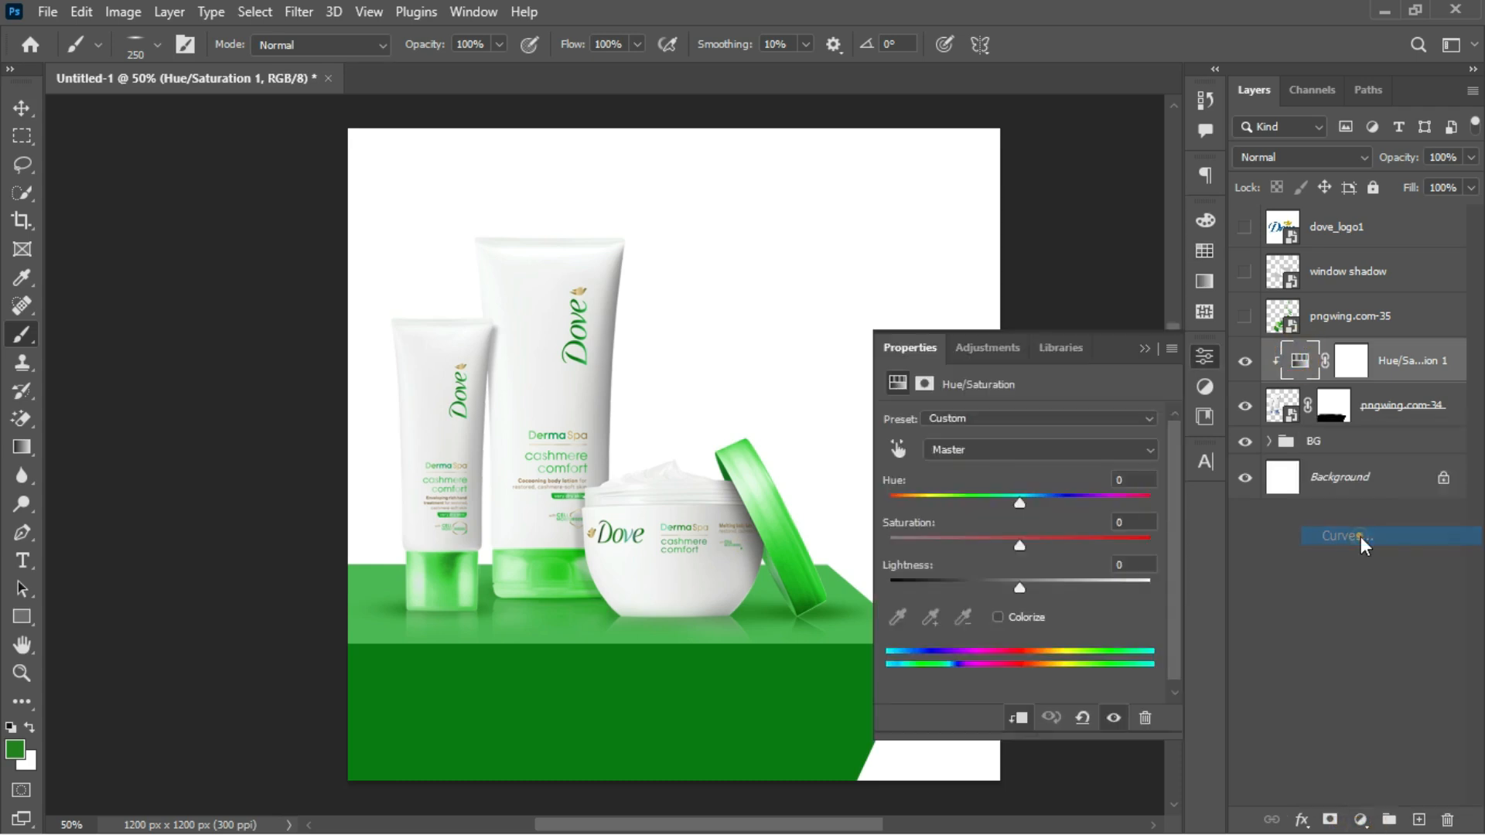
{"action": "left_click", "coordinate": [1019, 719]}
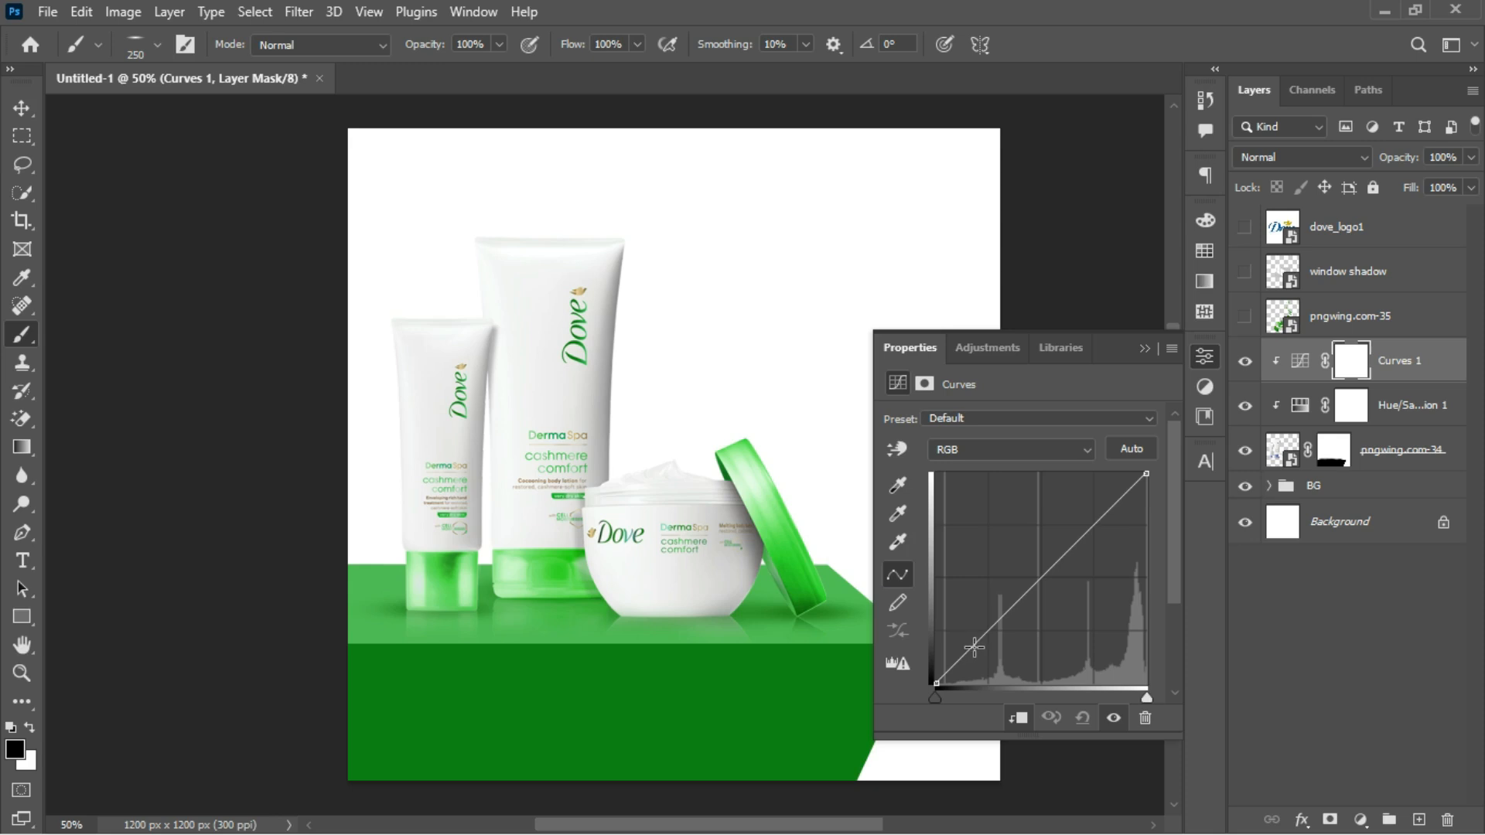
{"action": "left_click_drag", "start_coordinate": [972, 639], "coordinate": [988, 662]}
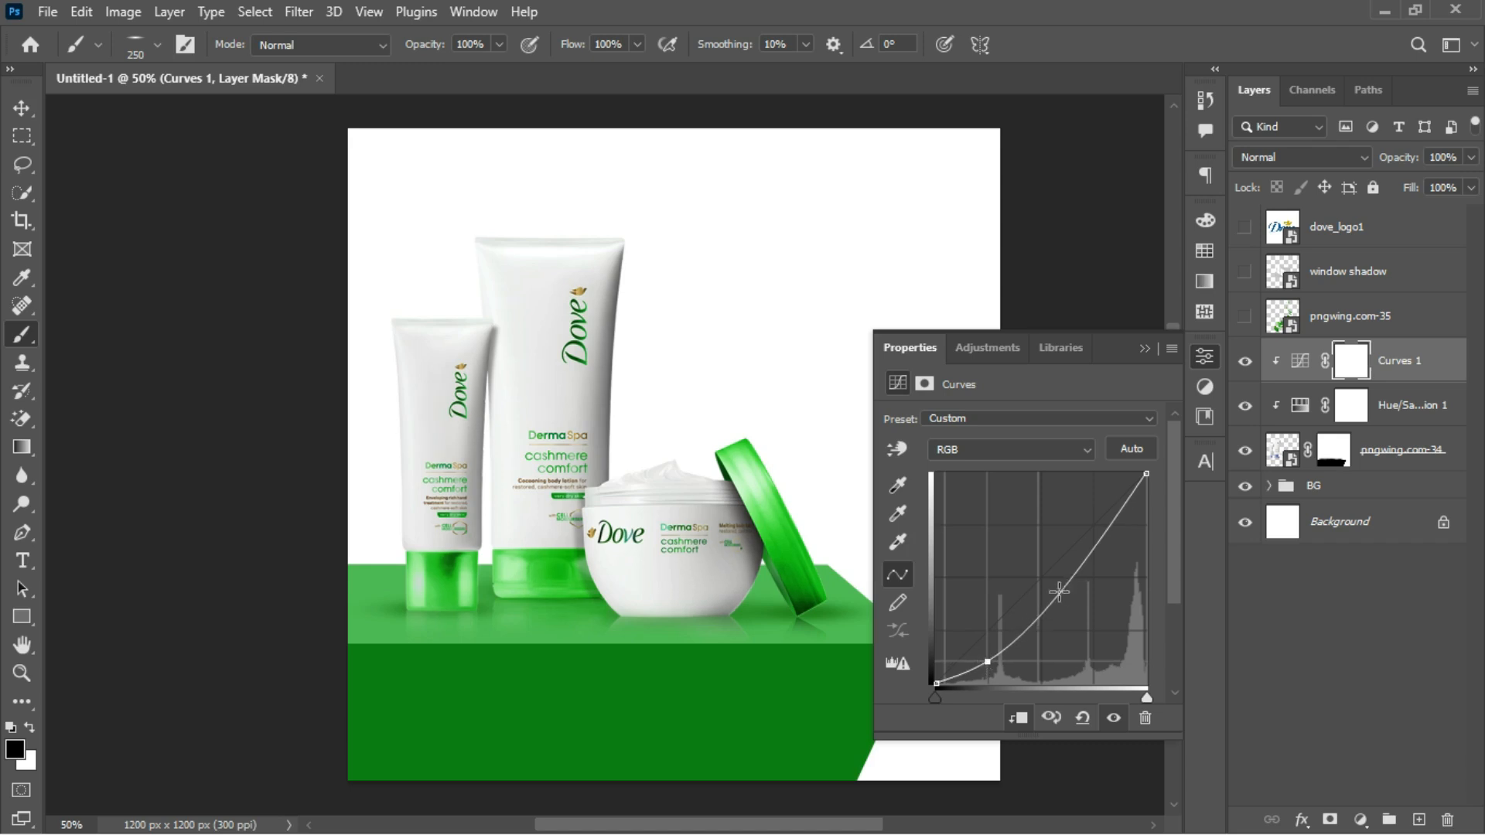
{"action": "left_click_drag", "start_coordinate": [988, 662], "coordinate": [994, 655]}
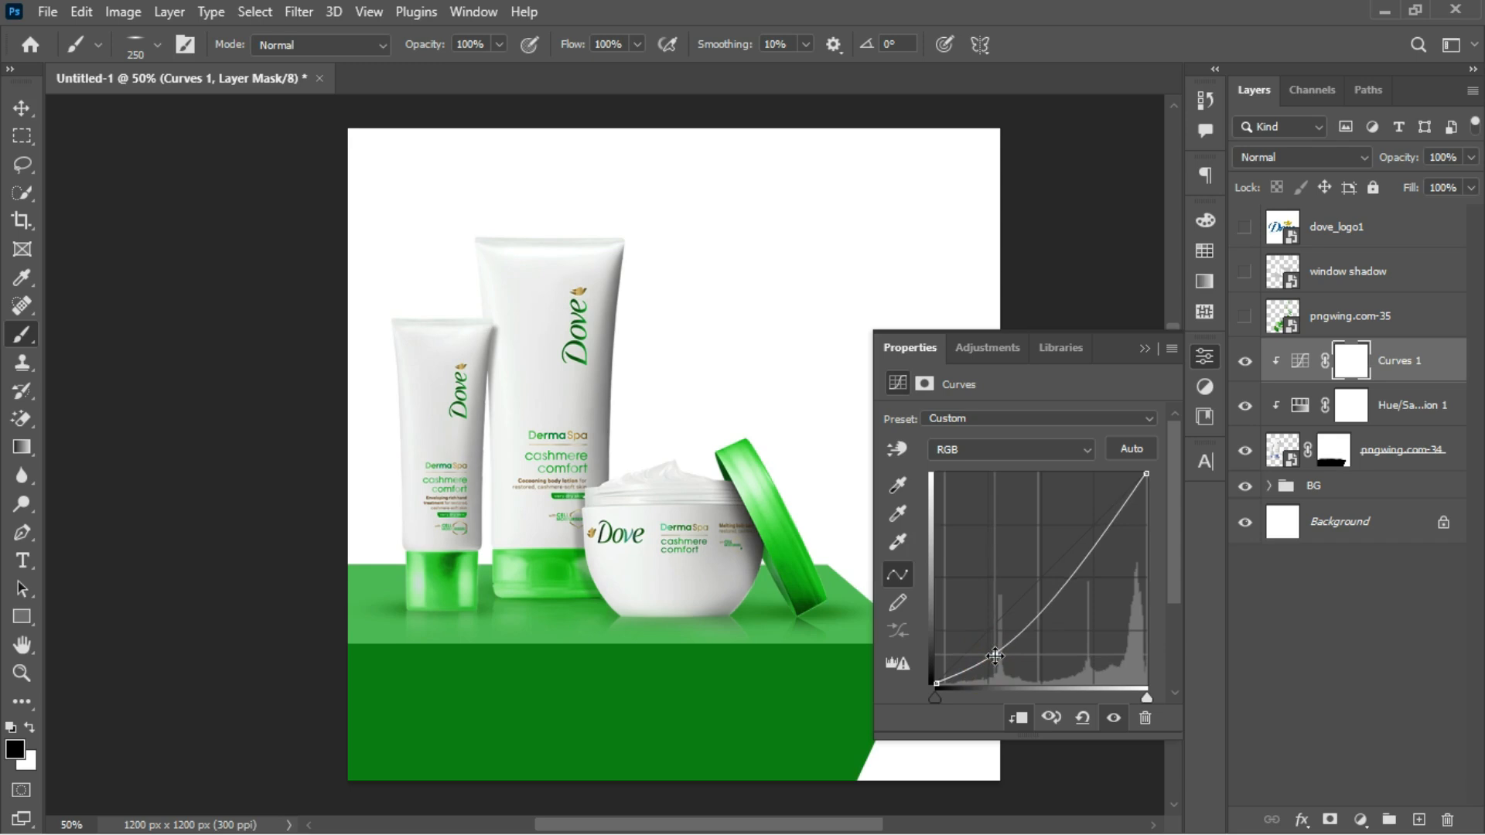
{"action": "left_click", "coordinate": [1145, 349]}
{"action": "left_click", "coordinate": [1246, 361]}
{"action": "left_click", "coordinate": [1246, 361]}
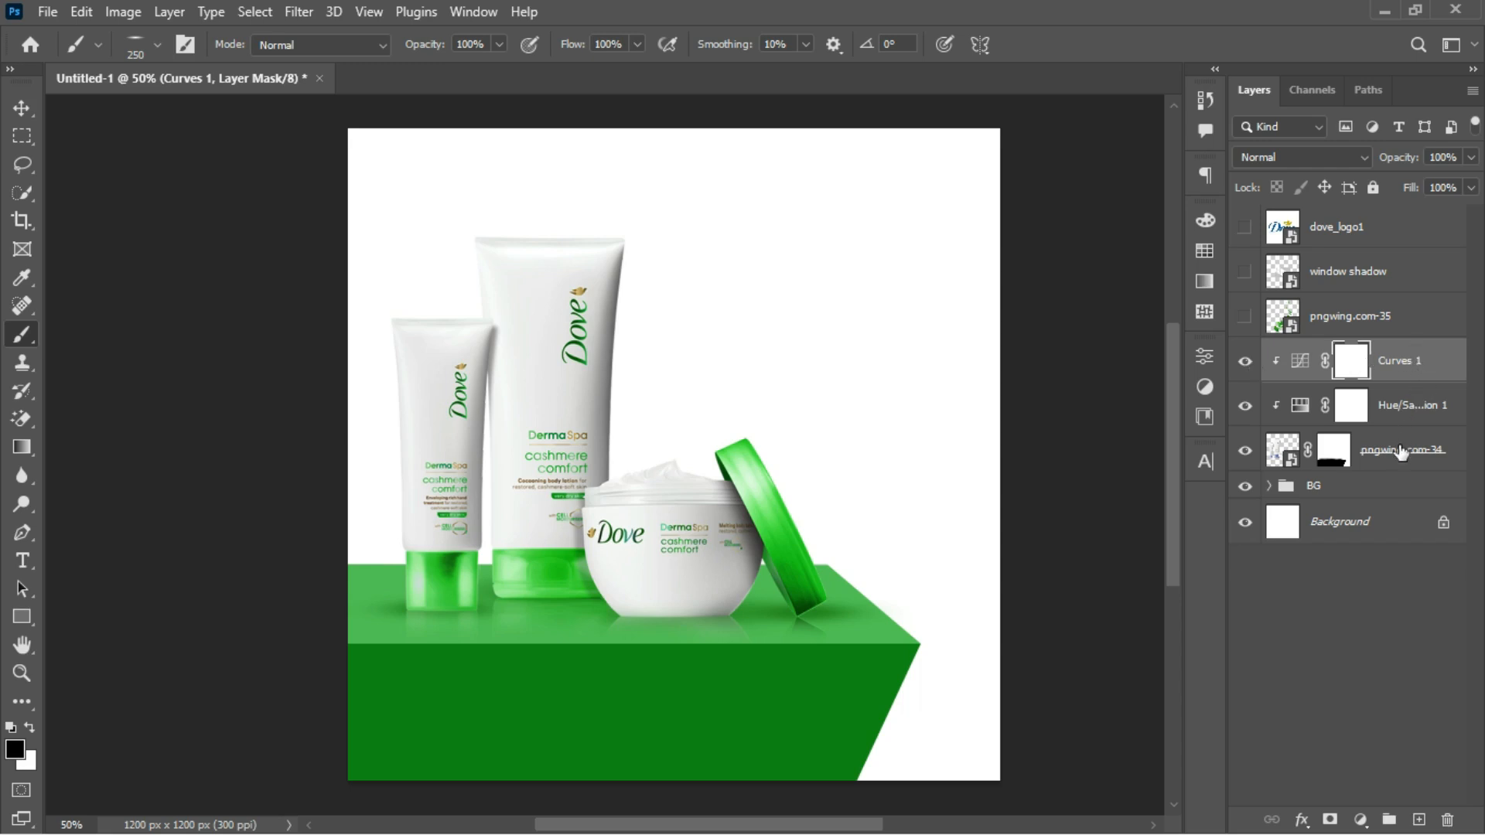
Step: Group the Curves, Hue/Saturation and pngwing.com-34 layers together and name the group PRODUCT
{"action": "left_click", "coordinate": [1299, 361]}
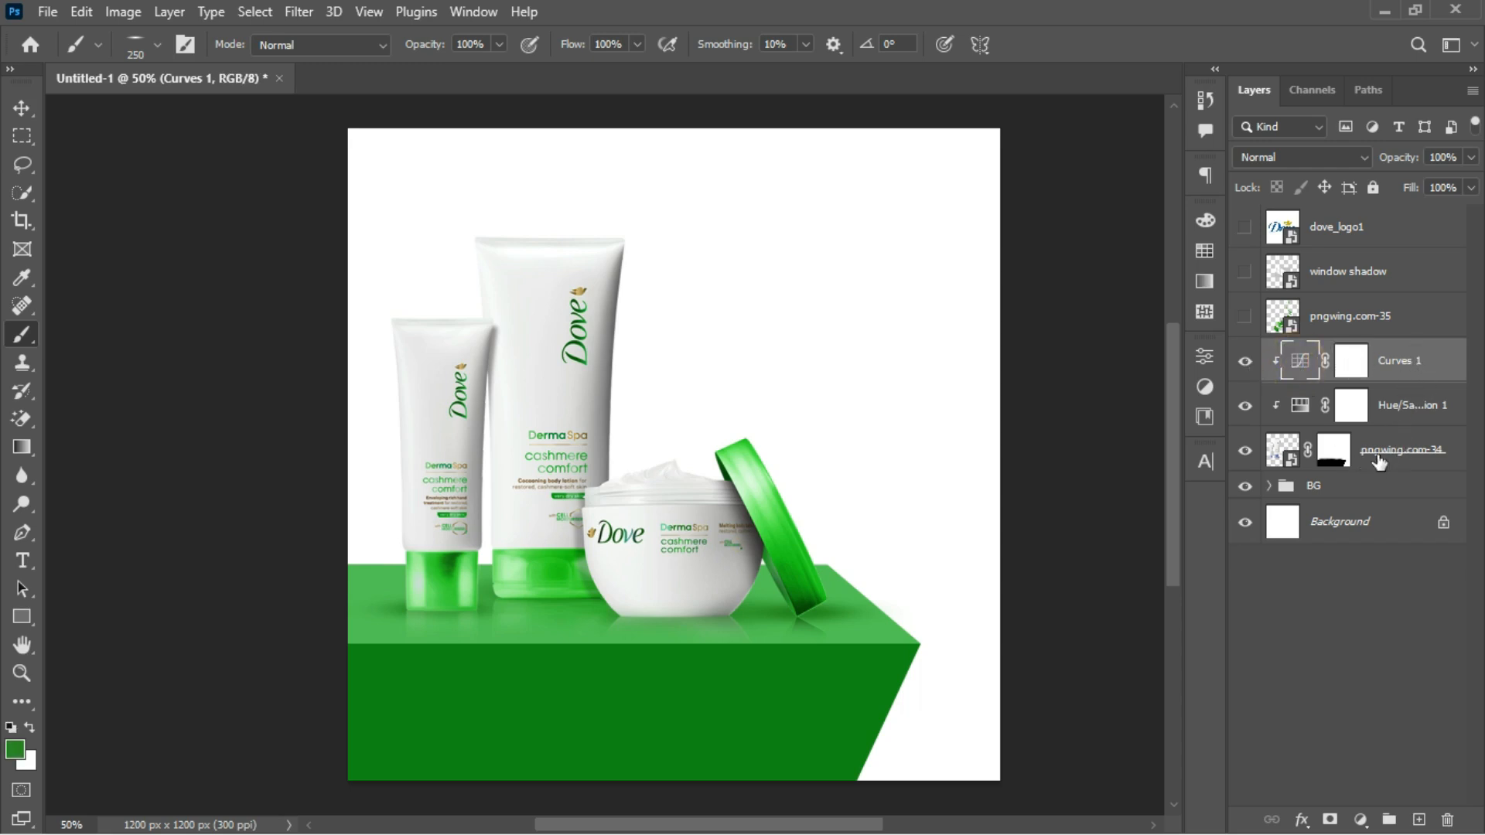
{"action": "left_click", "coordinate": [1378, 462], "text": "shift"}
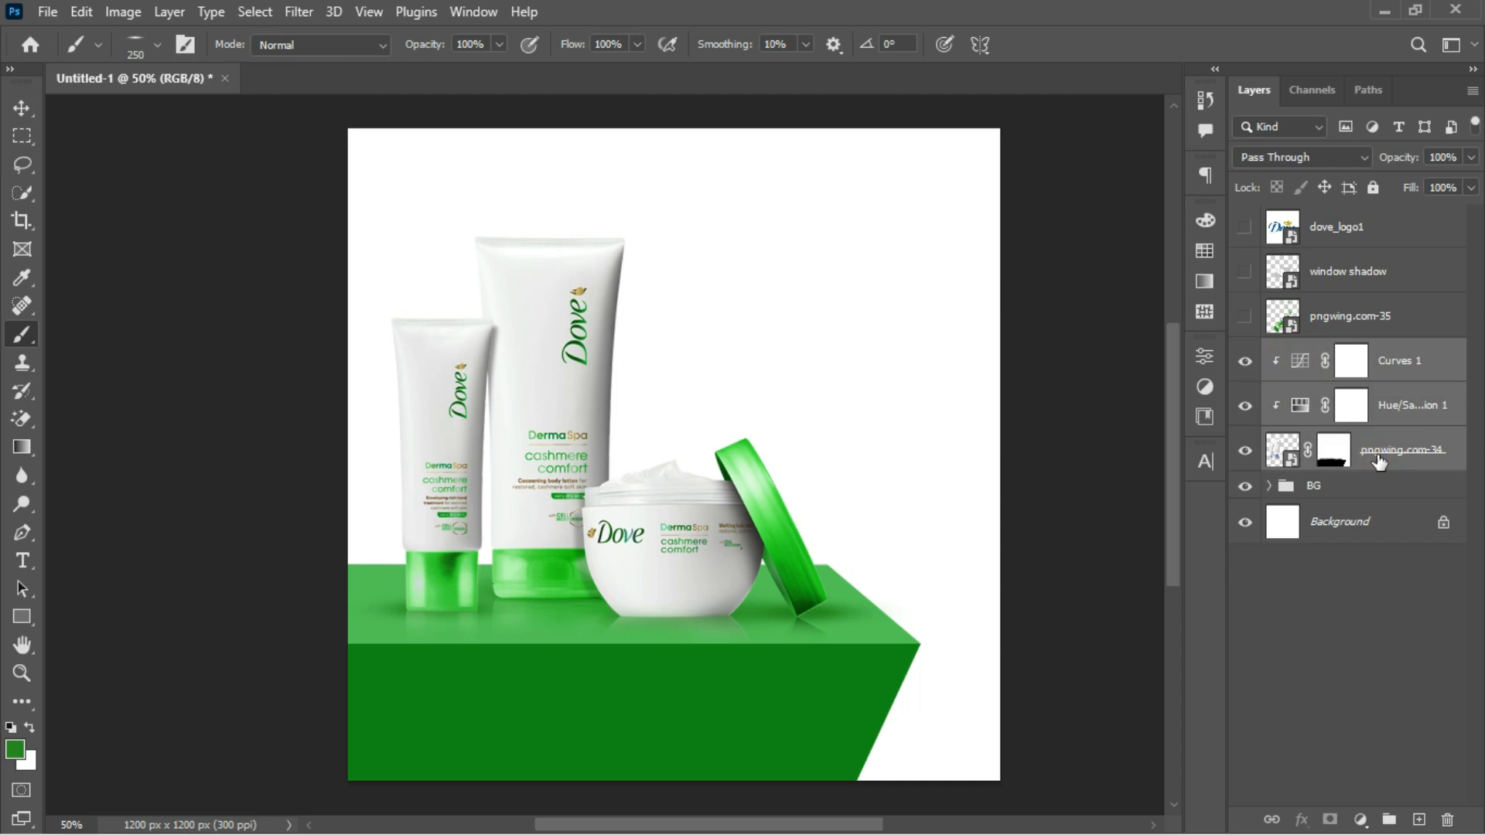
{"action": "key", "text": "ctrl+g"}
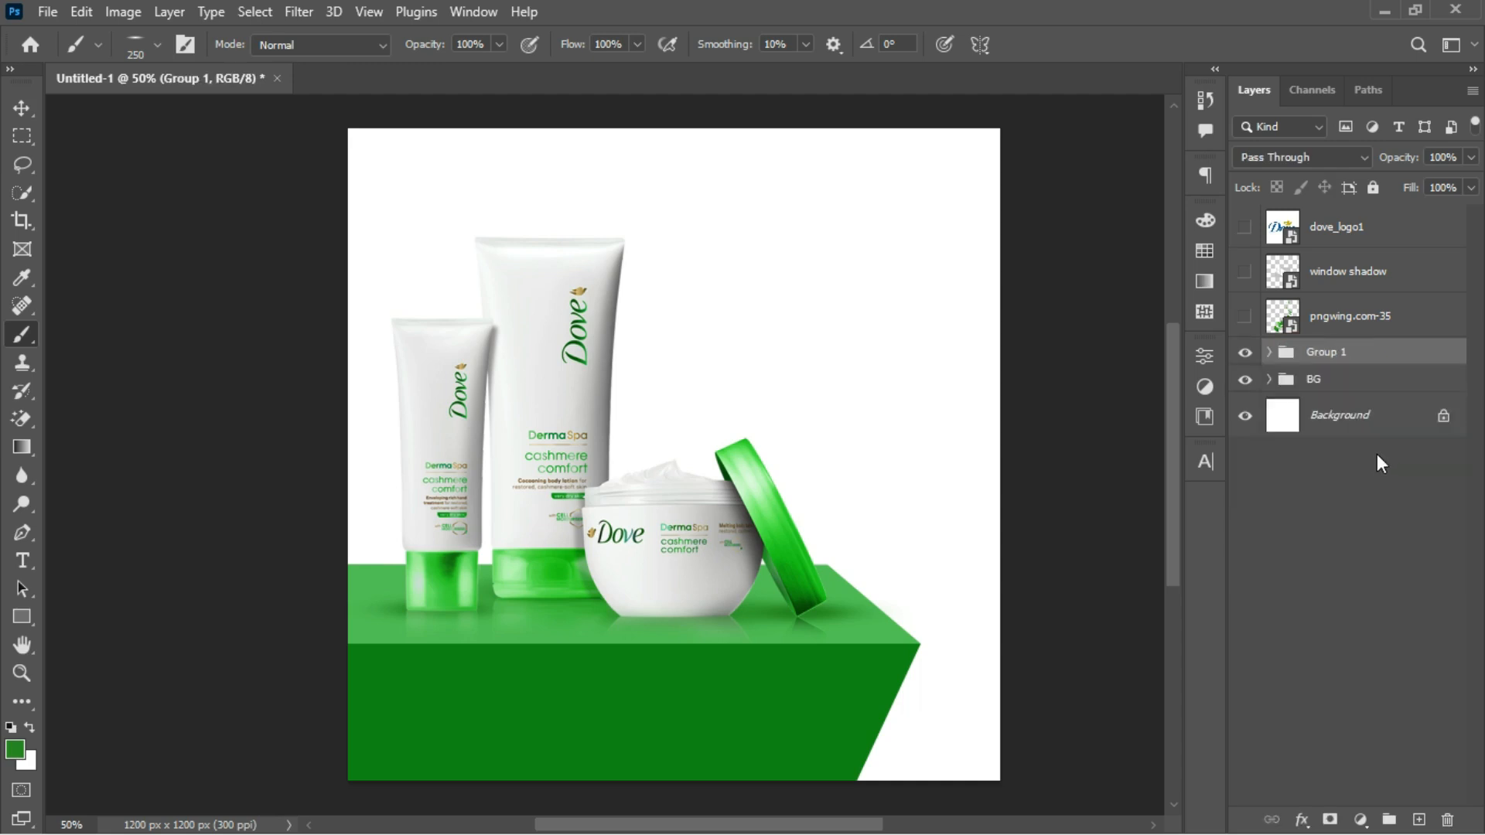
{"action": "double_click", "coordinate": [1328, 351]}
{"action": "type", "text": "PRODUCT"}
{"action": "key", "text": "Return"}
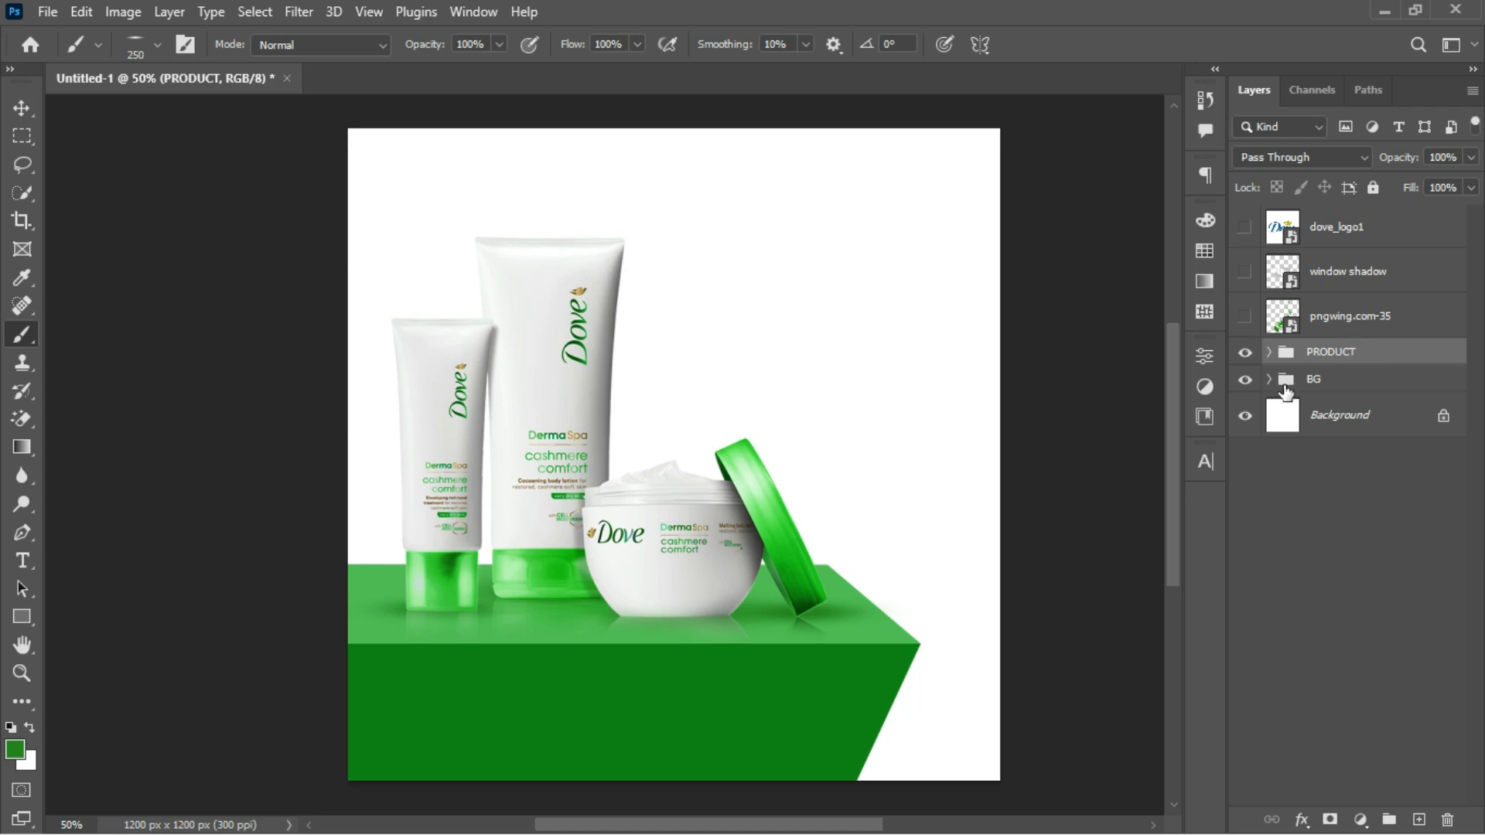
Step: Show the pngwing.com-35 leaves, rotate them to about -50.5° and place them along the canvas's upper right edge
{"action": "left_click", "coordinate": [1245, 318]}
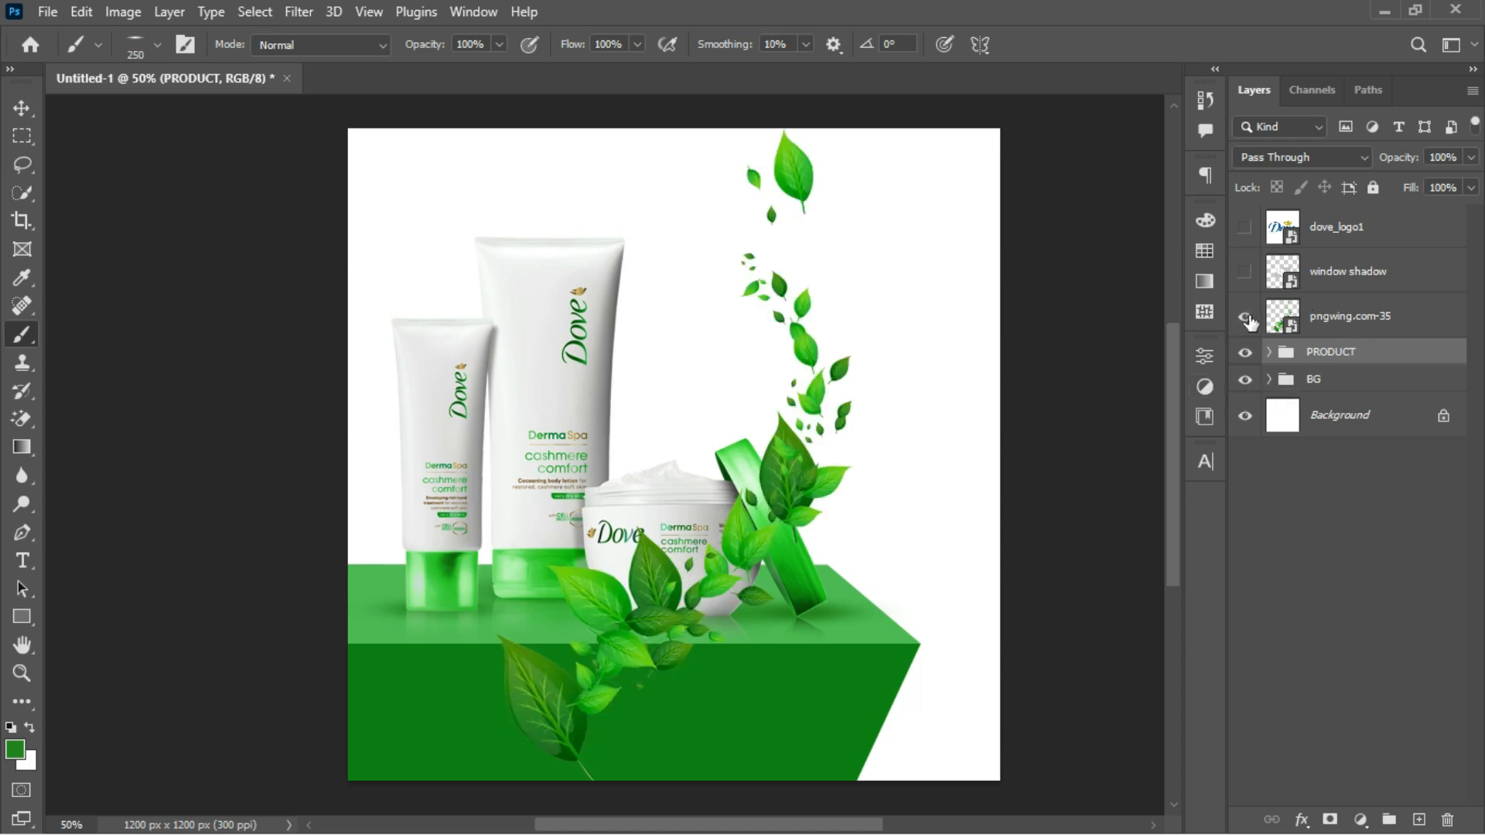
{"action": "left_click", "coordinate": [1363, 317]}
{"action": "key", "text": "ctrl+t"}
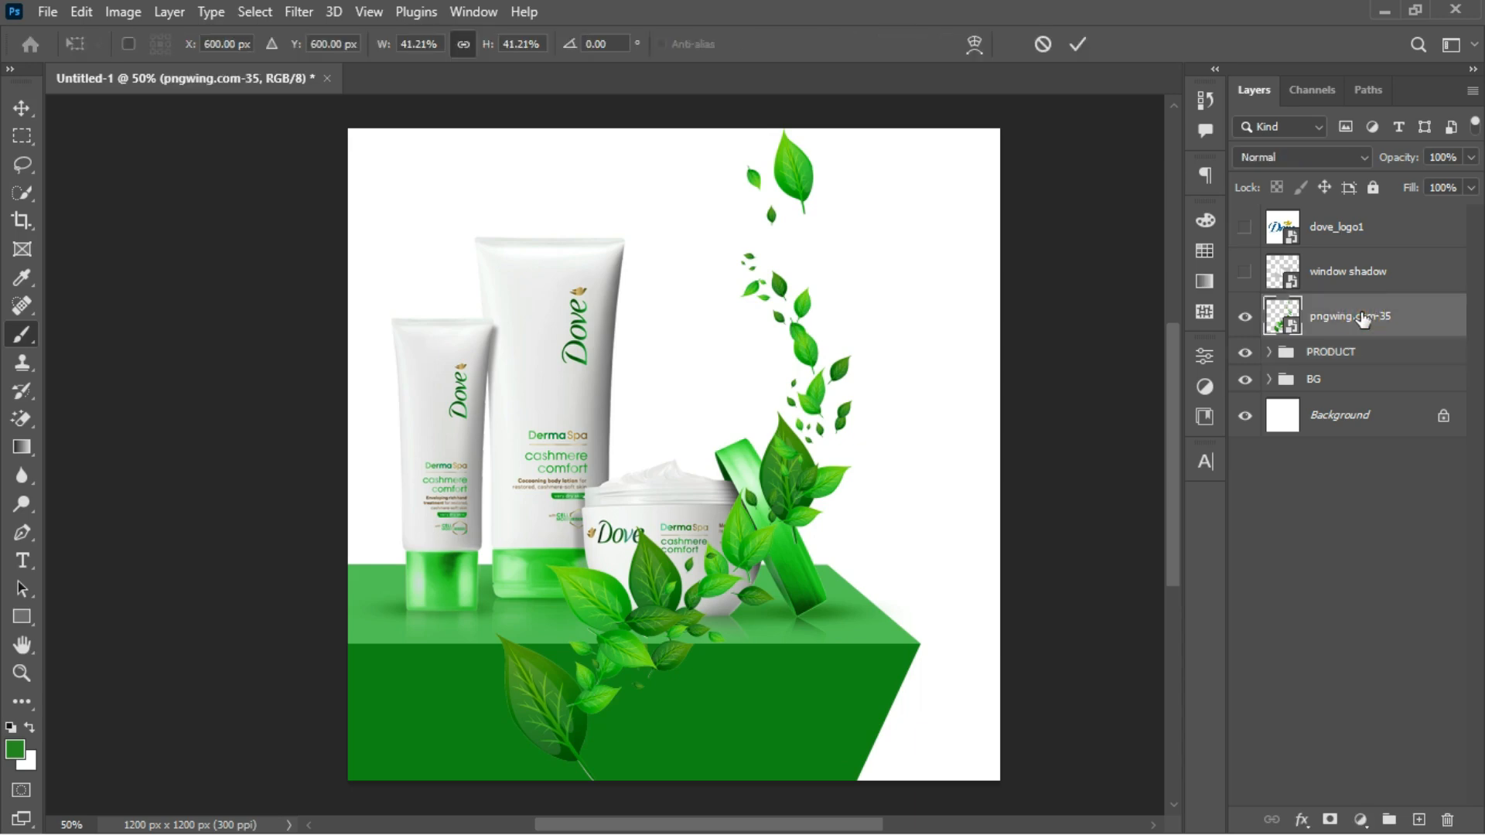
{"action": "left_click_drag", "start_coordinate": [897, 453], "coordinate": [851, 365]}
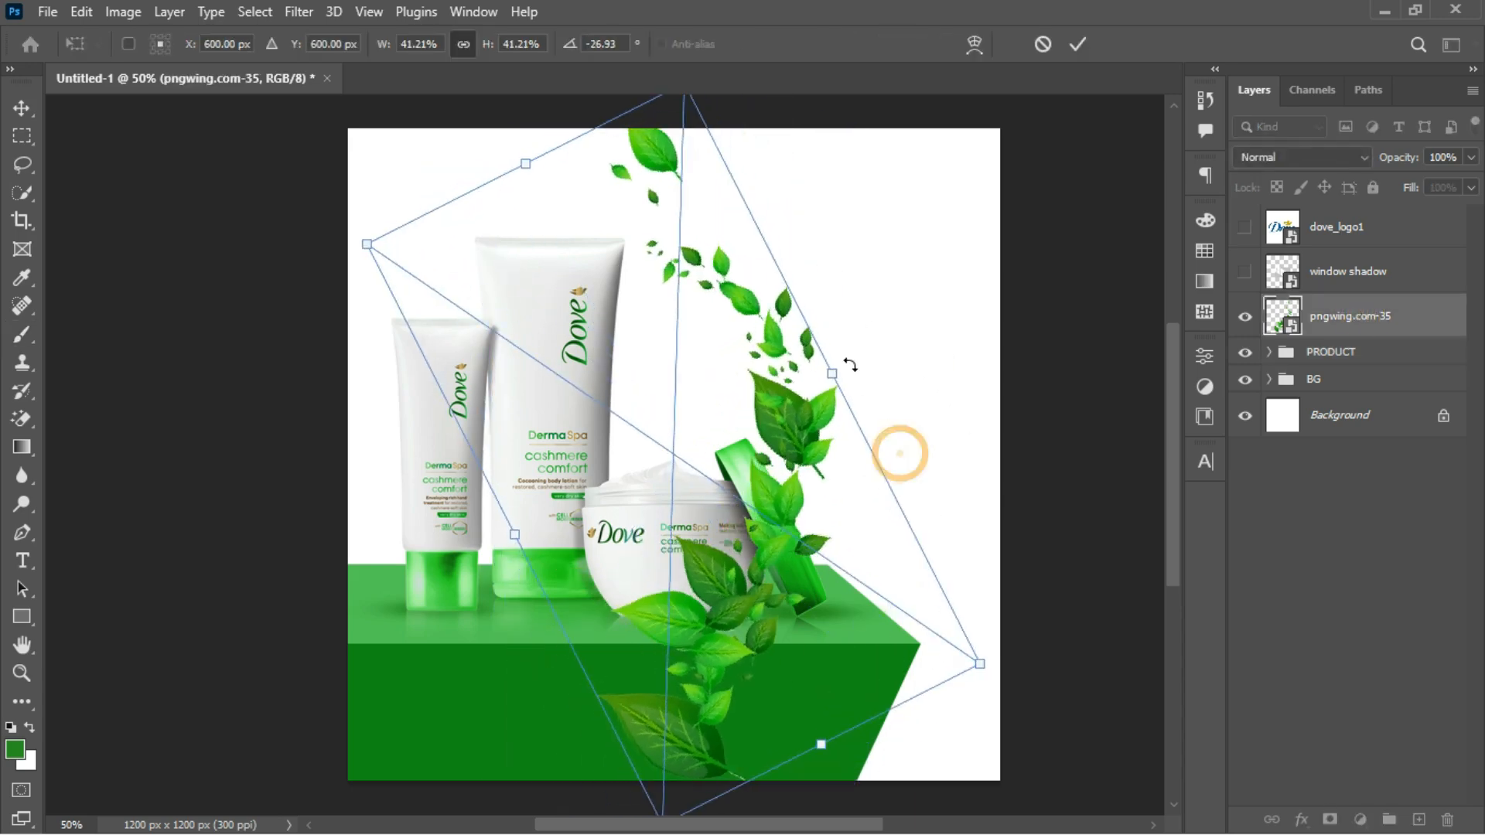
{"action": "left_click_drag", "start_coordinate": [750, 452], "coordinate": [904, 269]}
{"action": "left_click_drag", "start_coordinate": [1130, 362], "coordinate": [1050, 244]}
{"action": "mouse_move", "coordinate": [963, 354]}
{"action": "left_mouse_down"}
{"action": "mouse_move", "coordinate": [990, 365]}
{"action": "mouse_move", "coordinate": [986, 345]}
{"action": "left_mouse_up"}
{"action": "key", "text": "Return"}
{"action": "key", "text": "b"}
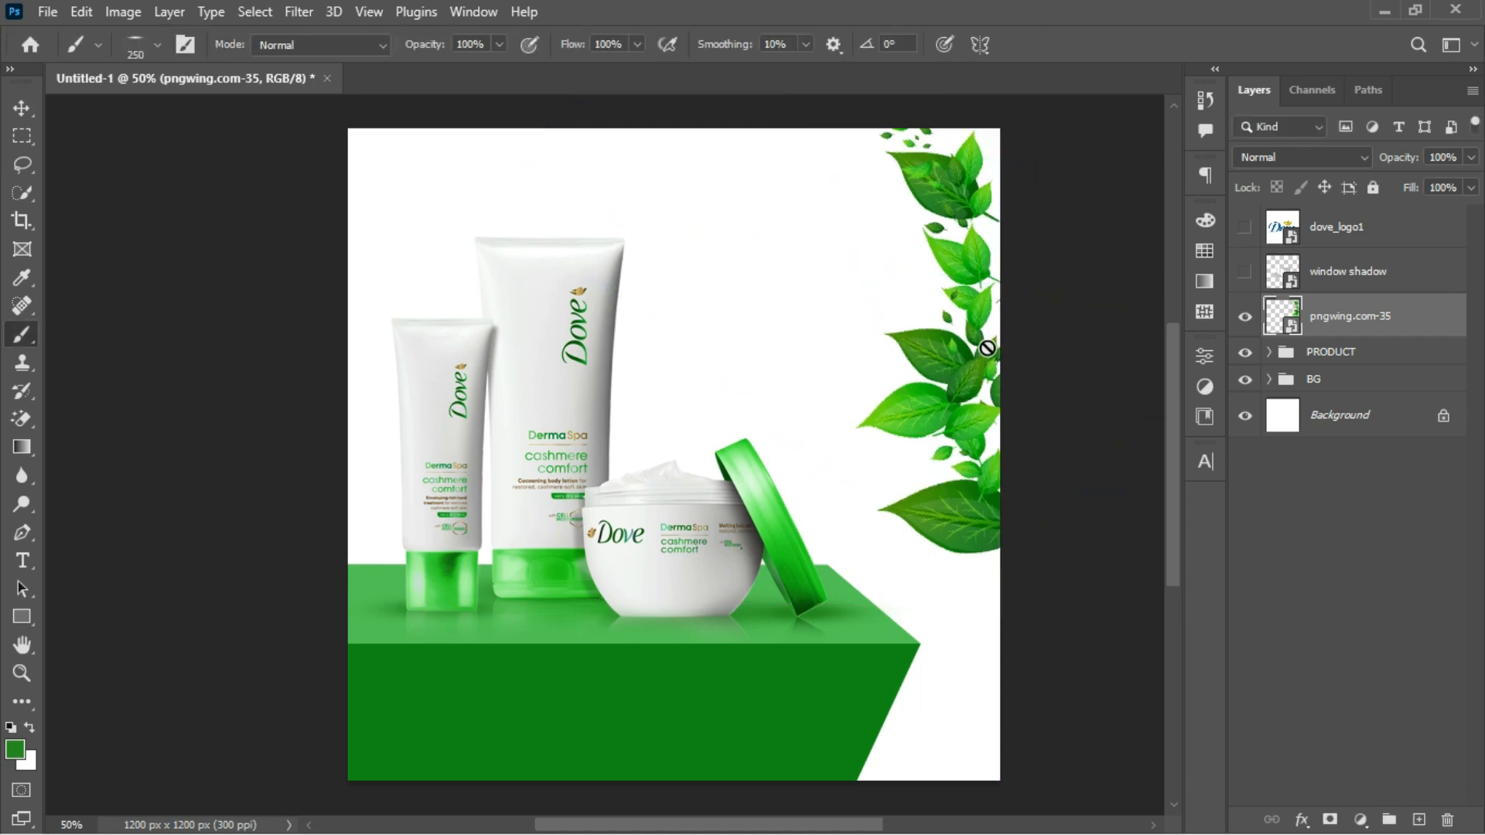
Step: Duplicate the pngwing.com-35 leaves layer and flip the copy horizontally
{"action": "key", "text": "ctrl+j"}
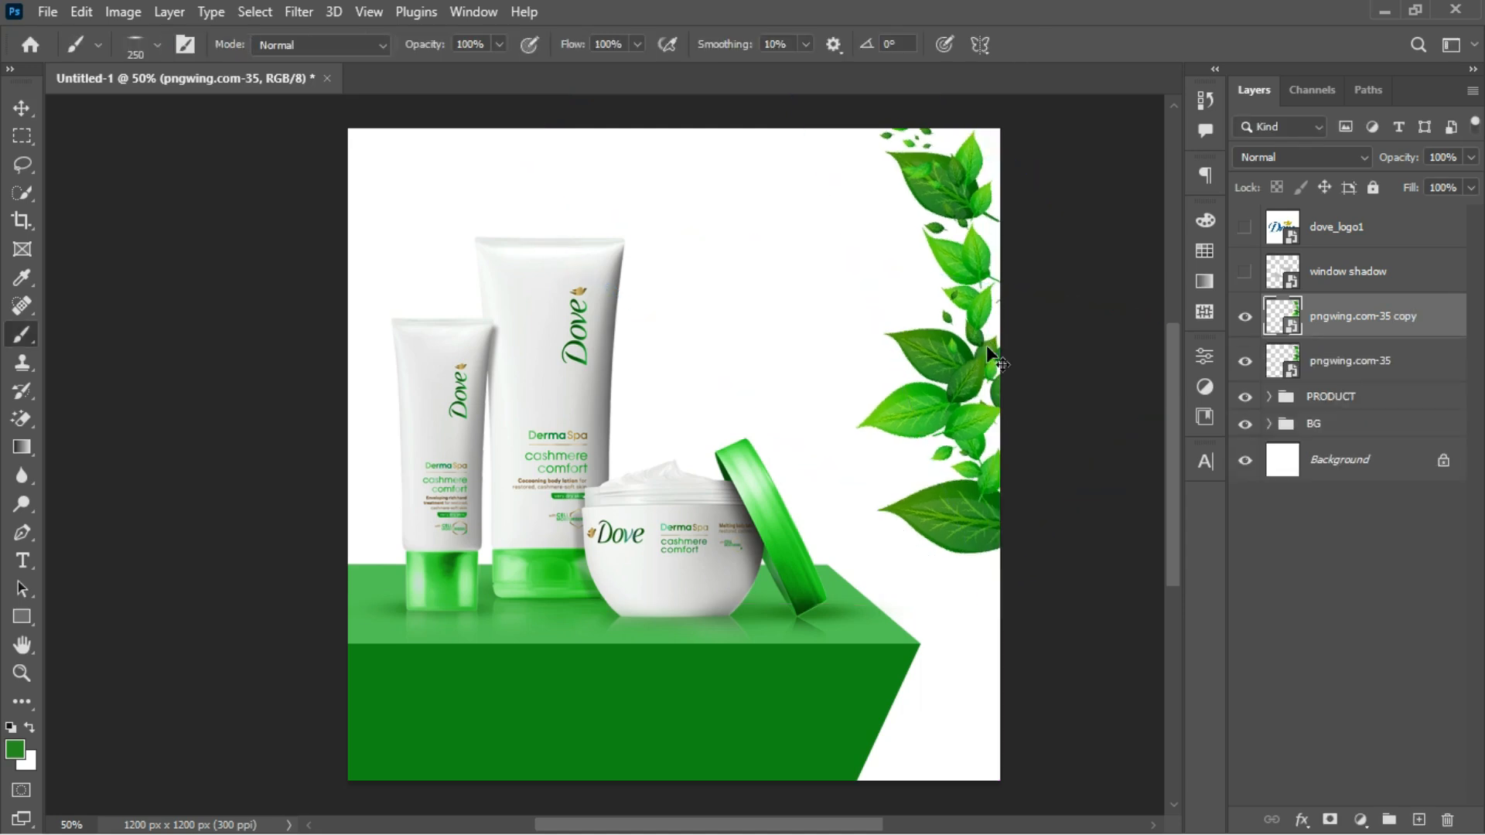
{"action": "key", "text": "ctrl+t"}
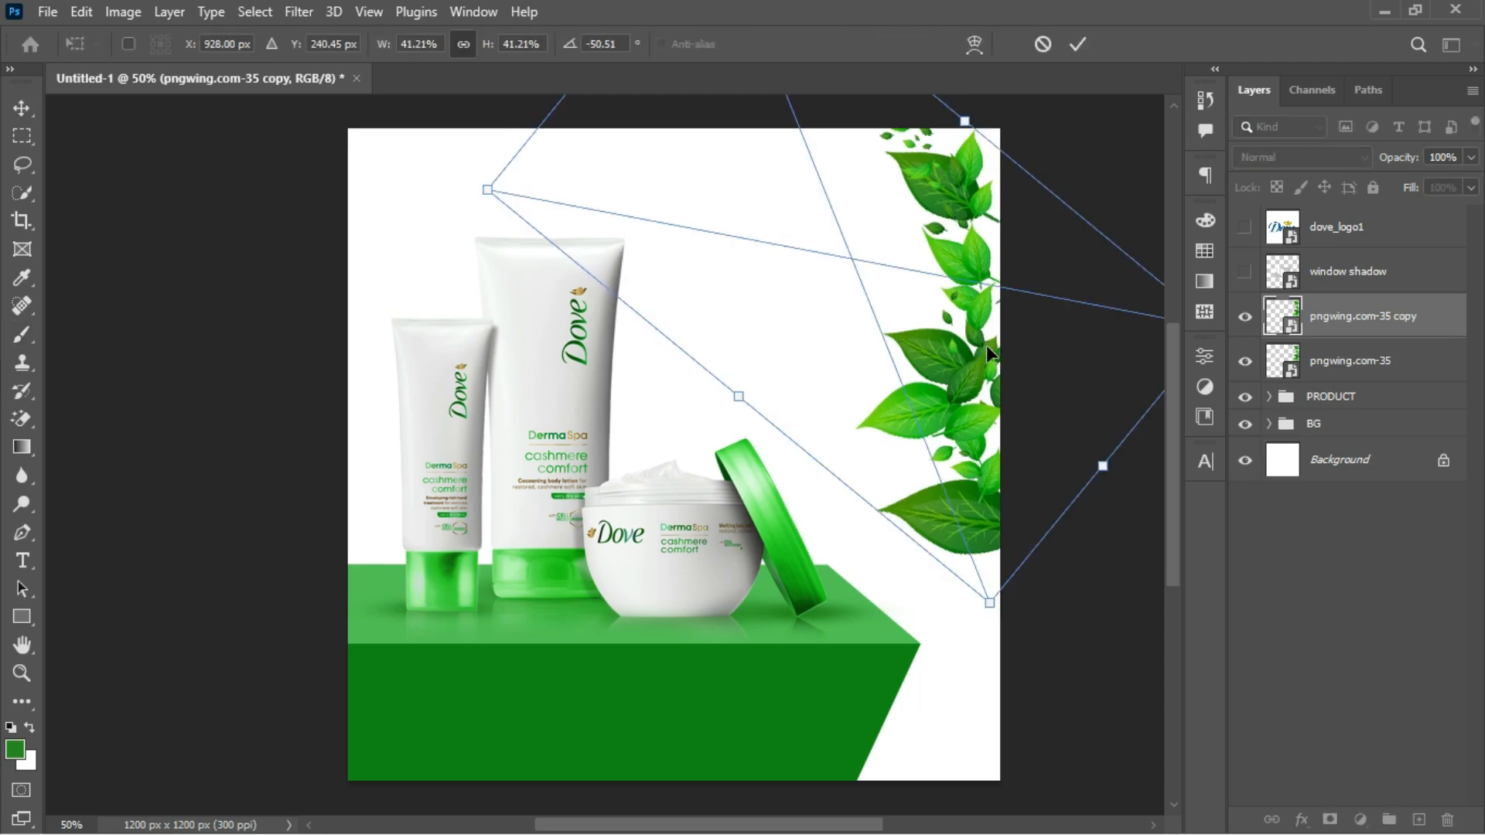
{"action": "right_click", "coordinate": [865, 345]}
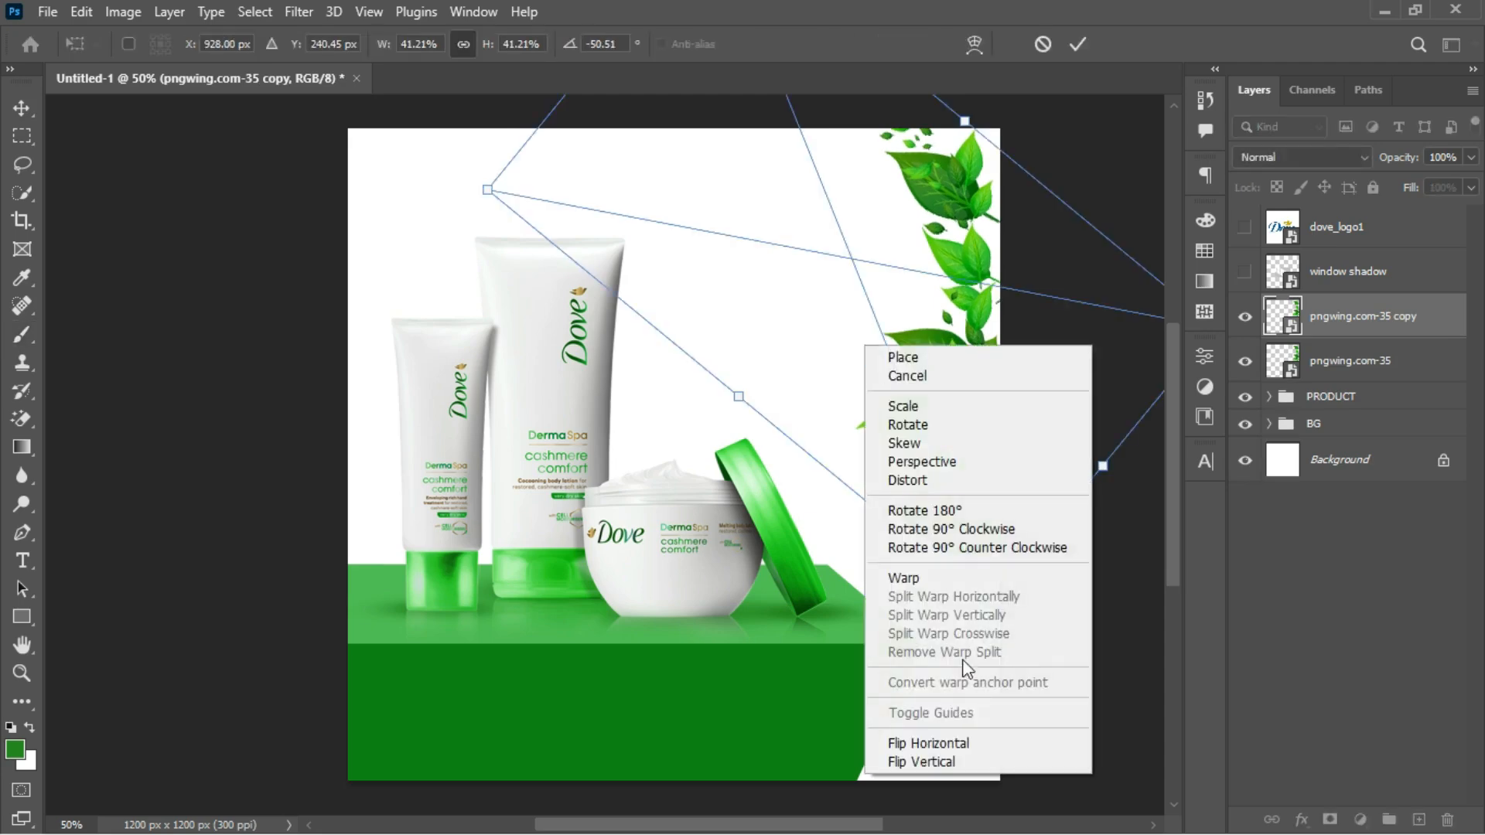
{"action": "left_click", "coordinate": [959, 743]}
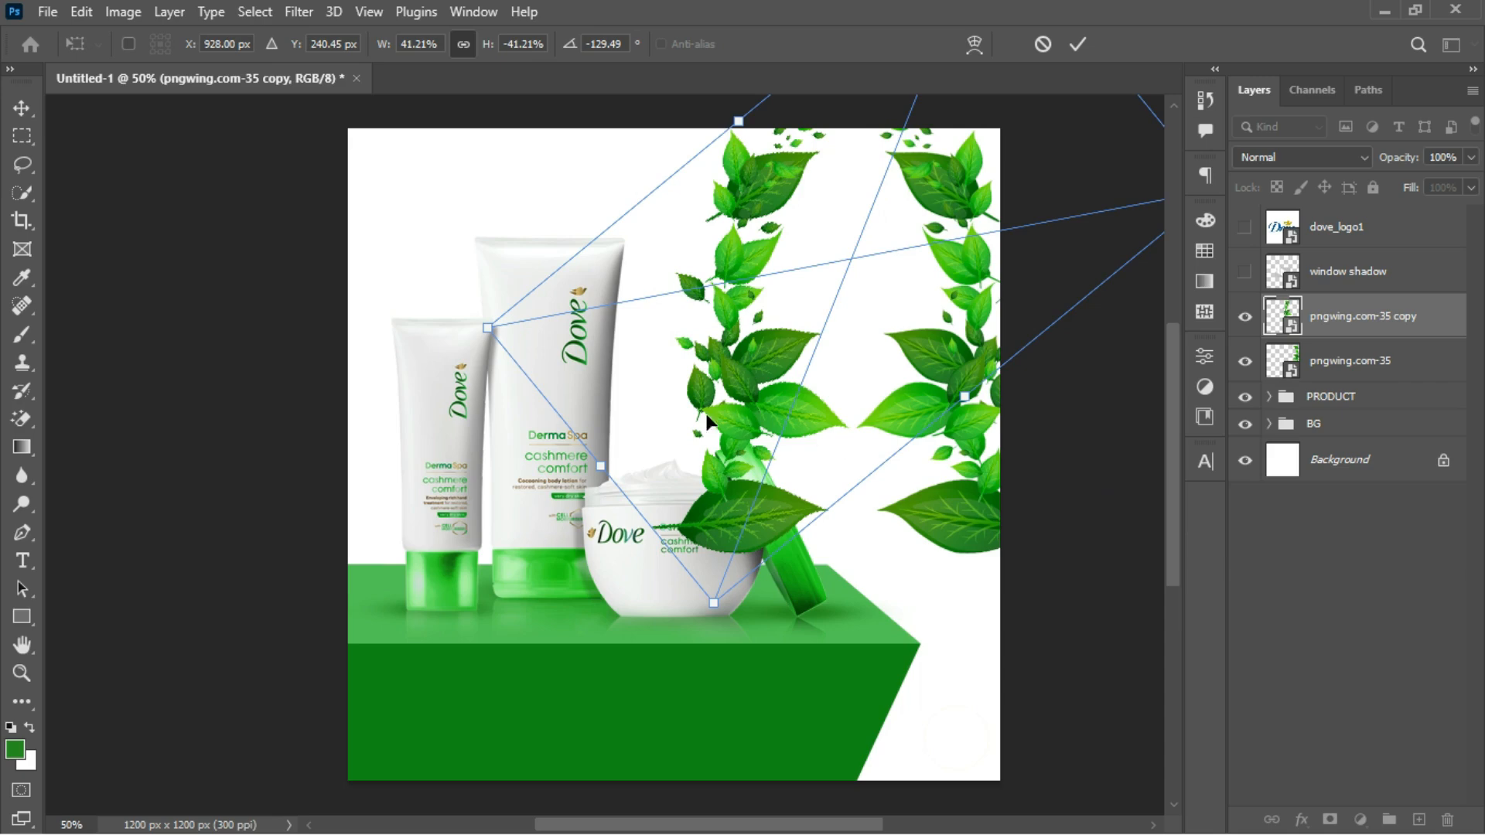
Step: Scale the leaves copy to about 25%, rotate it to about -139.6° and place it along the canvas's left edge beside the small tube
{"action": "left_click_drag", "start_coordinate": [713, 604], "coordinate": [811, 336]}
{"action": "left_click_drag", "start_coordinate": [560, 314], "coordinate": [332, 359]}
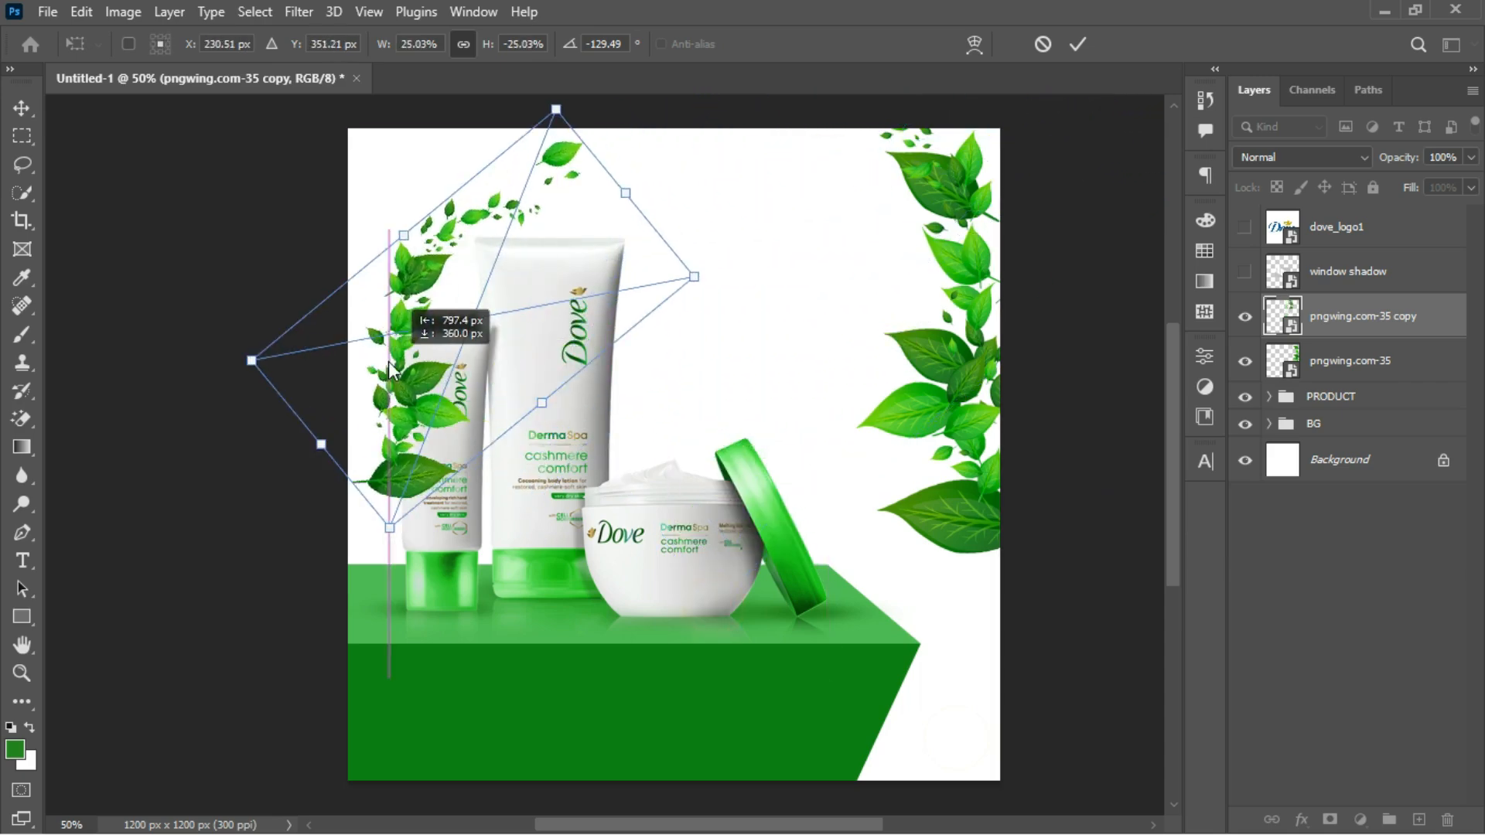
{"action": "left_click_drag", "start_coordinate": [744, 283], "coordinate": [724, 229]}
{"action": "left_click_drag", "start_coordinate": [395, 412], "coordinate": [331, 415]}
{"action": "left_click_drag", "start_coordinate": [696, 246], "coordinate": [702, 257]}
{"action": "mouse_move", "coordinate": [383, 410]}
{"action": "left_mouse_down"}
{"action": "mouse_move", "coordinate": [396, 410]}
{"action": "mouse_move", "coordinate": [383, 411]}
{"action": "left_mouse_up"}
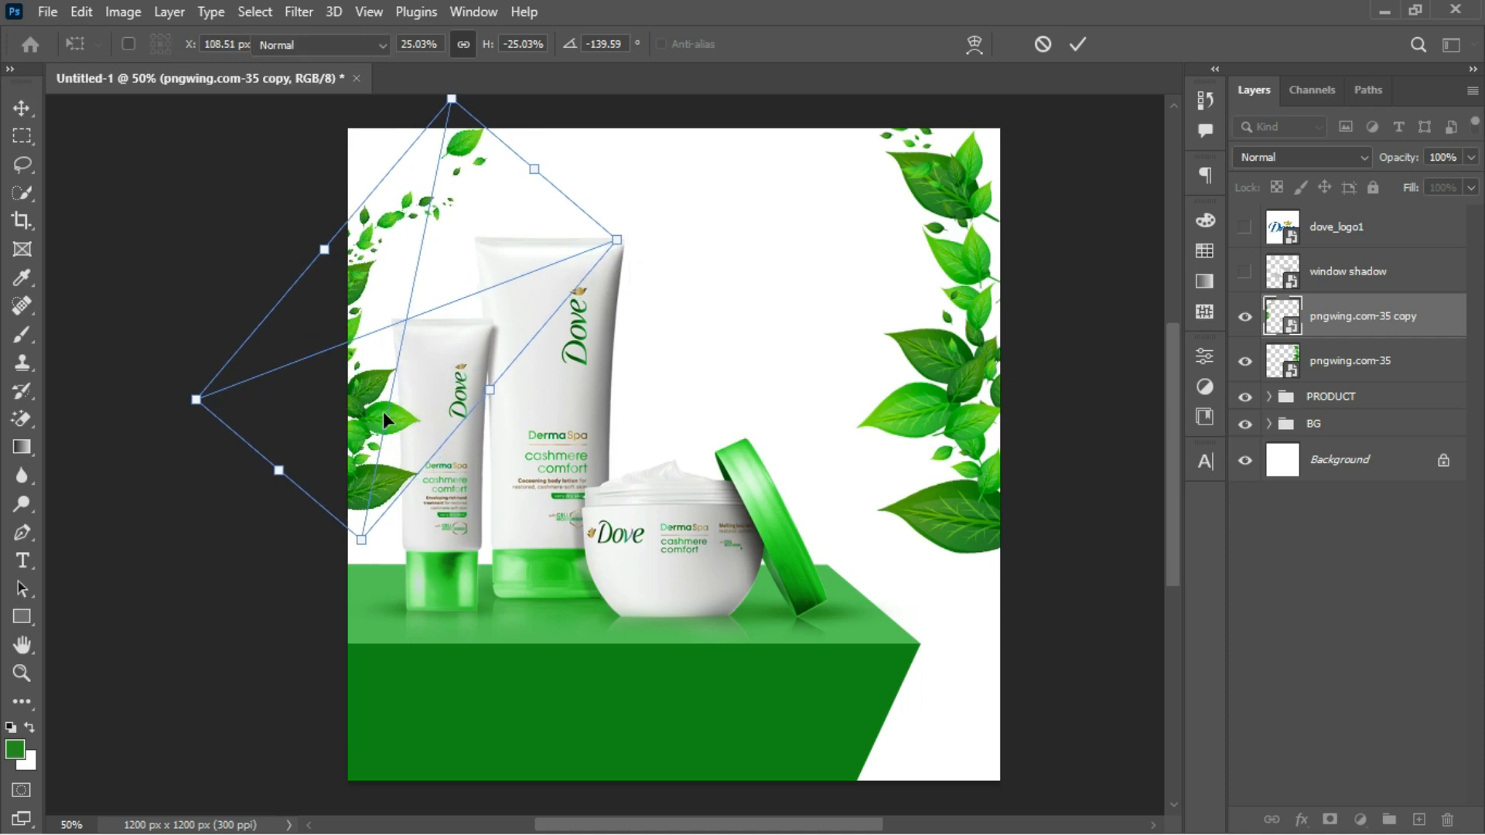
{"action": "key", "text": "Return"}
{"action": "key", "text": "b"}
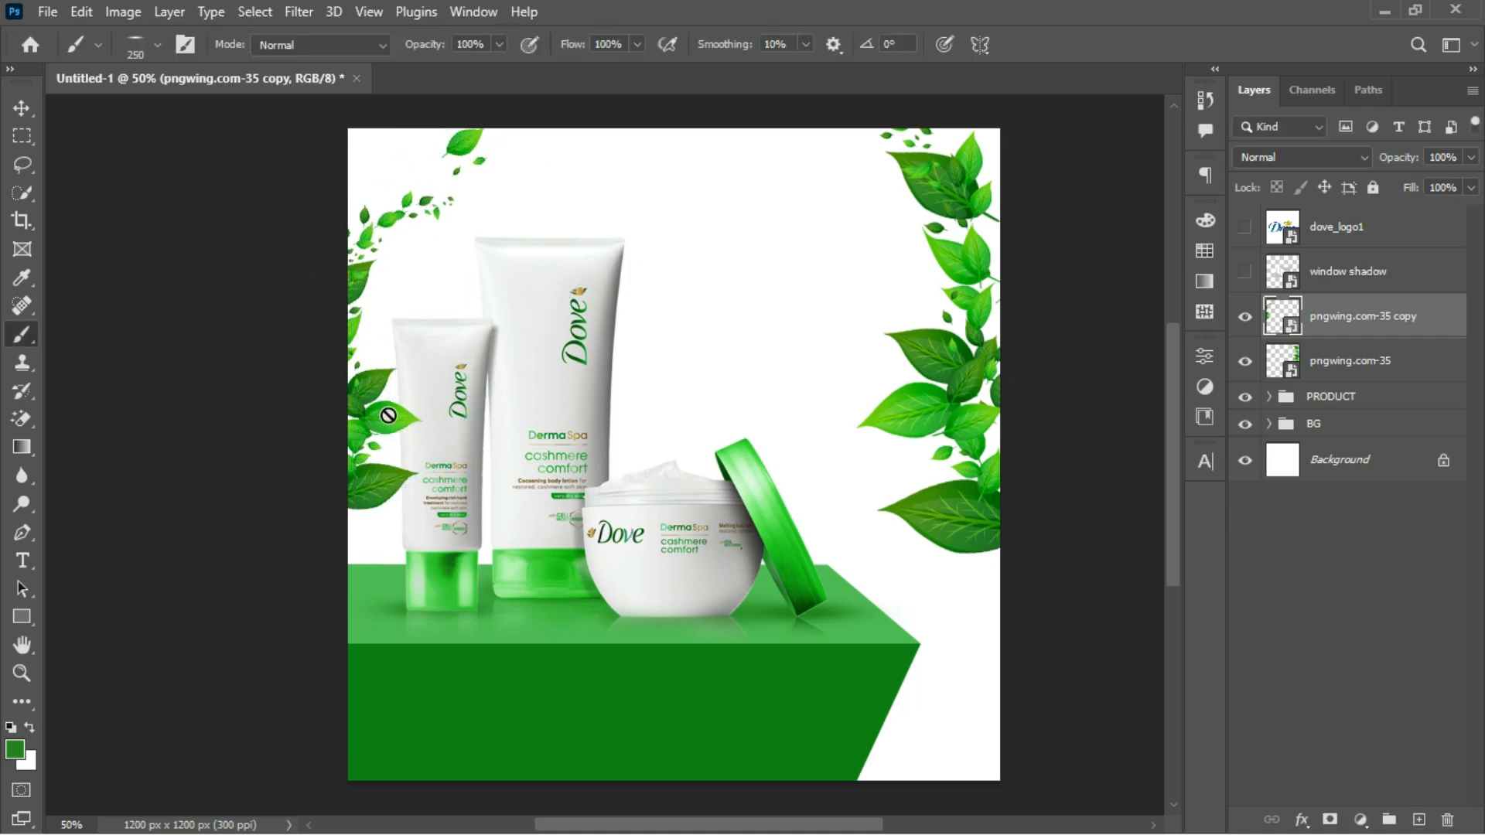
Step: Show the dove_logo1 layer and rasterize it
{"action": "left_click", "coordinate": [1243, 229]}
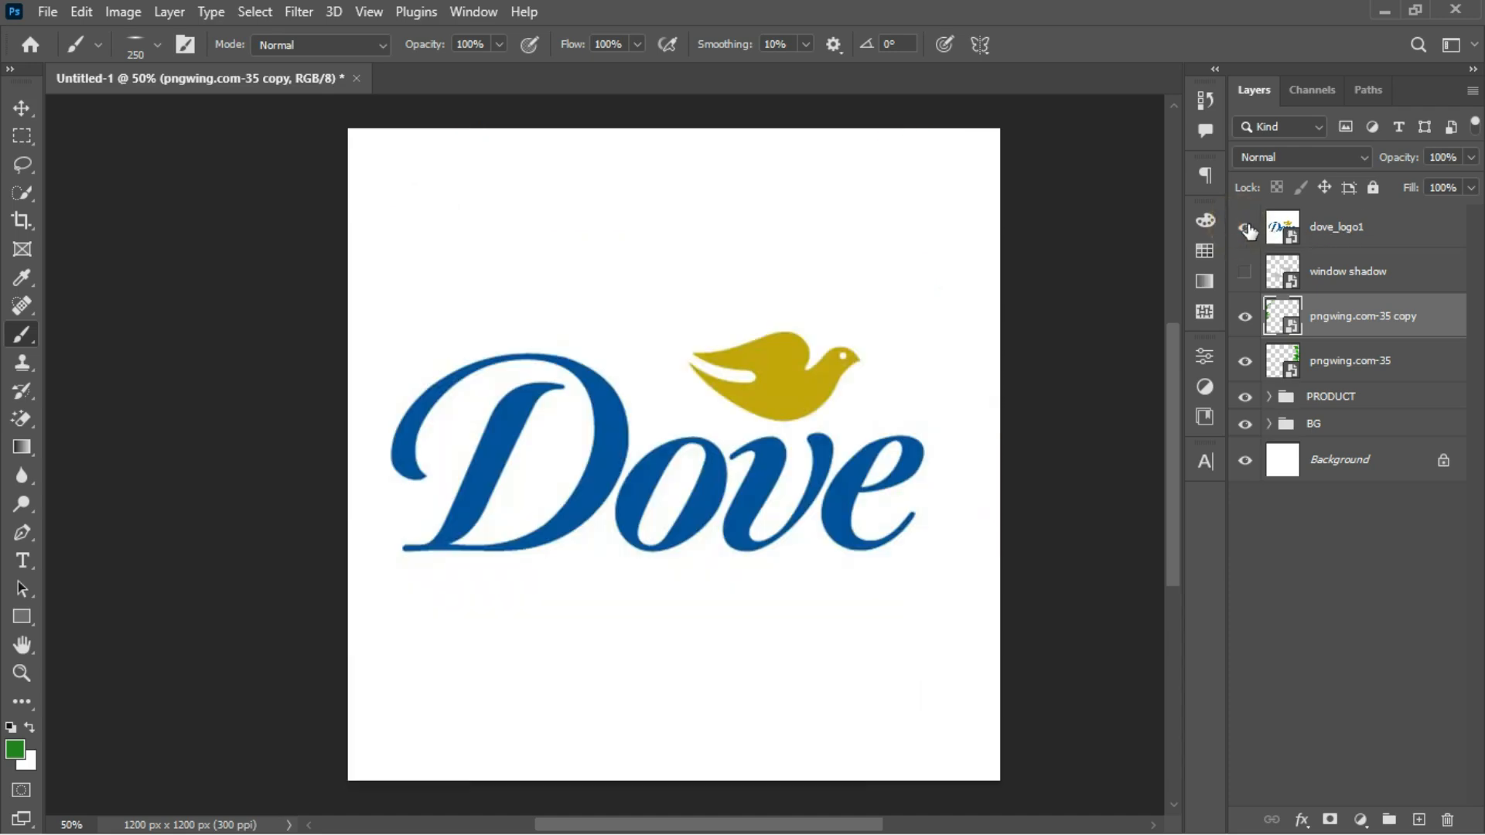
{"action": "left_click", "coordinate": [1245, 230]}
{"action": "left_click", "coordinate": [1245, 230]}
{"action": "left_click", "coordinate": [1388, 229]}
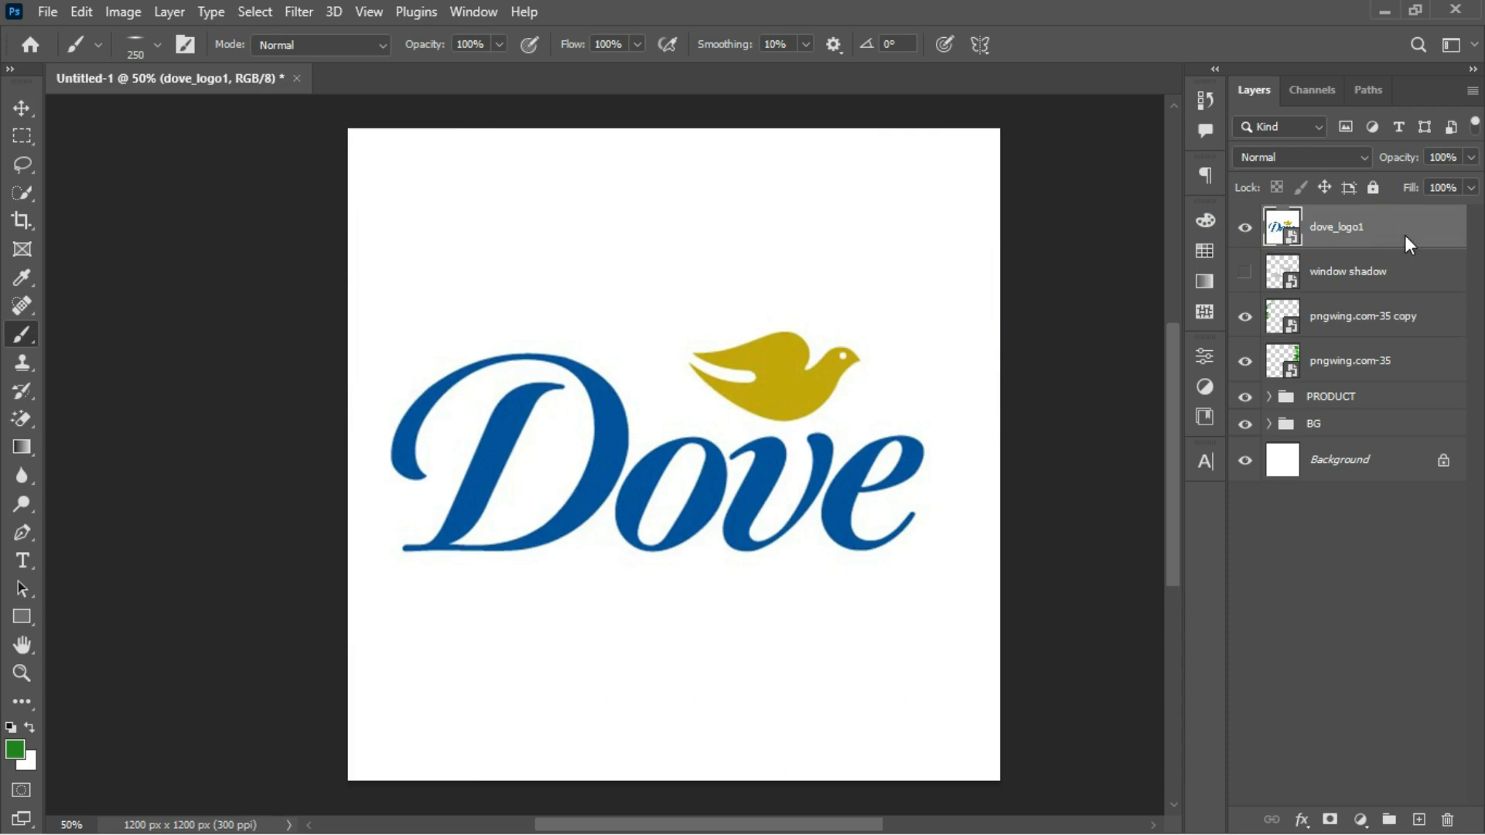
{"action": "right_click", "coordinate": [1404, 235]}
{"action": "left_click", "coordinate": [1235, 456]}
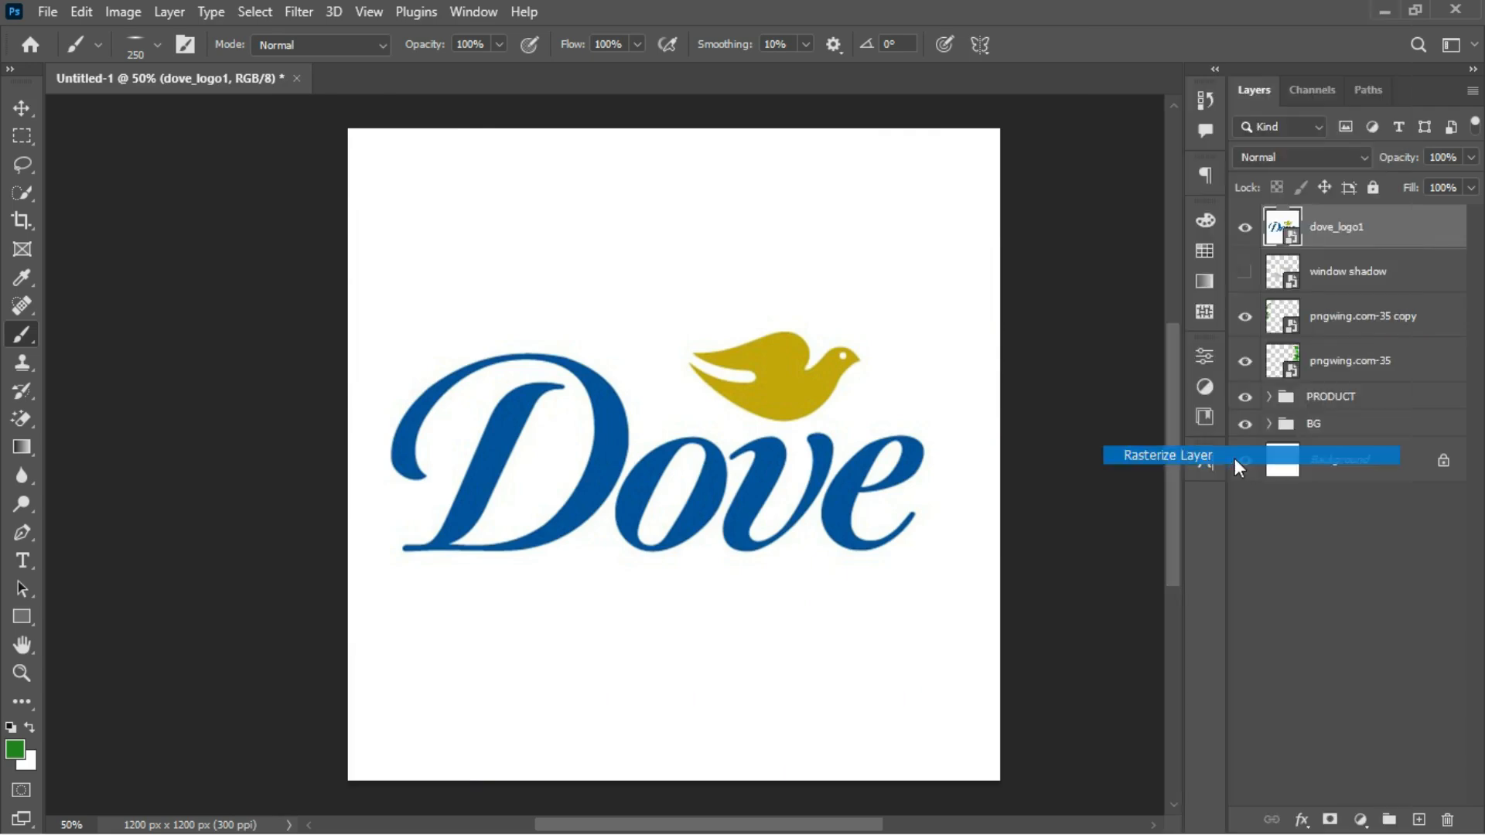
Step: Erase the logo's white background and the white areas inside the letters D, o and e with the Magic Eraser tool
{"action": "left_click", "coordinate": [15, 421]}
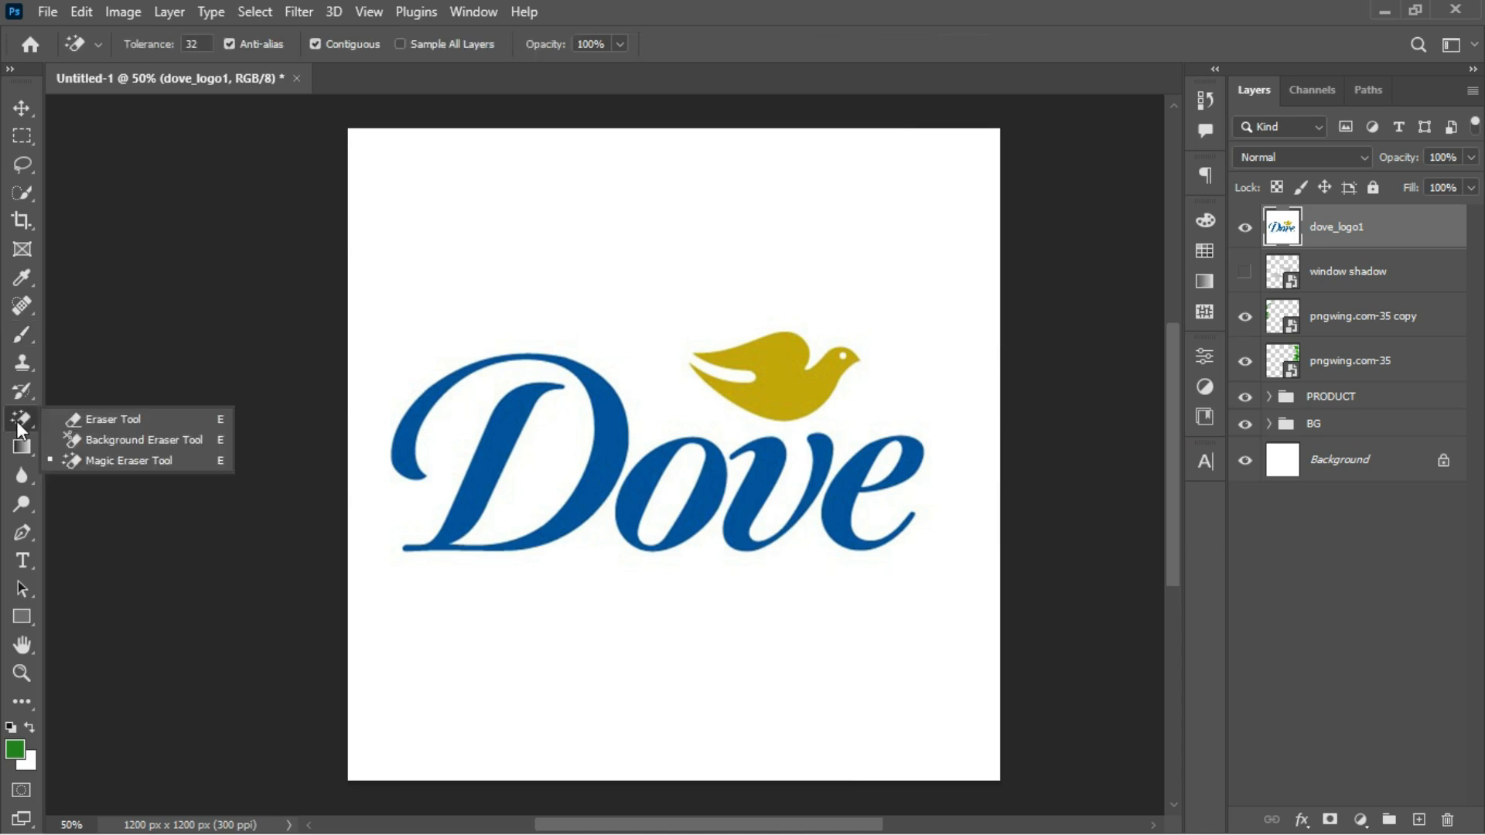
{"action": "left_click", "coordinate": [123, 461]}
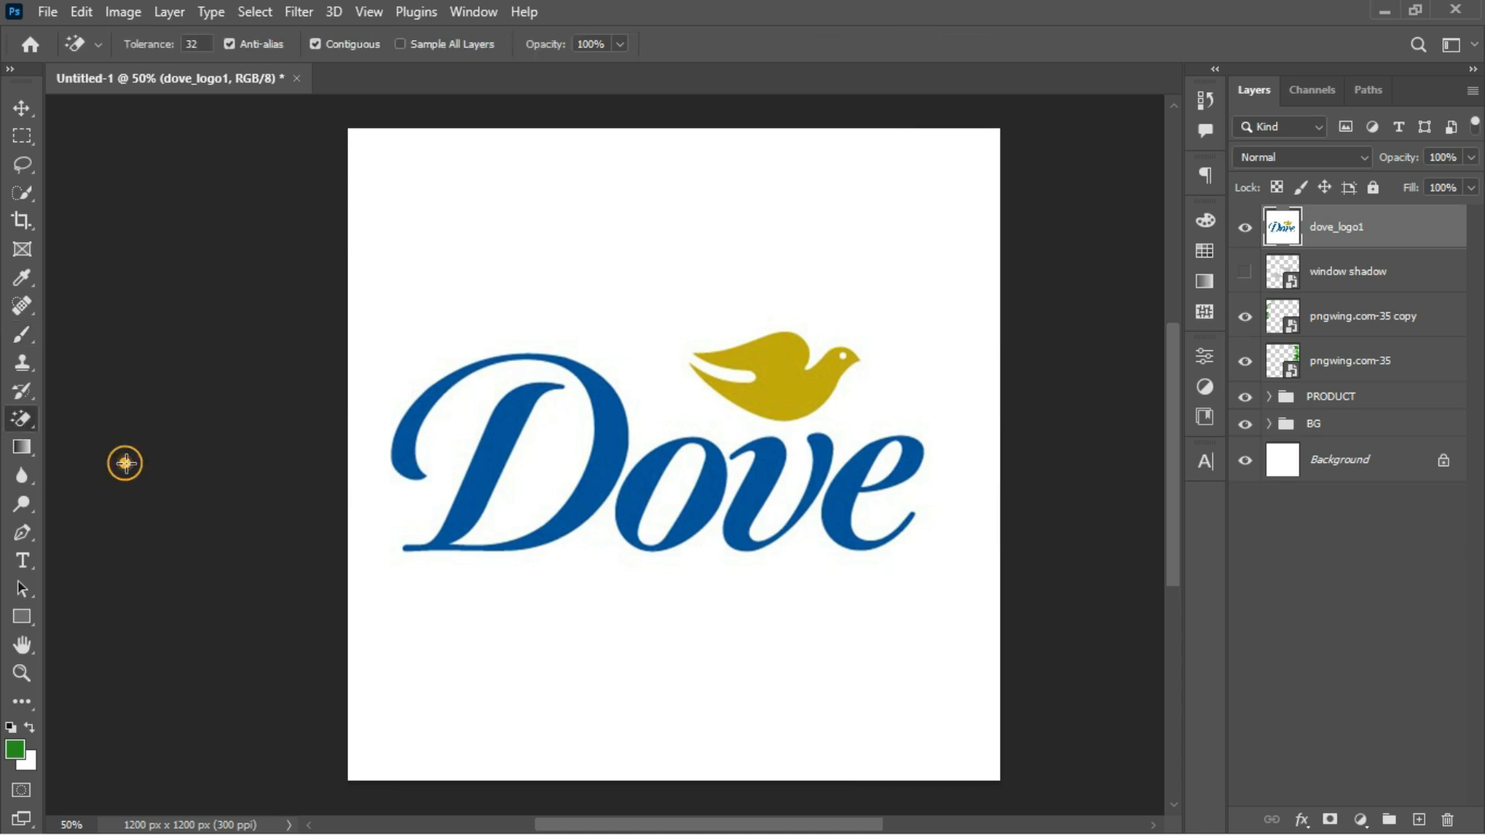
{"action": "left_click", "coordinate": [532, 480]}
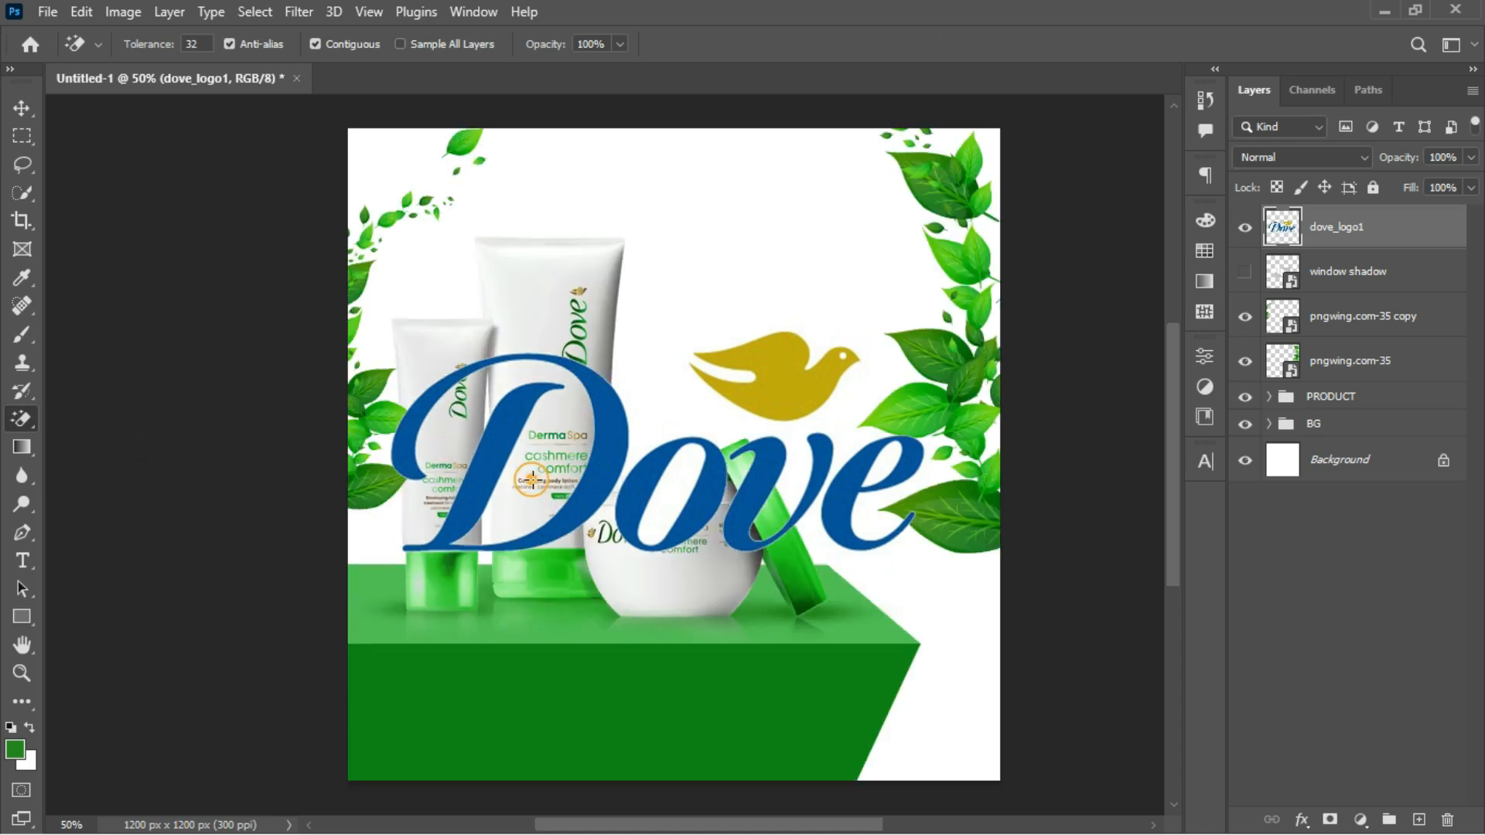
{"action": "left_click", "coordinate": [669, 495]}
{"action": "left_click", "coordinate": [883, 461]}
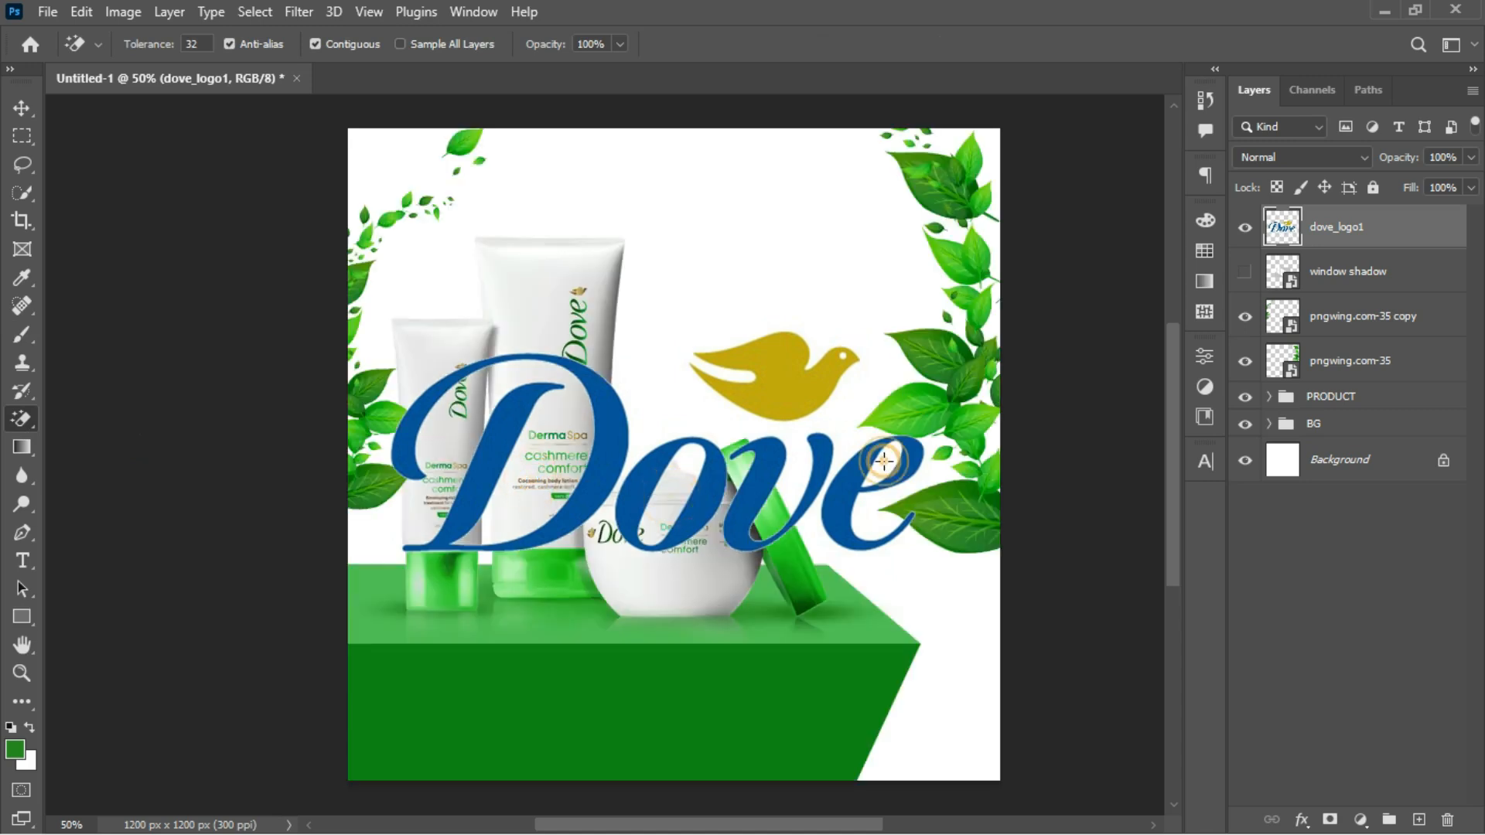
Step: Convert the dove_logo1 layer to a smart object
{"action": "left_click", "coordinate": [22, 107]}
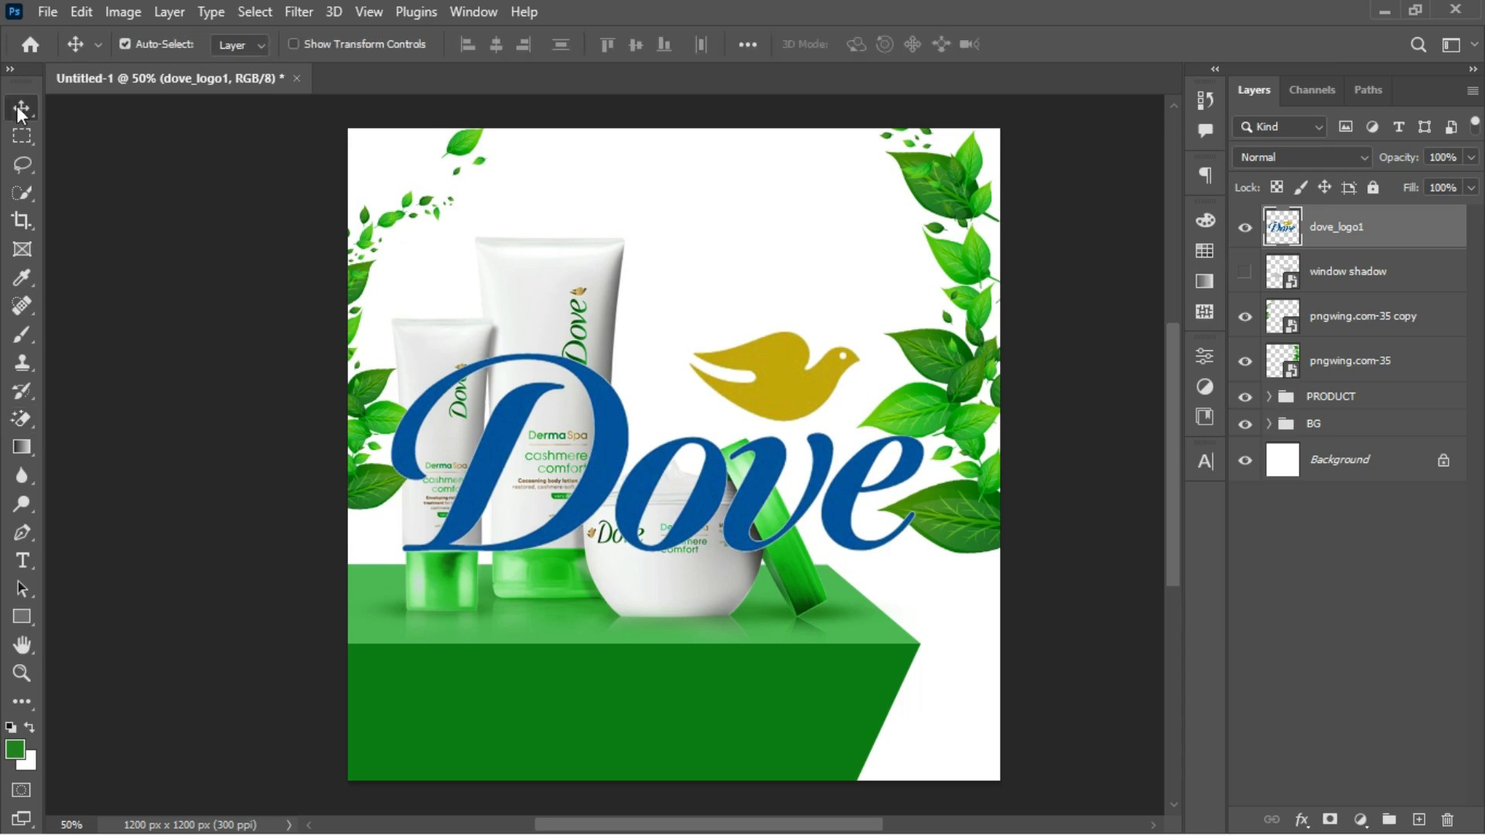
{"action": "right_click", "coordinate": [1442, 224]}
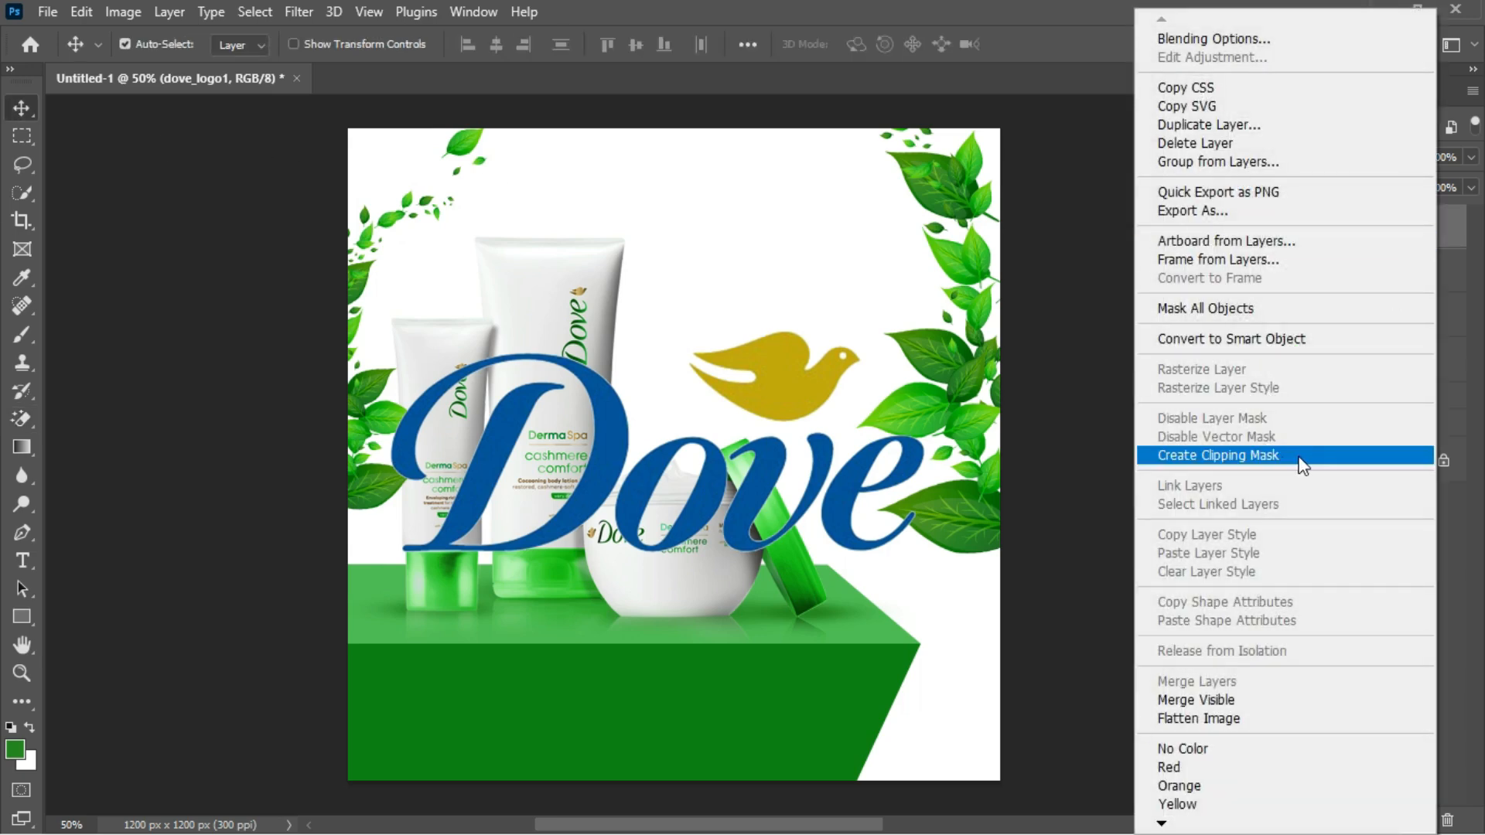
{"action": "left_click", "coordinate": [1343, 348]}
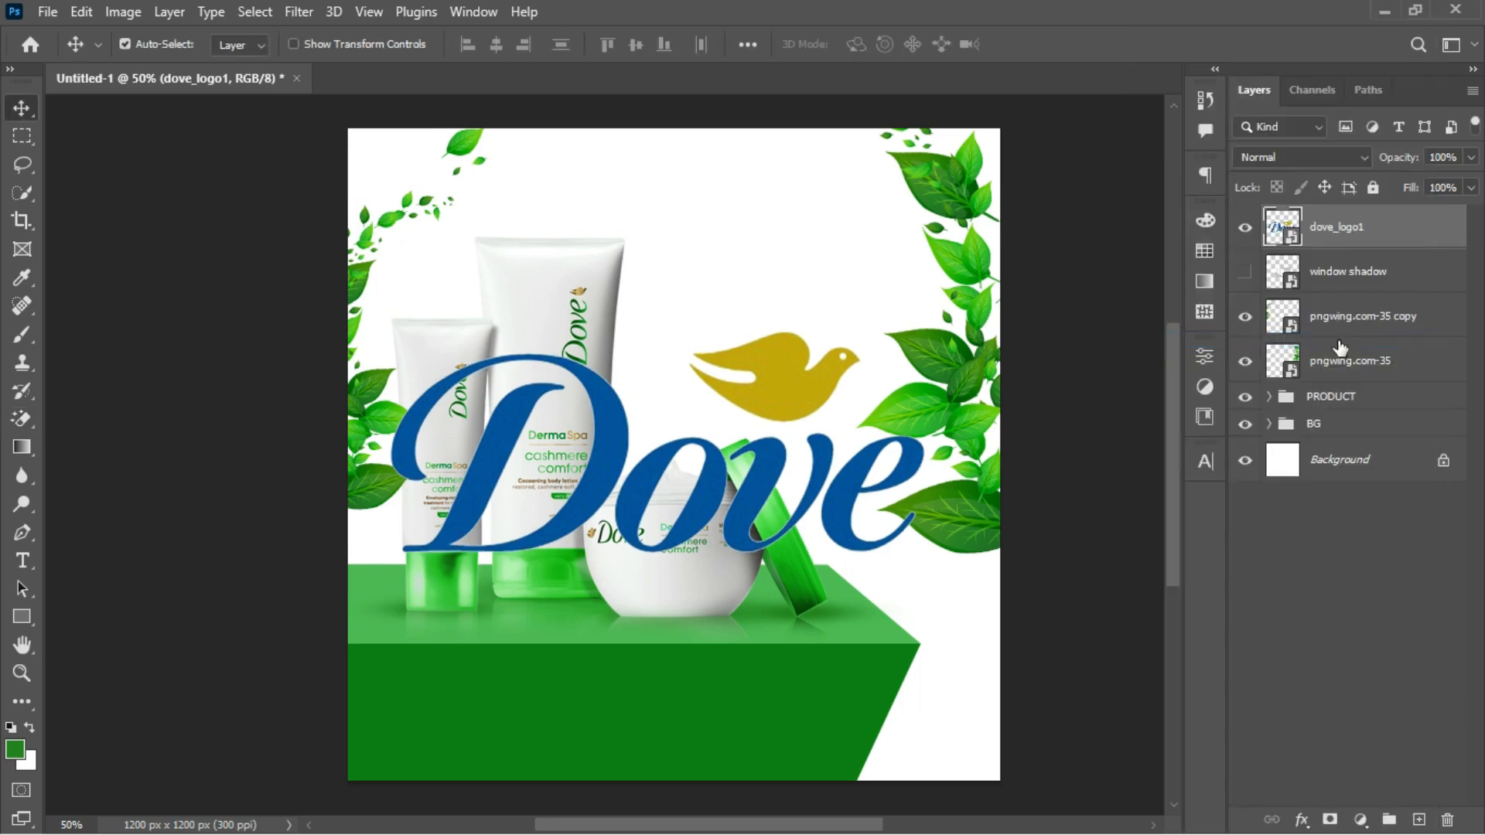
Step: Add a Color Overlay in white (#ffffff) at 100% opacity with Normal blending to the dove_logo1 layer
{"action": "double_click", "coordinate": [1428, 243]}
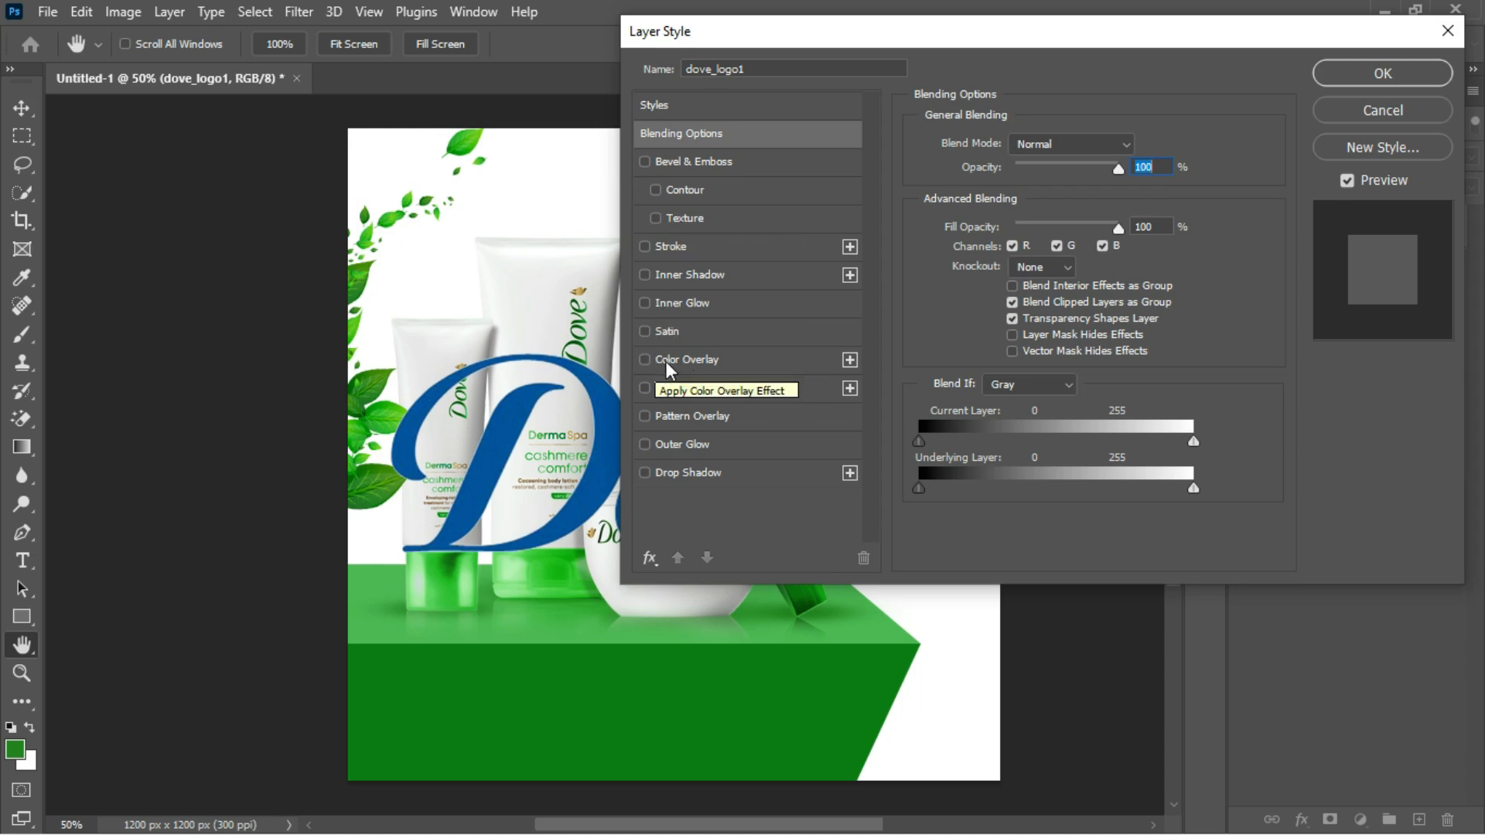
{"action": "left_click", "coordinate": [666, 361]}
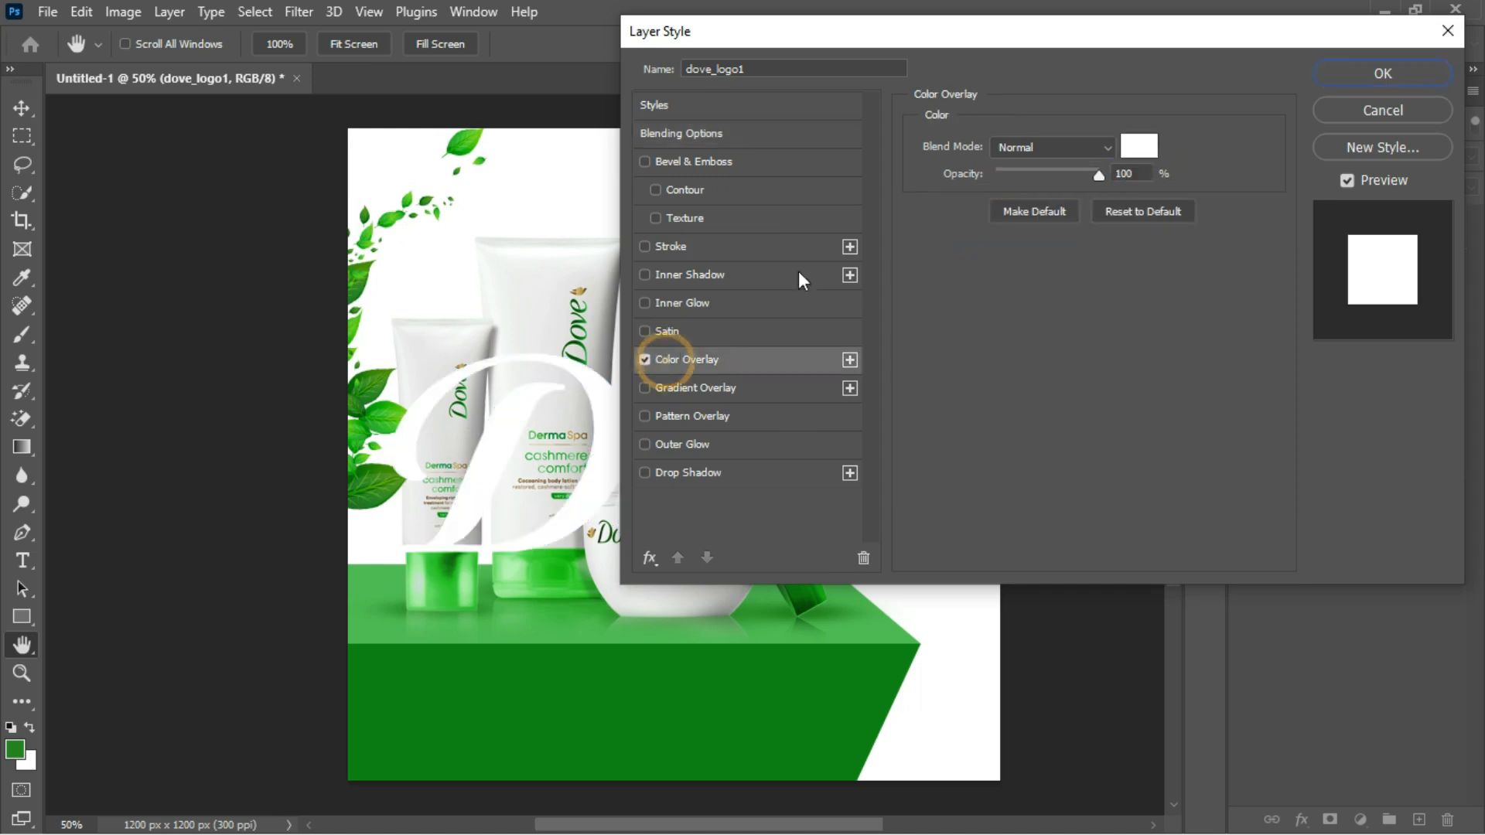
{"action": "left_click", "coordinate": [1138, 152]}
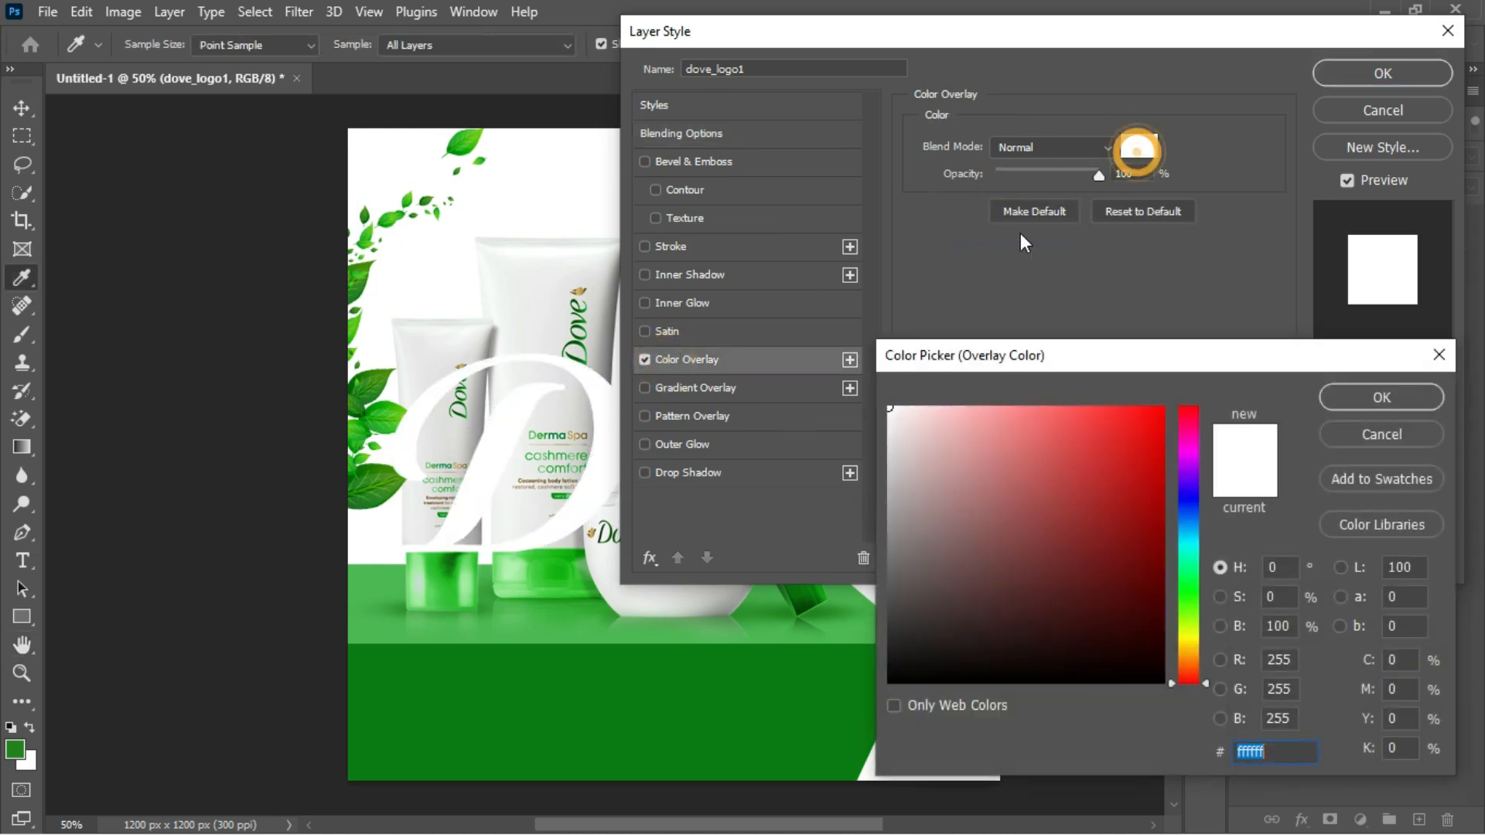
{"action": "left_click", "coordinate": [1390, 402]}
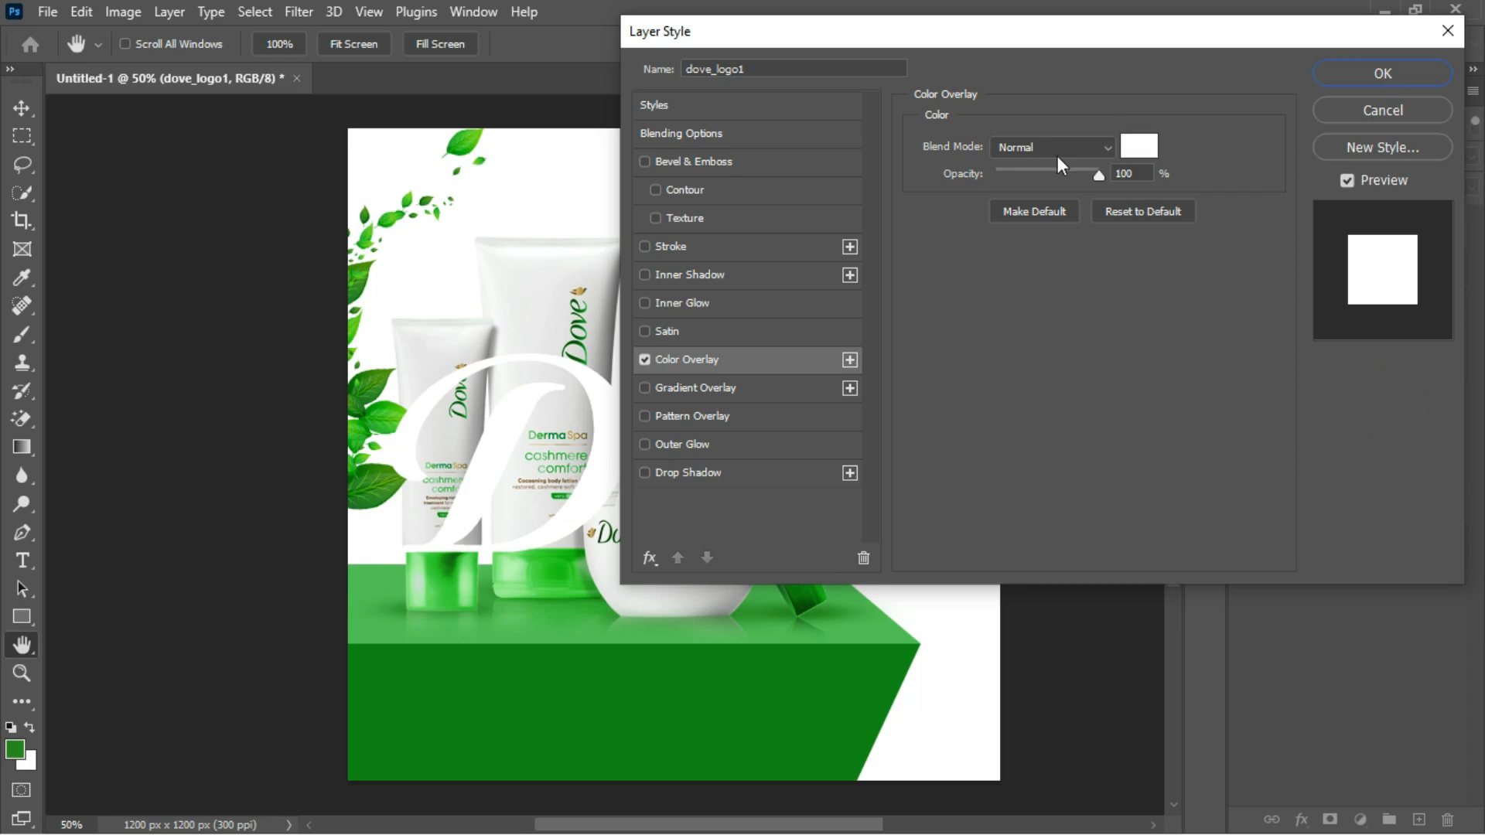
{"action": "left_click", "coordinate": [1381, 75]}
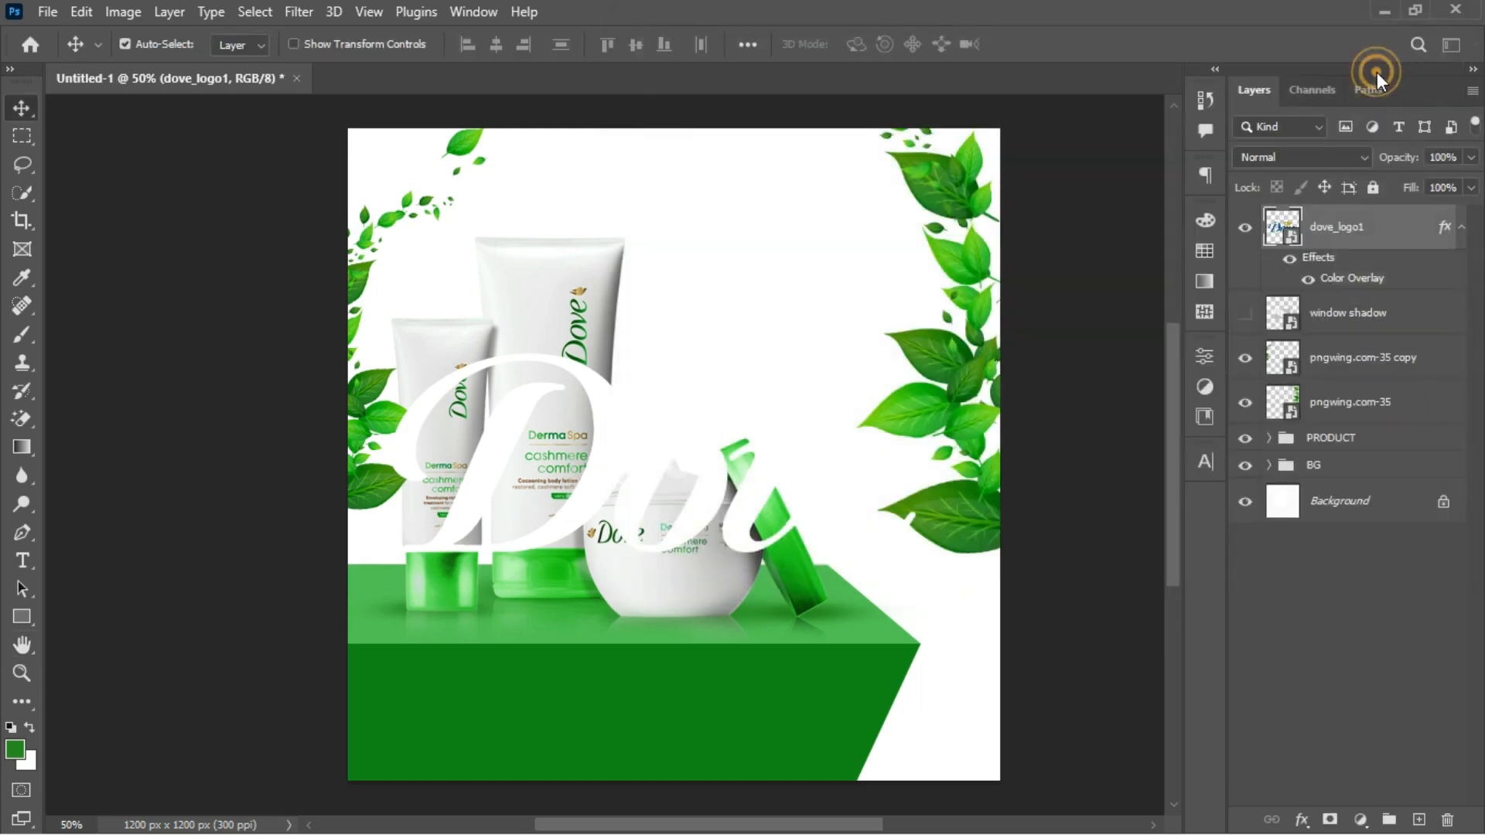
Step: Scale the Dove logo to about 17.5% on the table's dark green front face and move its layer below window shadow
{"action": "key", "text": "ctrl+t"}
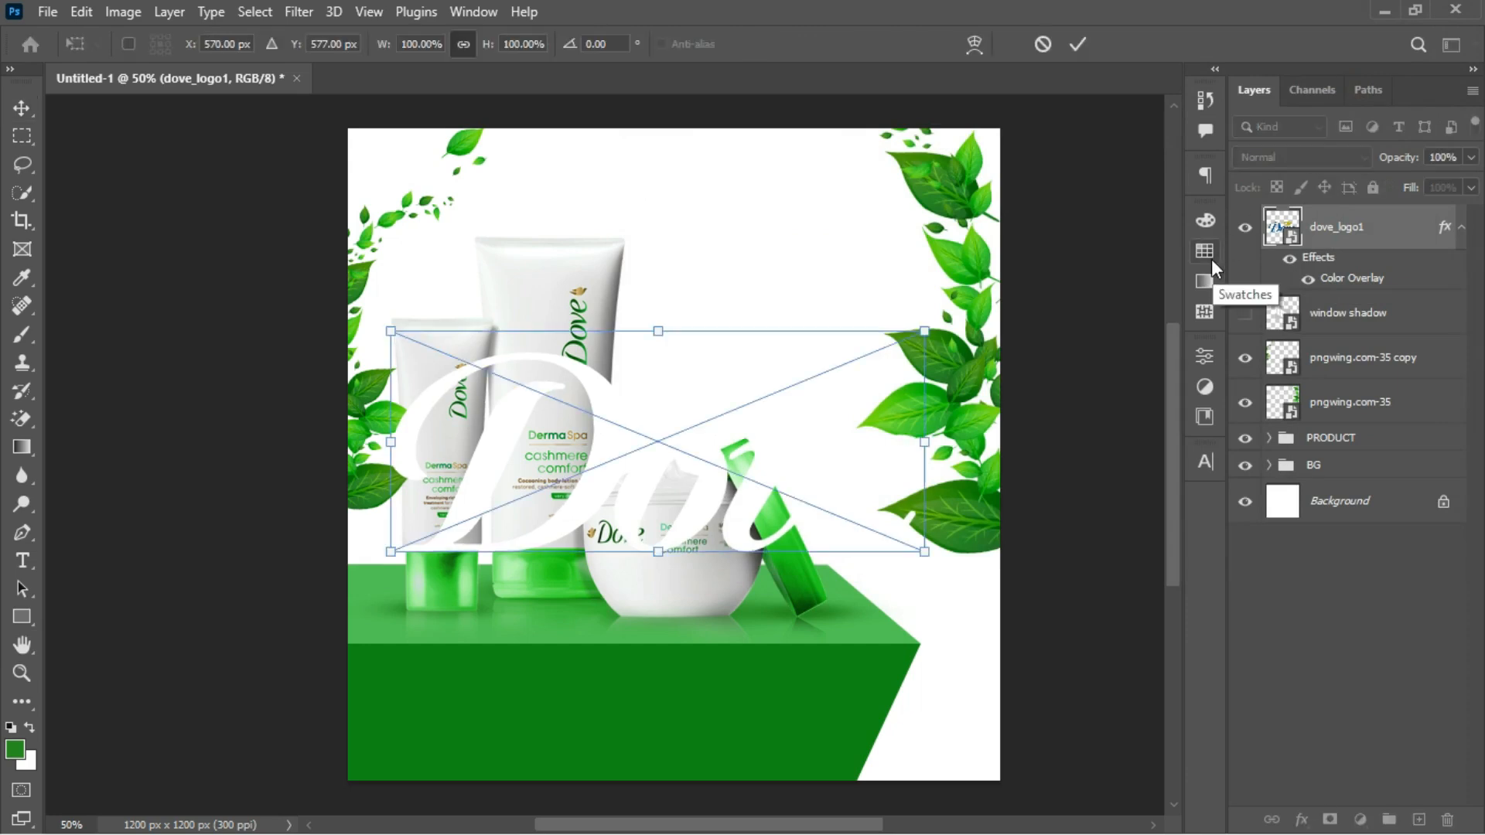
{"action": "left_click_drag", "start_coordinate": [921, 330], "coordinate": [476, 718]}
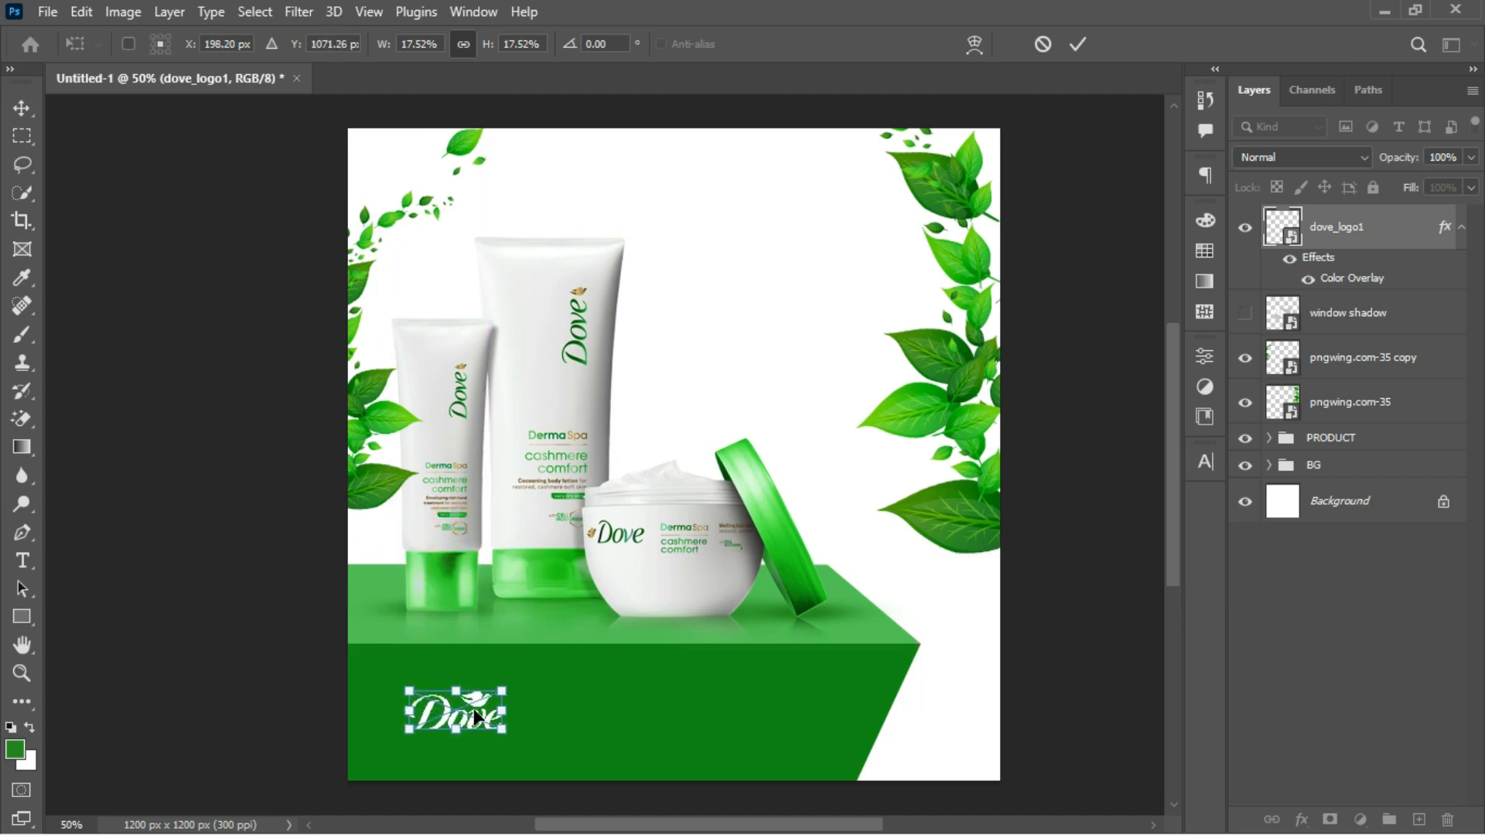
{"action": "key", "text": "Return"}
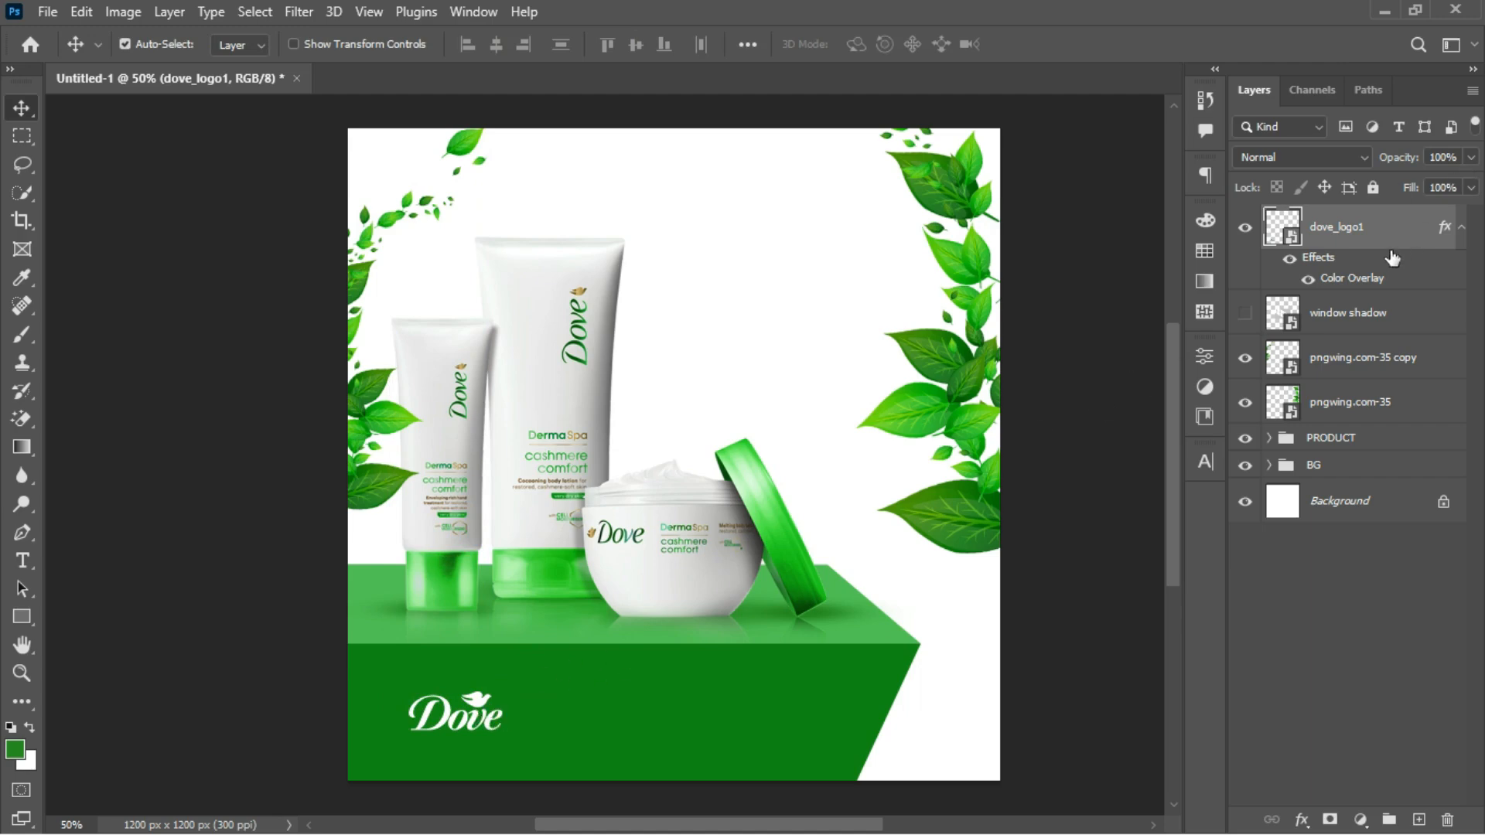
{"action": "left_click_drag", "start_coordinate": [1391, 234], "coordinate": [1379, 348]}
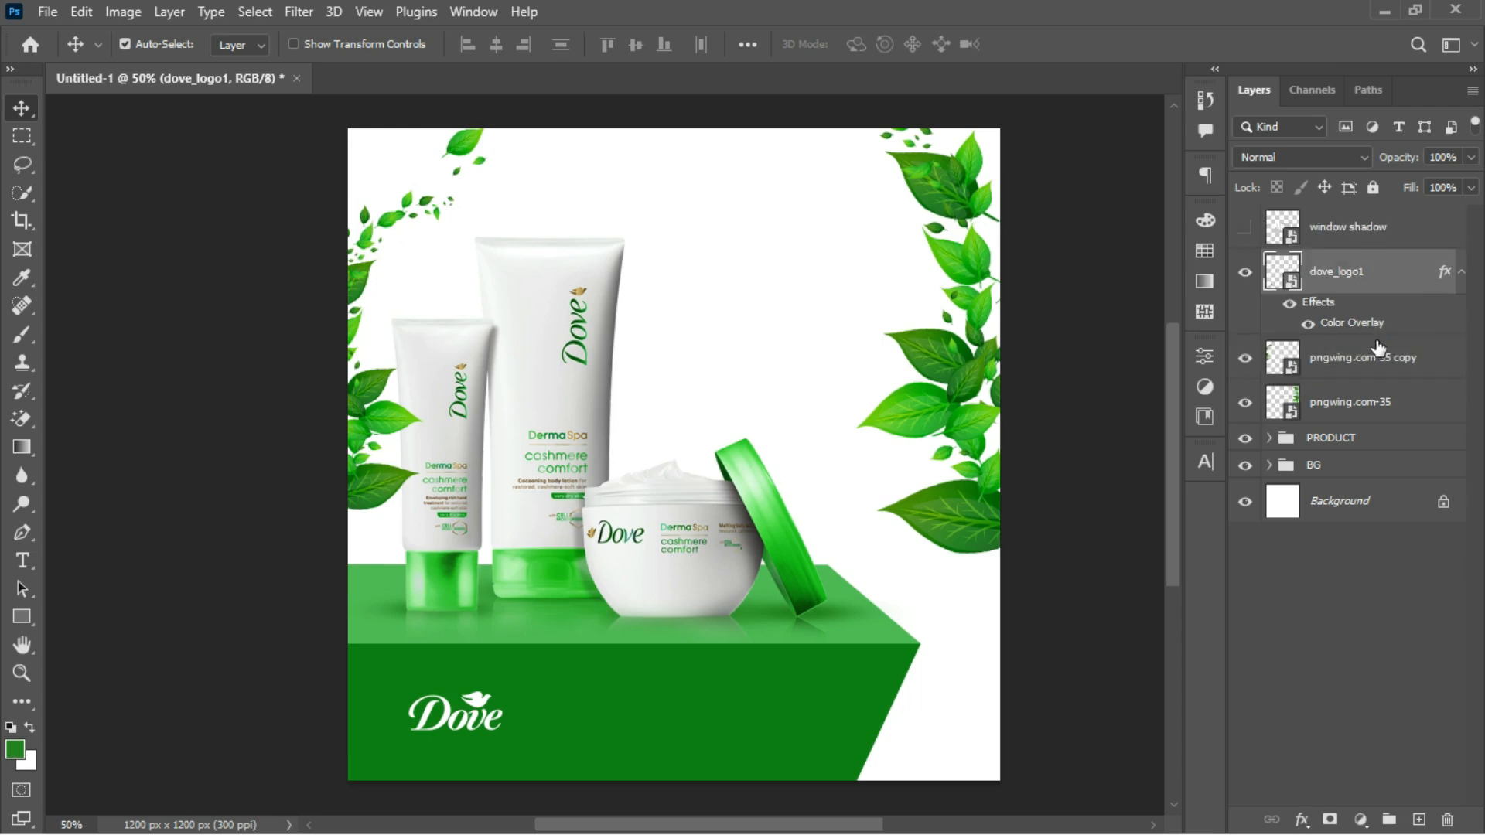
Step: Show the window shadow layer, scaled to about 339% to cover the whole canvas, and set its blend mode to Linear Burn
{"action": "left_click", "coordinate": [1245, 227]}
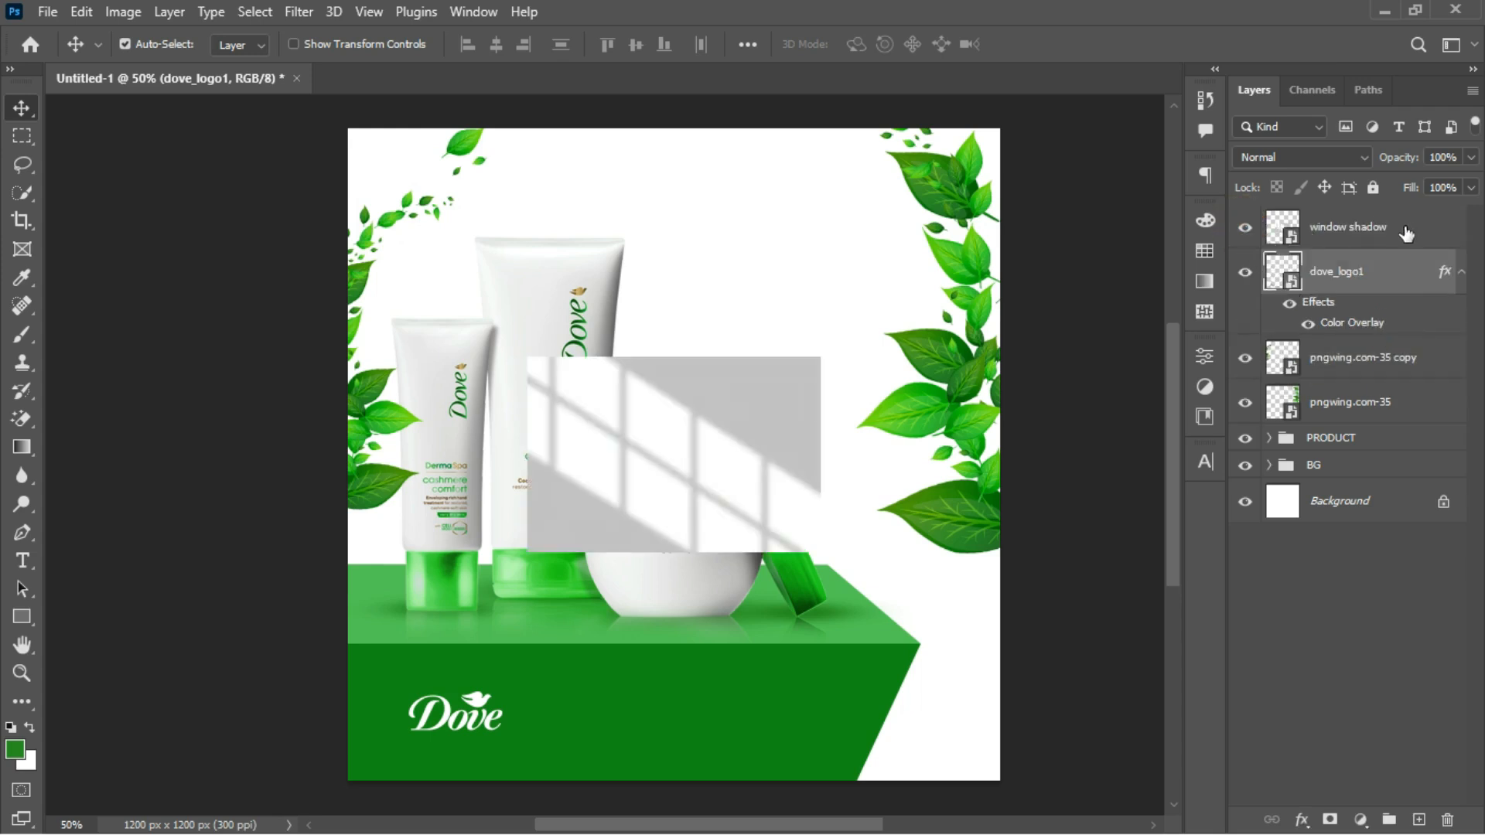
{"action": "left_click", "coordinate": [1405, 234]}
{"action": "key", "text": "ctrl+t"}
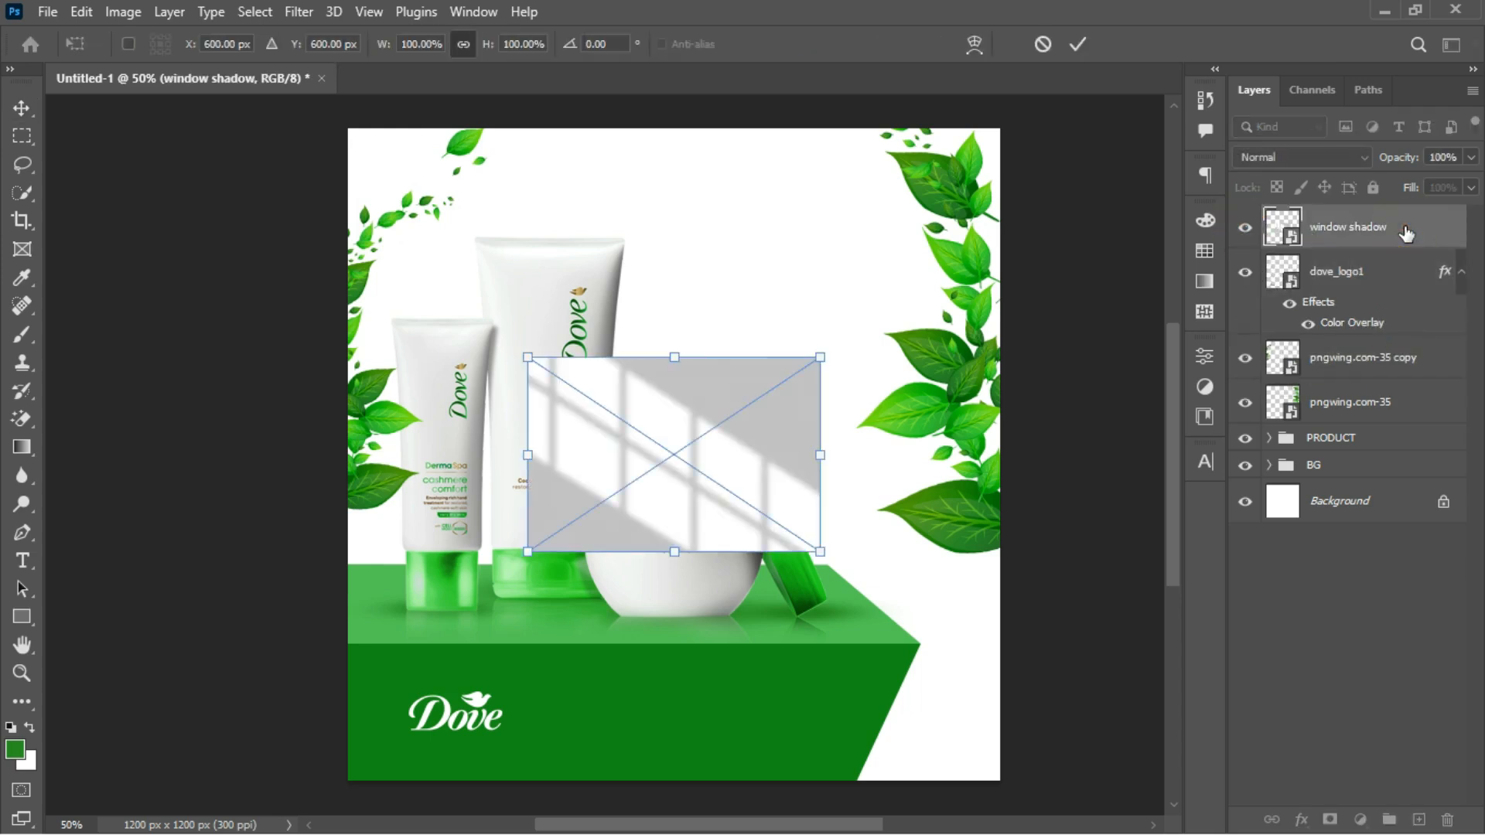
{"action": "left_click_drag", "start_coordinate": [826, 451], "coordinate": [1123, 514]}
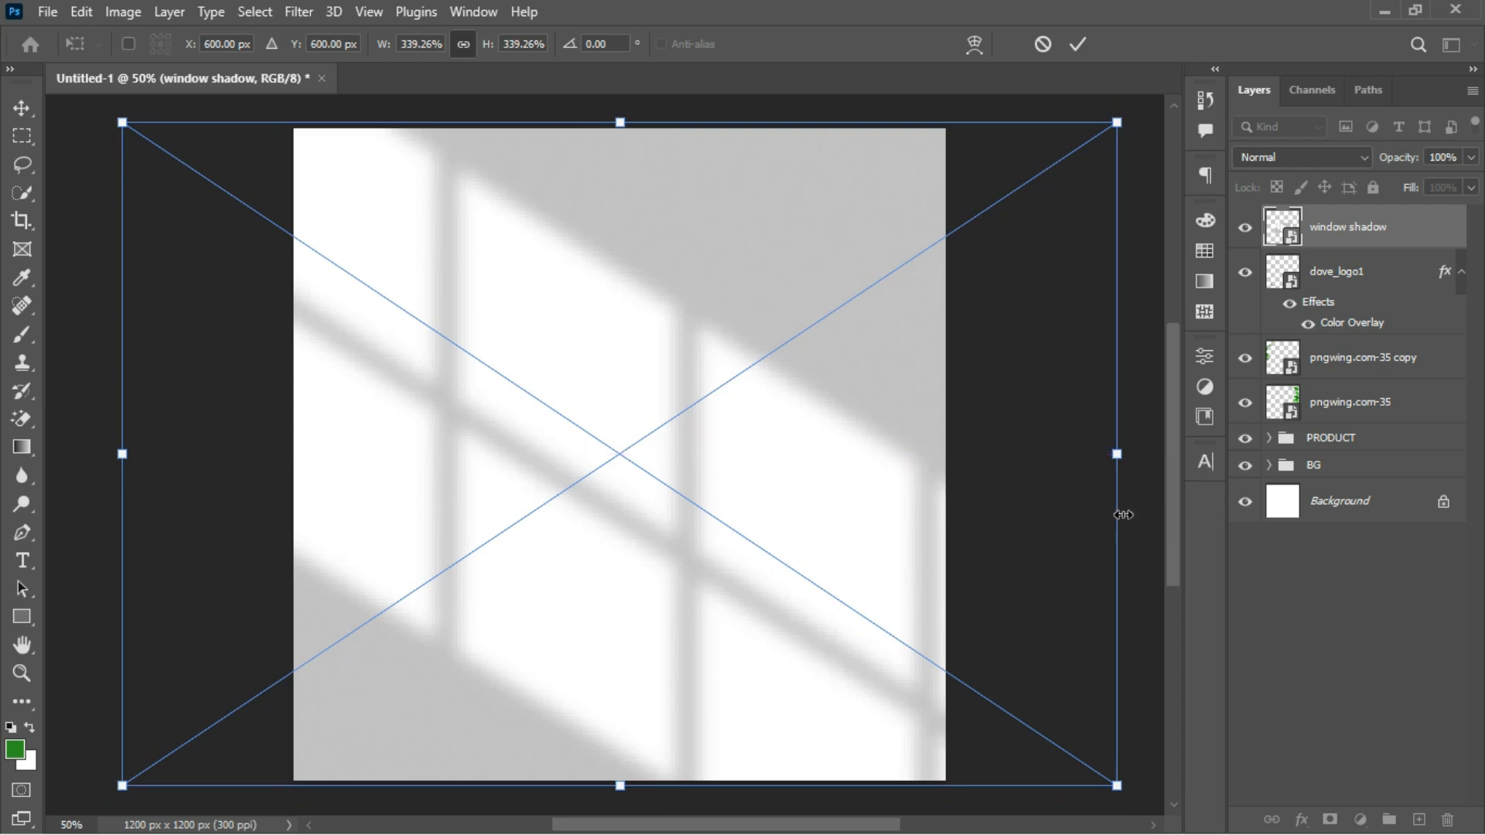
{"action": "left_click", "coordinate": [1078, 44]}
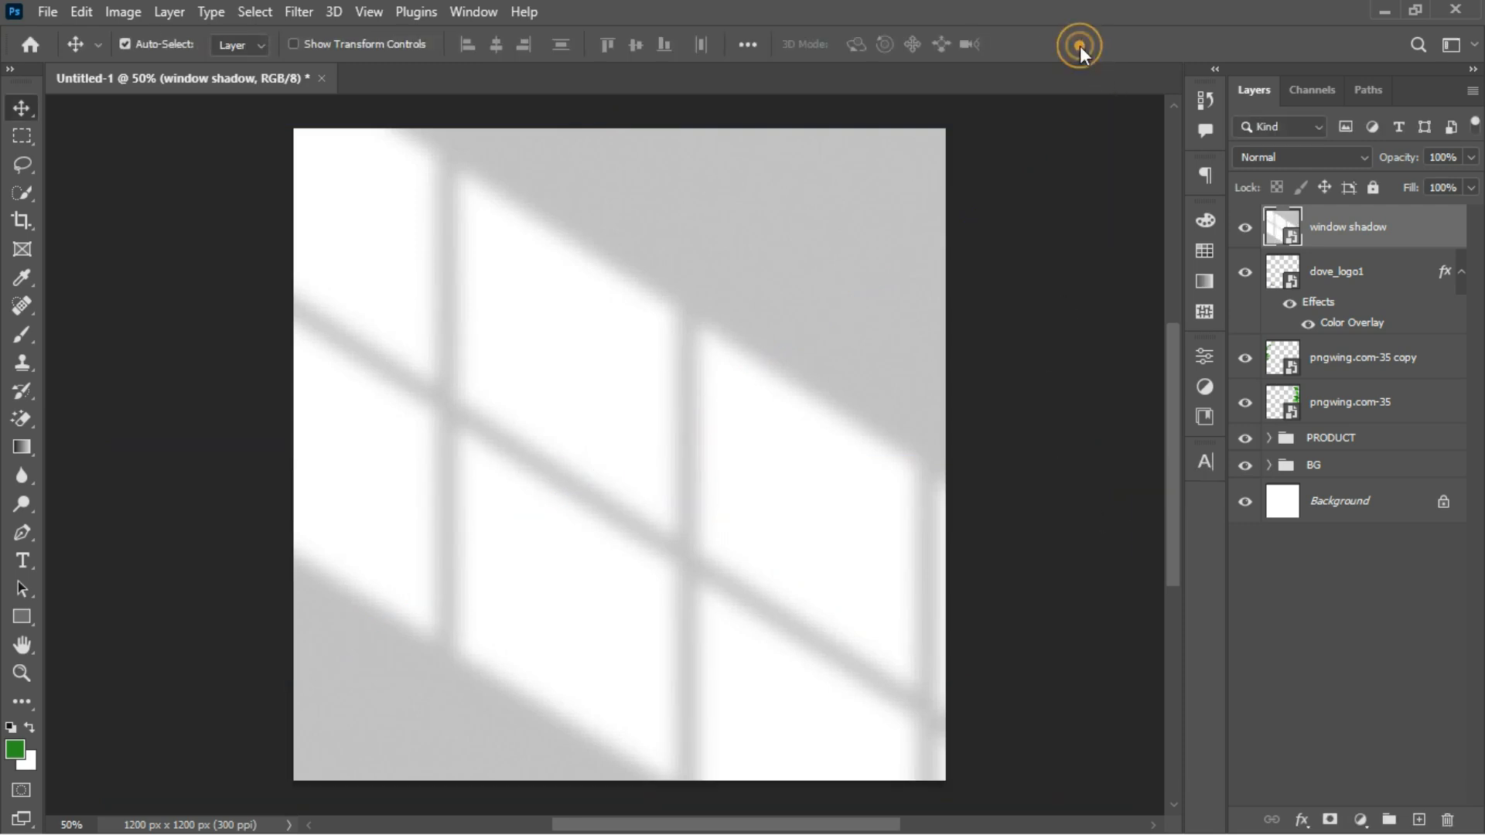
{"action": "left_click", "coordinate": [1336, 154]}
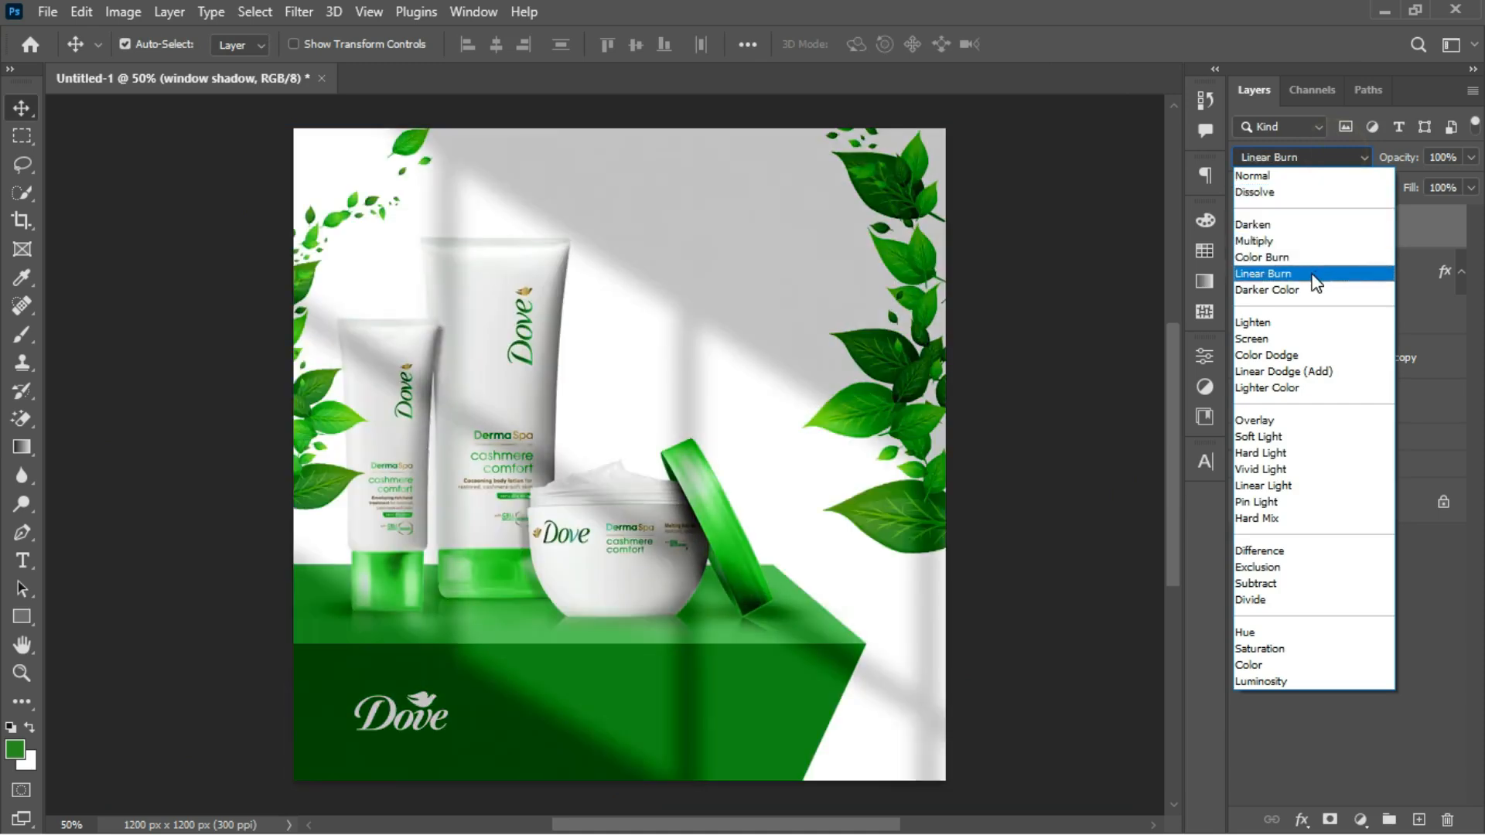
{"action": "left_click", "coordinate": [1312, 275]}
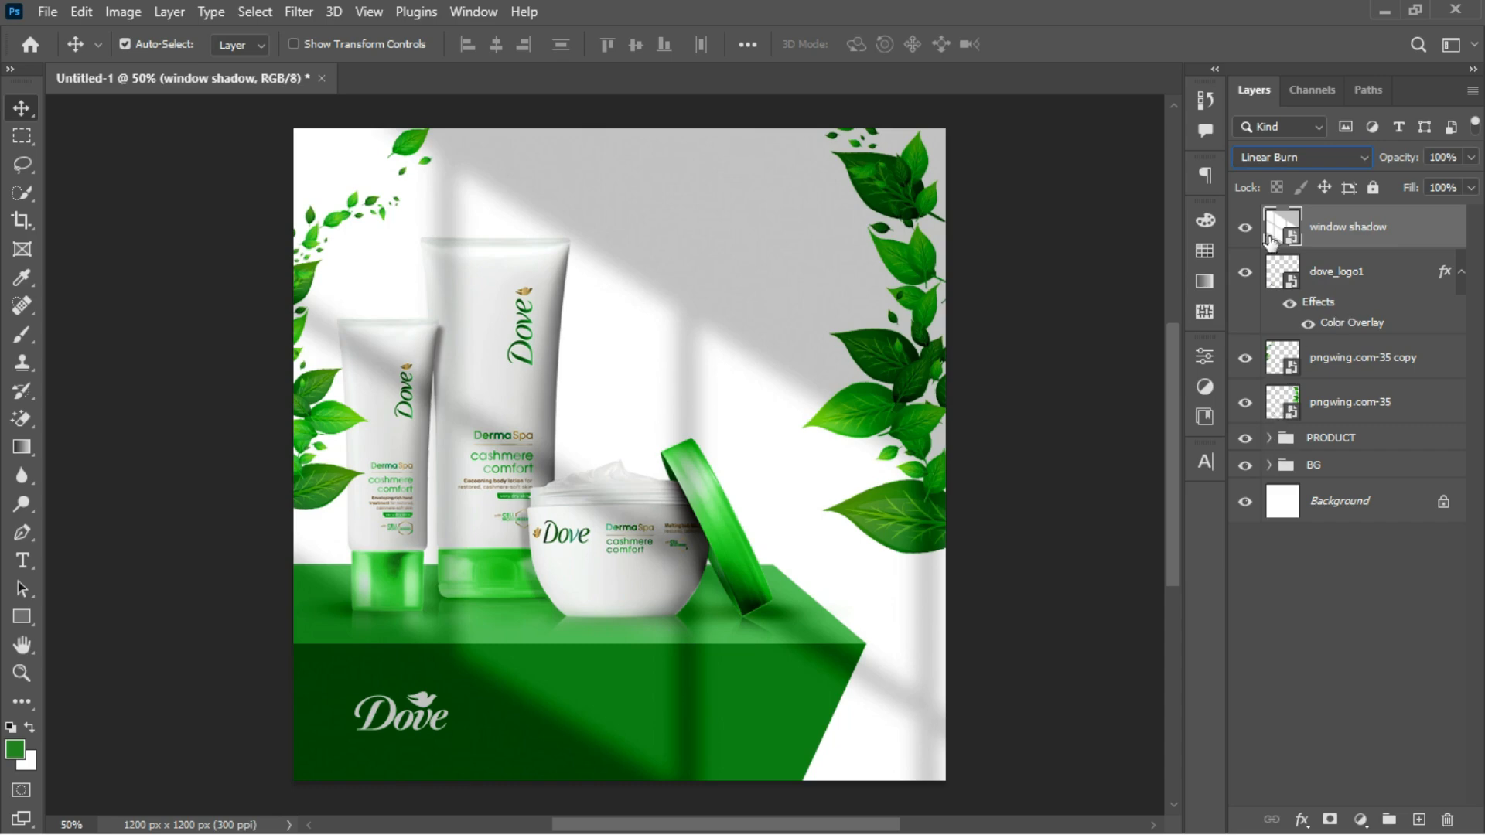
Step: Hide the window shadow layer and add a pale green (#e1fddf) solid color fill layer directly above Background
{"action": "left_click", "coordinate": [1235, 232]}
{"action": "left_click", "coordinate": [1338, 501]}
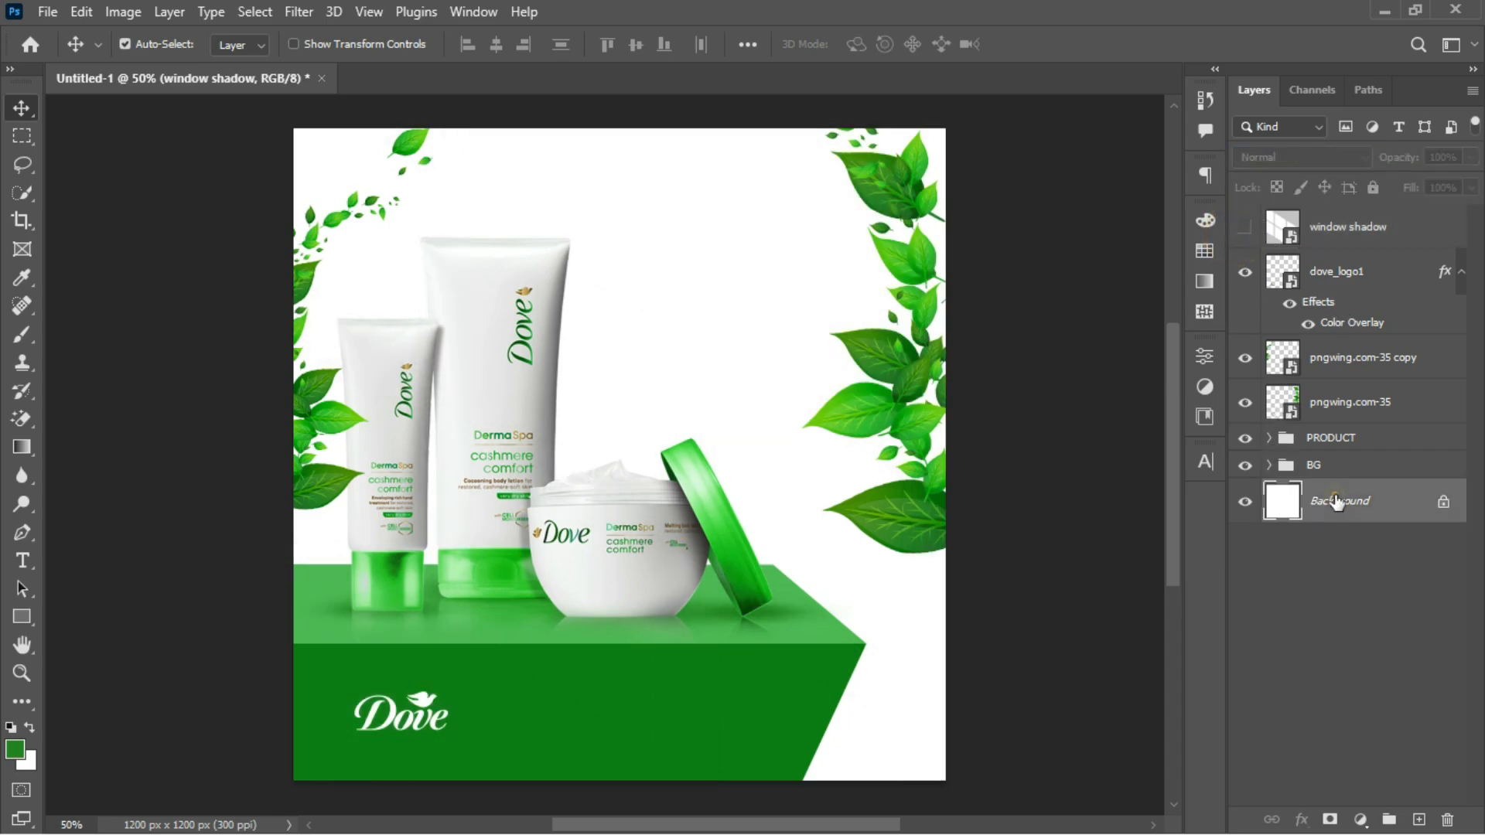
{"action": "left_click", "coordinate": [1361, 818]}
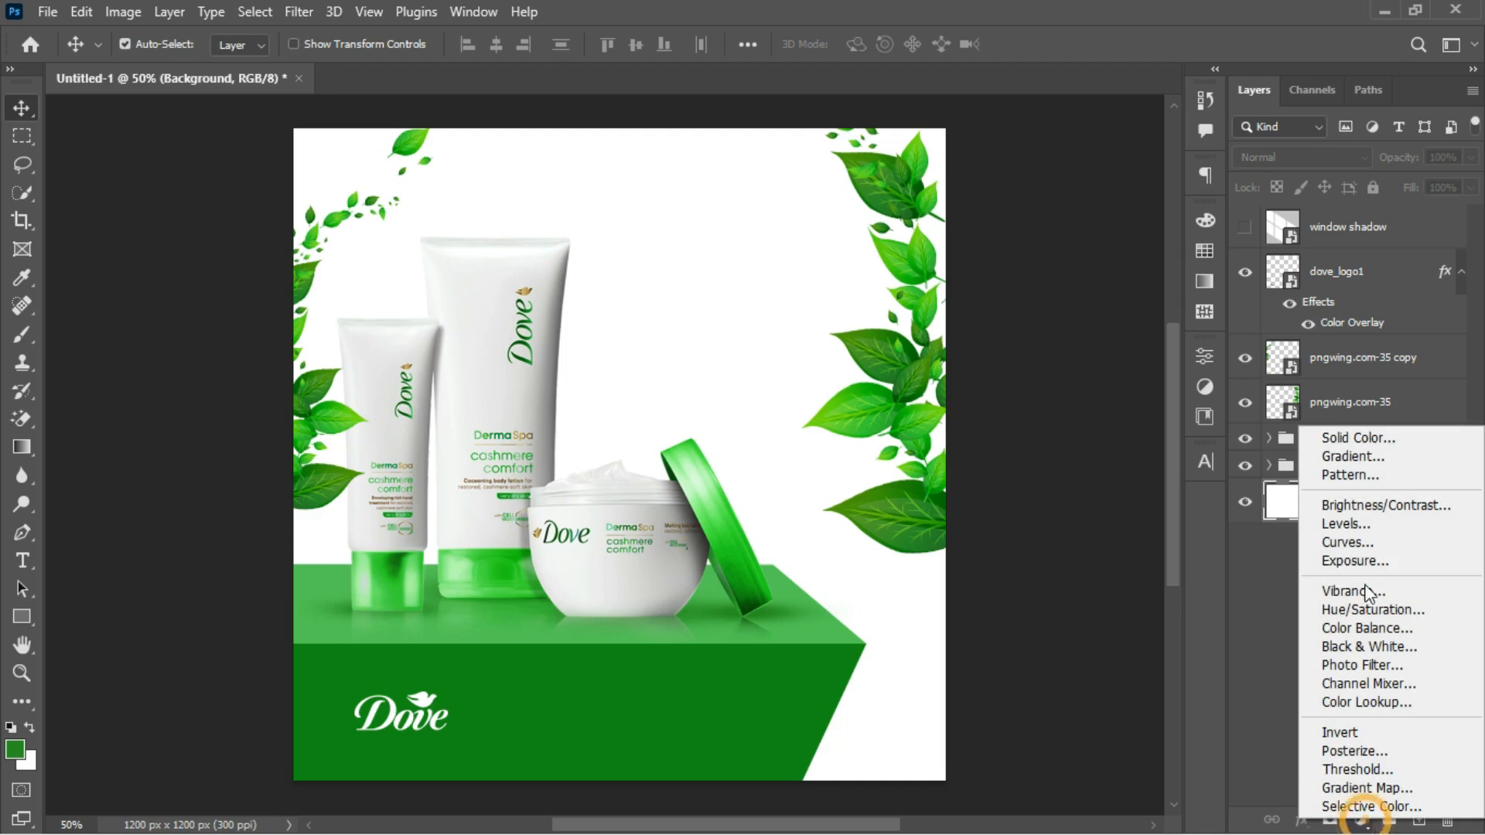
{"action": "left_click", "coordinate": [1364, 440]}
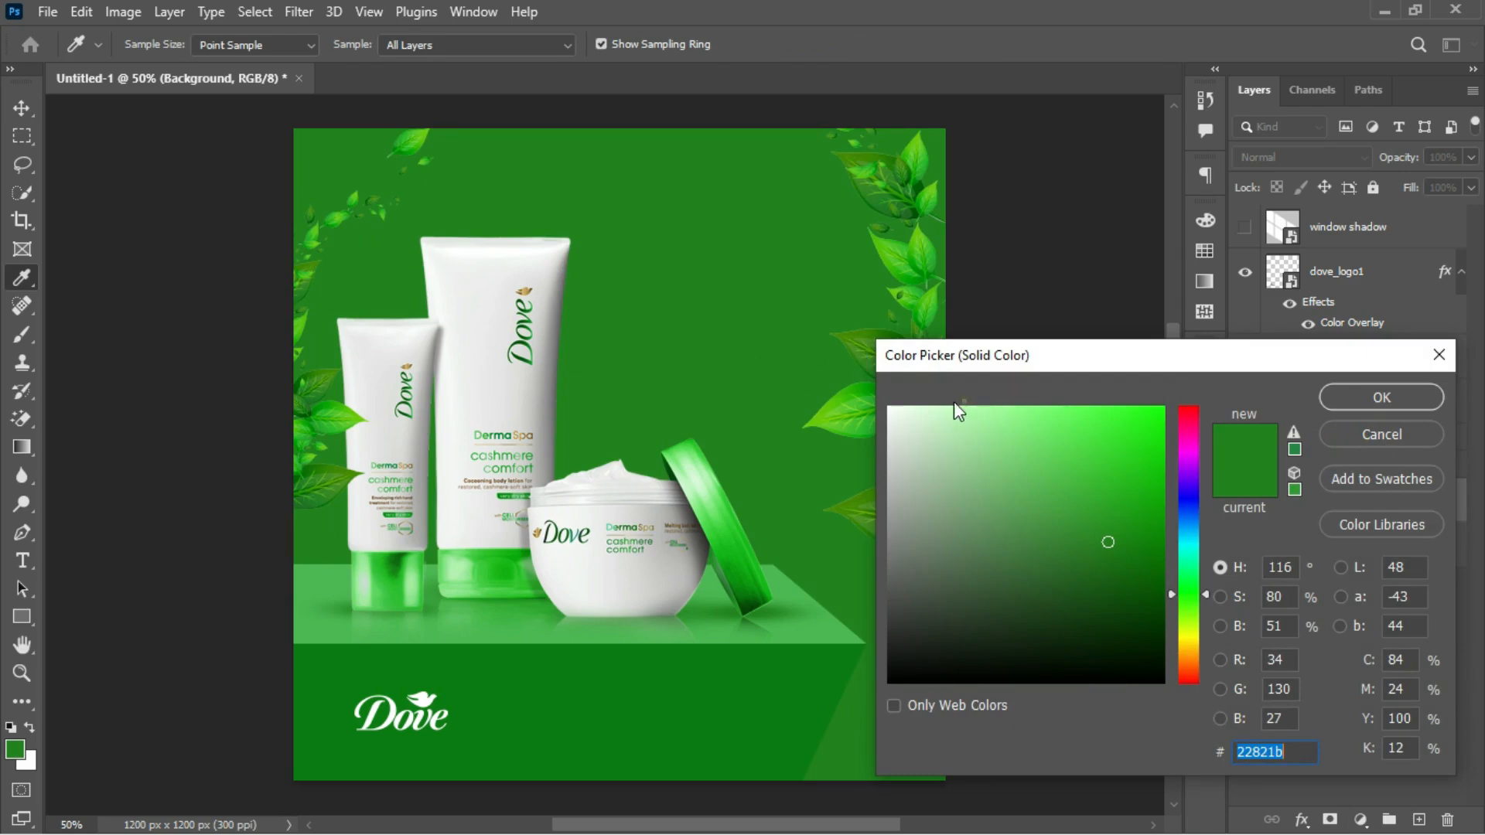
{"action": "left_click_drag", "start_coordinate": [927, 417], "coordinate": [919, 408]}
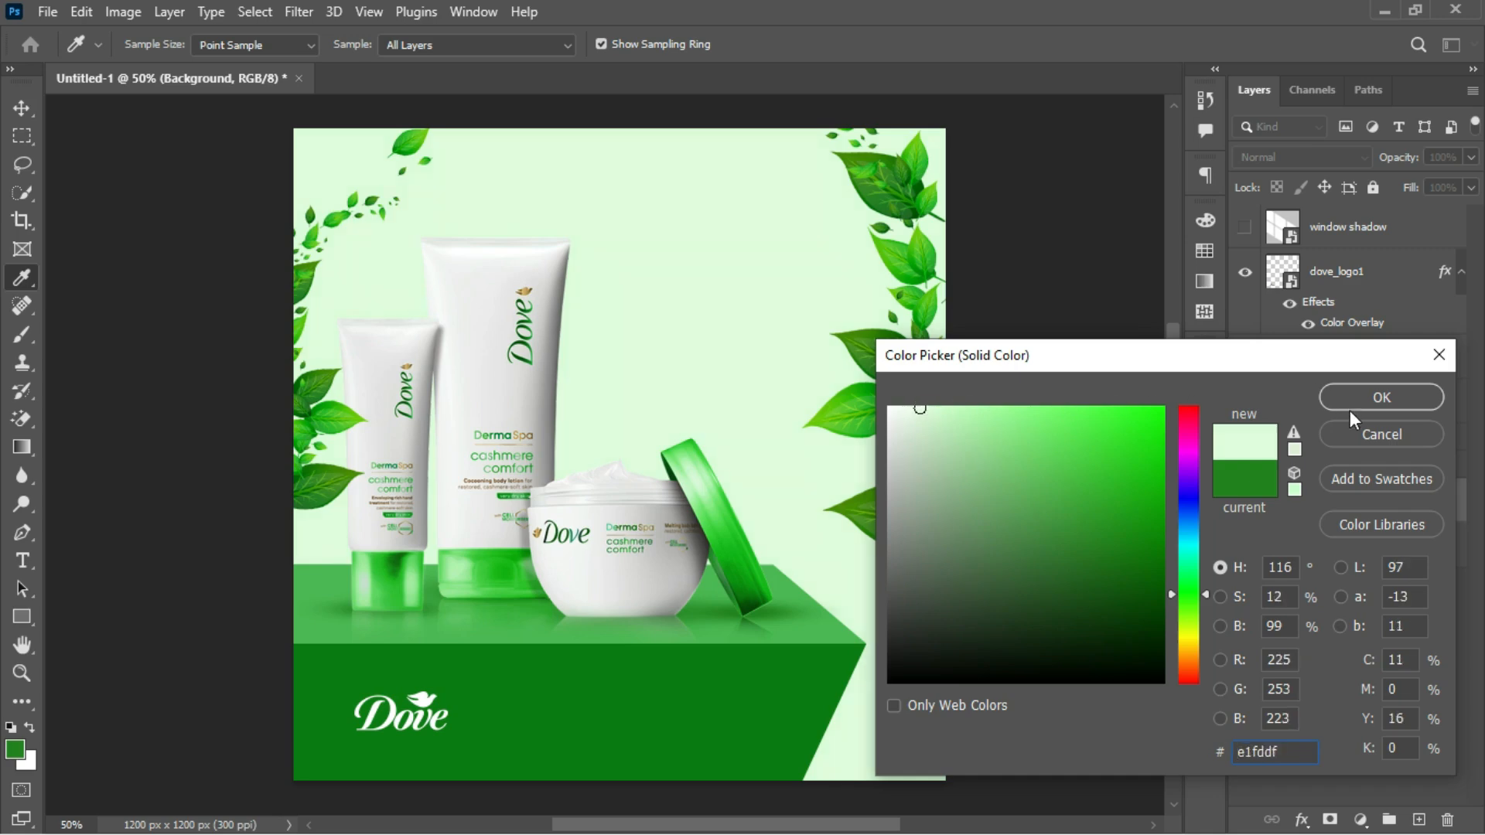
{"action": "left_click", "coordinate": [1393, 392]}
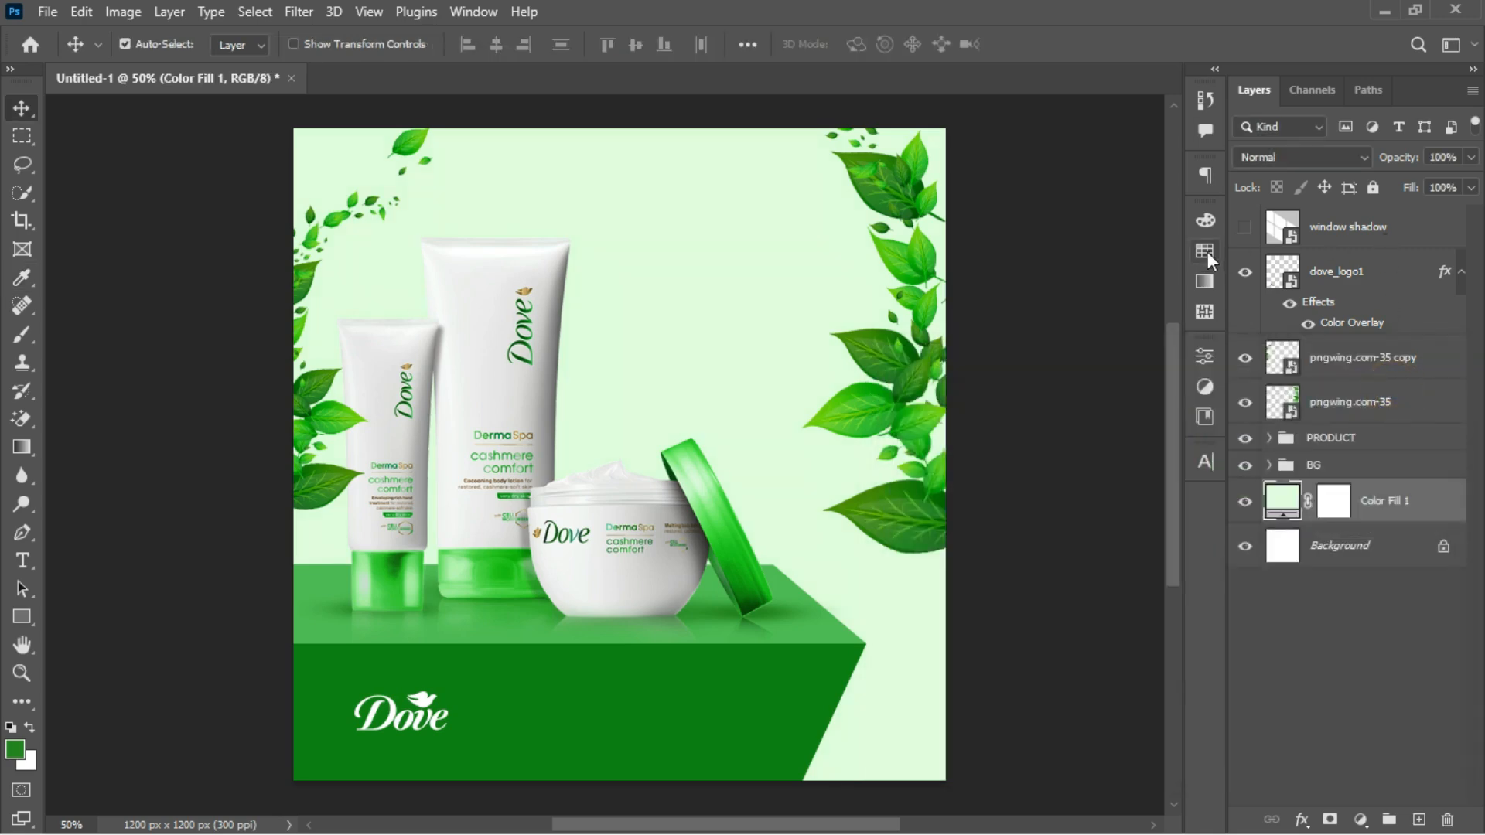
Step: Show the window shadow layer again and compare the design with and without it
{"action": "left_click", "coordinate": [1244, 228]}
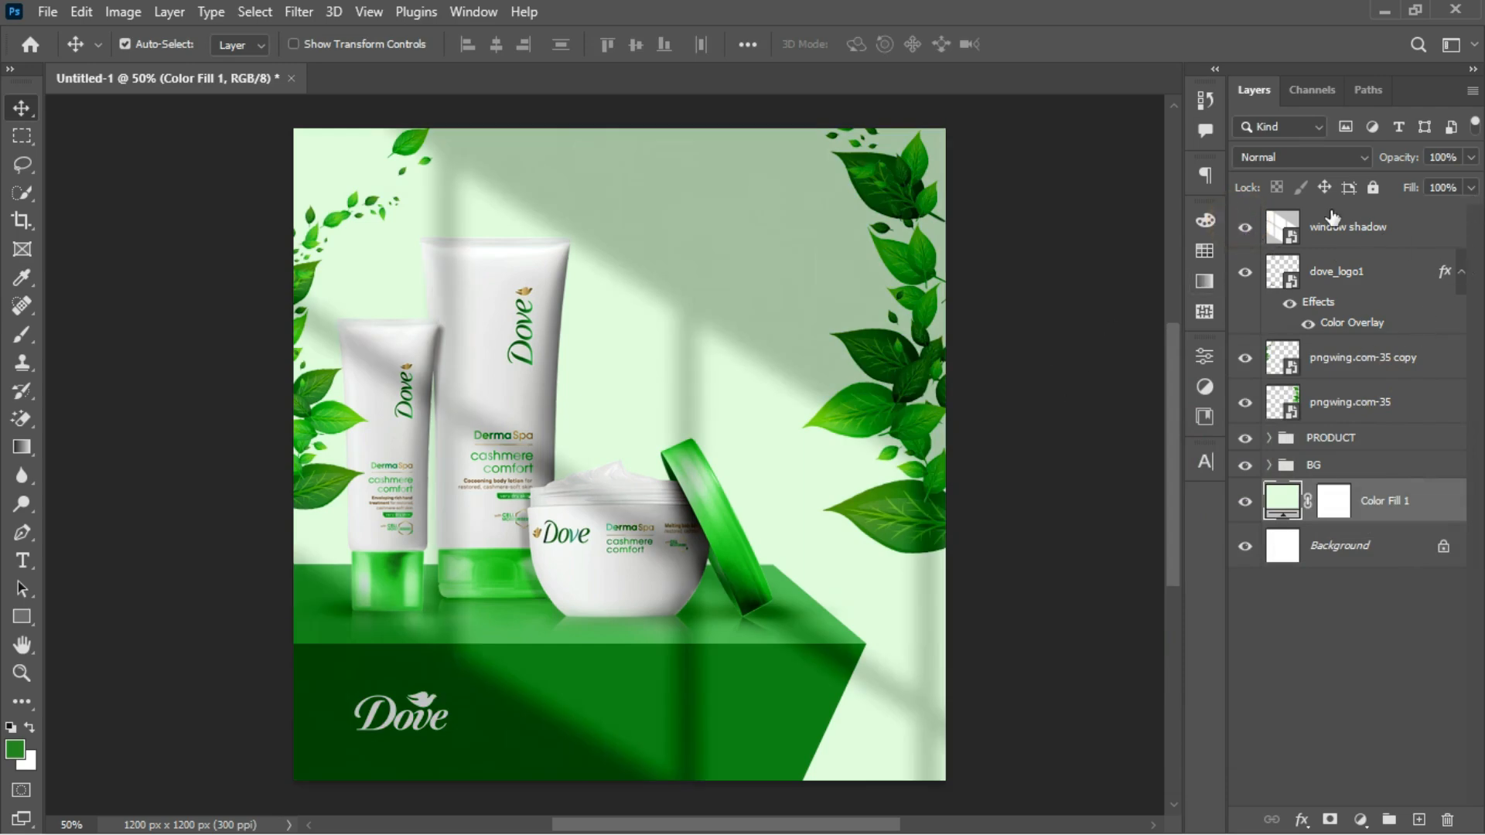
{"action": "left_click", "coordinate": [1244, 227]}
{"action": "left_click", "coordinate": [1244, 227]}
Step: Add the pasted tagline "Awaken your inner cuteness" in dark green Urbanist Regular above the window shadow layer, beside the large tube's upper part
{"action": "left_click", "coordinate": [1380, 229]}
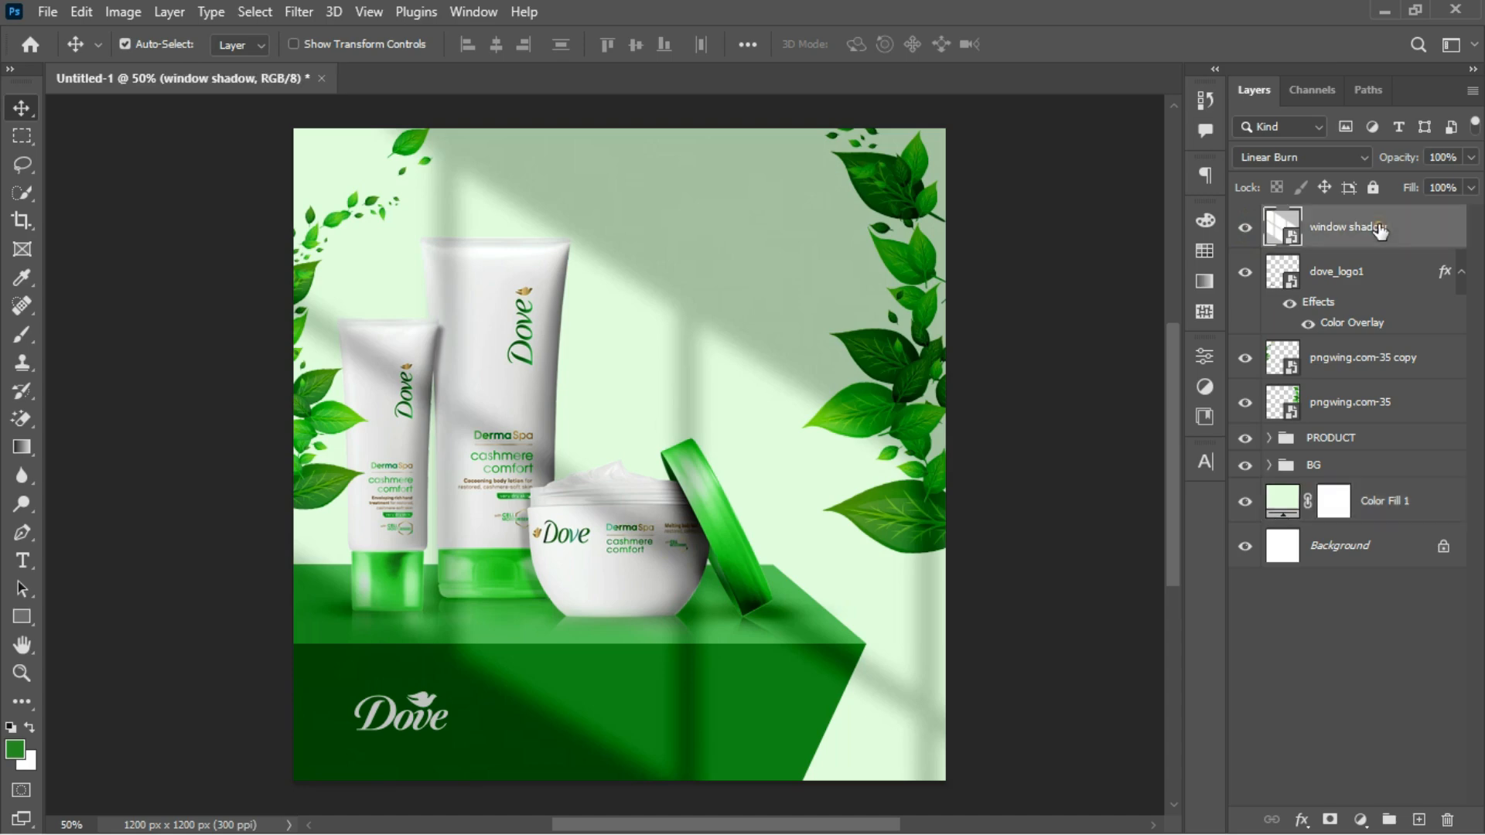
{"action": "left_click", "coordinate": [20, 563]}
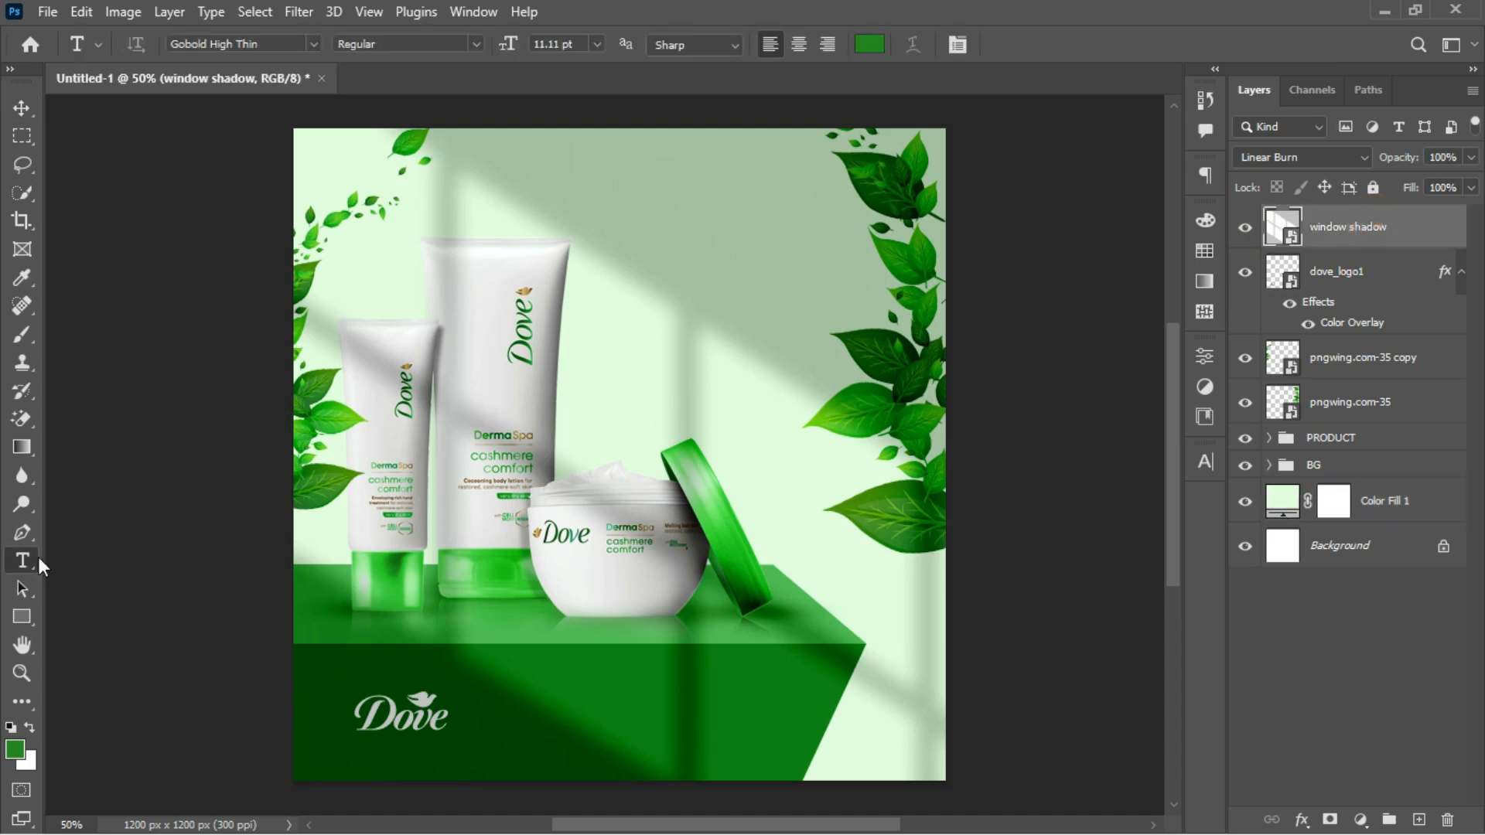
{"action": "left_click", "coordinate": [624, 232]}
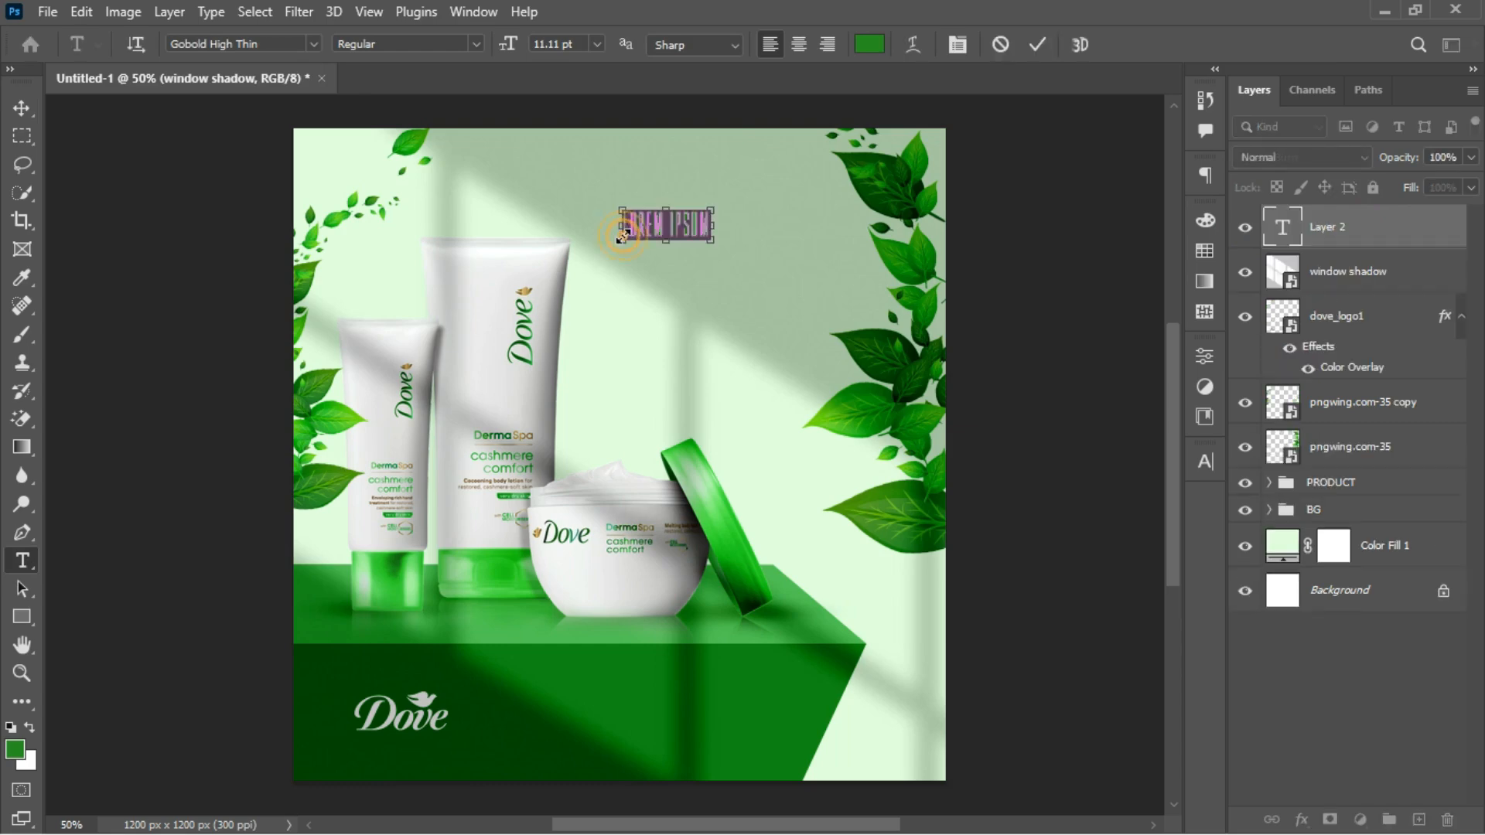
{"action": "key", "text": "ctrl+v"}
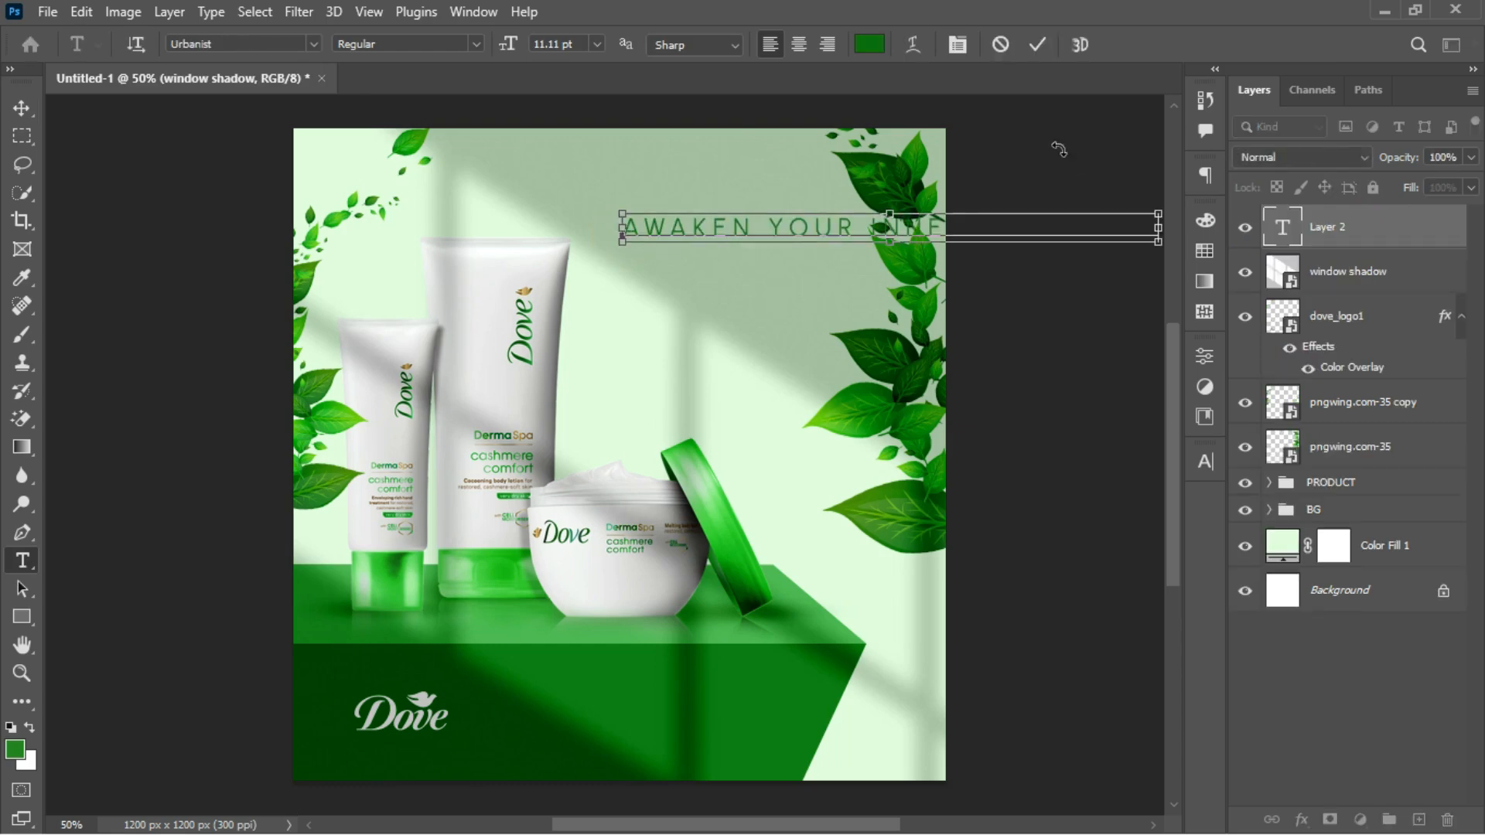
{"action": "key", "text": "ctrl+Return"}
Step: Scale the tagline to about 42% wide and 43% high so it fits between the large tube and the leaves
{"action": "key", "text": "ctrl+t"}
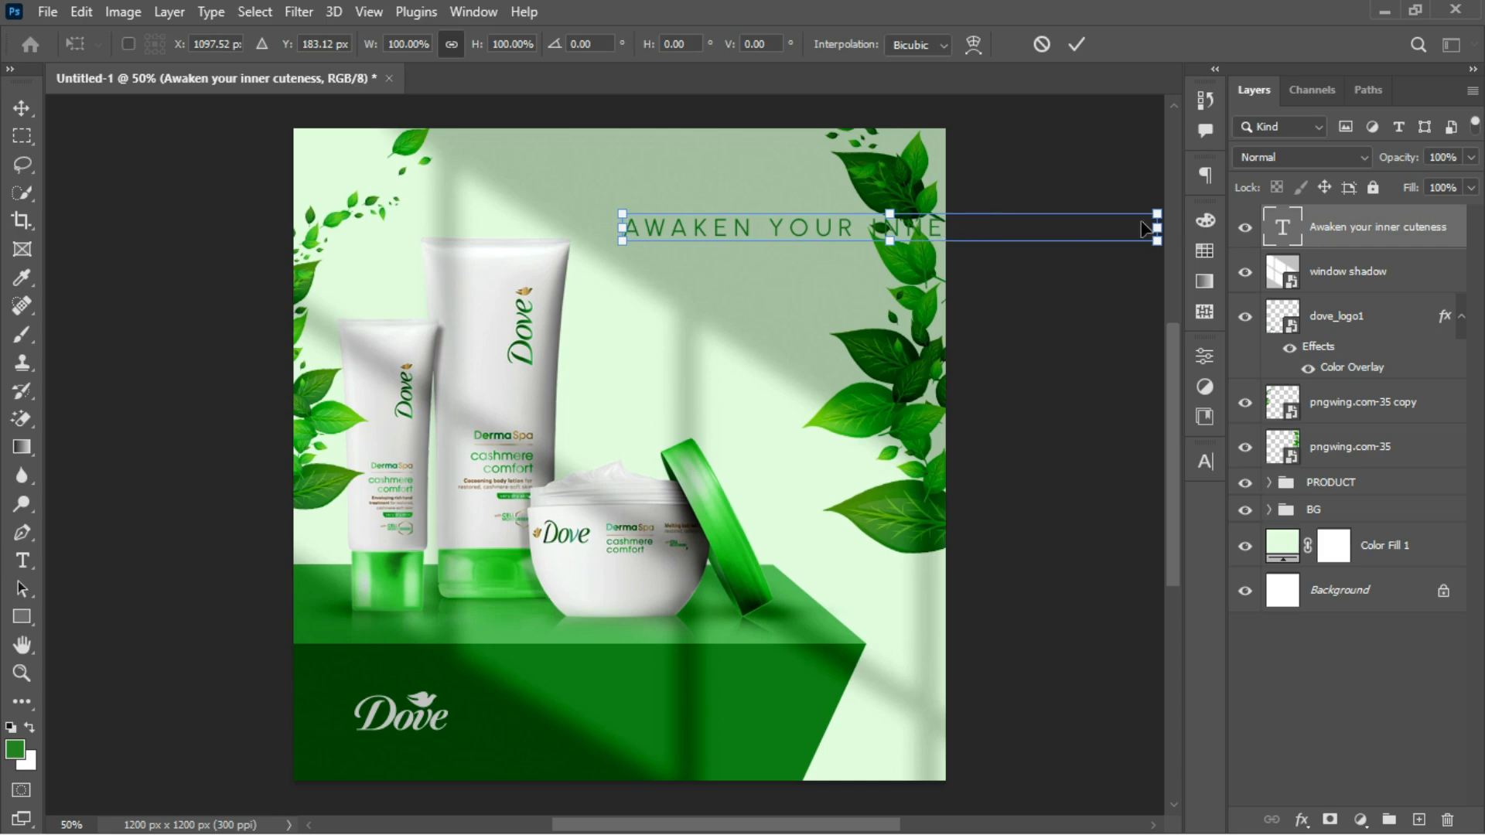
{"action": "left_click_drag", "start_coordinate": [1155, 213], "coordinate": [795, 230]}
{"action": "left_click_drag", "start_coordinate": [619, 224], "coordinate": [627, 226]}
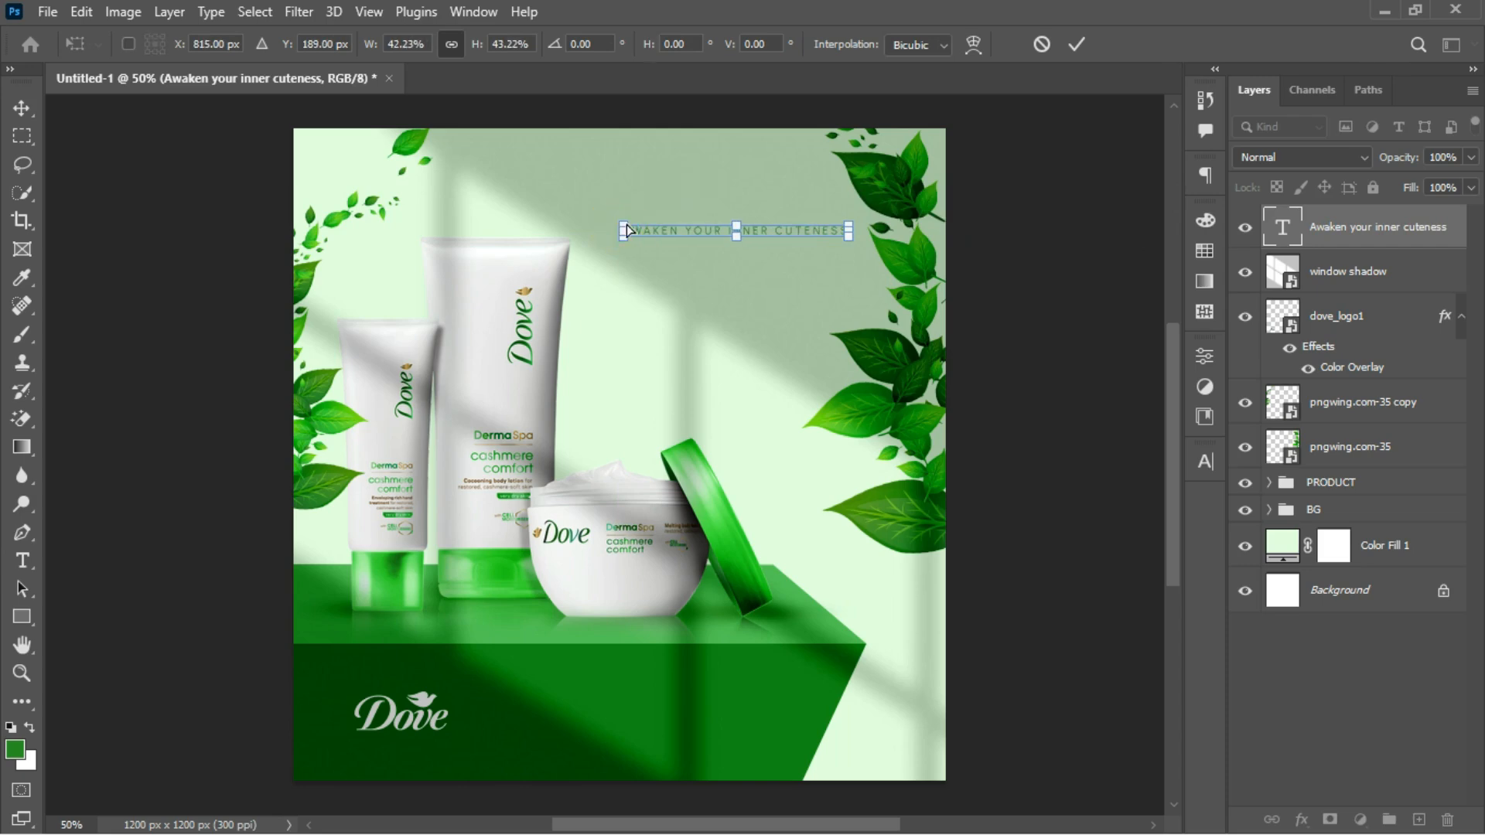
{"action": "key", "text": "Return"}
Step: Duplicate the tagline just below itself and replace the copy's text with "GLOW ON"
{"action": "key", "text": "t"}
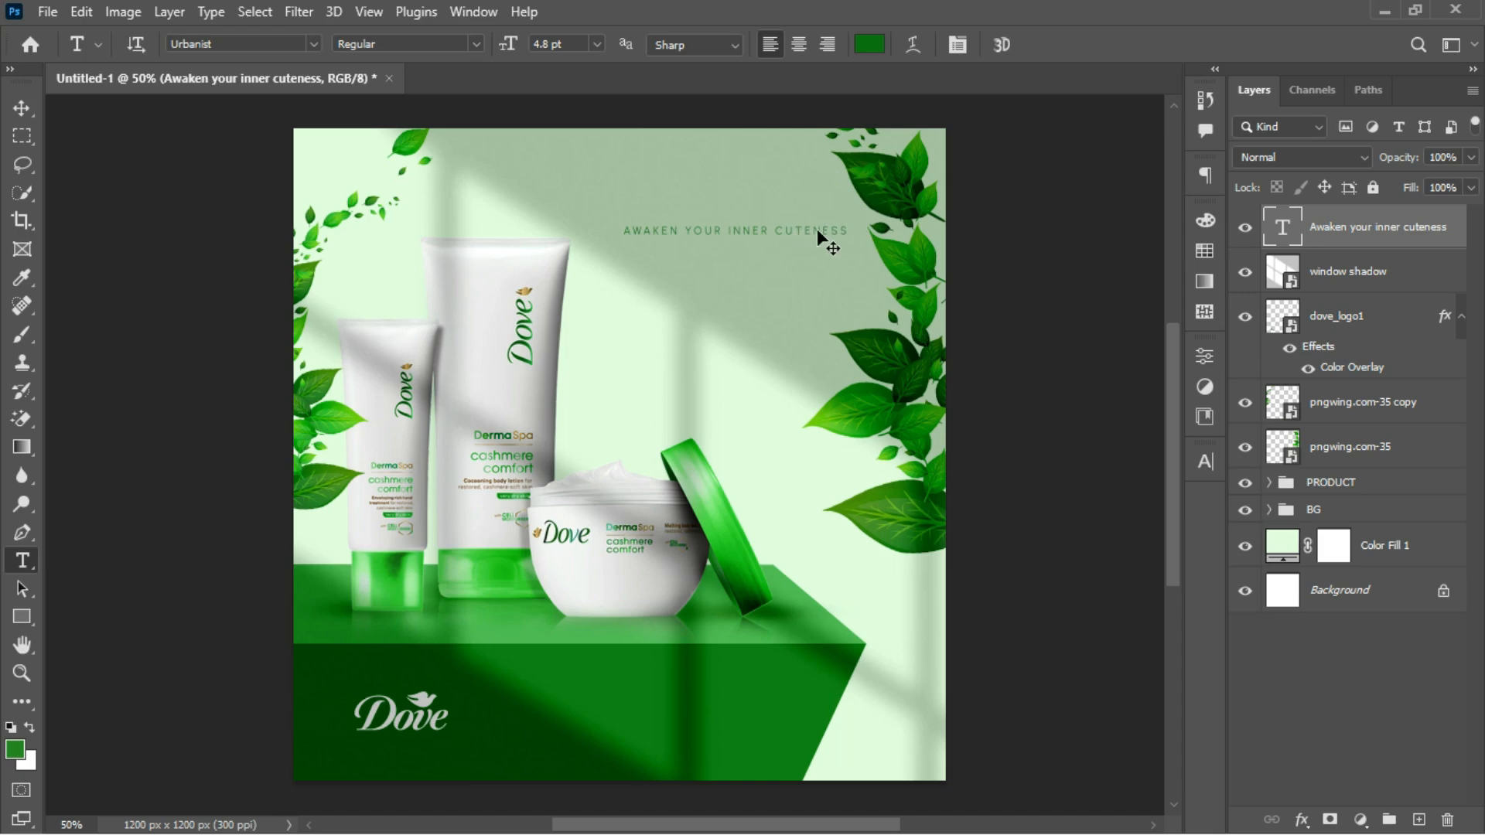
{"action": "left_click_drag", "start_coordinate": [818, 244], "coordinate": [815, 275]}
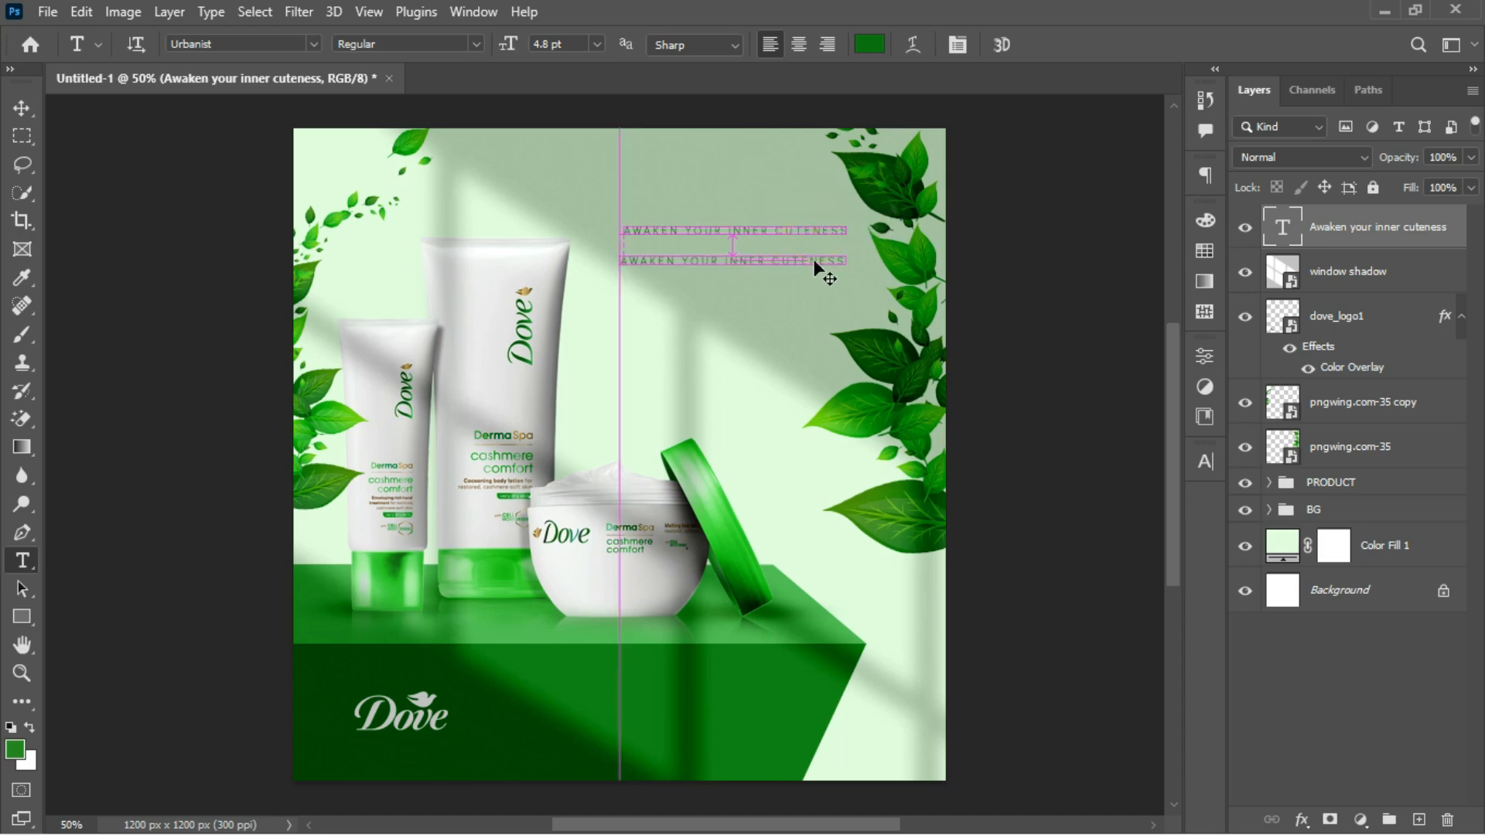
{"action": "left_click", "coordinate": [750, 258]}
{"action": "key", "text": "ctrl+a"}
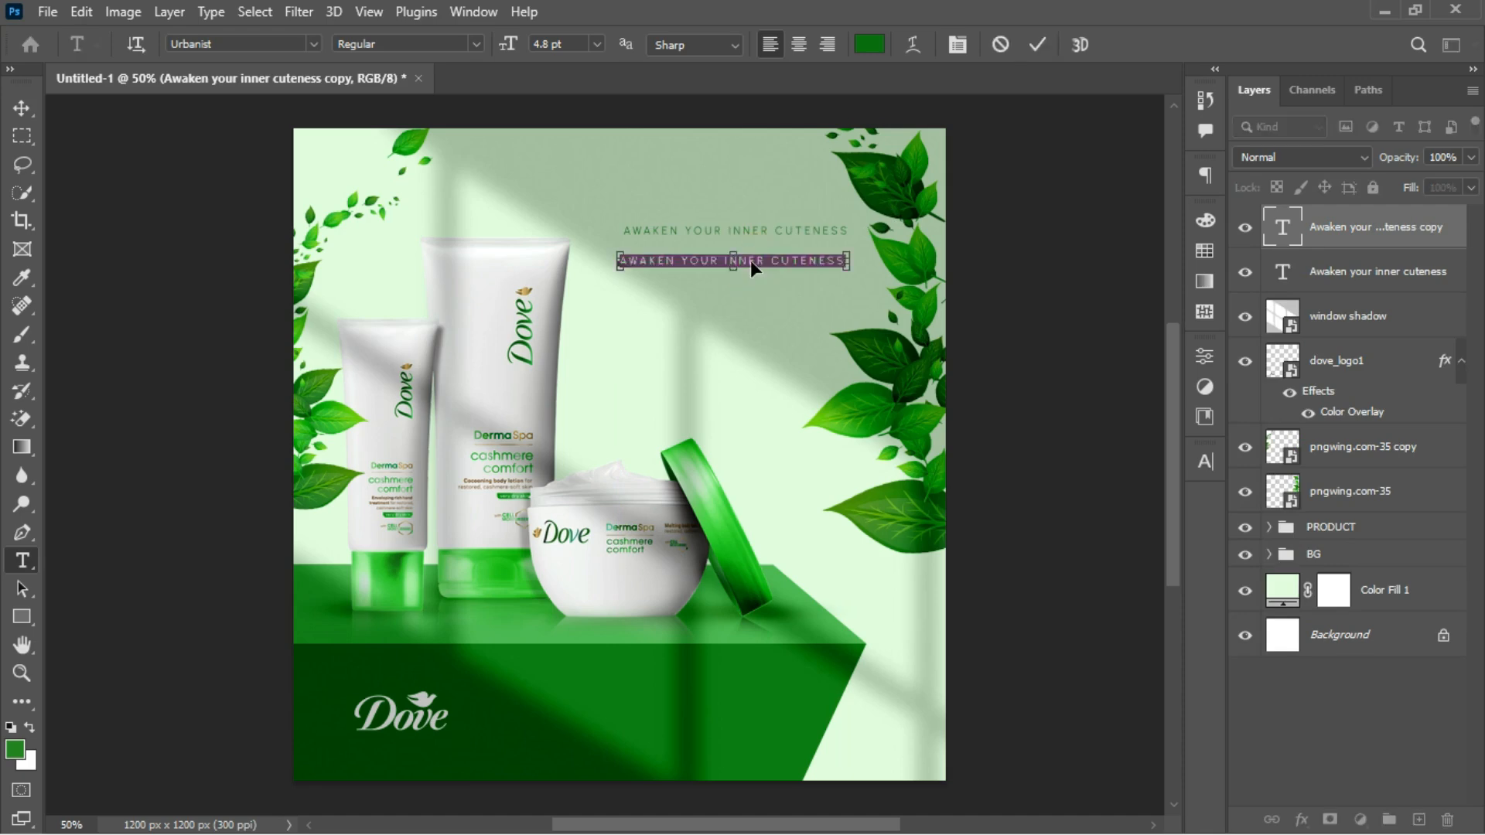
{"action": "key", "text": "BackSpace"}
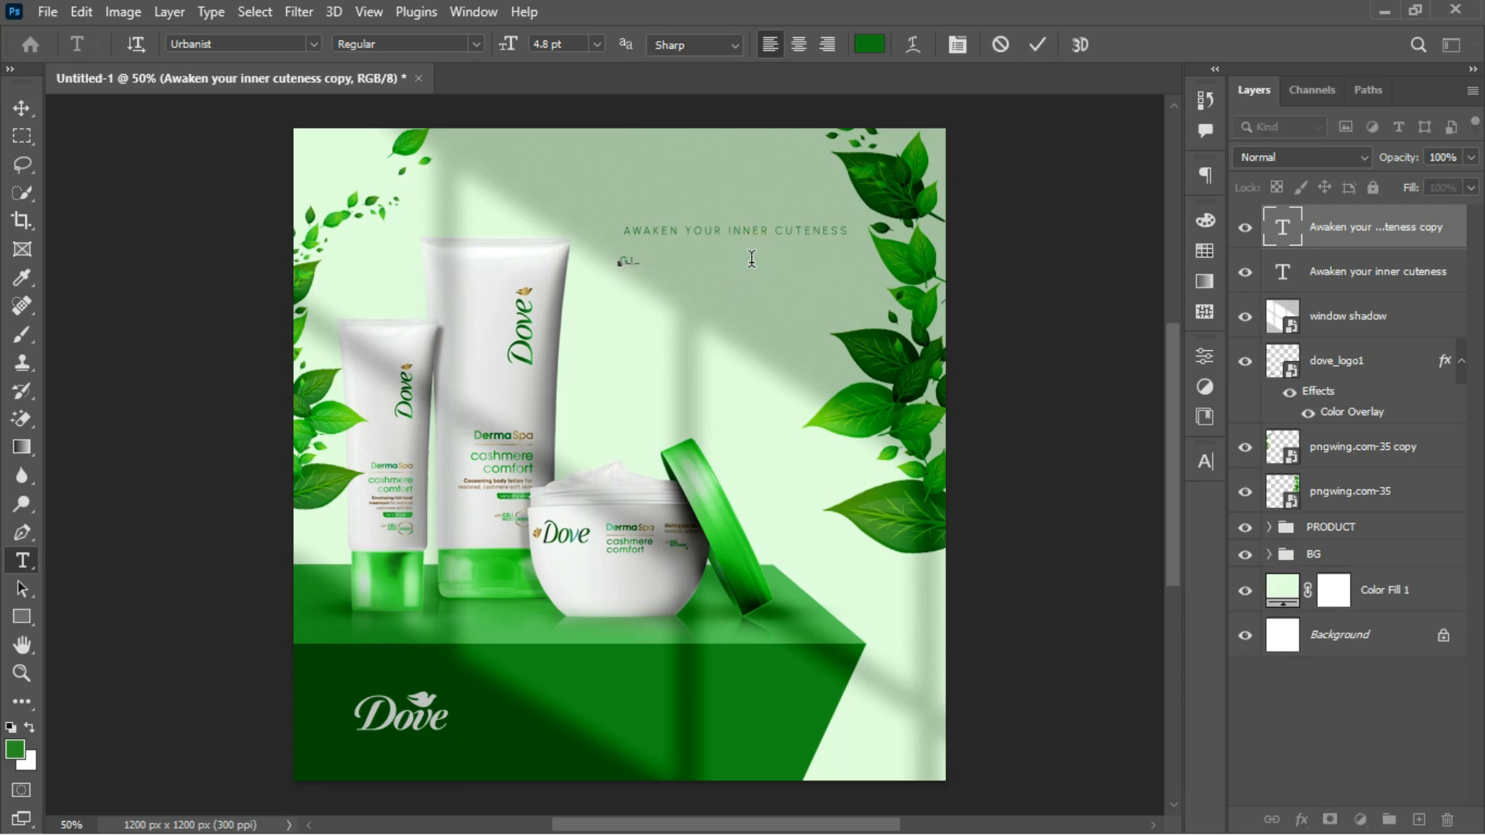
{"action": "type", "text": "GLOW ON"}
{"action": "key", "text": "ctrl+Return"}
Step: Enlarge the GLOW ON text to about 358% so it spans roughly the tagline's width
{"action": "key", "text": "ctrl+t"}
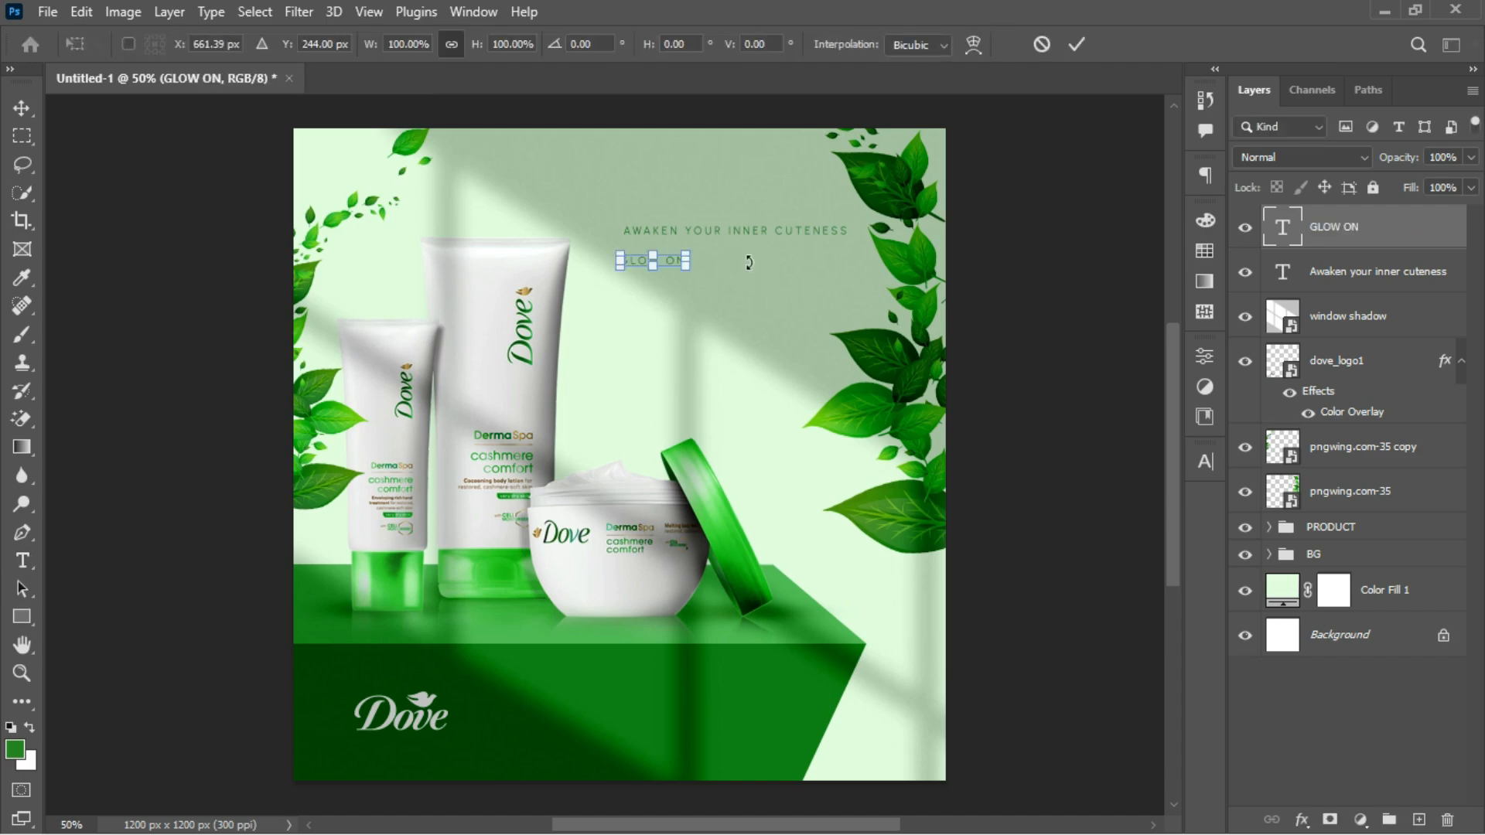
{"action": "left_click_drag", "start_coordinate": [686, 269], "coordinate": [865, 295]}
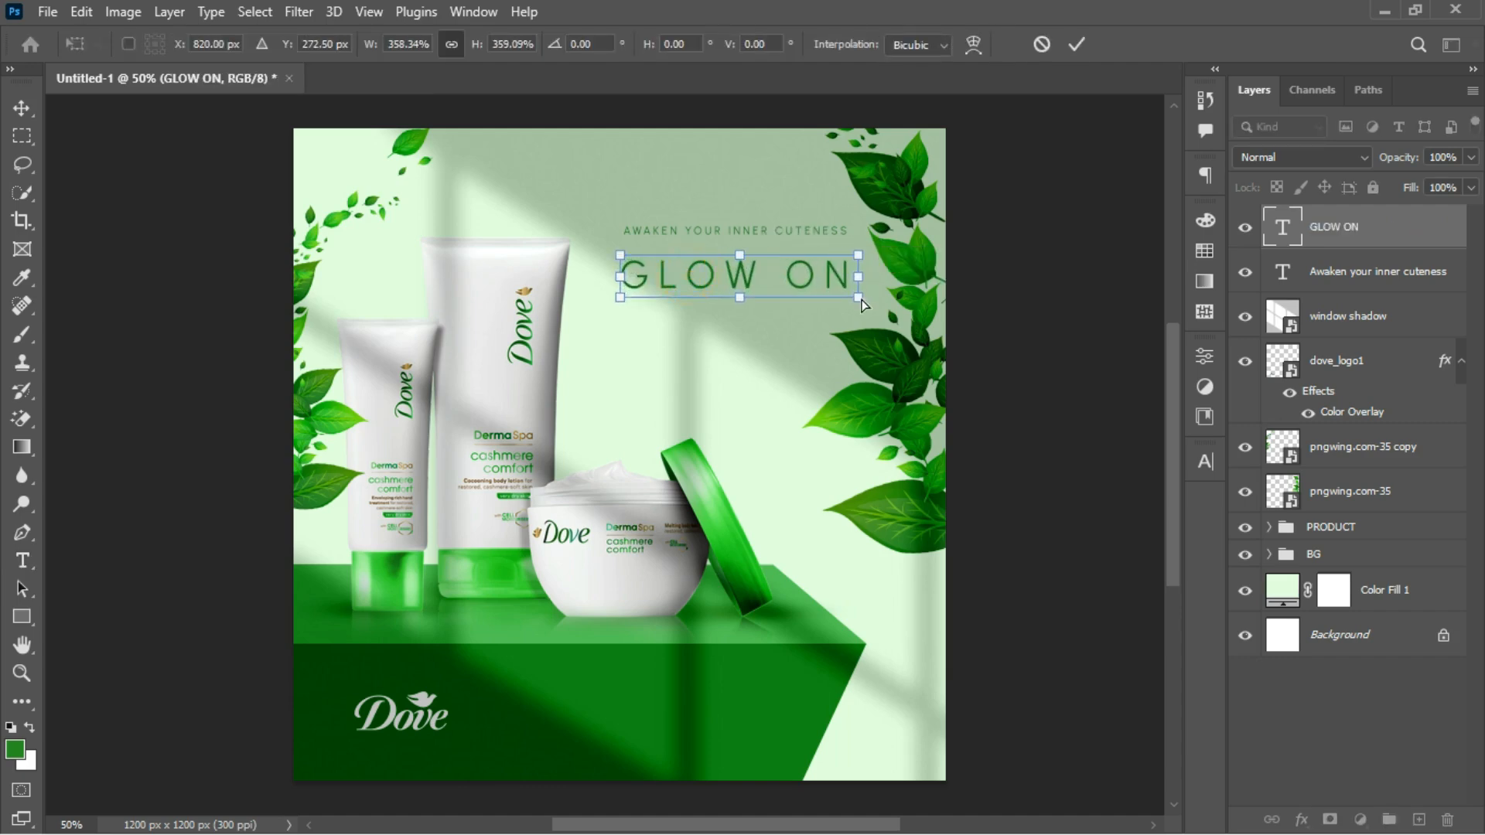
{"action": "key", "text": "Return"}
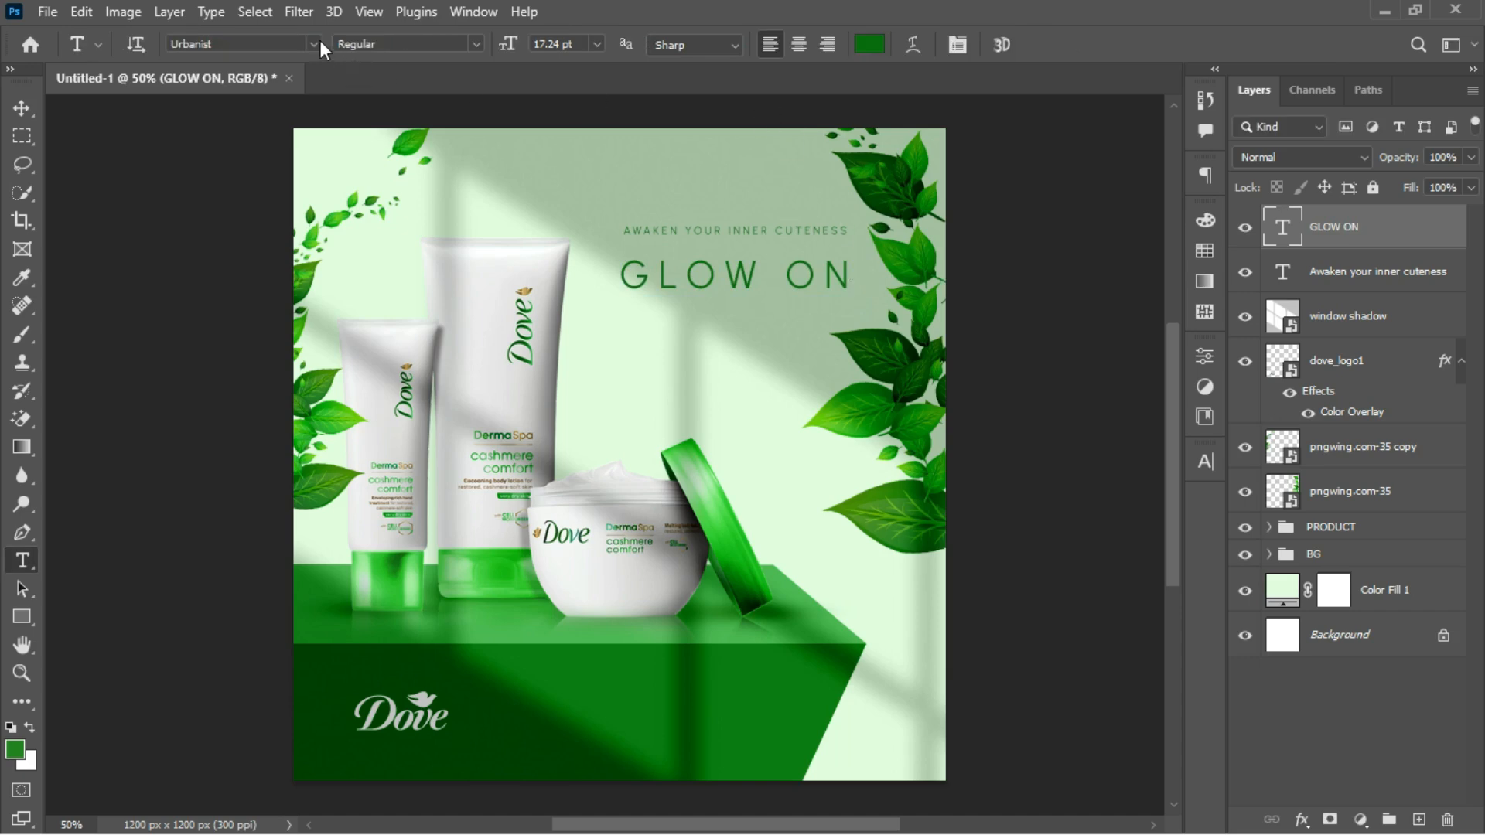
Step: Change the GLOW ON text's font to Gobold High Thin and set its tracking to 0
{"action": "left_click", "coordinate": [314, 43]}
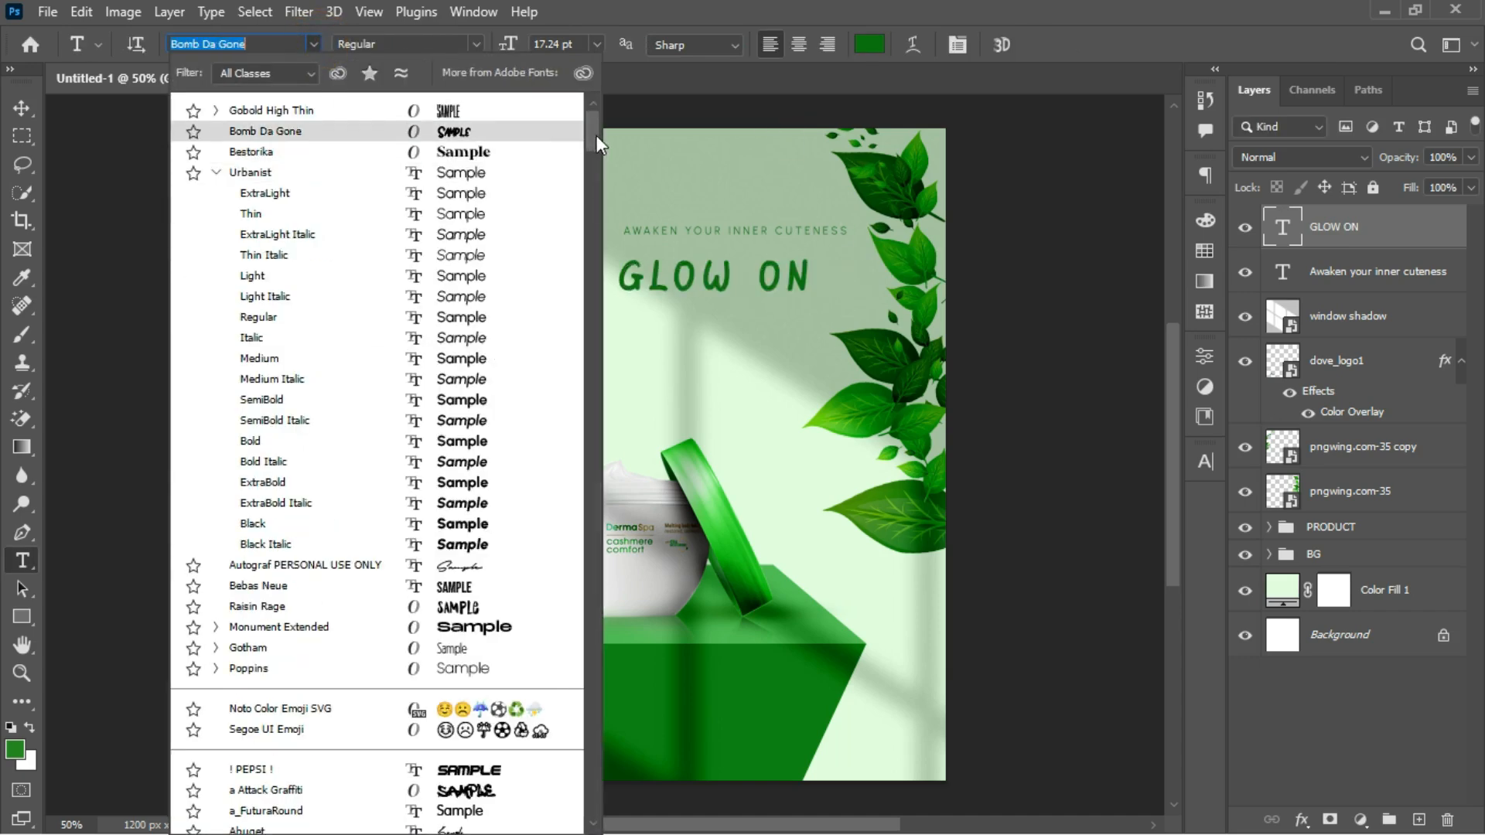
{"action": "left_click", "coordinate": [308, 112]}
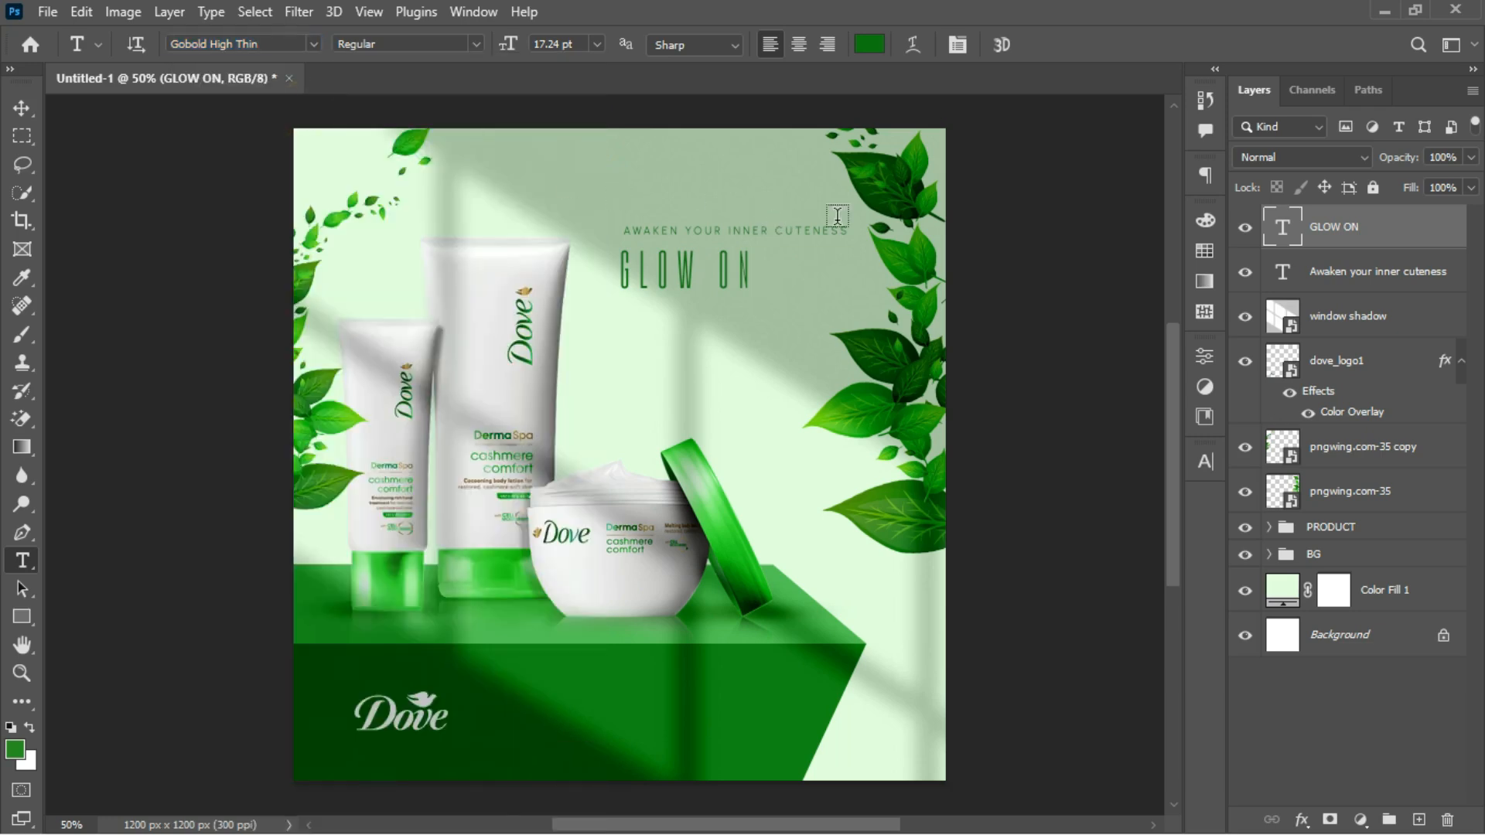
{"action": "left_click", "coordinate": [1206, 456]}
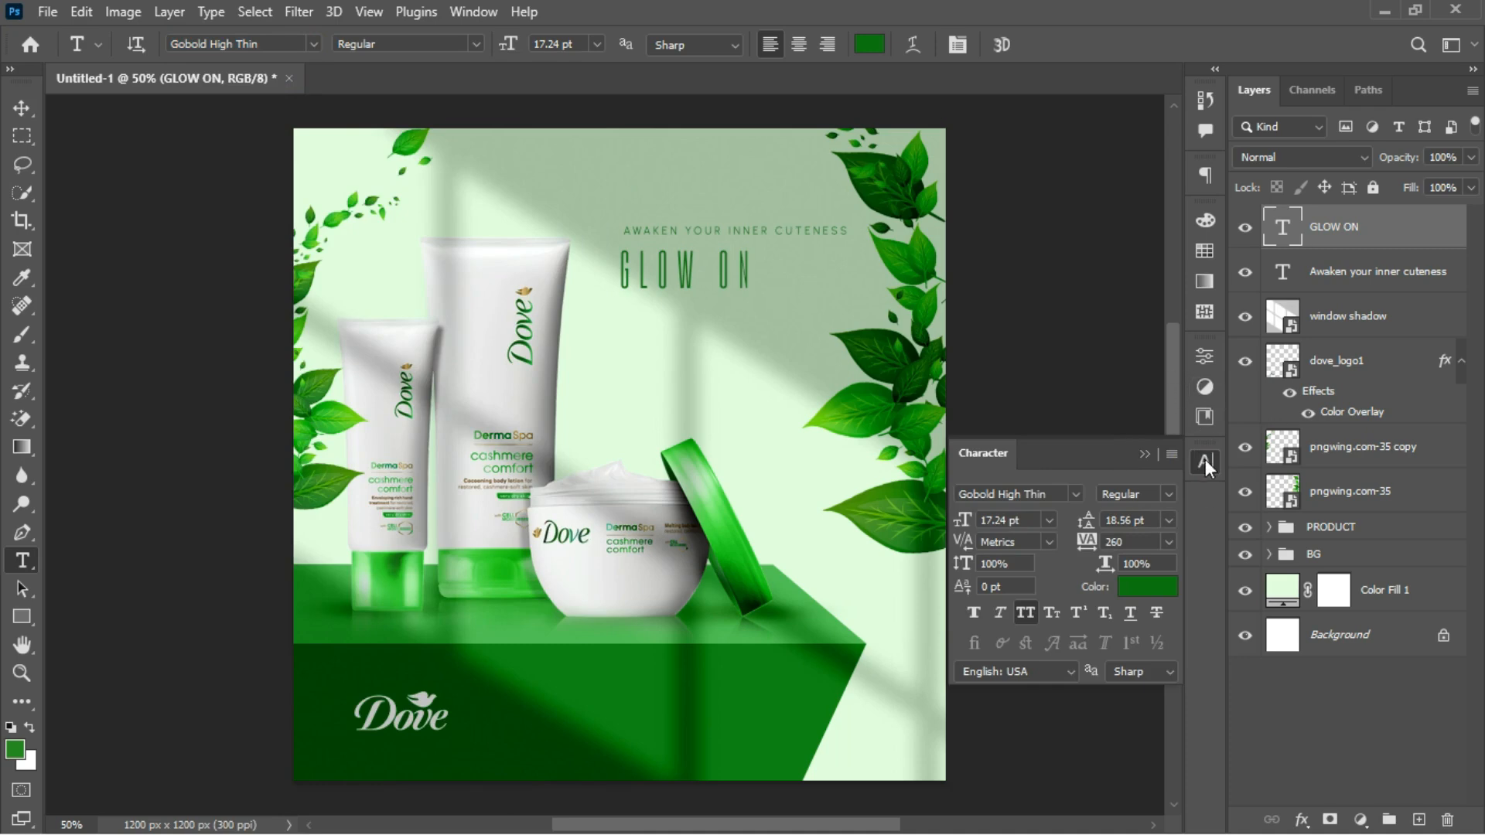
{"action": "left_click", "coordinate": [474, 11]}
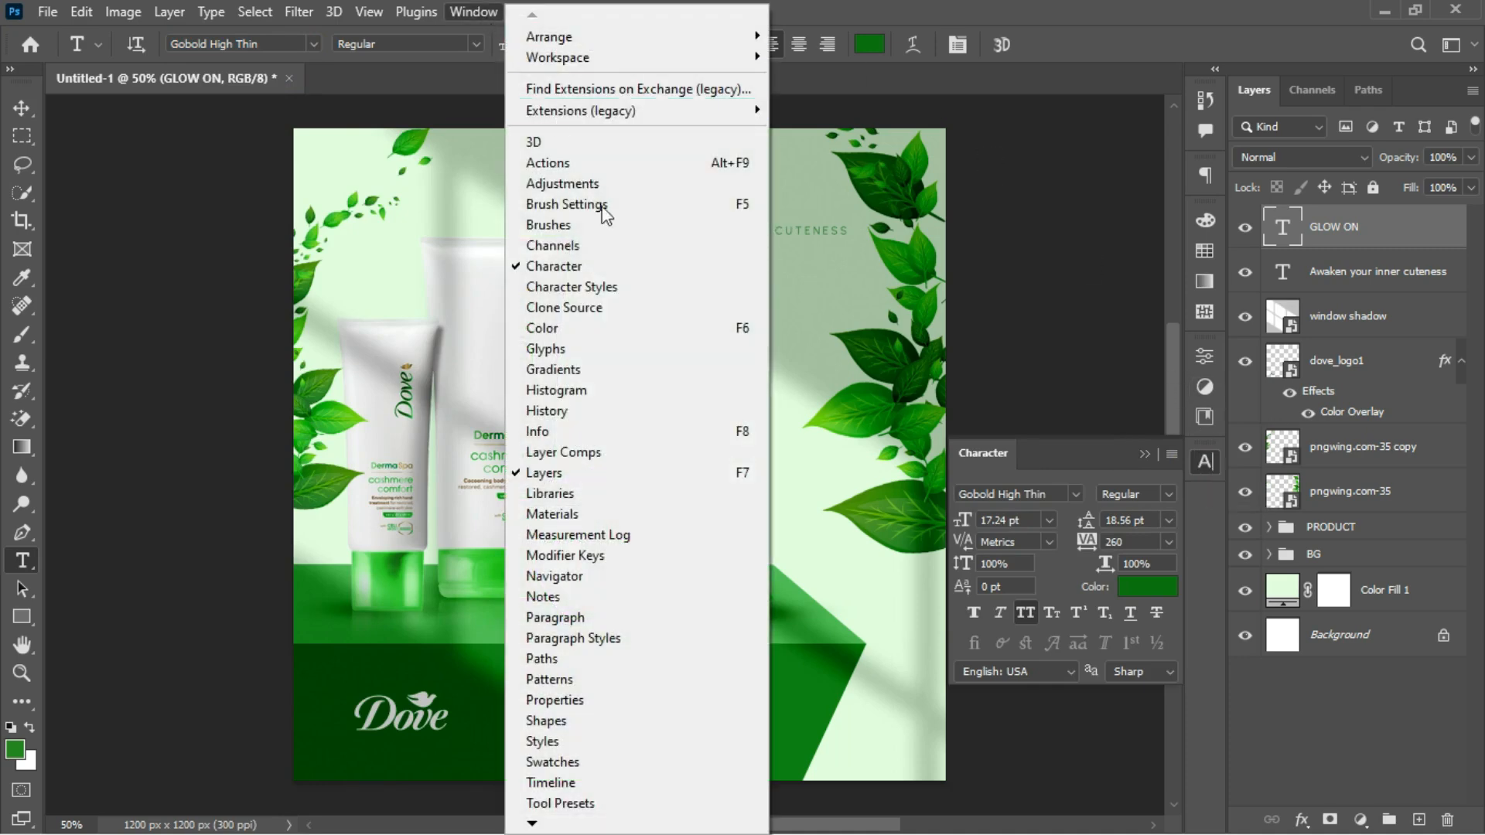
{"action": "left_click", "coordinate": [1087, 541]}
{"action": "left_click", "coordinate": [1119, 542]}
{"action": "key", "text": "BackSpace"}
{"action": "key", "text": "BackSpace"}
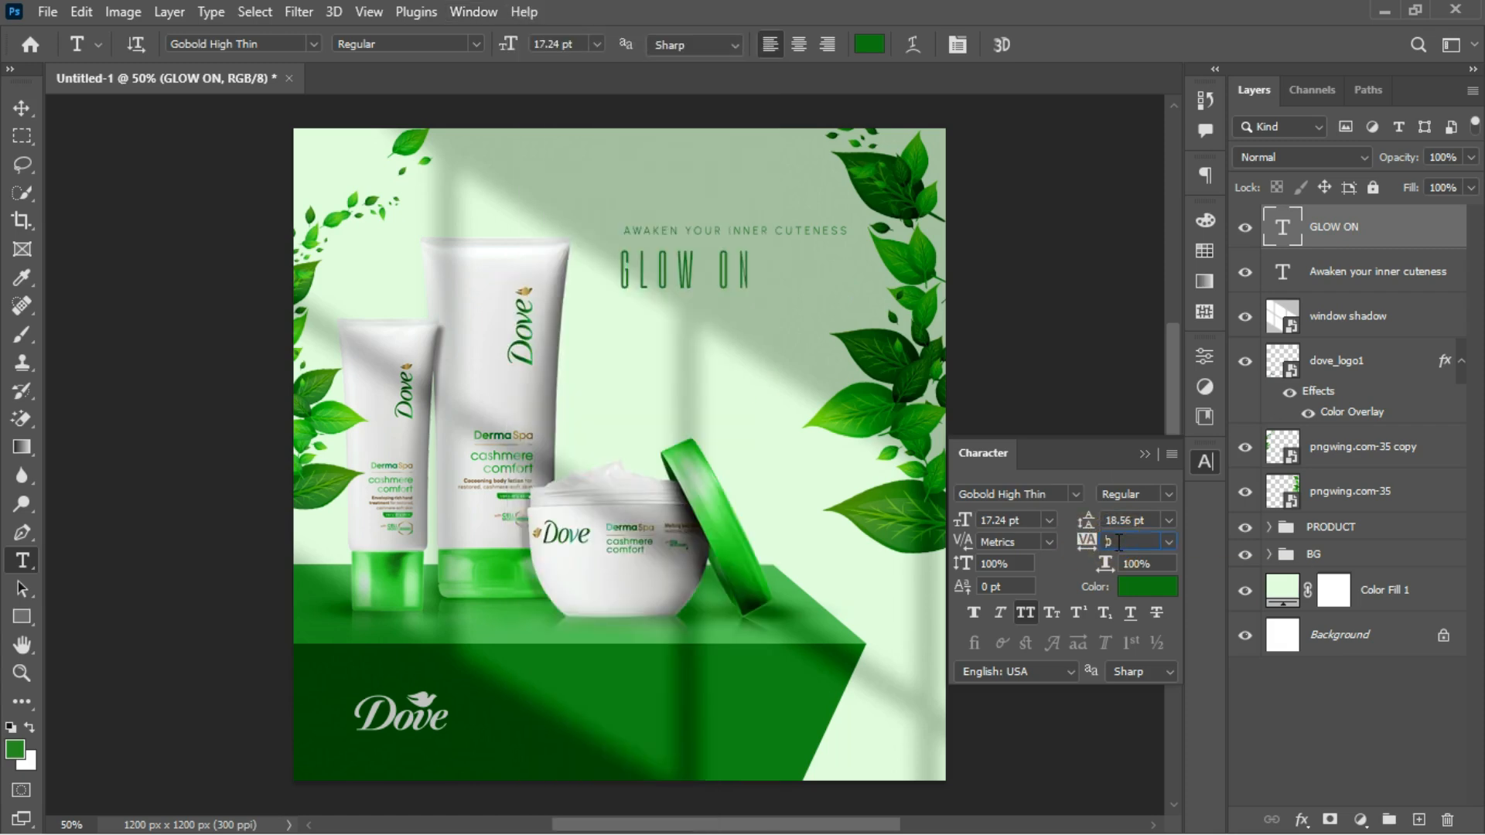
{"action": "key", "text": "Return"}
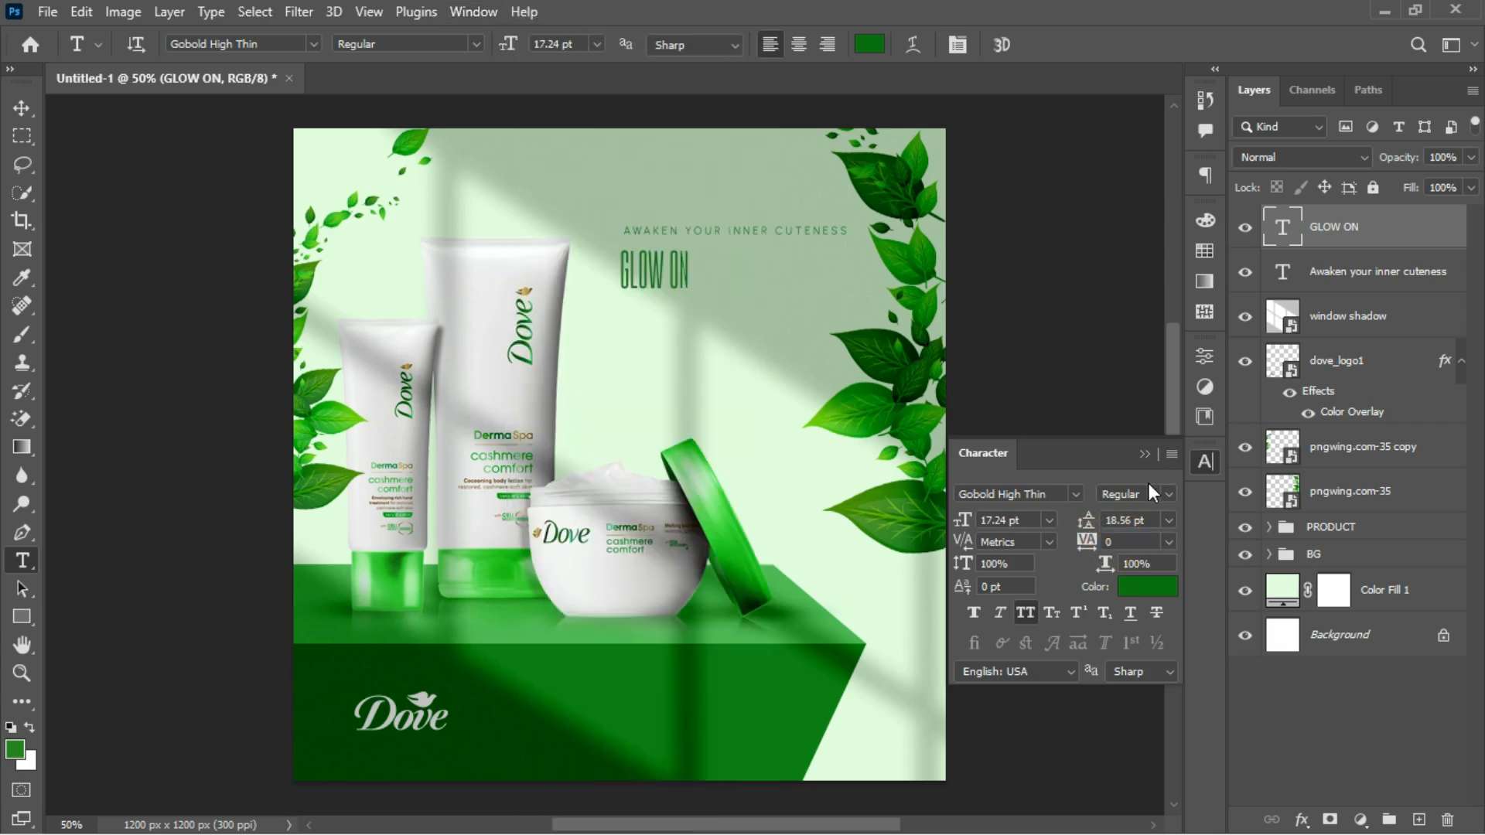
{"action": "left_click", "coordinate": [1153, 450]}
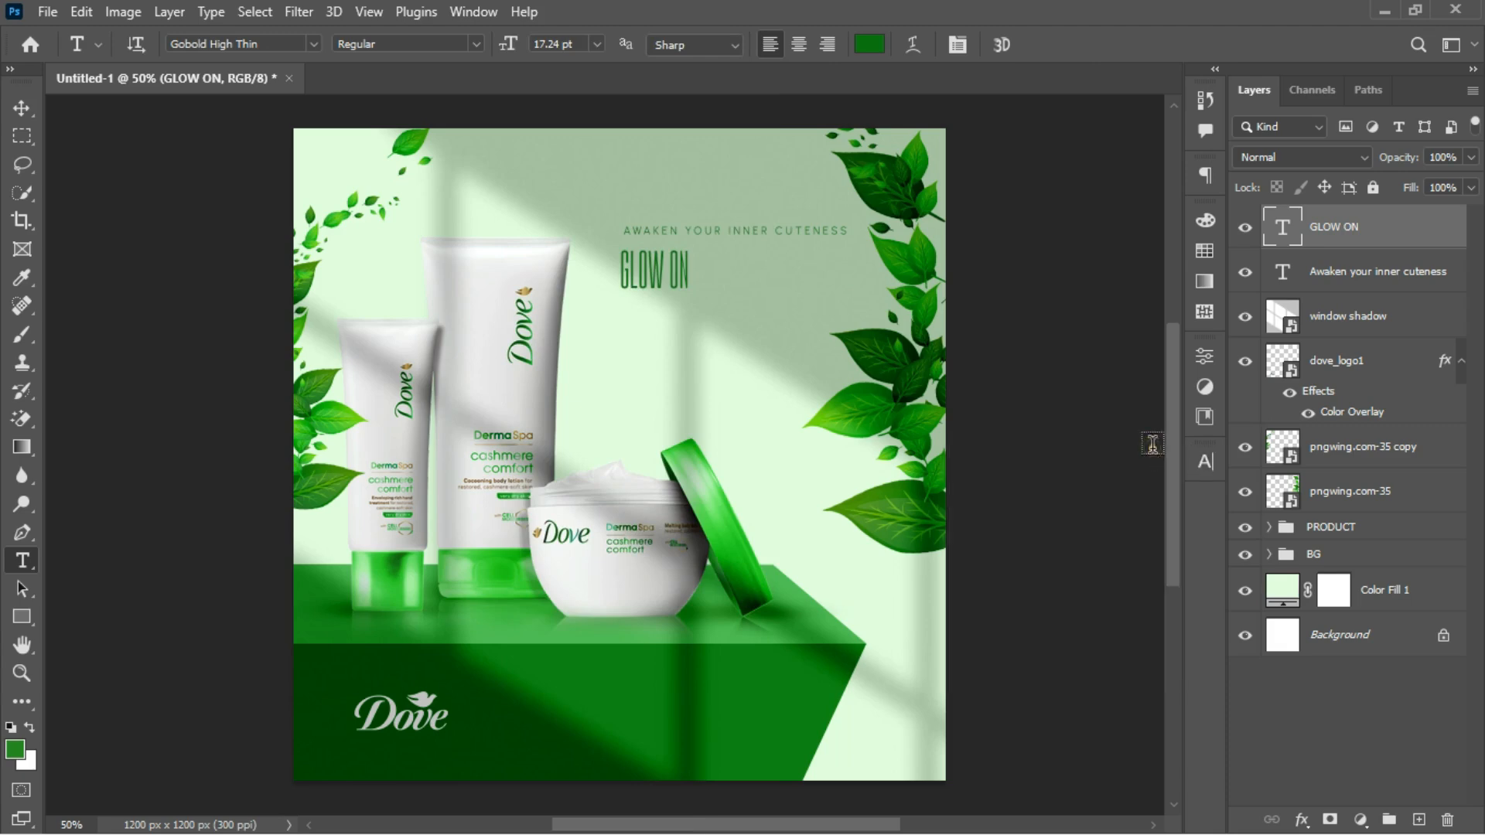
Step: Enlarge the GLOW ON headline to about 57 pt so it spans the tagline's width directly beneath it
{"action": "key", "text": "ctrl+t"}
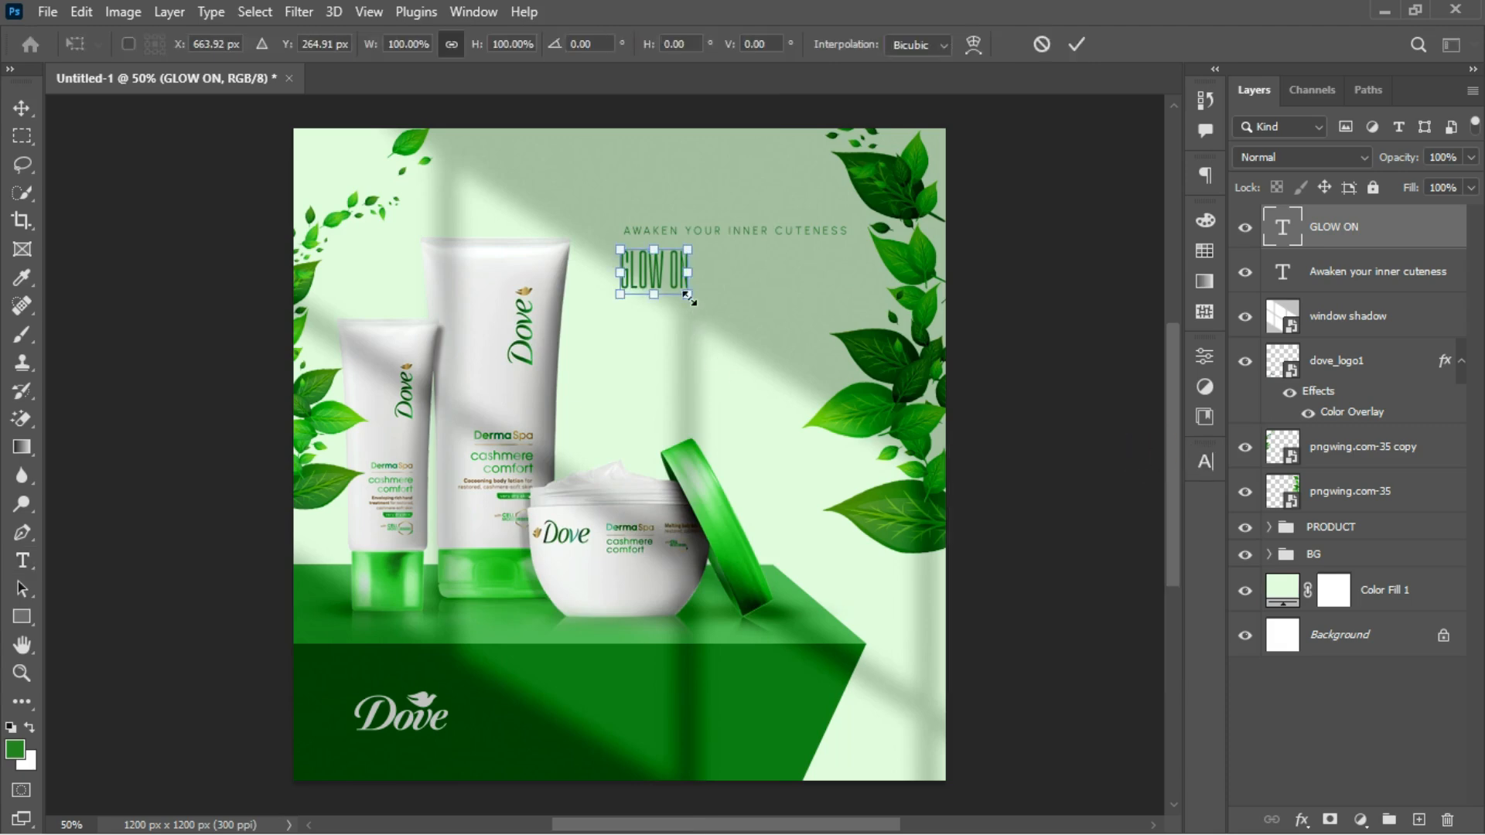
{"action": "left_click_drag", "start_coordinate": [689, 298], "coordinate": [872, 342]}
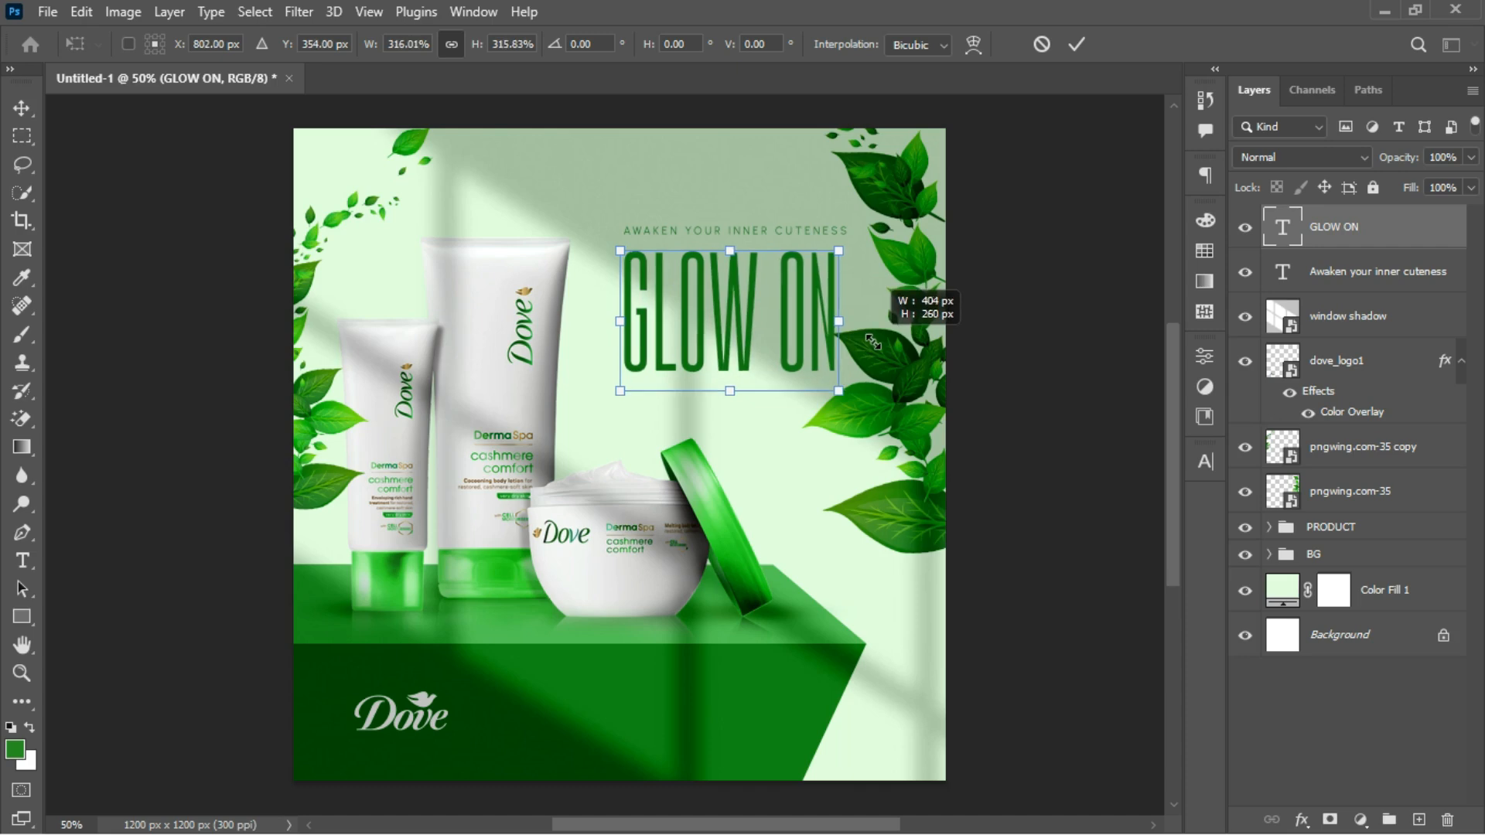
{"action": "left_click_drag", "start_coordinate": [759, 305], "coordinate": [760, 286]}
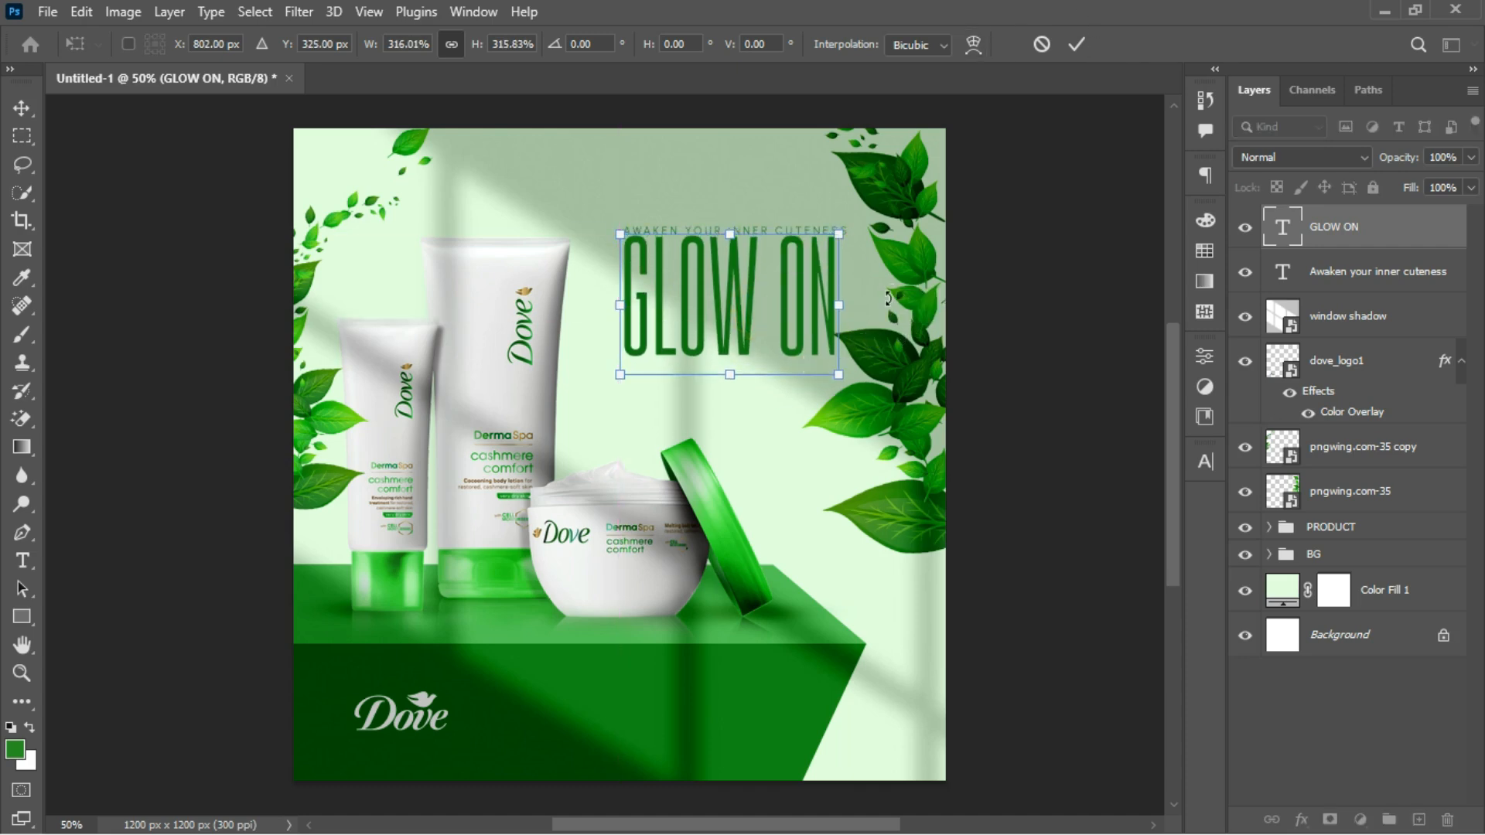
{"action": "left_click_drag", "start_coordinate": [840, 378], "coordinate": [851, 382]}
{"action": "key", "text": "Return"}
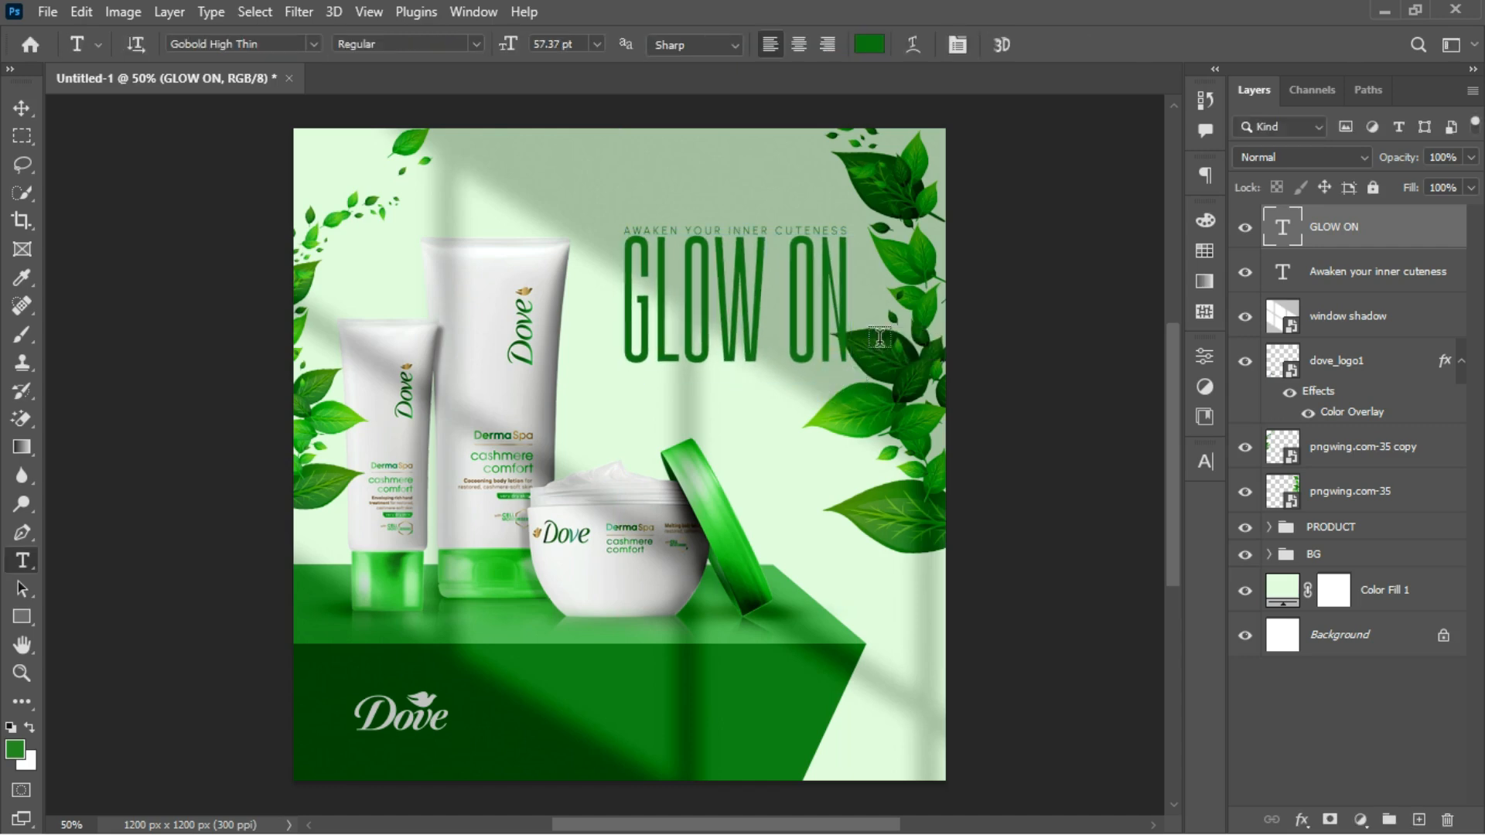
Step: Shift the leaf branch beside the headline slightly outward and down so it clears the GLOW ON text
{"action": "key", "text": "v"}
{"action": "left_click", "coordinate": [920, 370]}
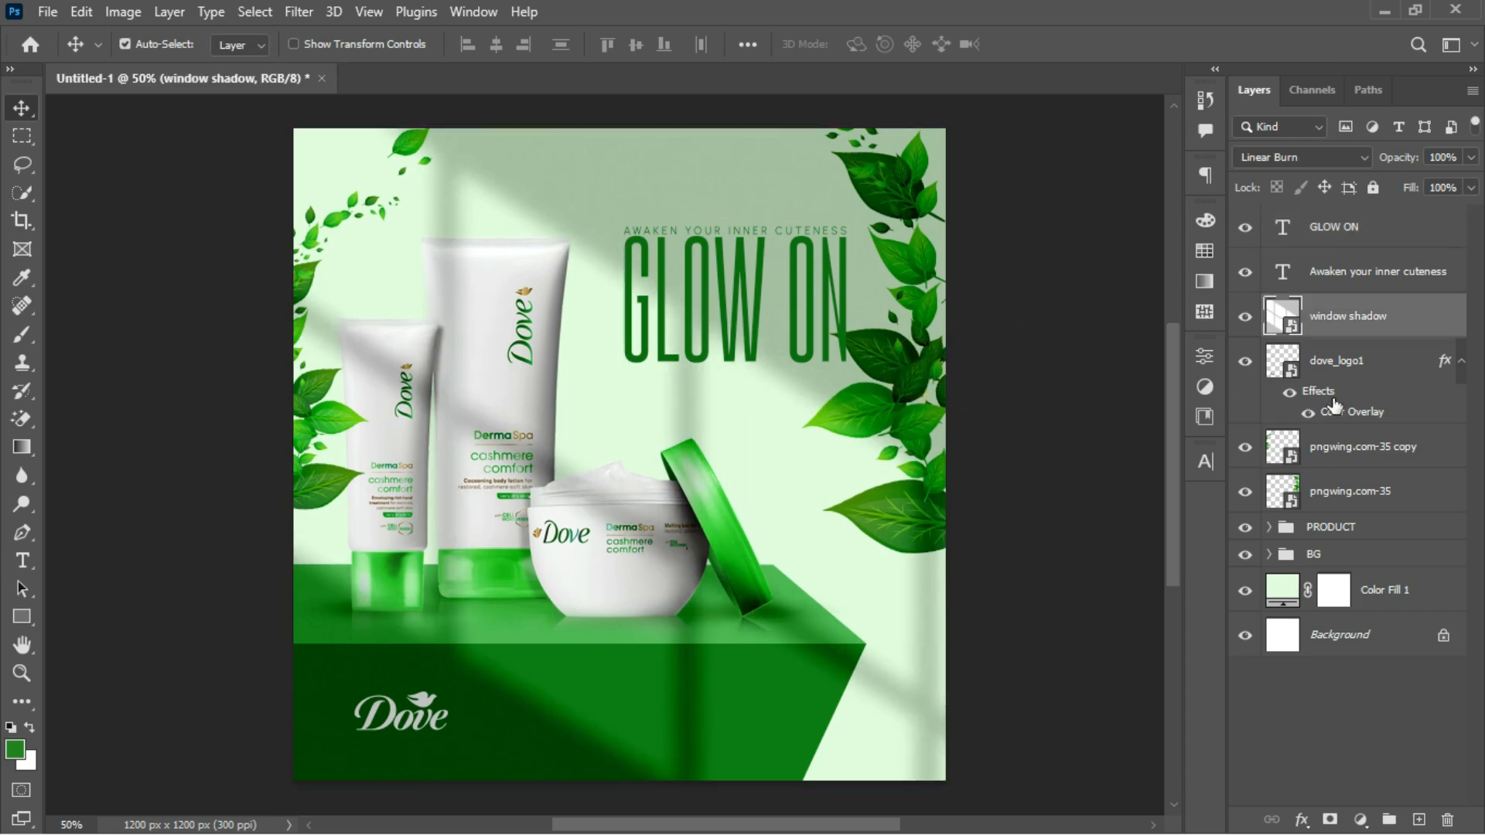
{"action": "left_click", "coordinate": [1345, 489]}
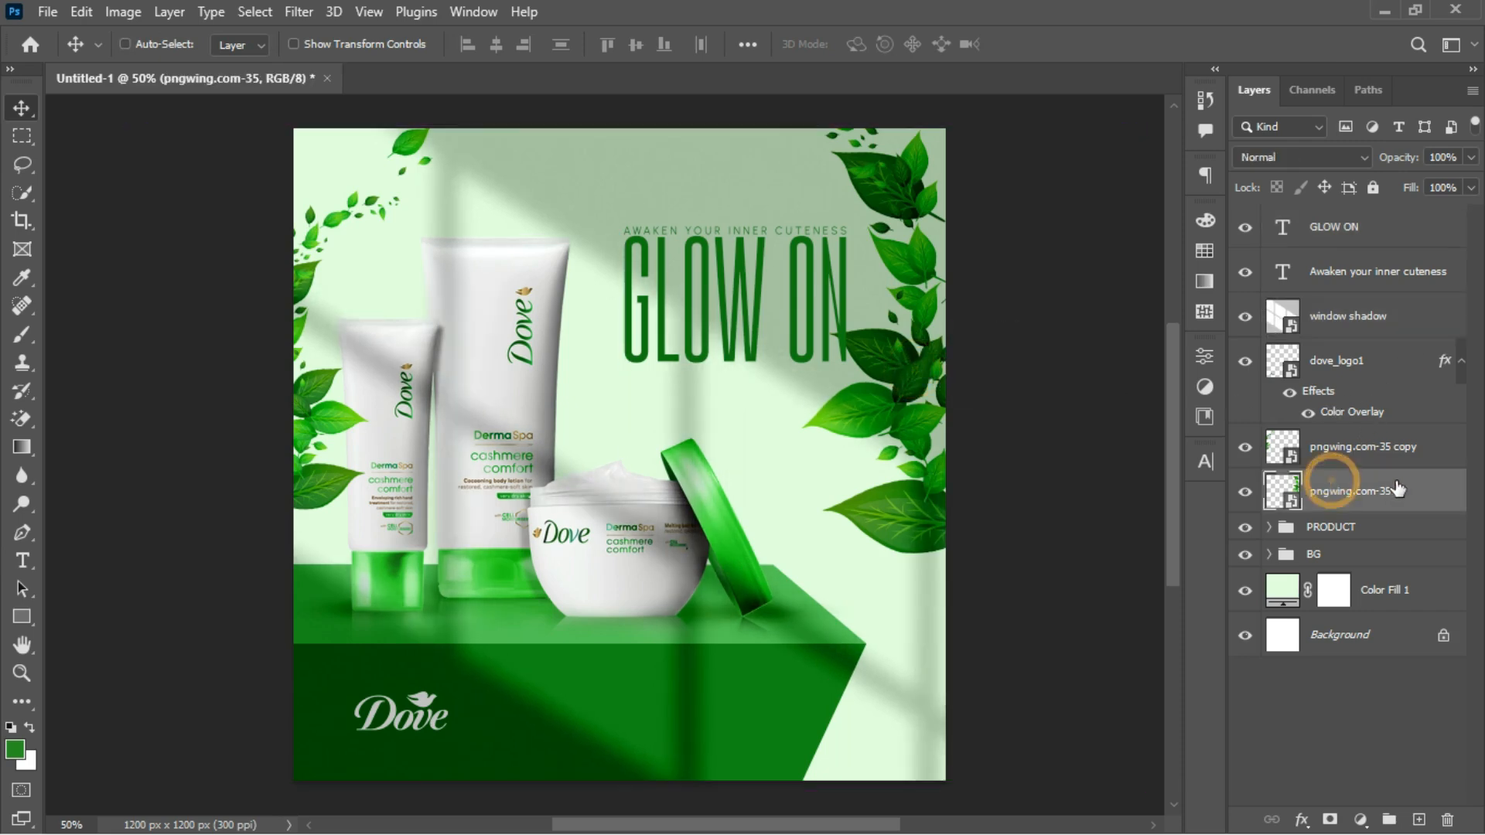
{"action": "key", "text": "ctrl+t"}
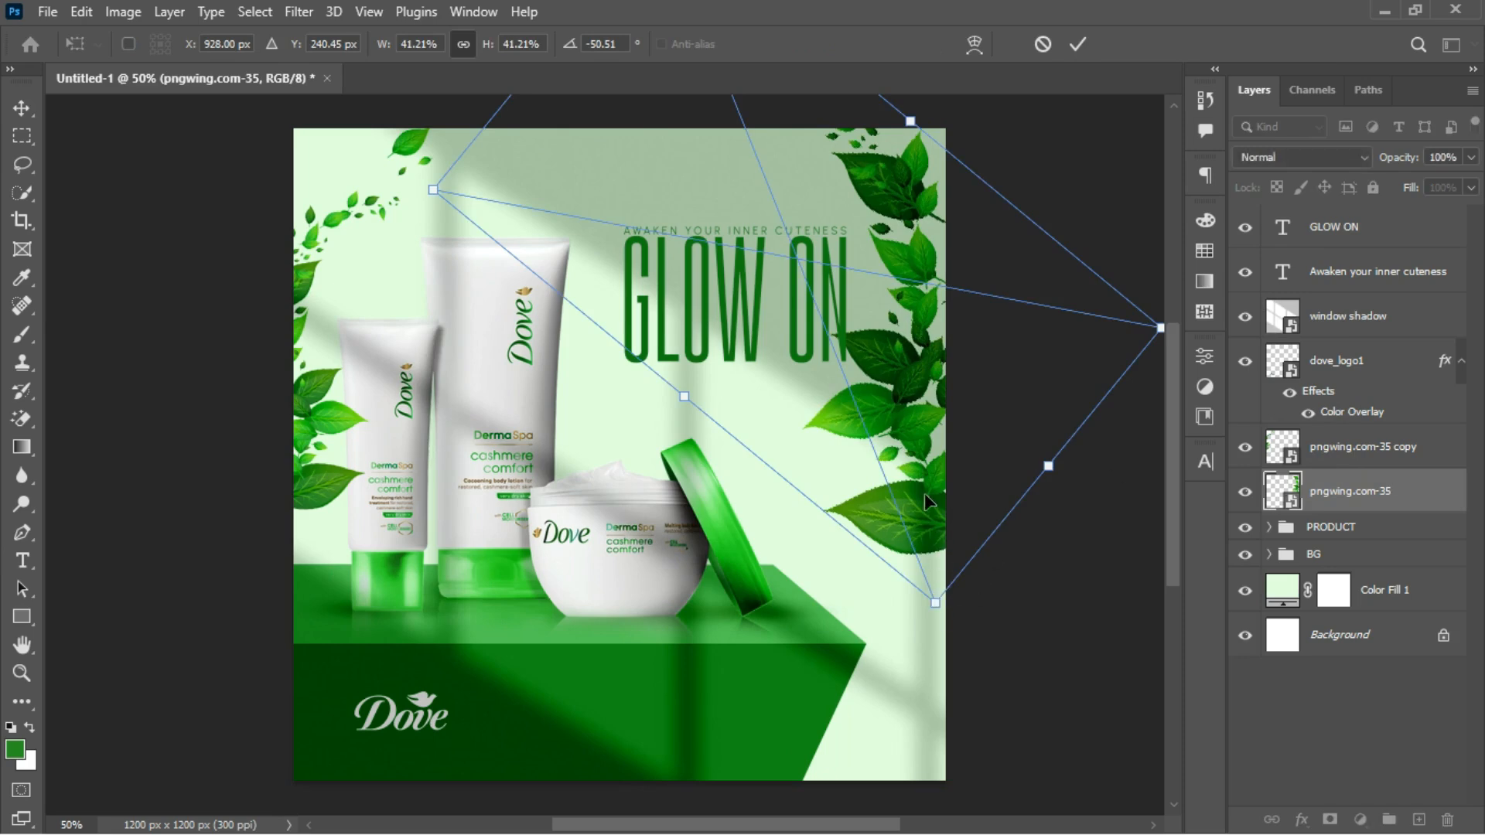
{"action": "left_click_drag", "start_coordinate": [925, 494], "coordinate": [949, 523]}
{"action": "key", "text": "Return"}
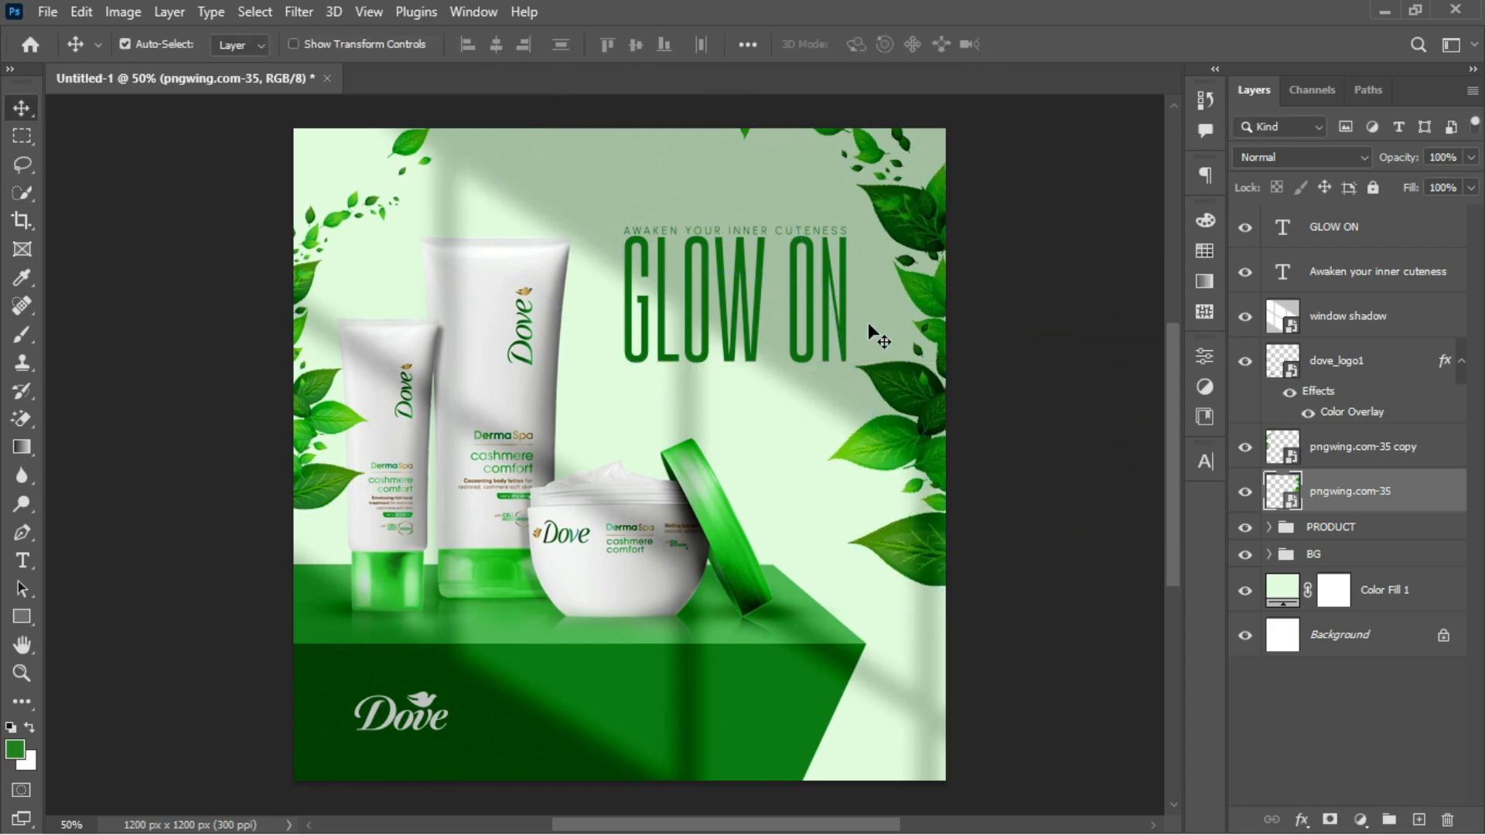
Step: Lower GLOW ON slightly beneath the tagline, and move both texts together a little up and toward the leaves
{"action": "left_click", "coordinate": [845, 334]}
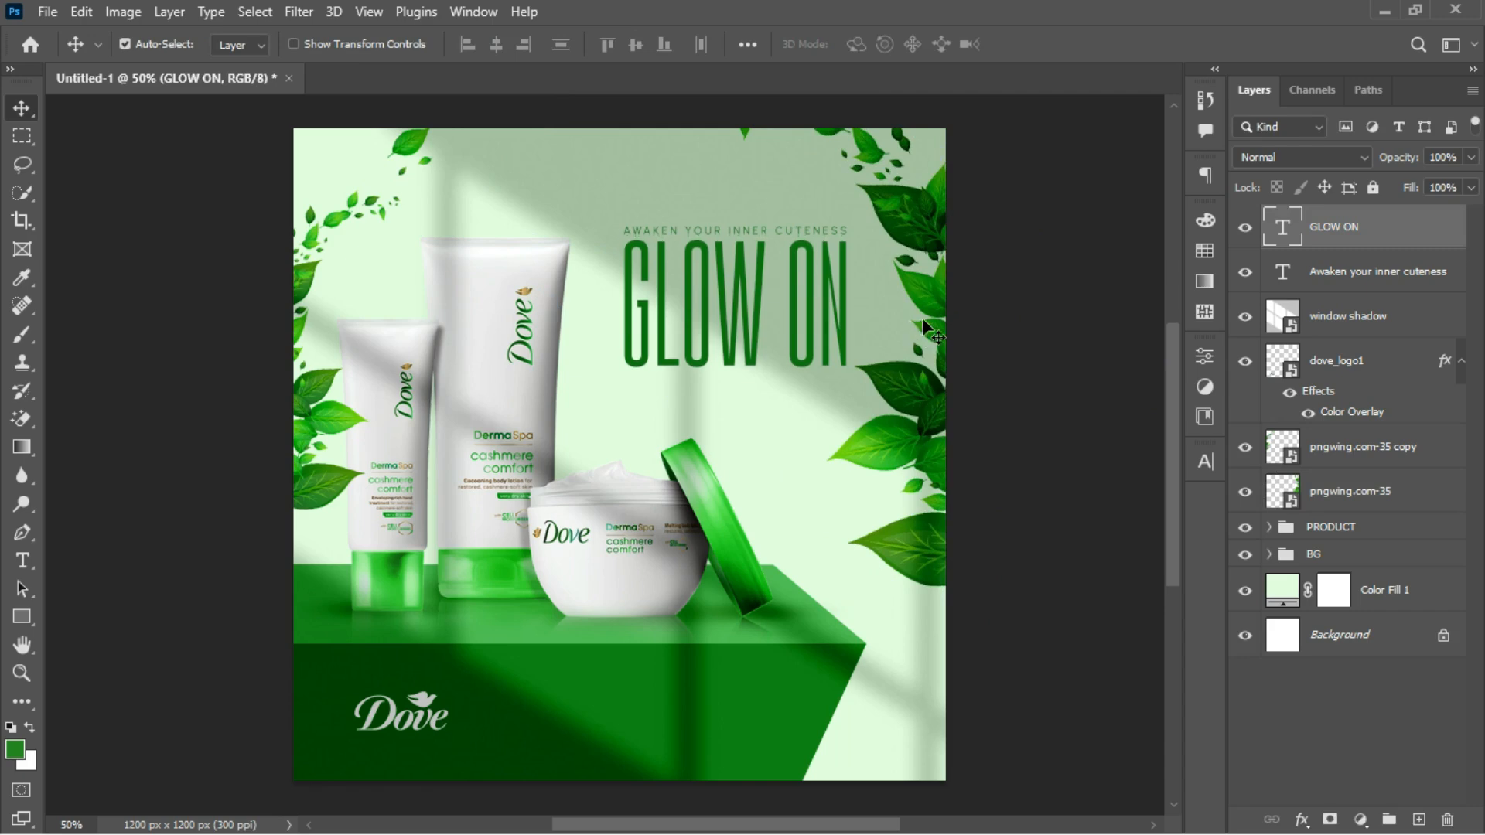
{"action": "left_click", "coordinate": [1370, 275], "text": "shift"}
{"action": "key", "text": "ctrl+t"}
{"action": "left_click_drag", "start_coordinate": [775, 285], "coordinate": [780, 262]}
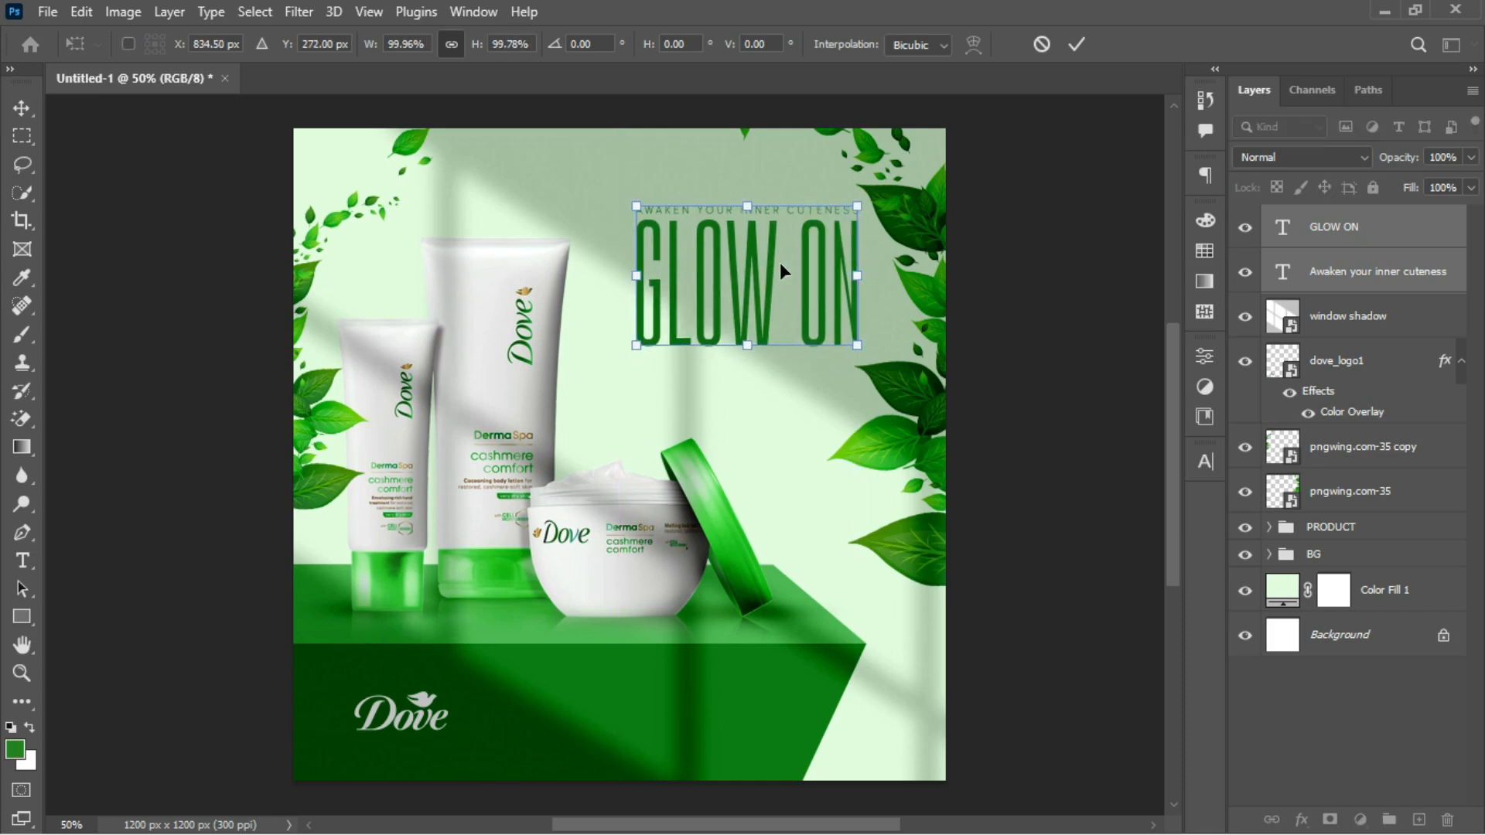
{"action": "key", "text": "Return"}
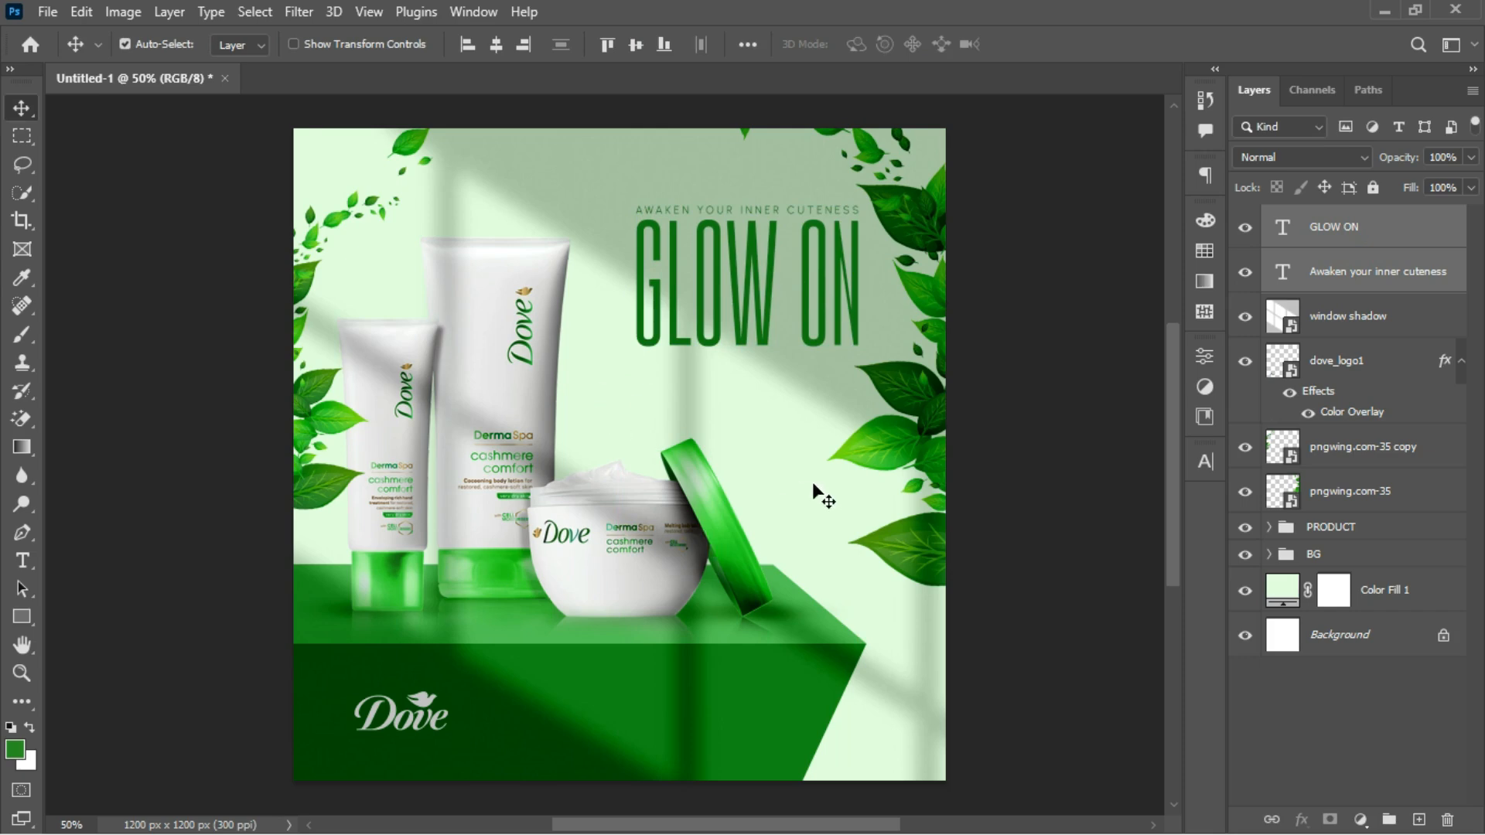
Step: Add a Color Lookup adjustment layer above all layers, trying the 2Strip.look LUT and switching to Fuji REALA 500D Kodak 2393
{"action": "left_click", "coordinate": [1461, 361]}
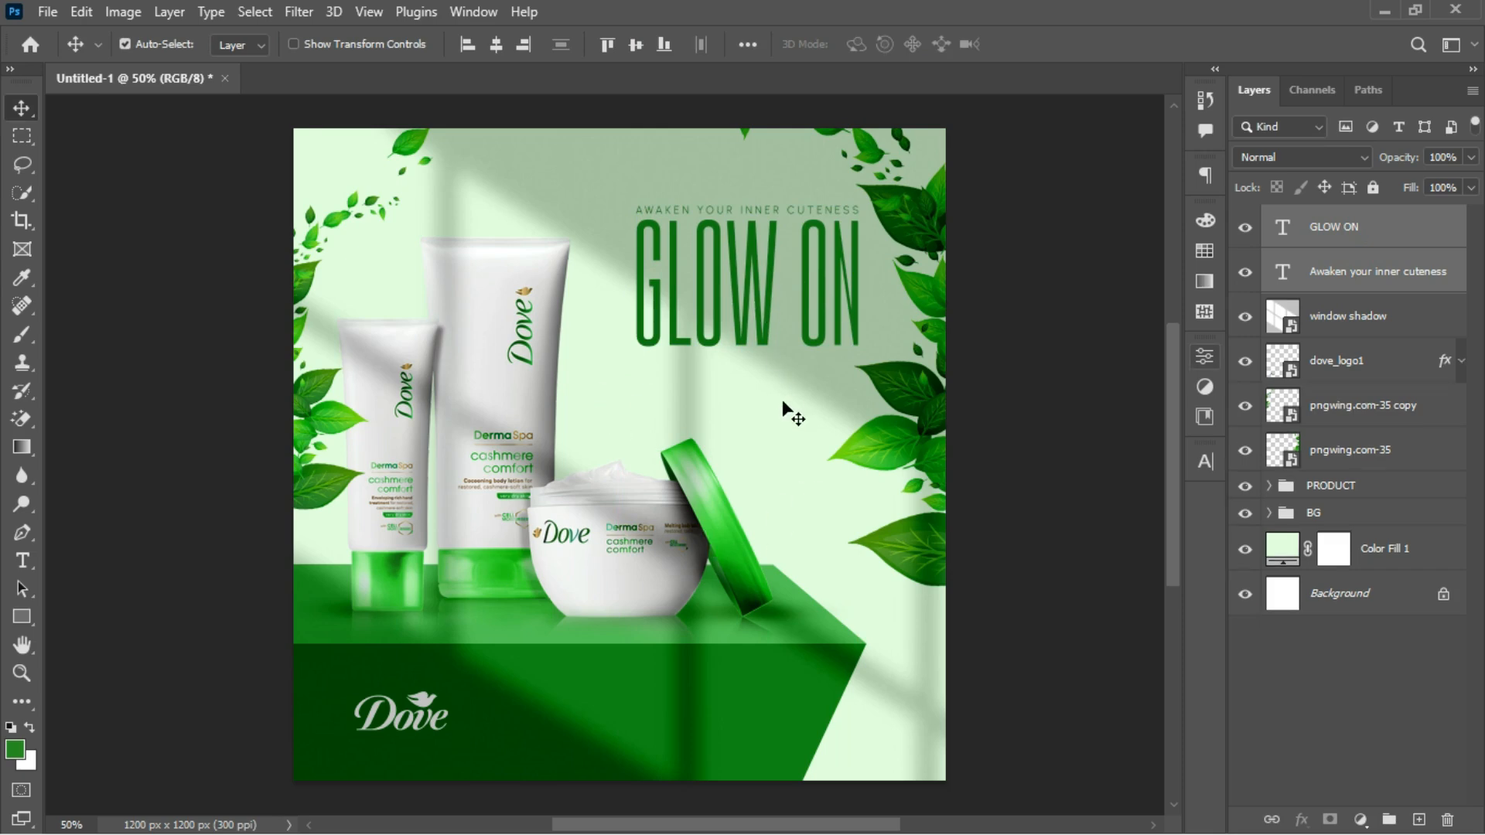
{"action": "left_click", "coordinate": [1402, 239]}
{"action": "left_click", "coordinate": [1359, 820]}
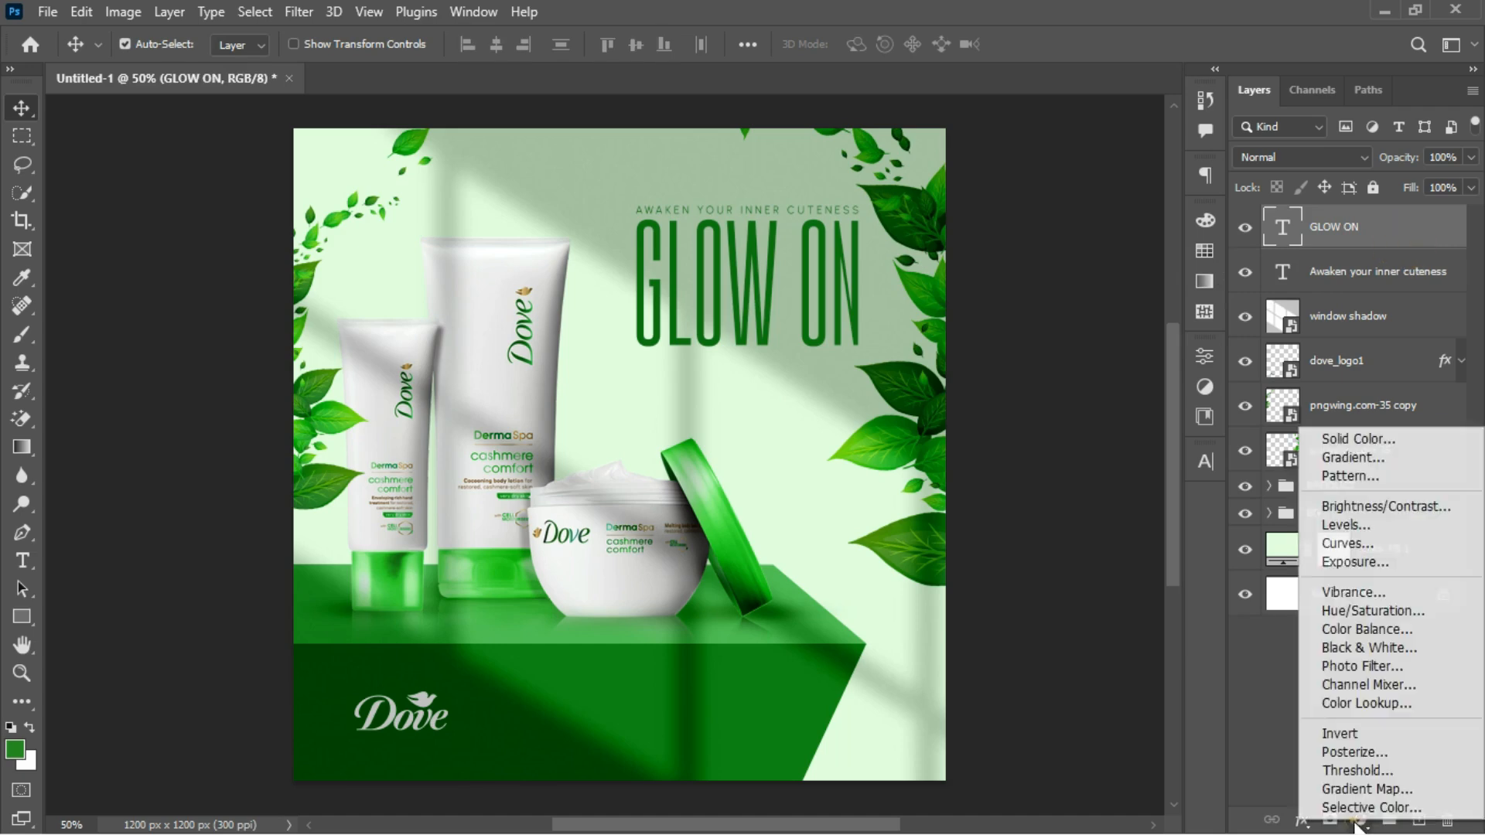
{"action": "left_click", "coordinate": [1359, 703]}
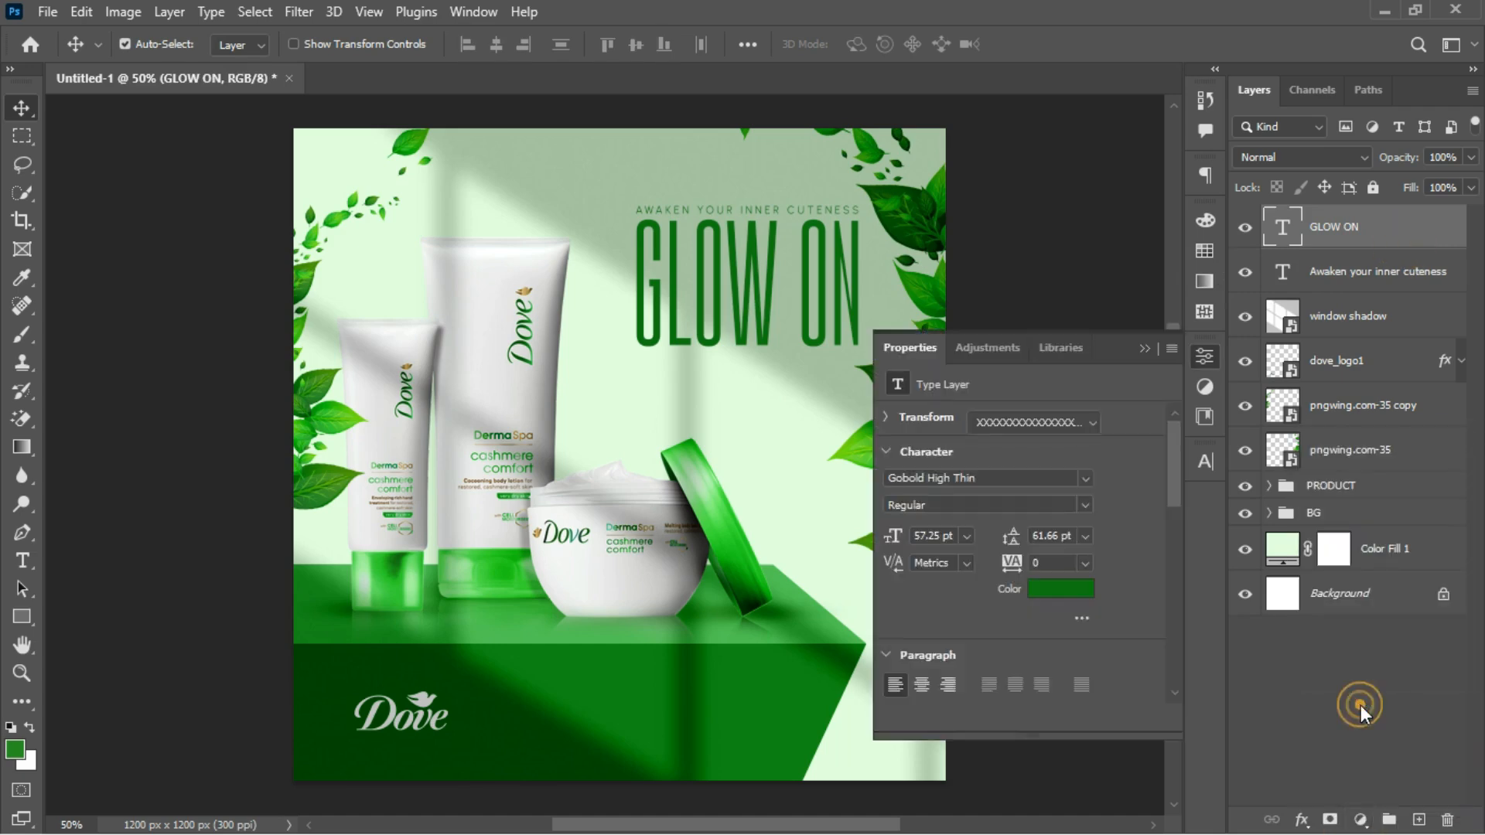
{"action": "left_click", "coordinate": [1093, 422]}
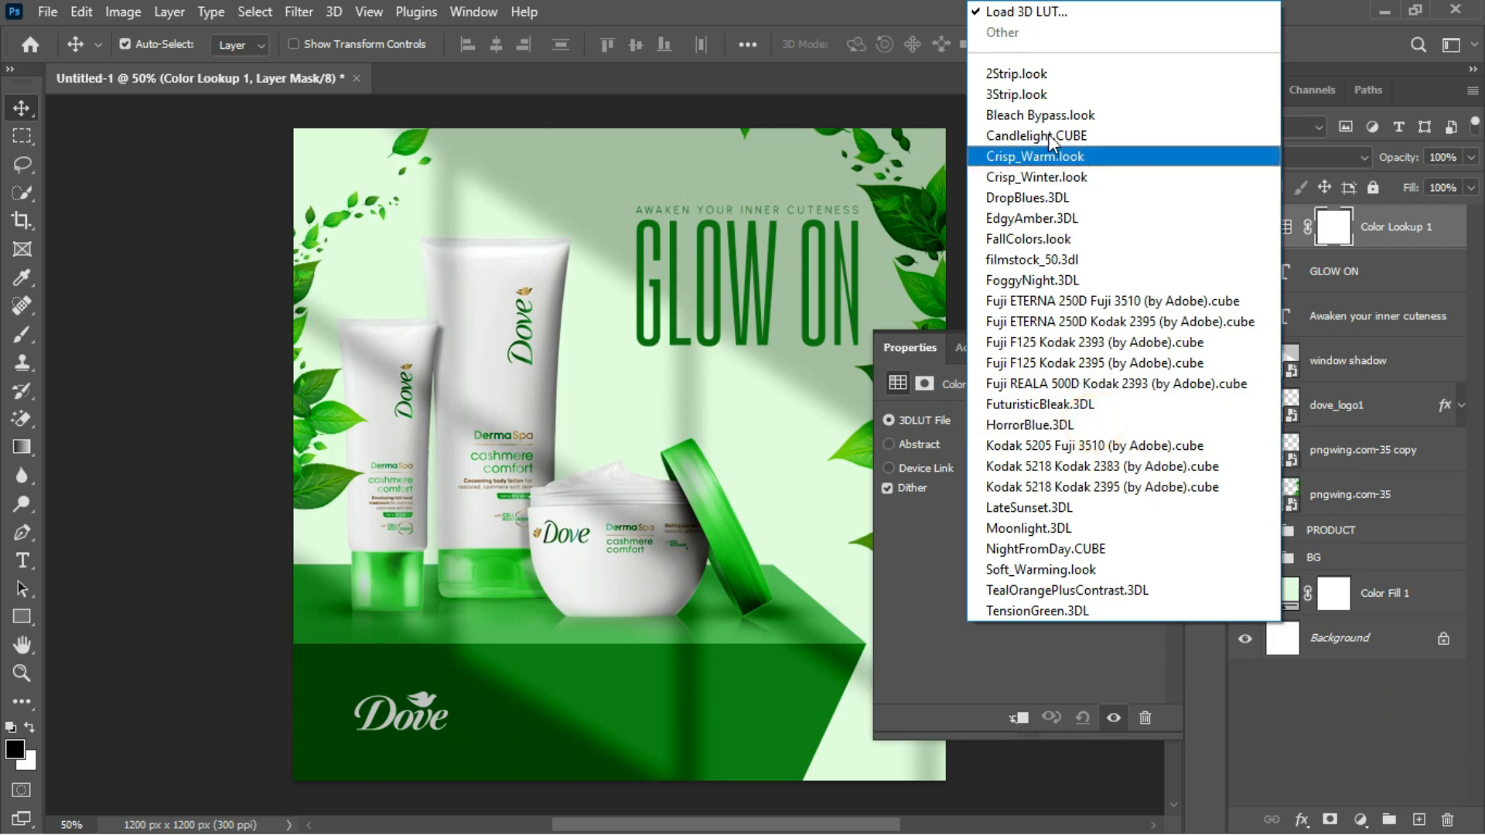
{"action": "left_click", "coordinate": [1040, 75]}
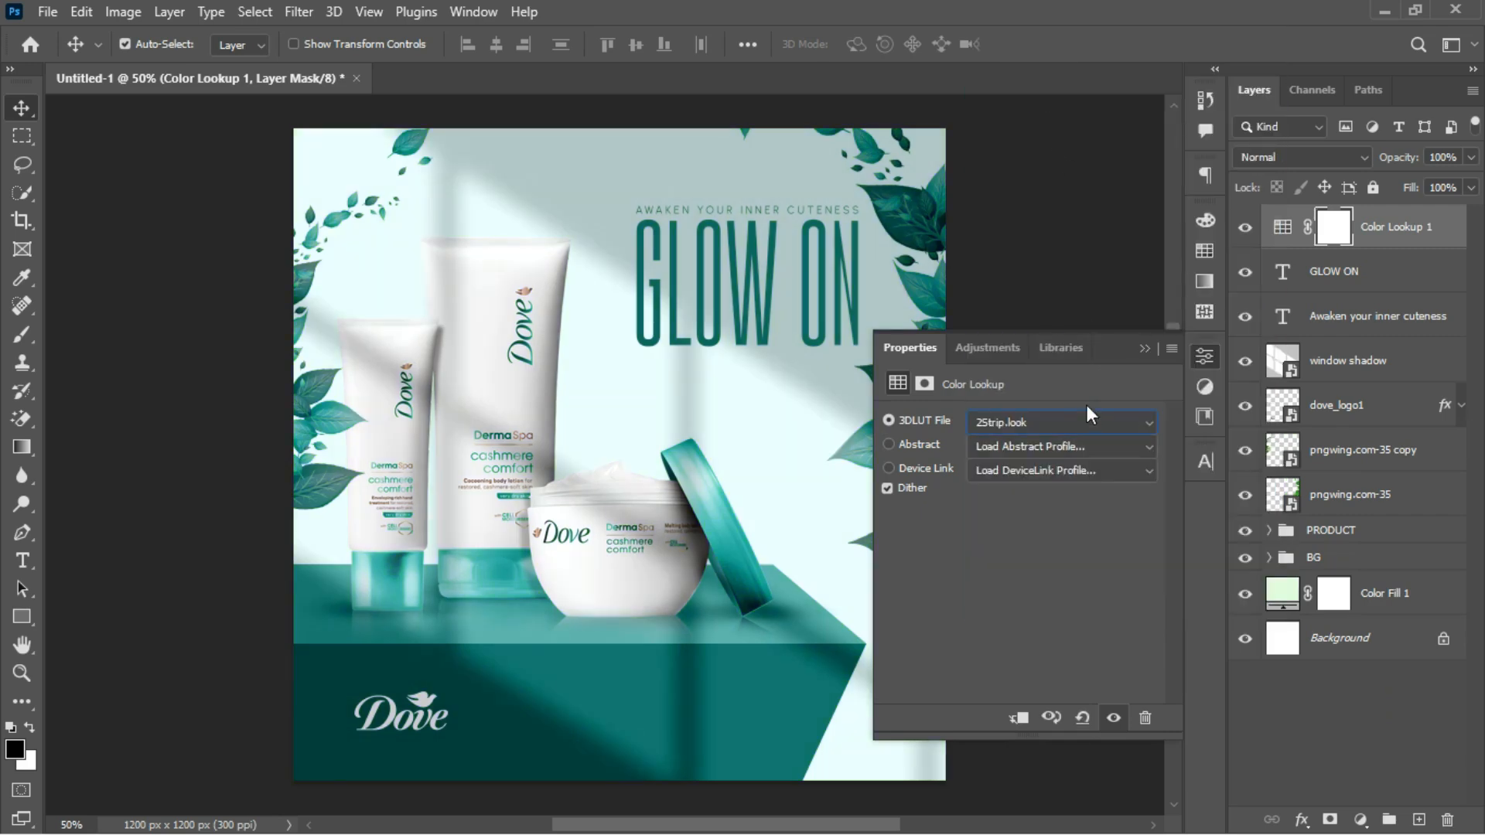
{"action": "left_click", "coordinate": [1082, 424]}
{"action": "left_click", "coordinate": [1082, 382]}
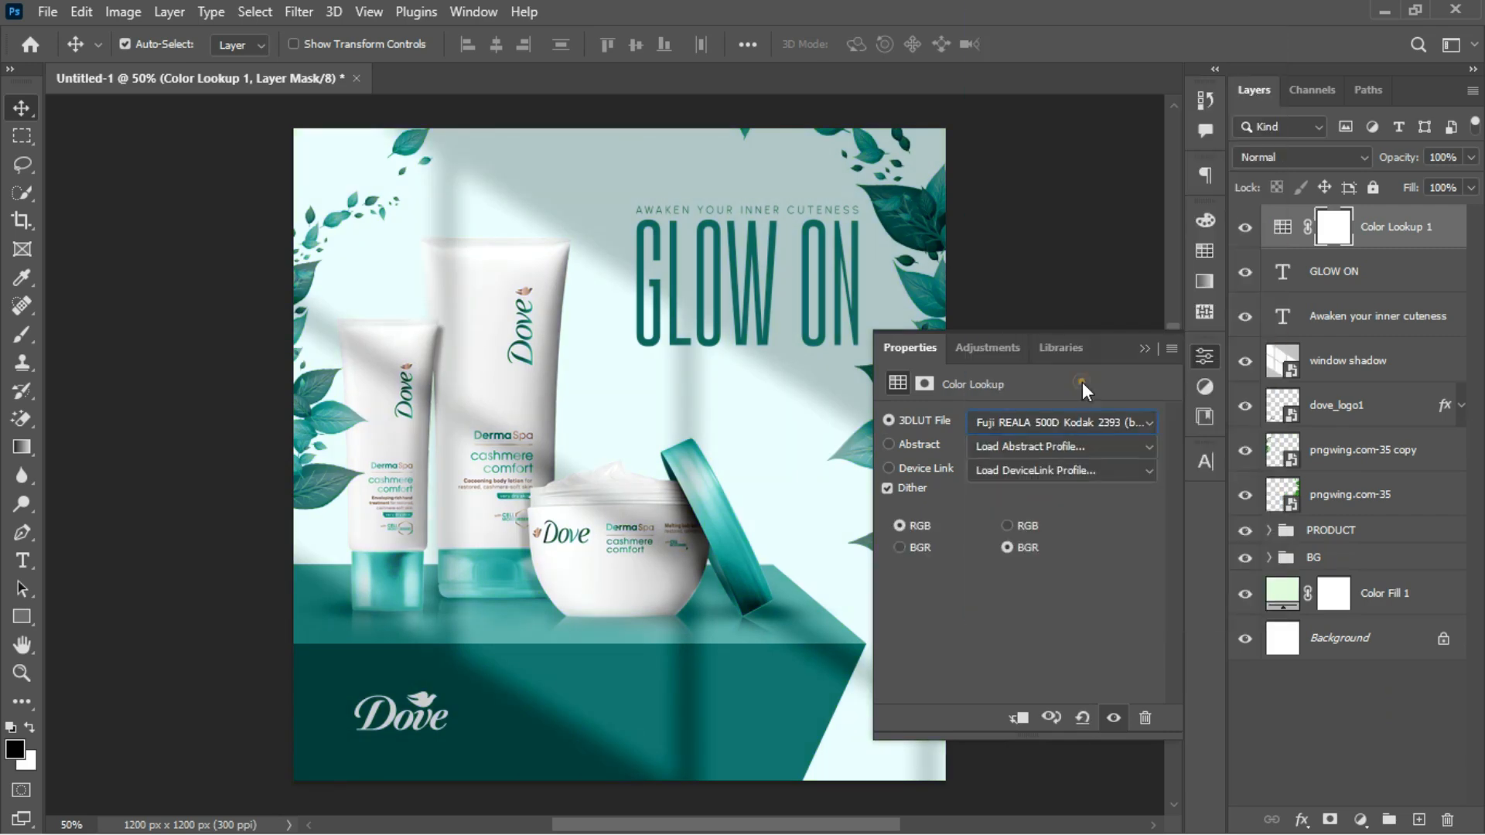
{"action": "left_click", "coordinate": [1143, 349]}
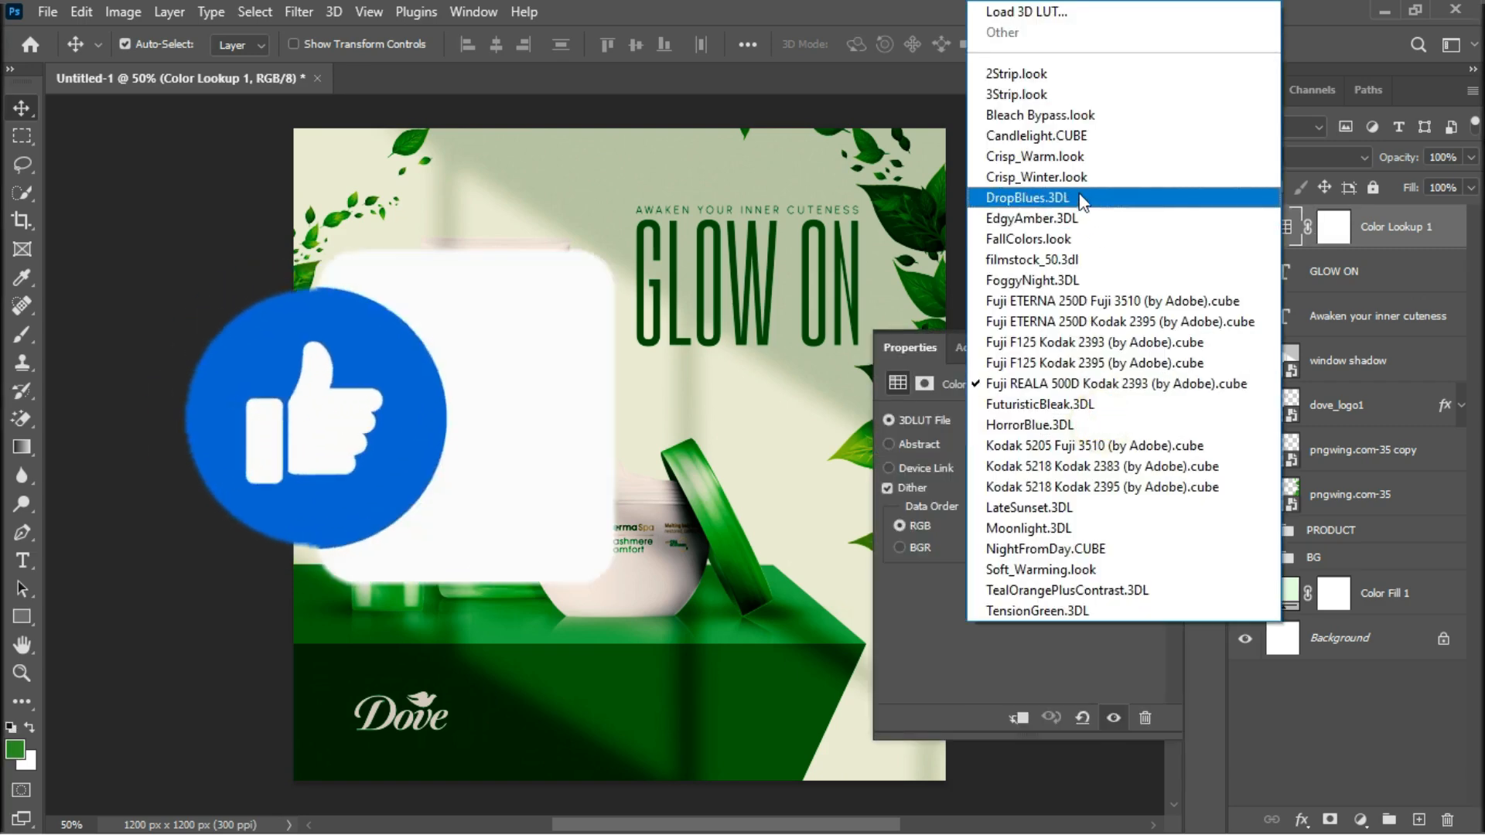
Step: Try the 3D LUTs from DropBlues.3DL onward on the Color Lookup layer and choose Fuji F125 Kodak 2393
{"action": "left_click", "coordinate": [1079, 200]}
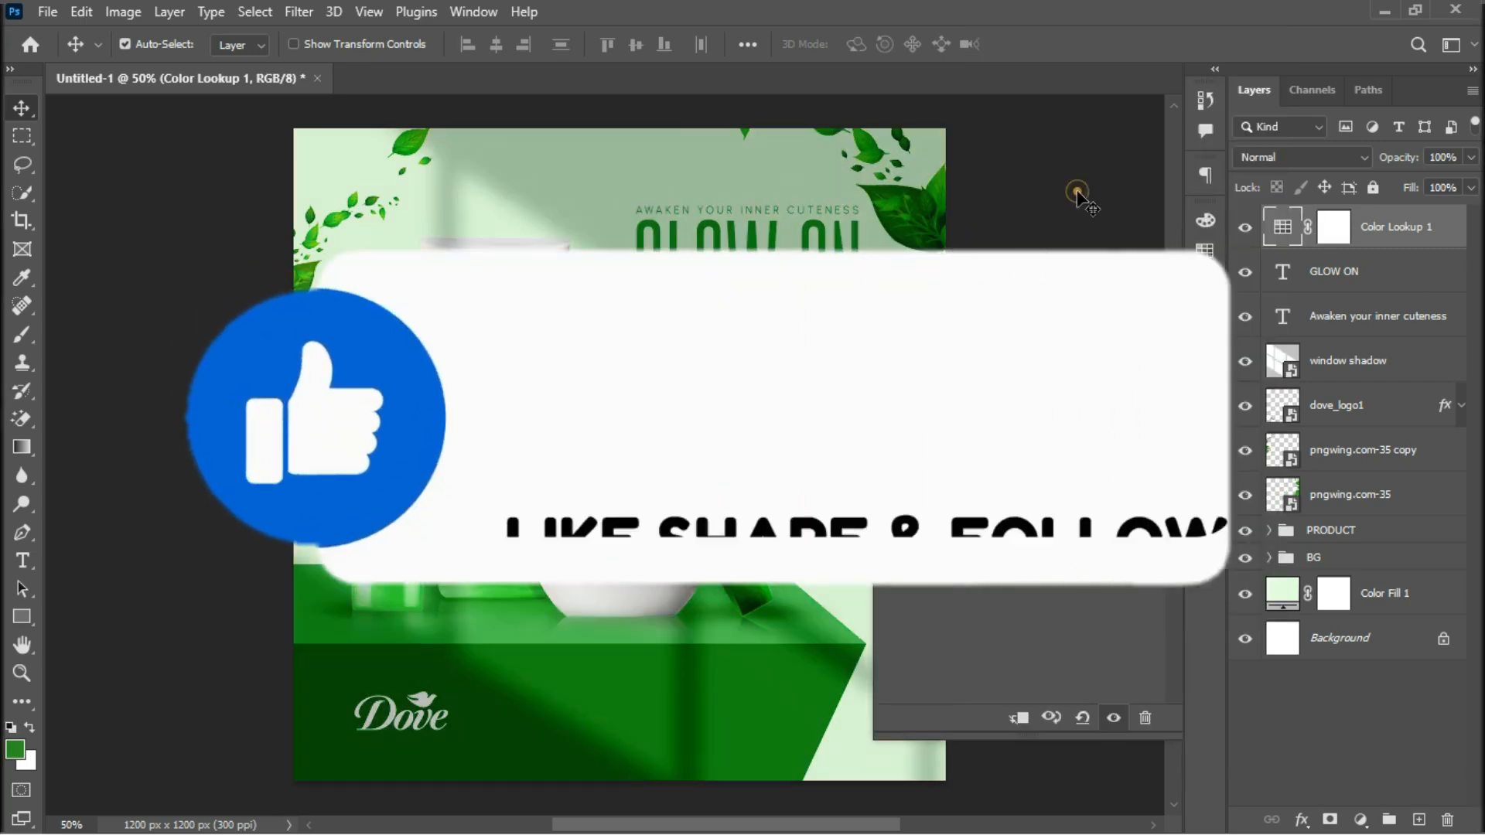
{"action": "key", "text": "Down"}
{"action": "key", "text": "Down"}
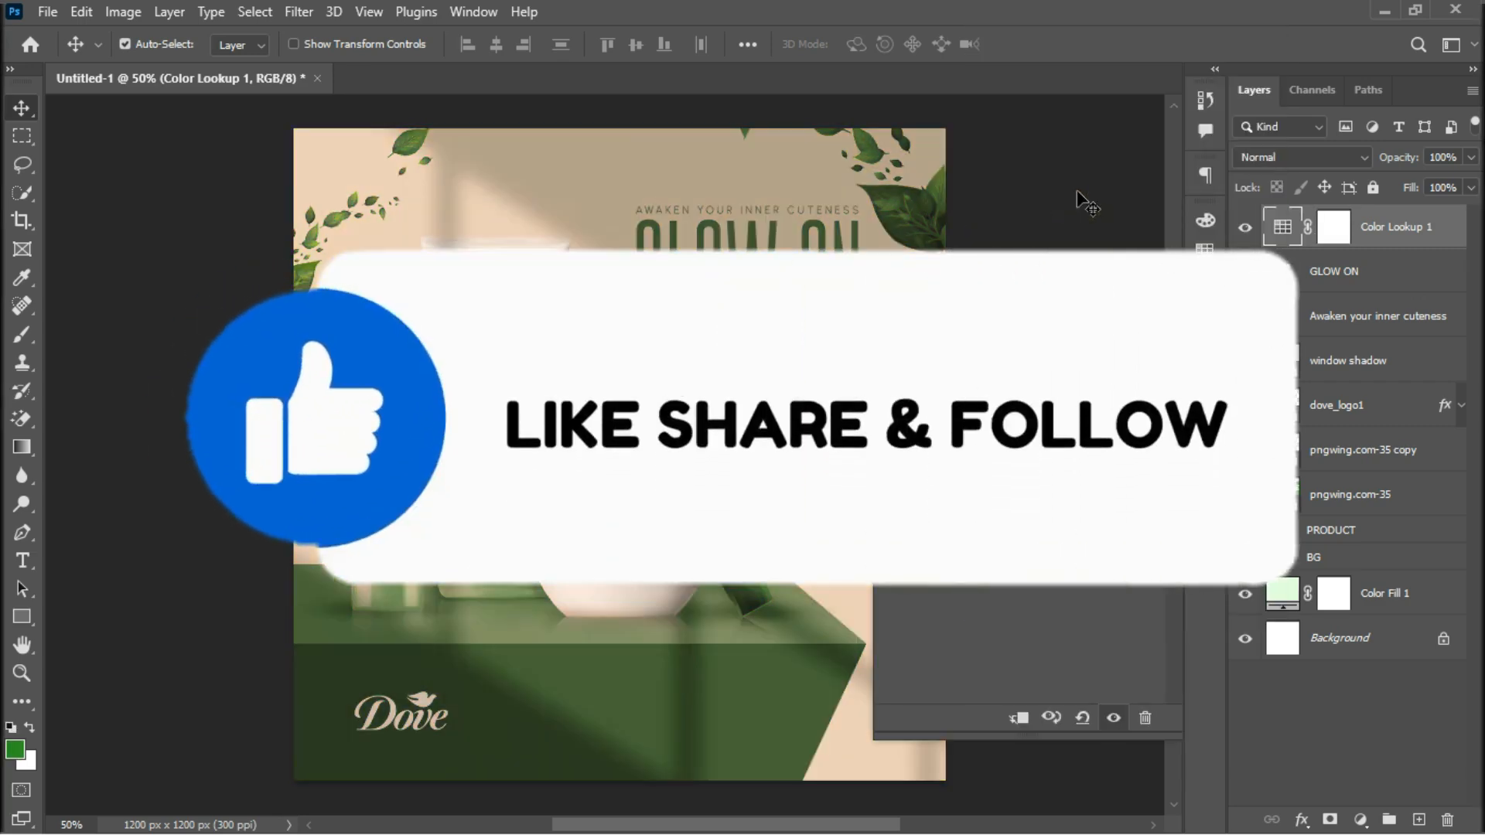
{"action": "key", "text": "Down"}
{"action": "key", "text": "Down"}
{"action": "key", "text": "Down"}
{"action": "key", "text": "Down"}
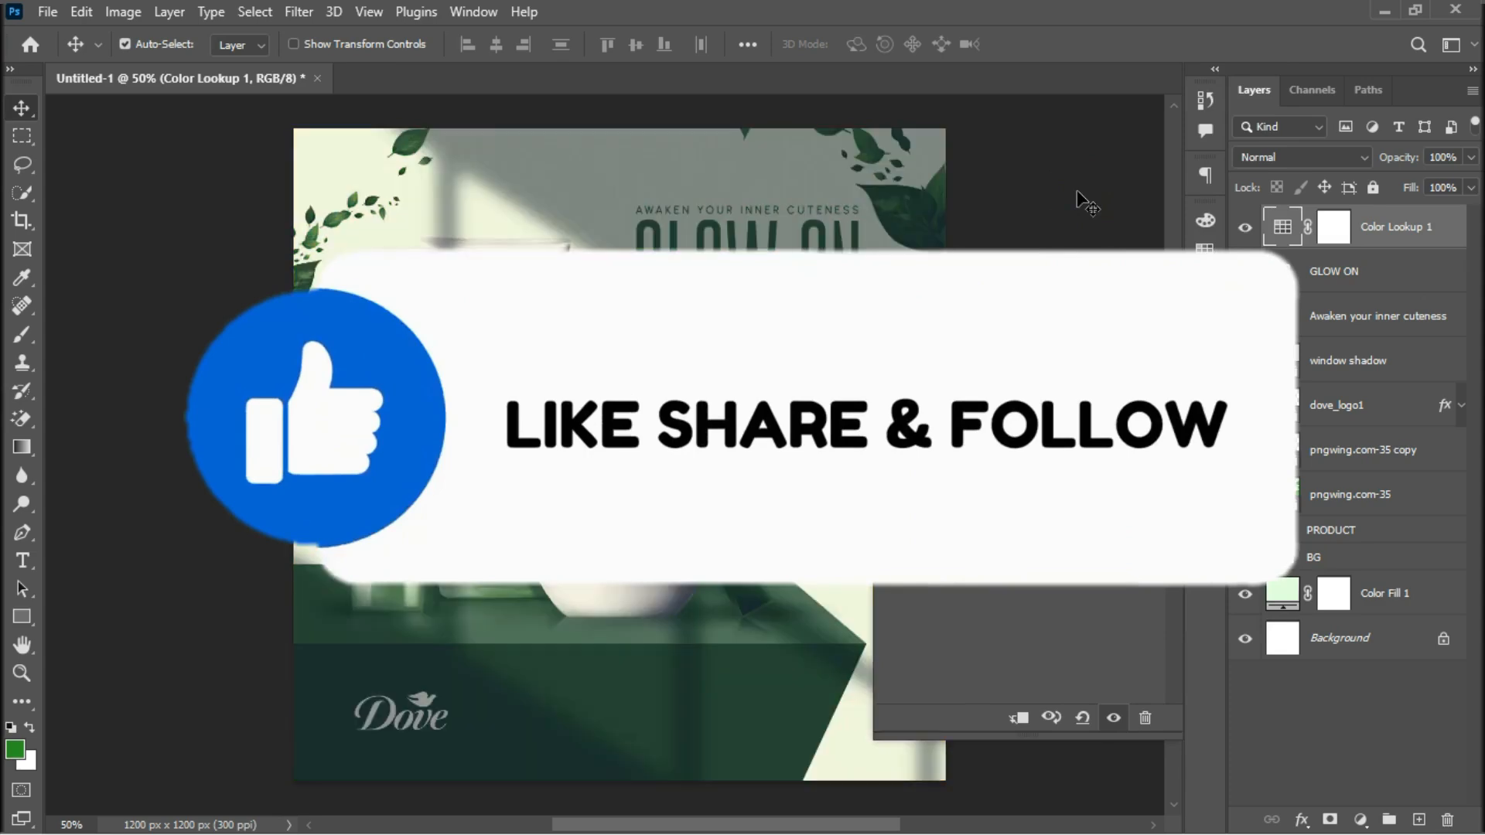
{"action": "key", "text": "Down"}
{"action": "key", "text": "Down"}
{"action": "key", "text": "Down"}
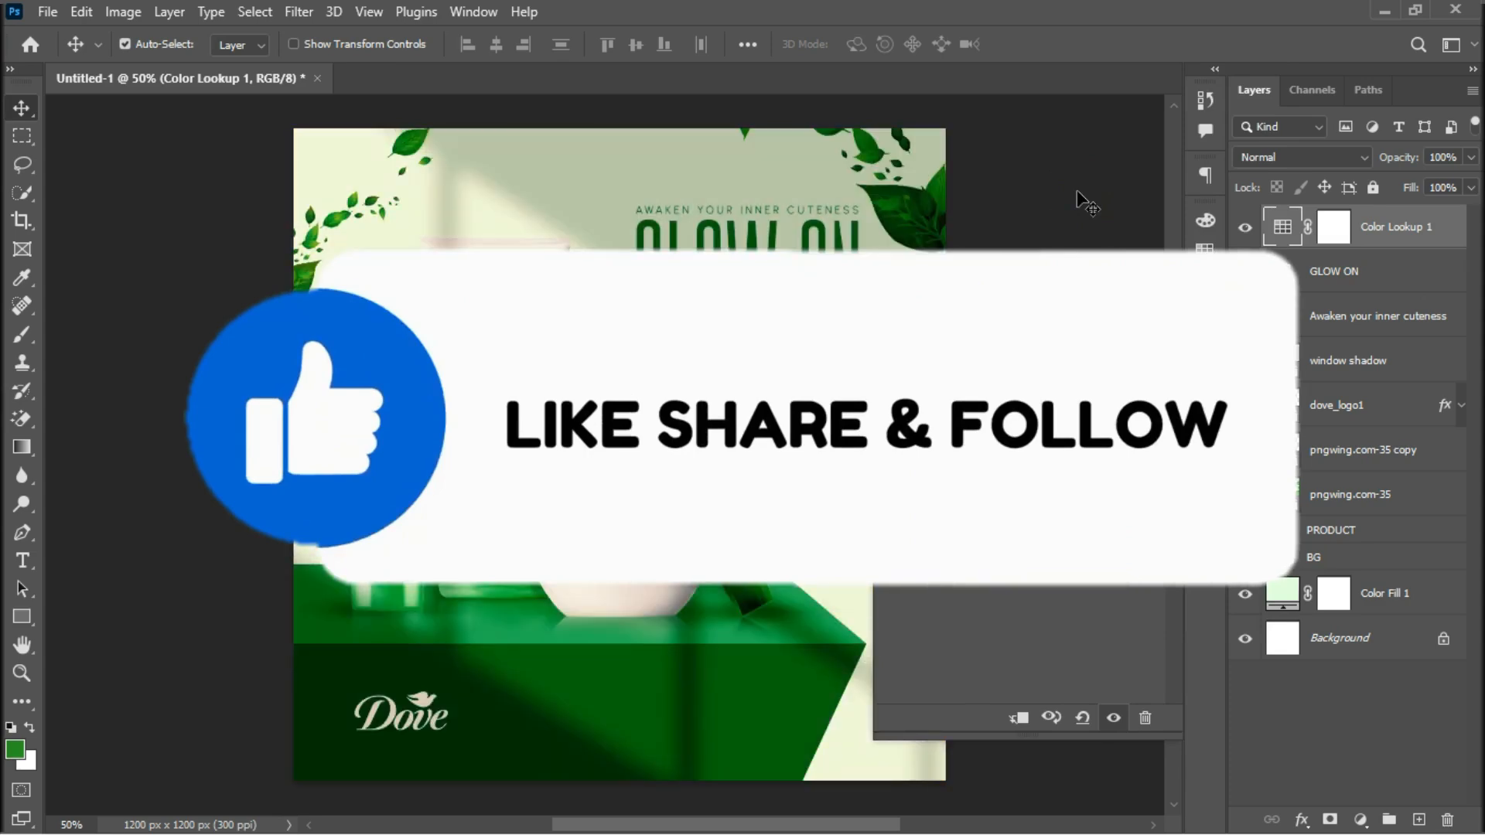
{"action": "key", "text": "Down"}
{"action": "key", "text": "Down"}
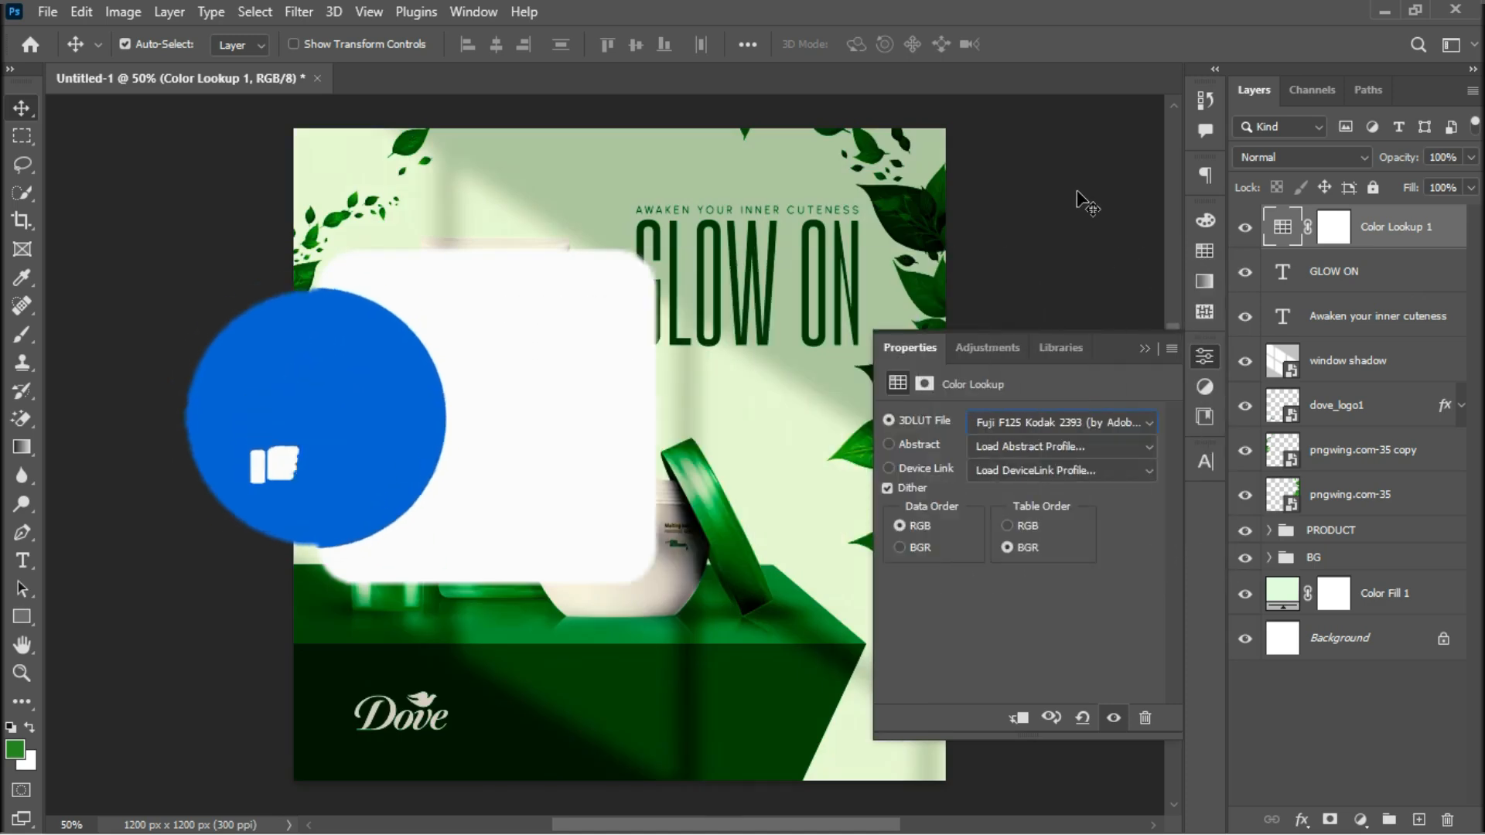